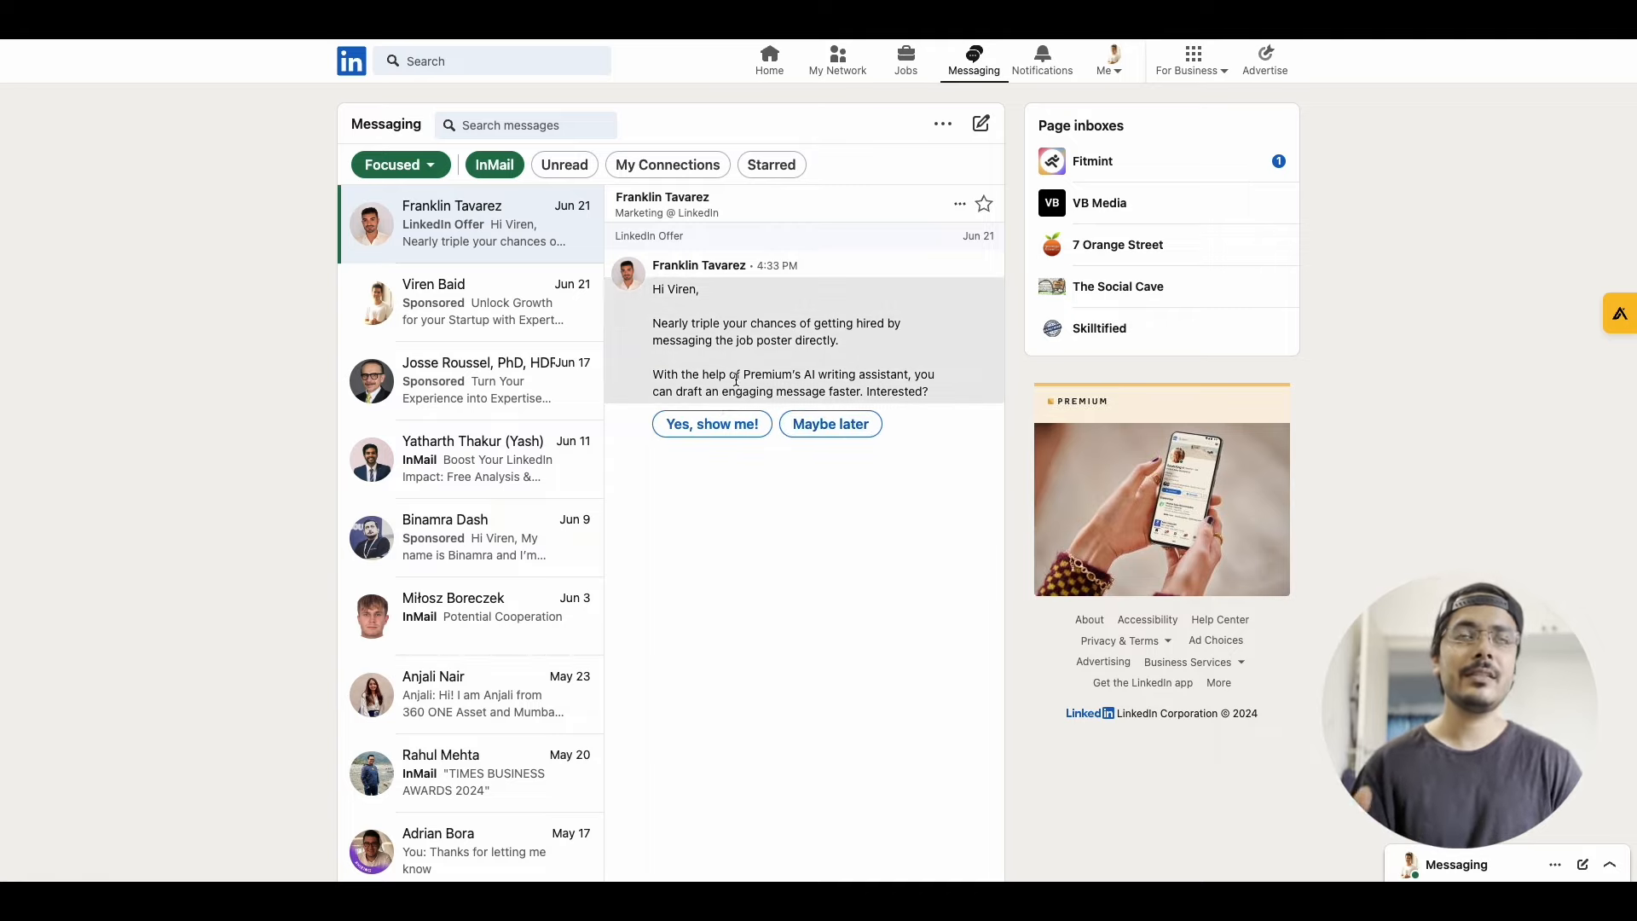
# Open the sponsored "Unlock Growth for your Startup with Expert Guidance" message and review its Book Free Call lead form, then close the form
pyautogui.click(533, 324)
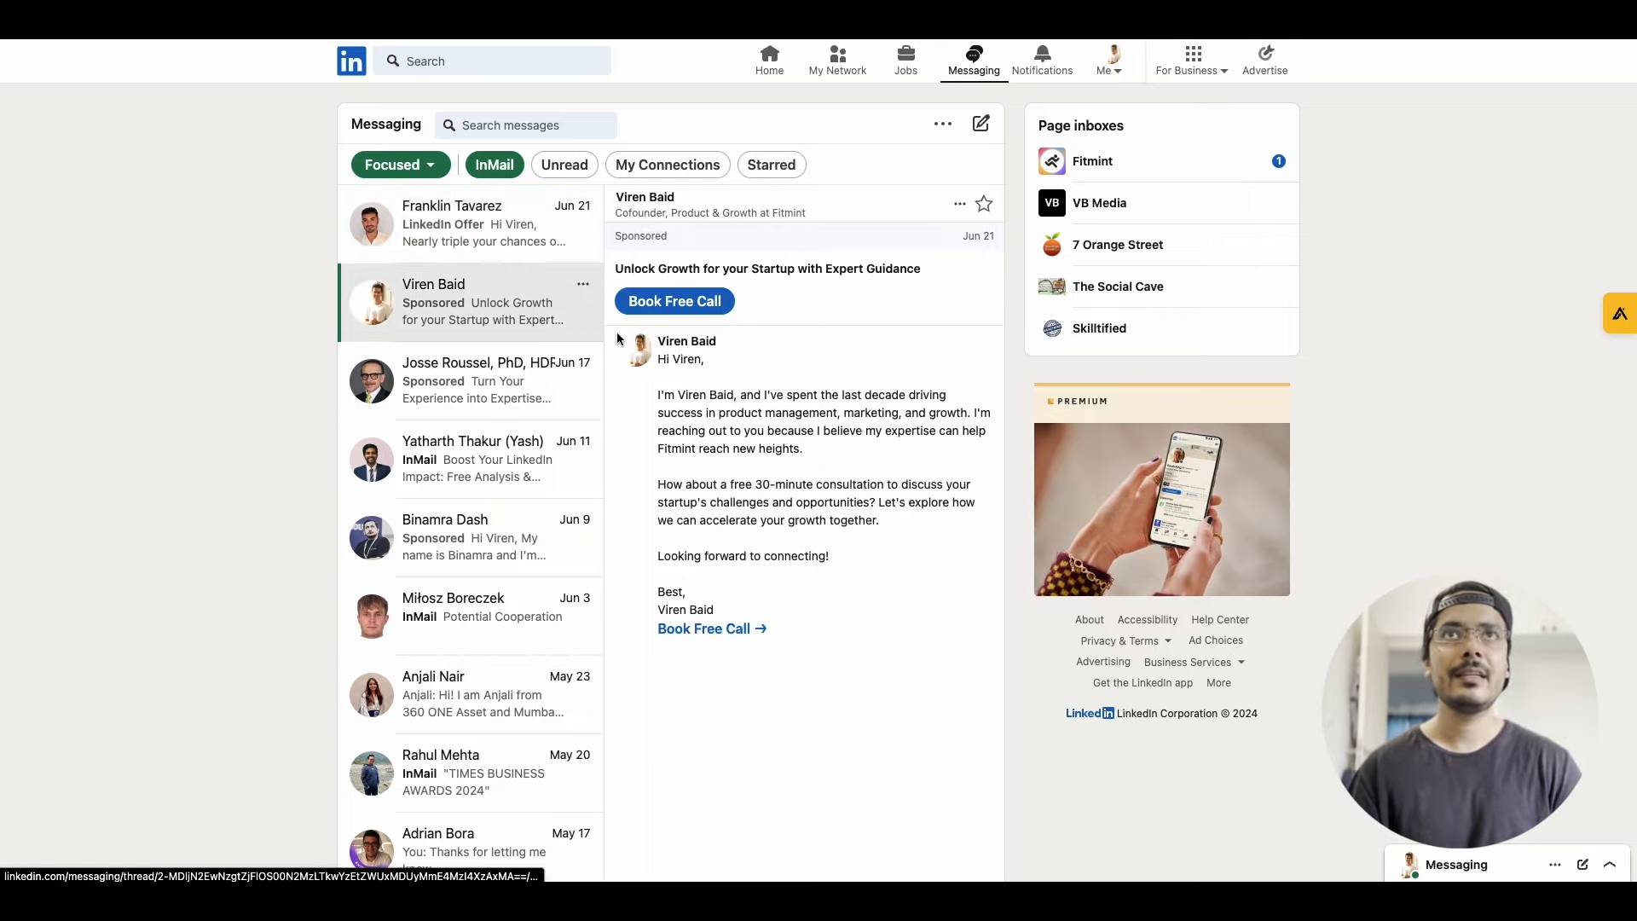
pyautogui.click(695, 302)
pyautogui.scroll(-1, 788, 625)
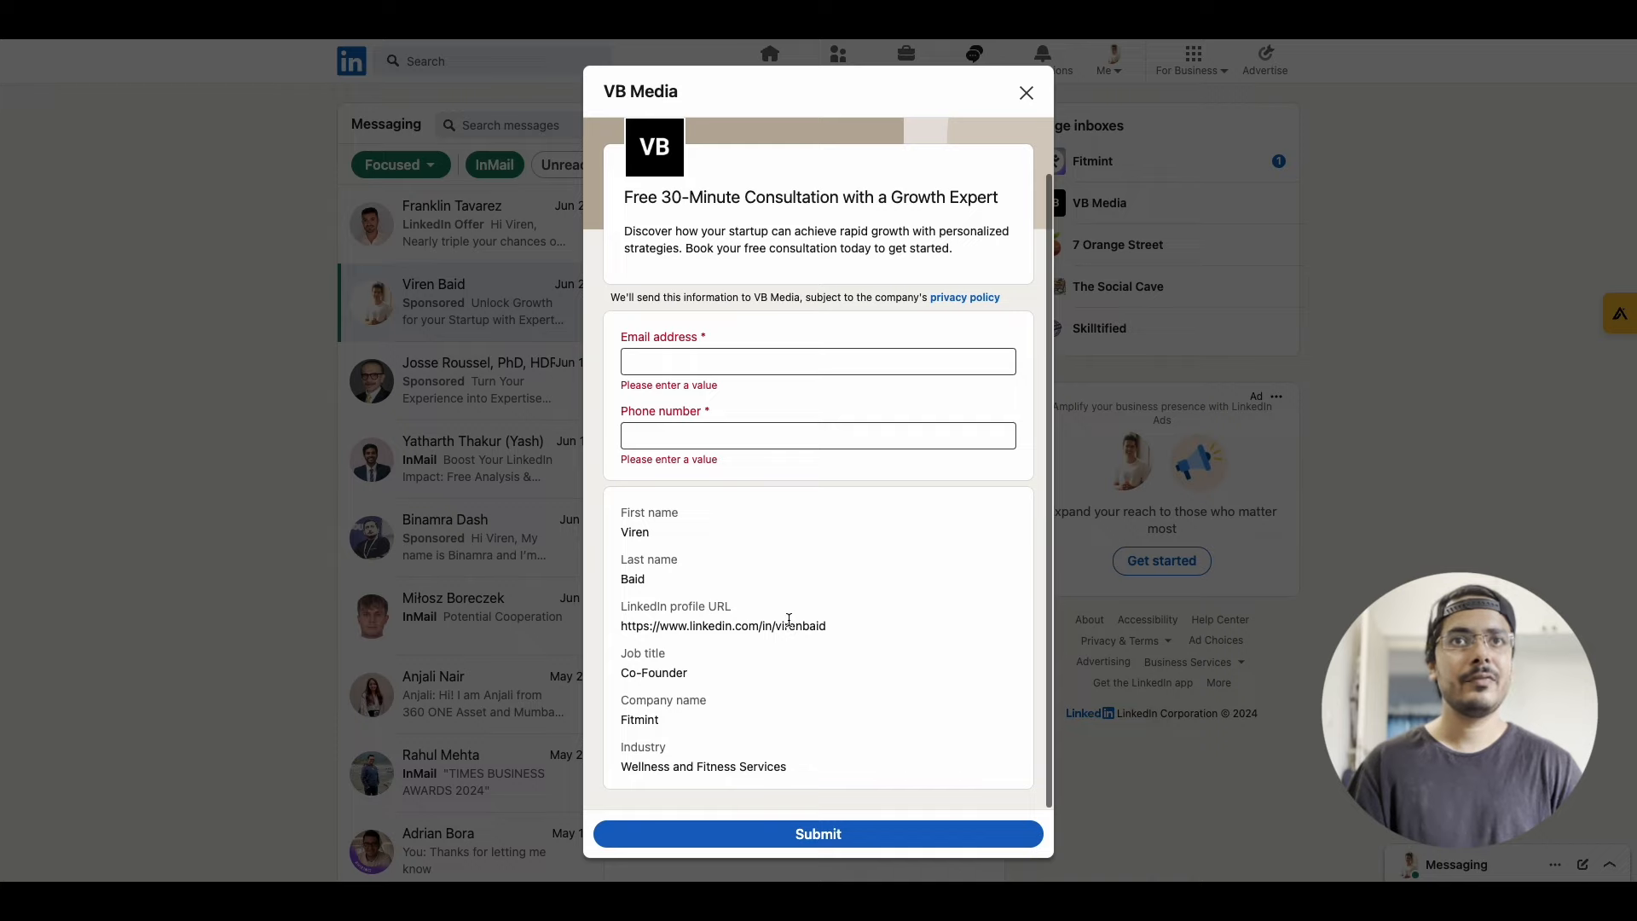
pyautogui.scroll(1, 789, 620)
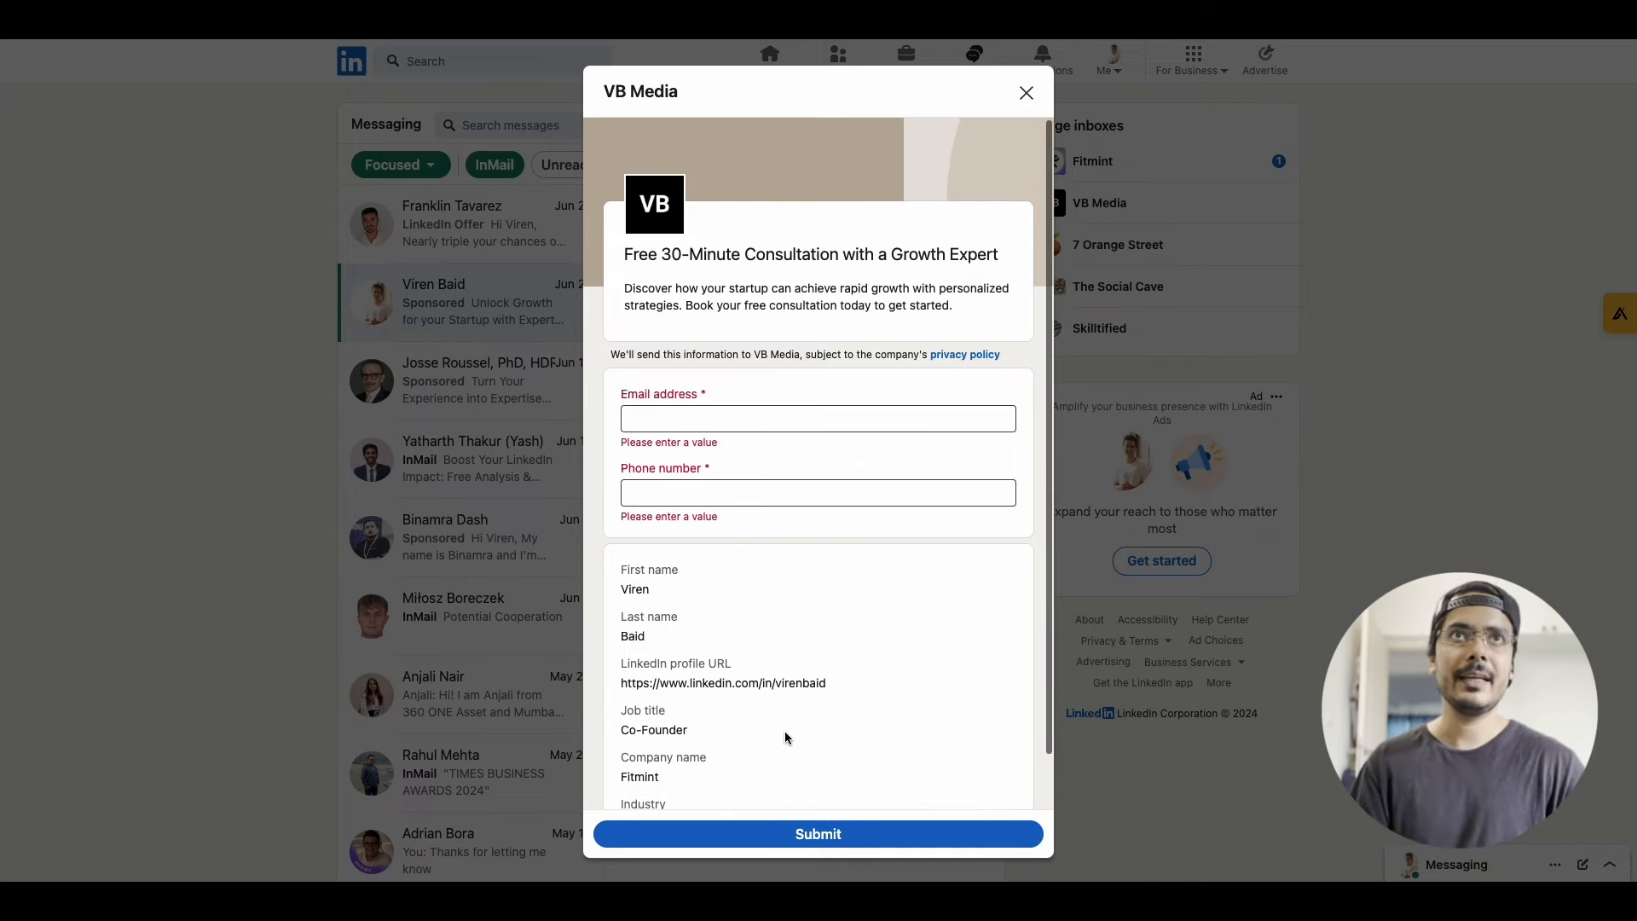
pyautogui.click(1117, 793)
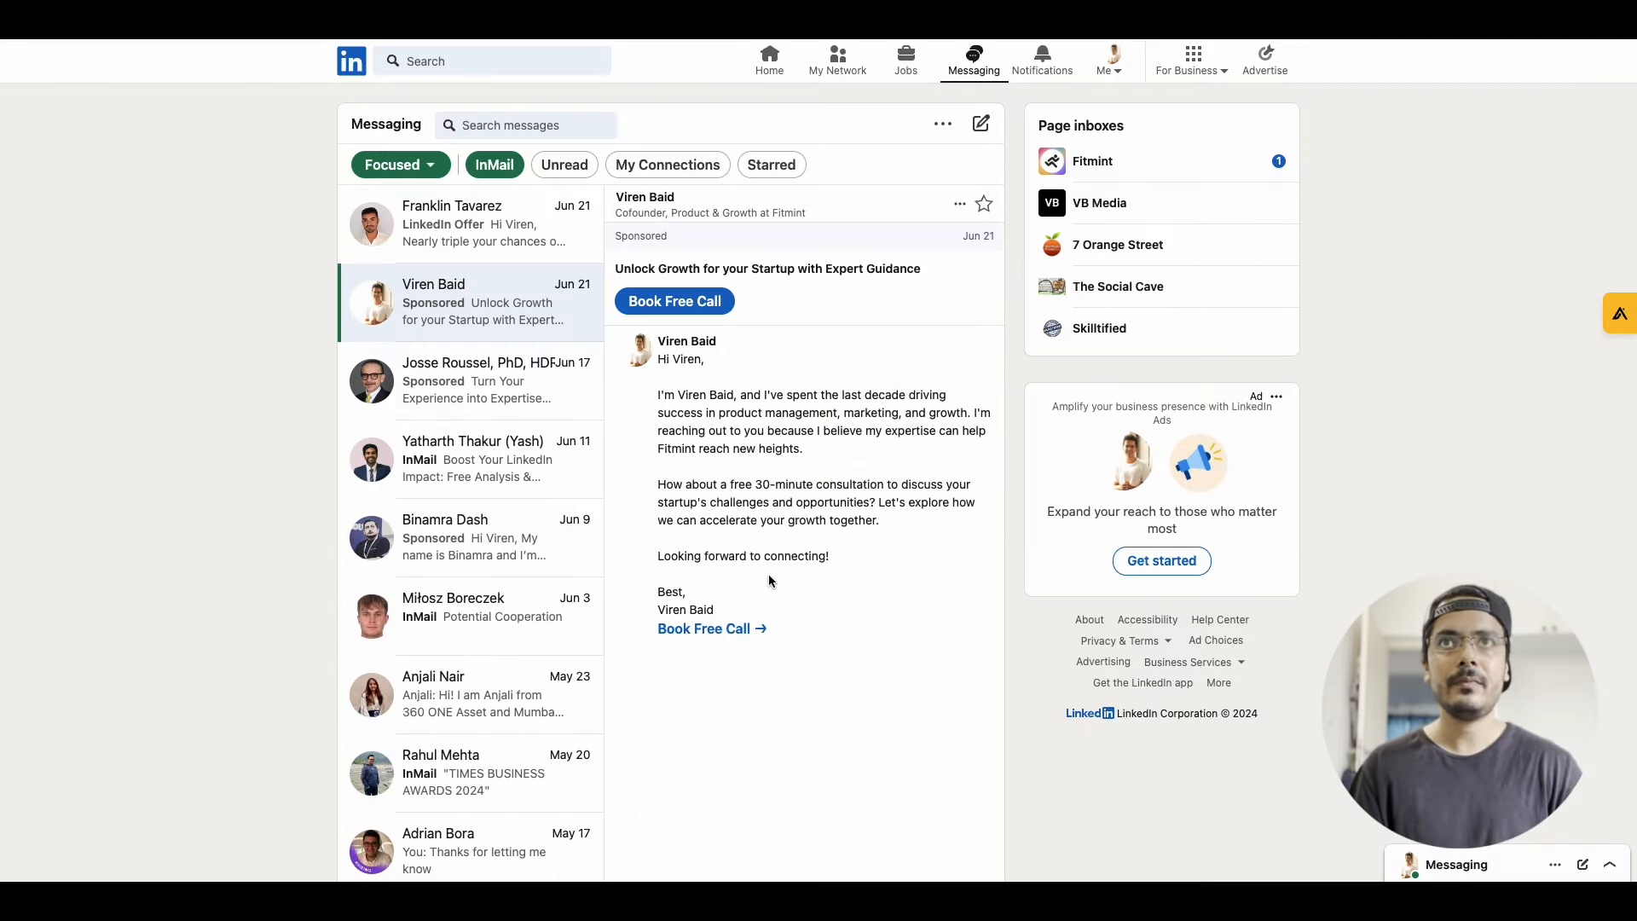
# Read the "Boost Your LinkedIn Impact" InMail in full and view the sponsored doctorate message for comparison
pyautogui.click(522, 475)
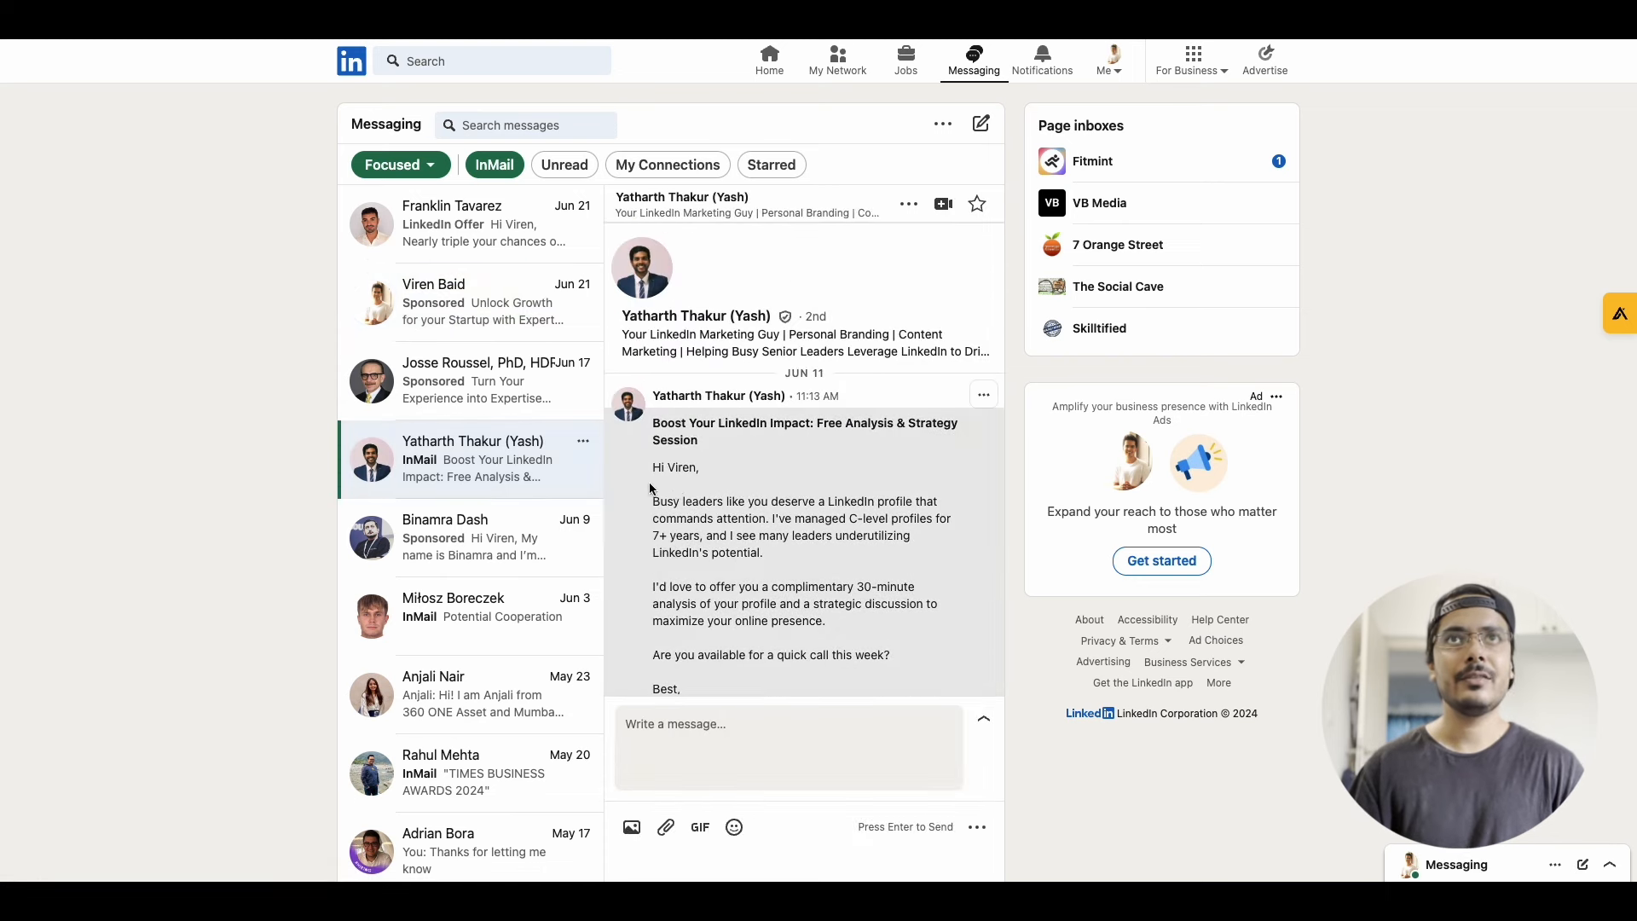
pyautogui.scroll(-3, 751, 517)
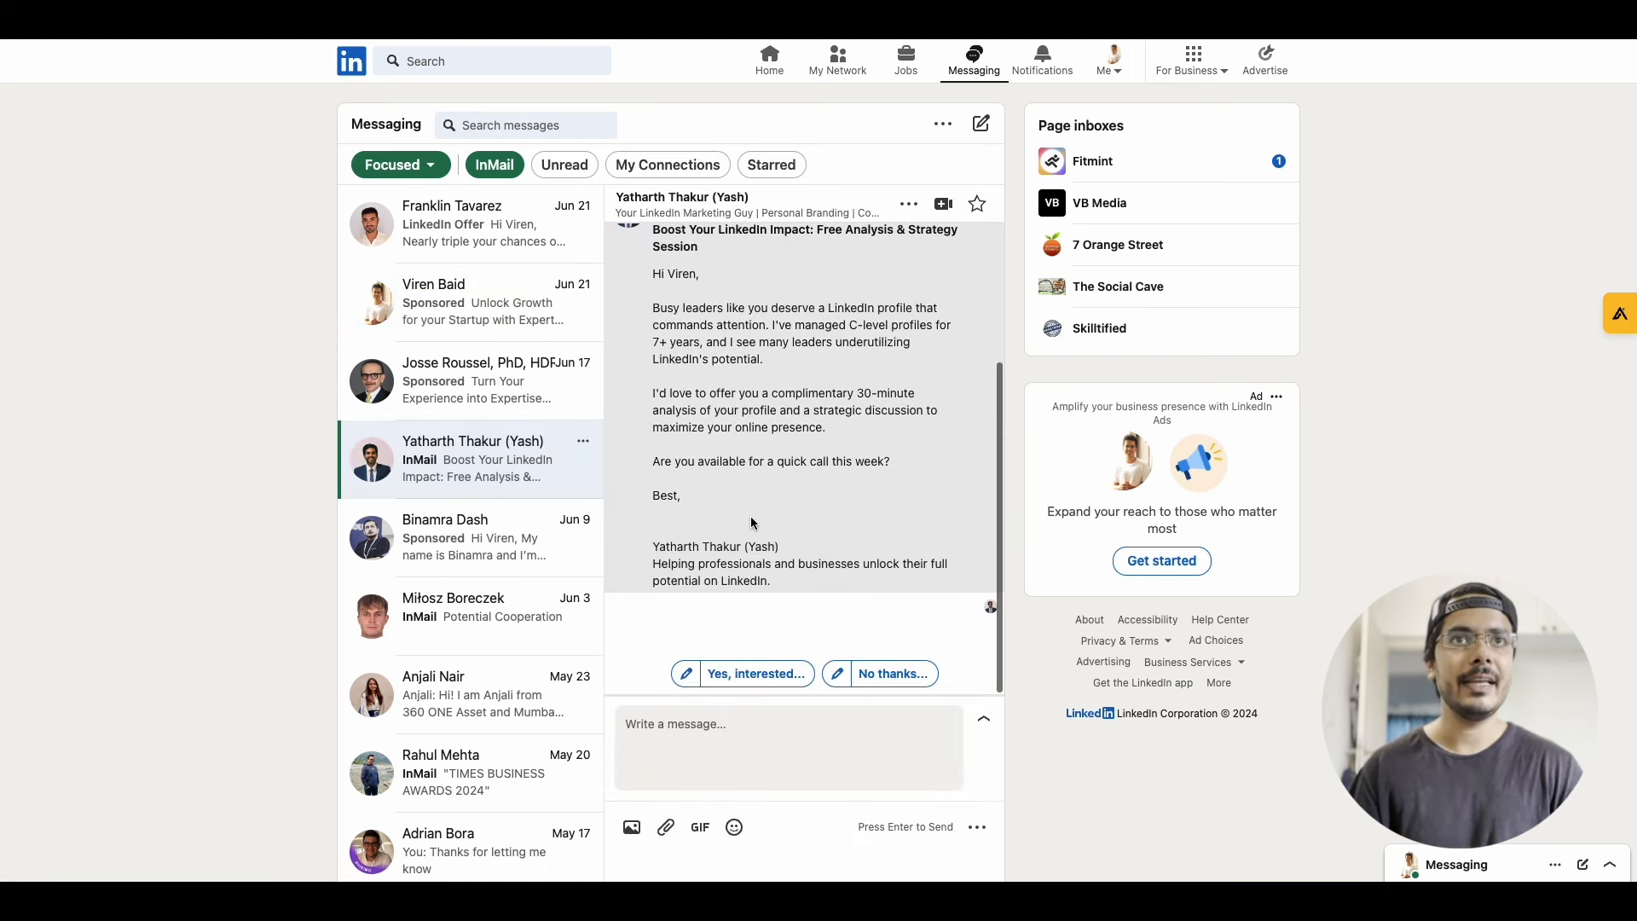
pyautogui.scroll(5, 751, 518)
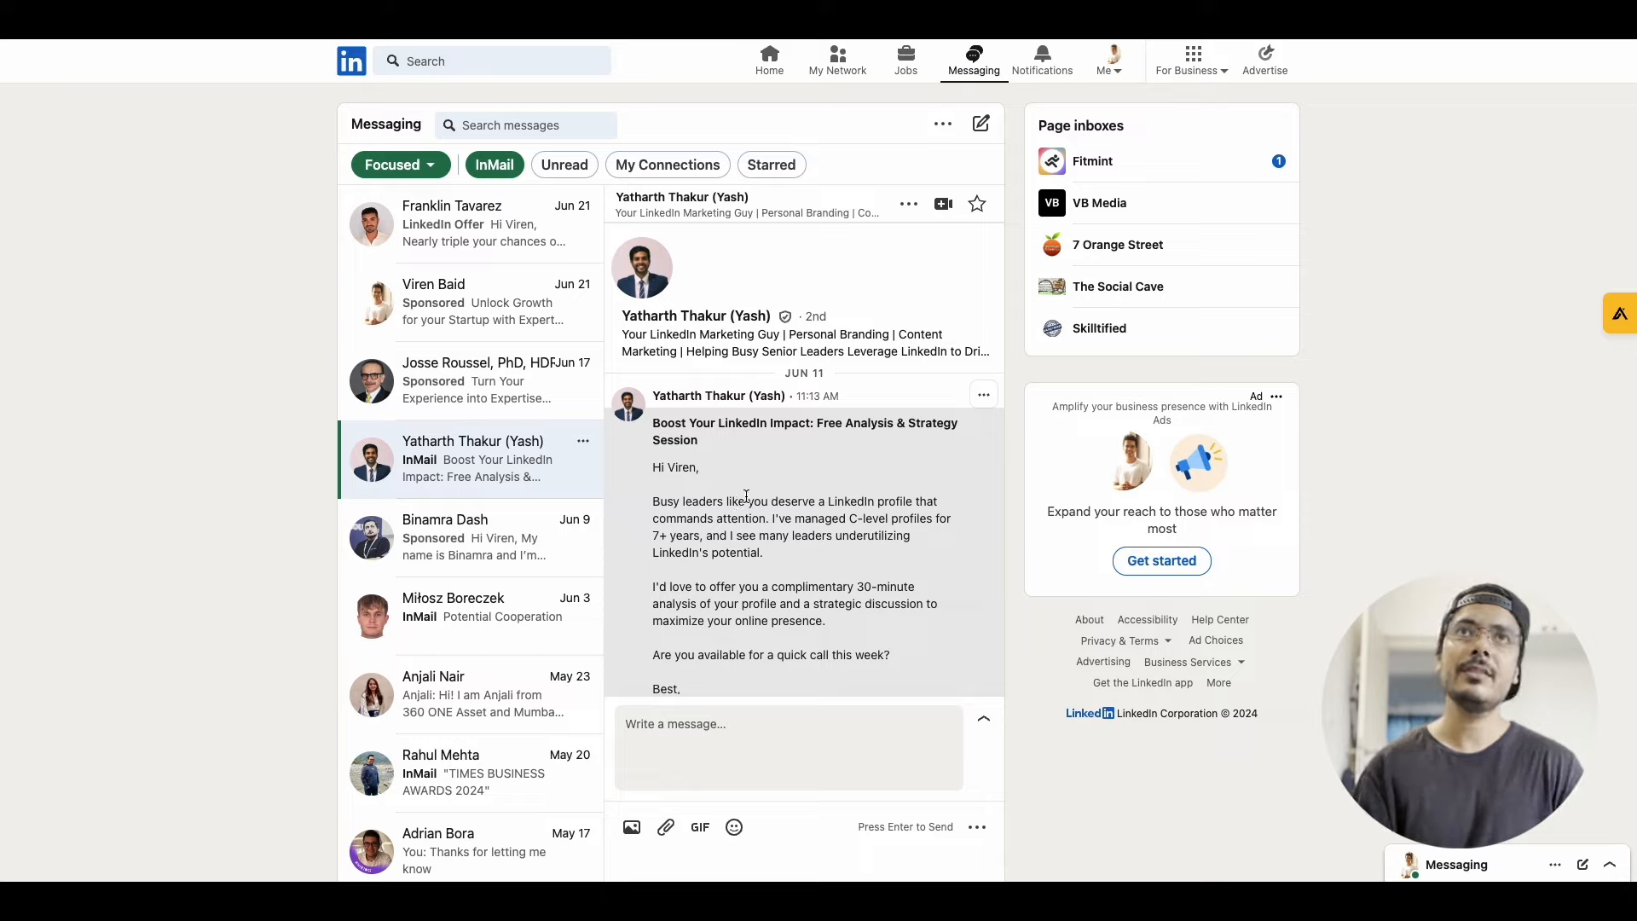
pyautogui.scroll(-3, 746, 496)
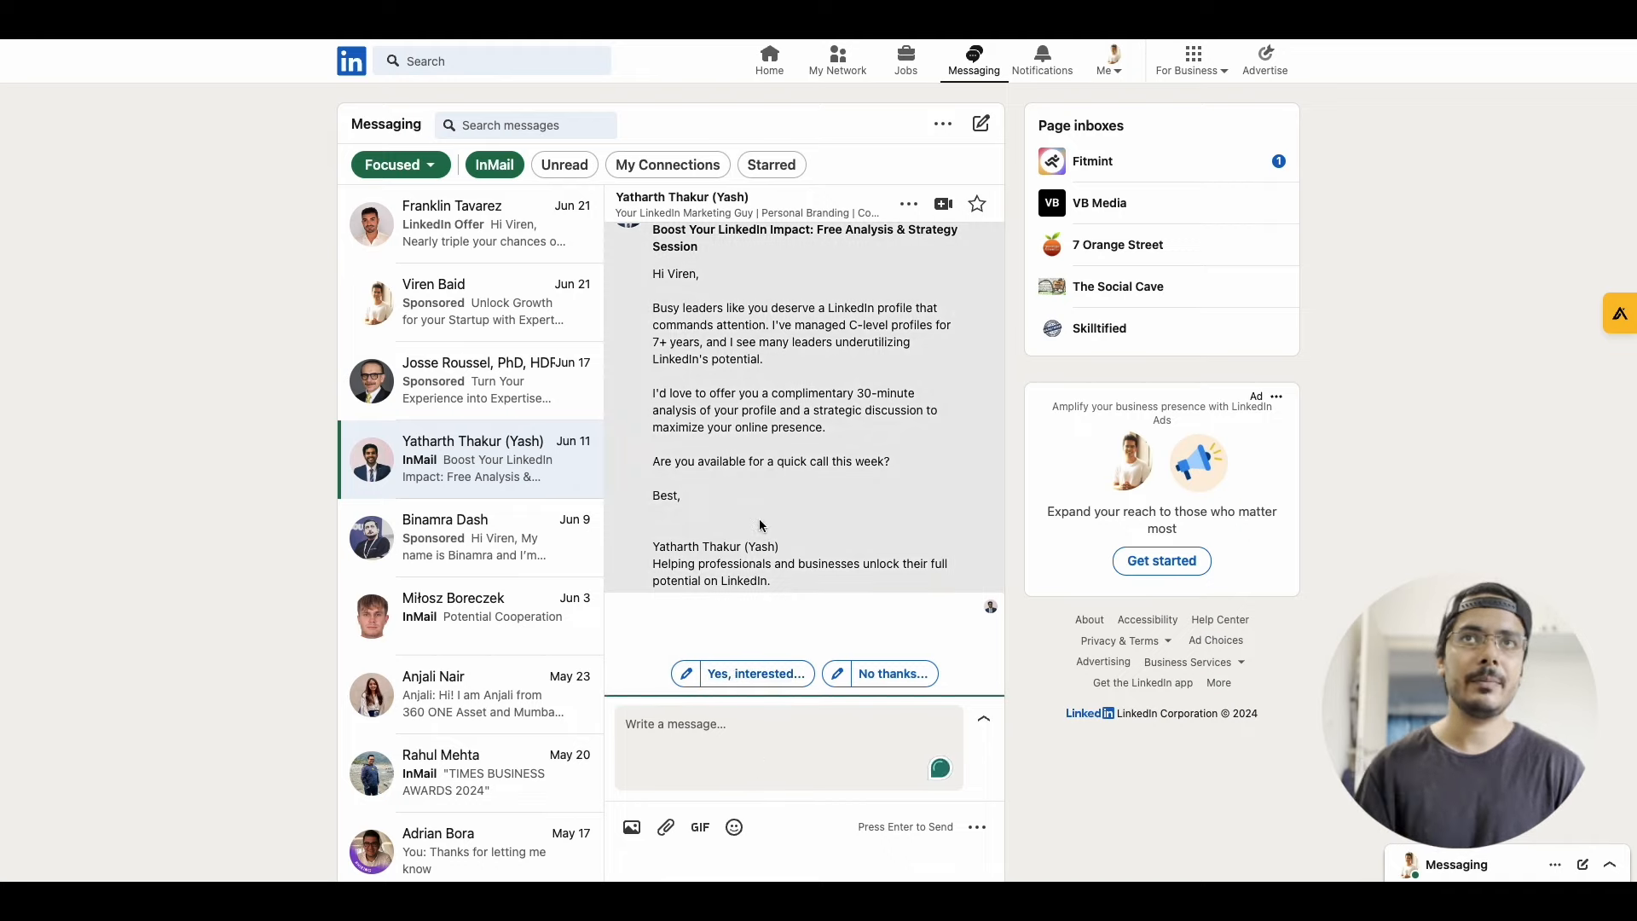
pyautogui.scroll(3, 762, 525)
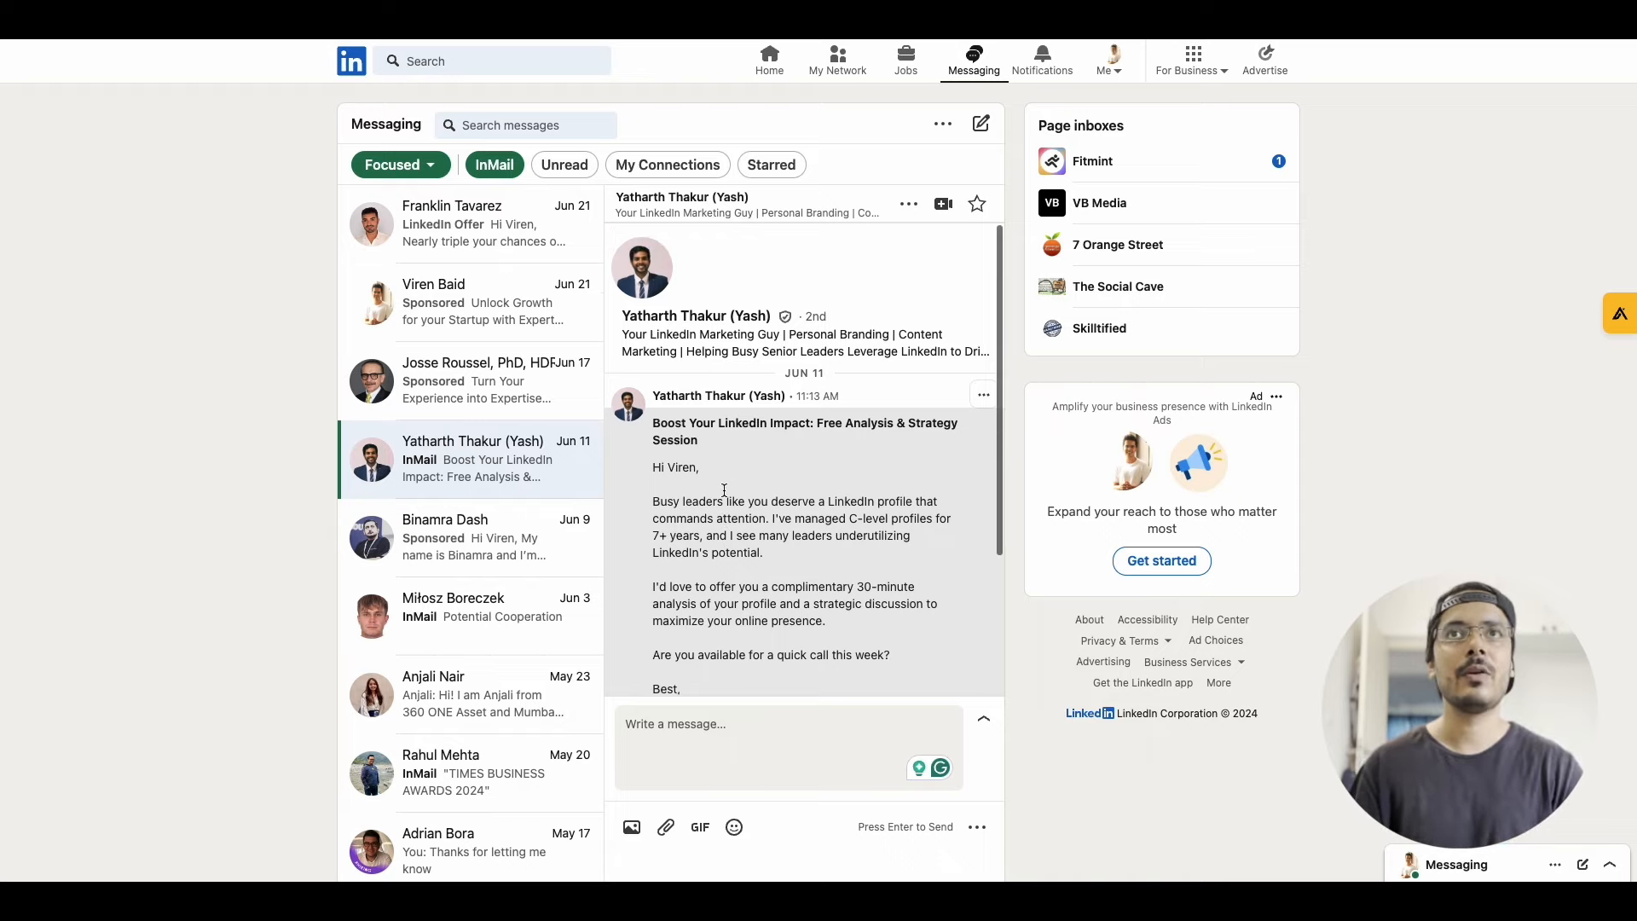
pyautogui.click(554, 405)
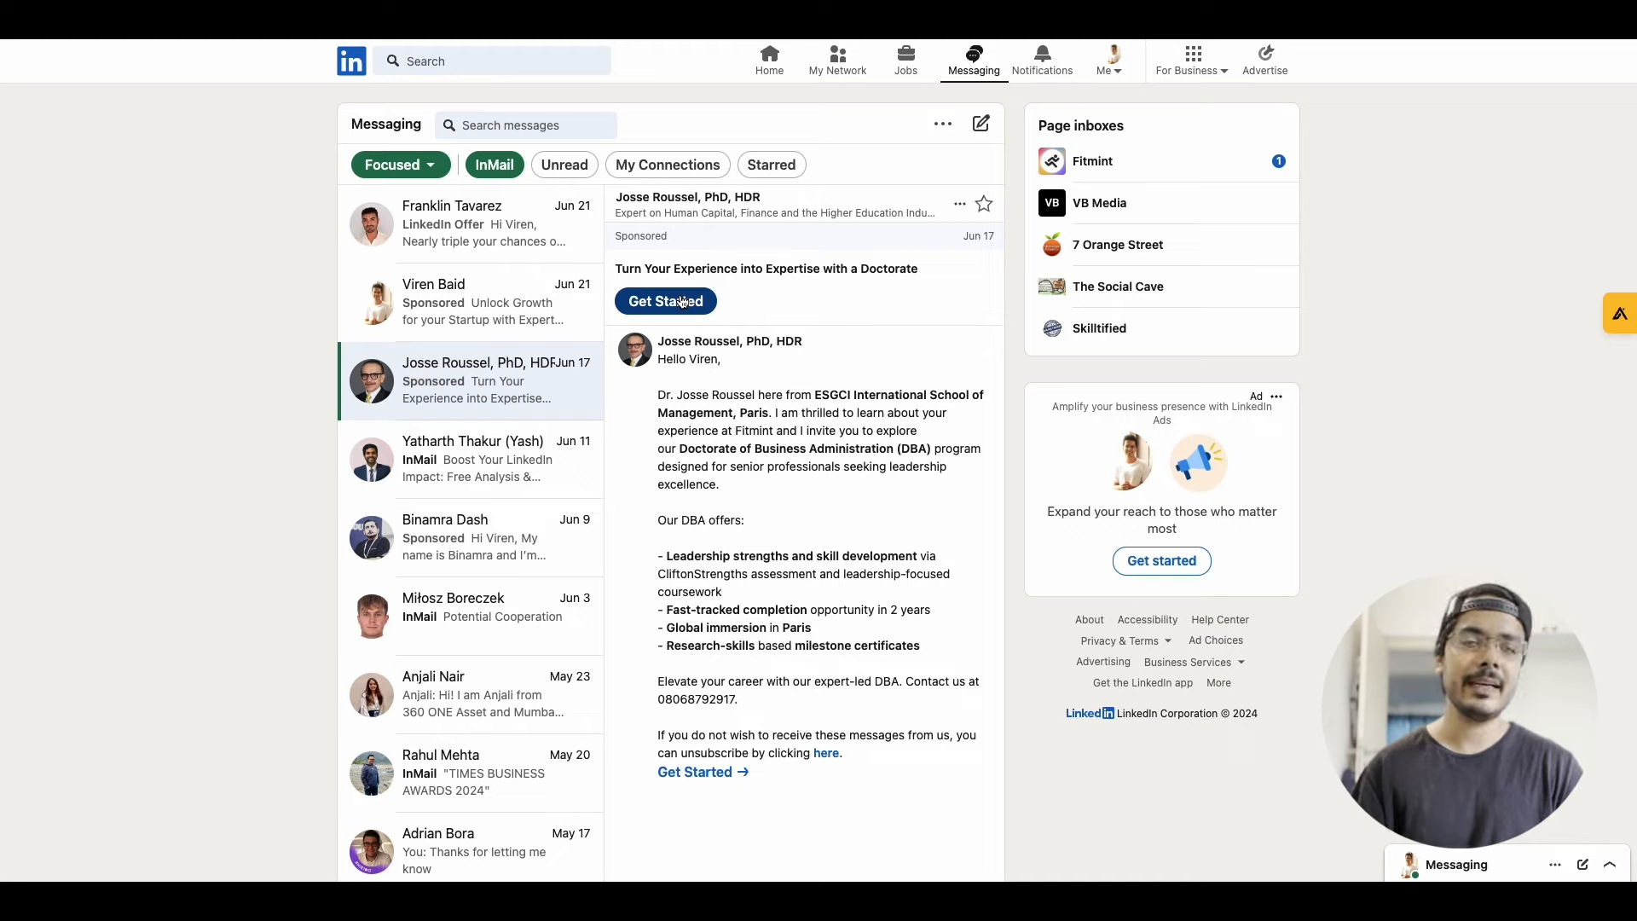
# In the LinkedIn Offer conversation, answer with both "Yes, show me!" and "Maybe later" and review the automated replies
pyautogui.click(541, 254)
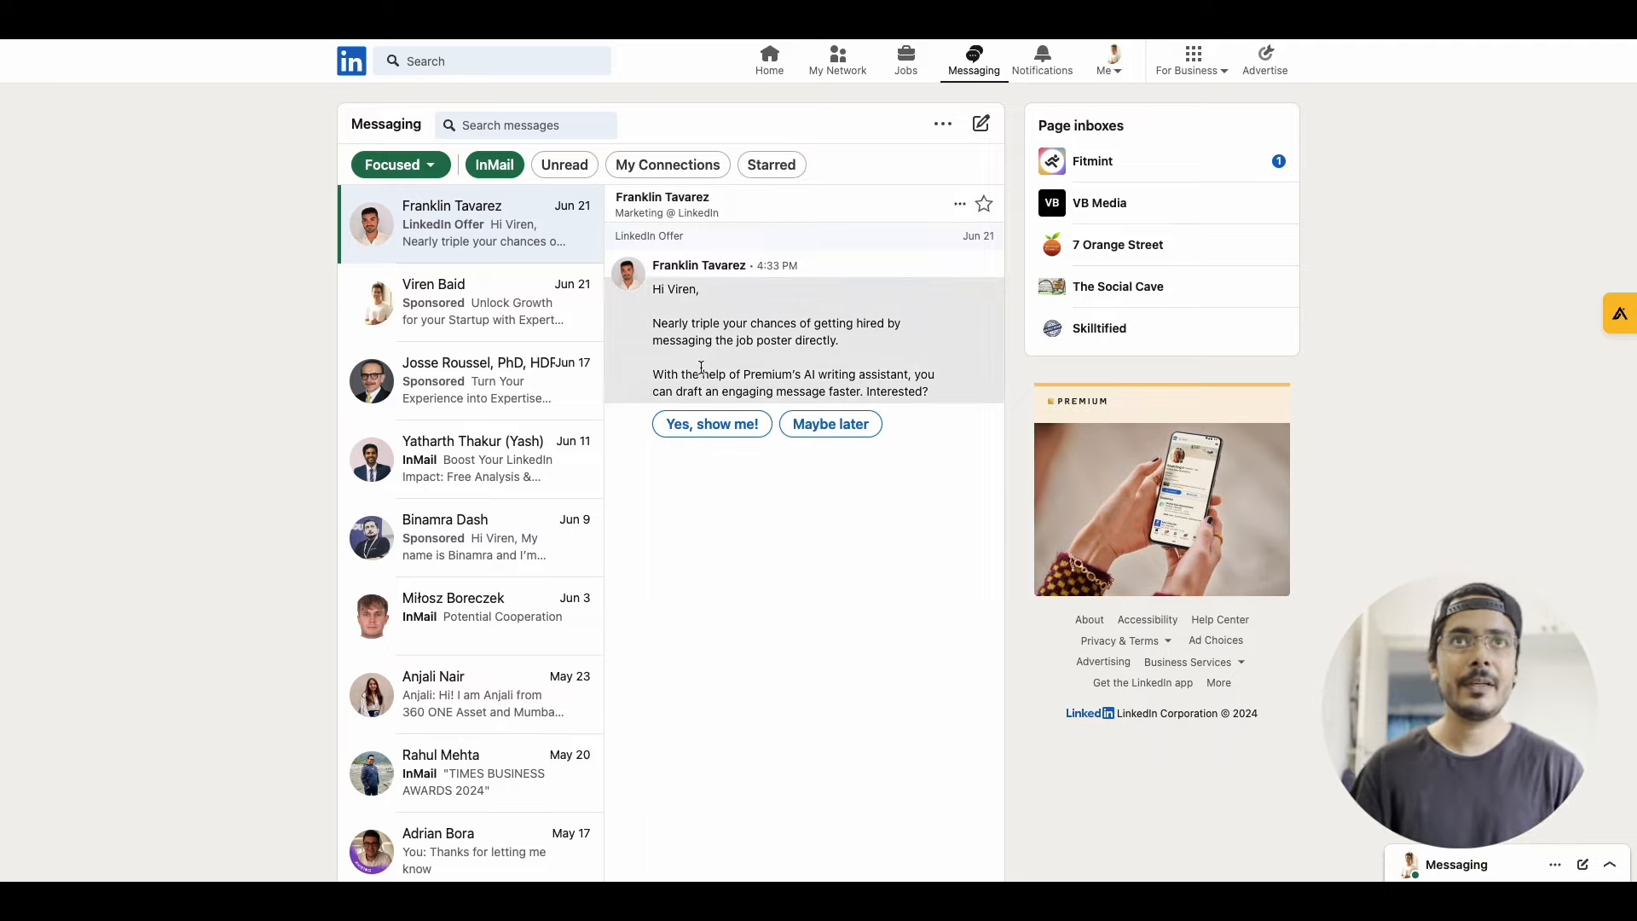
pyautogui.click(727, 433)
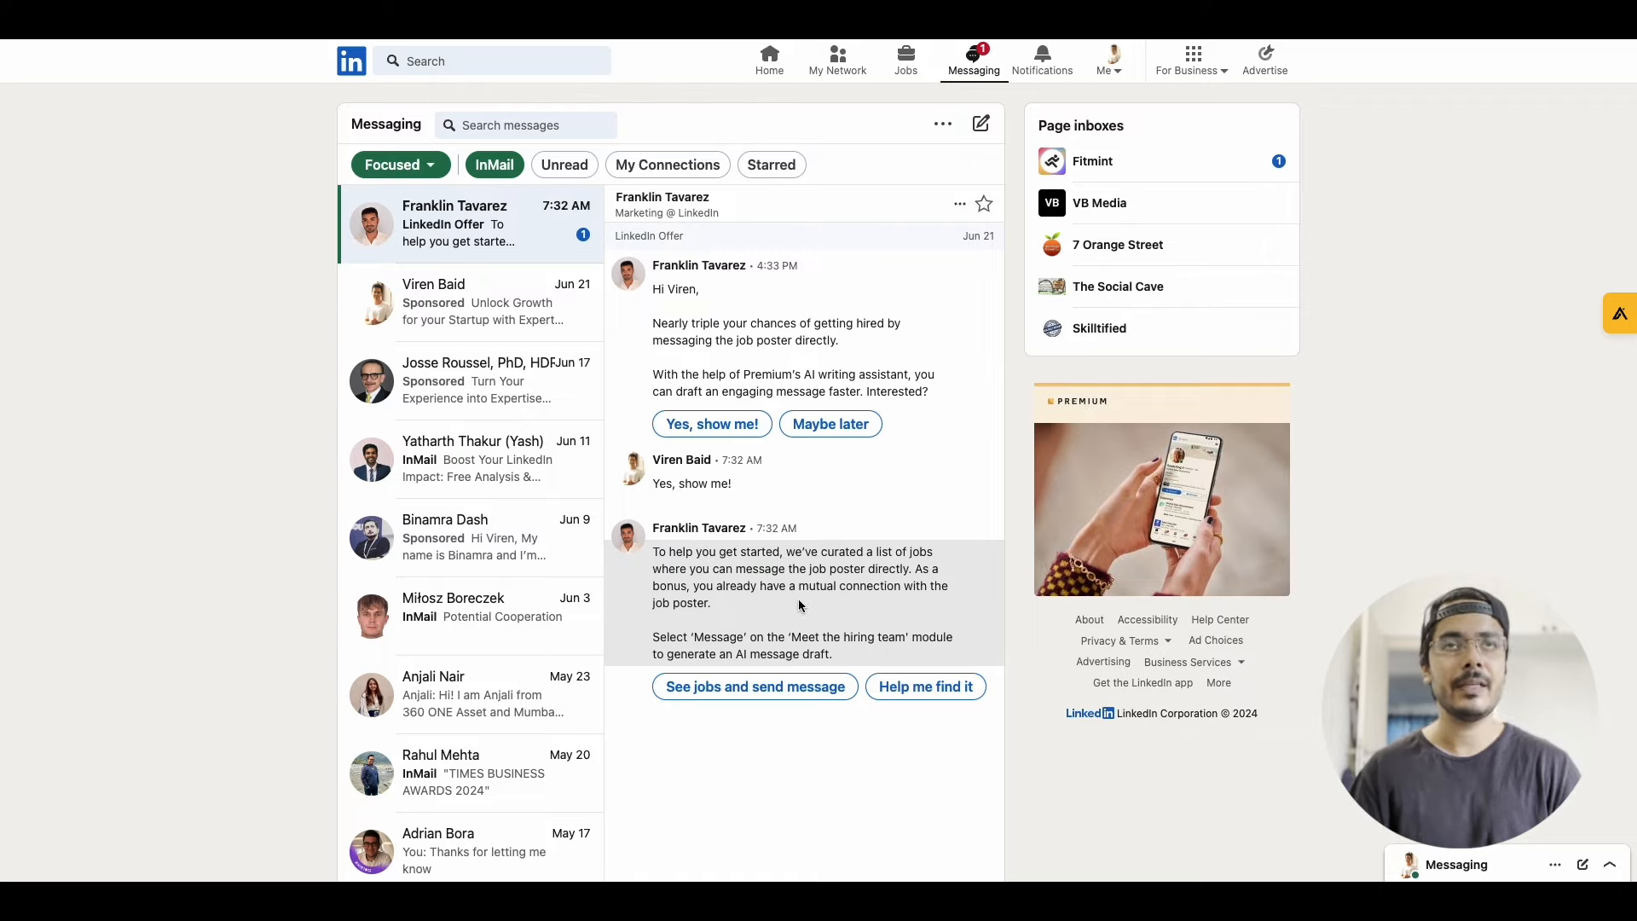
pyautogui.click(861, 426)
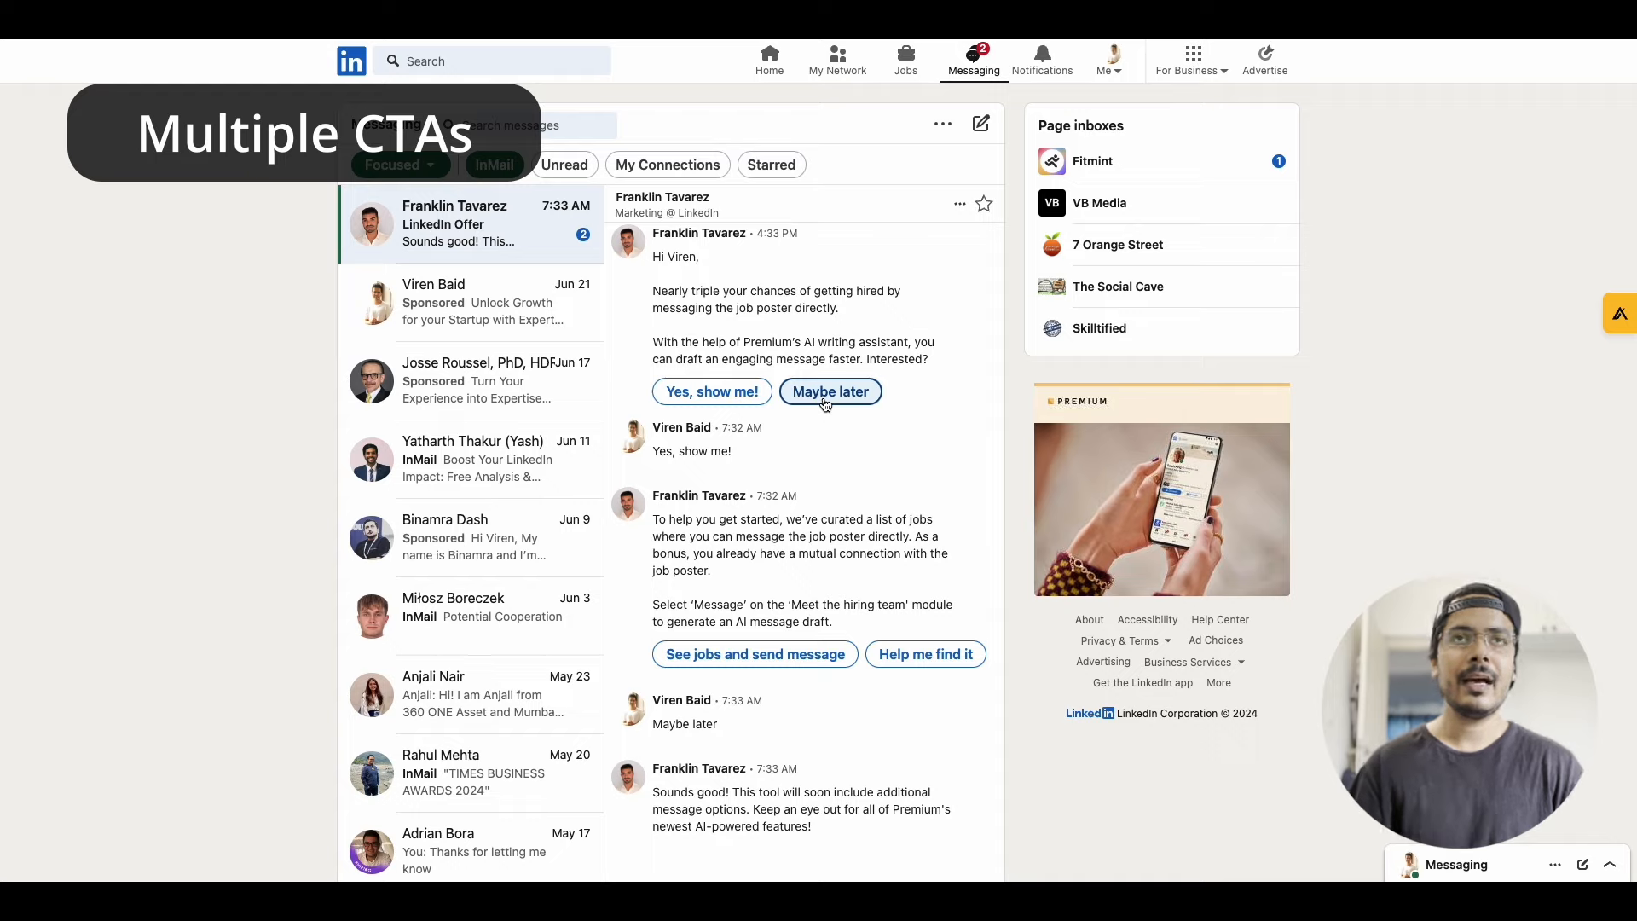
pyautogui.scroll(1, 800, 492)
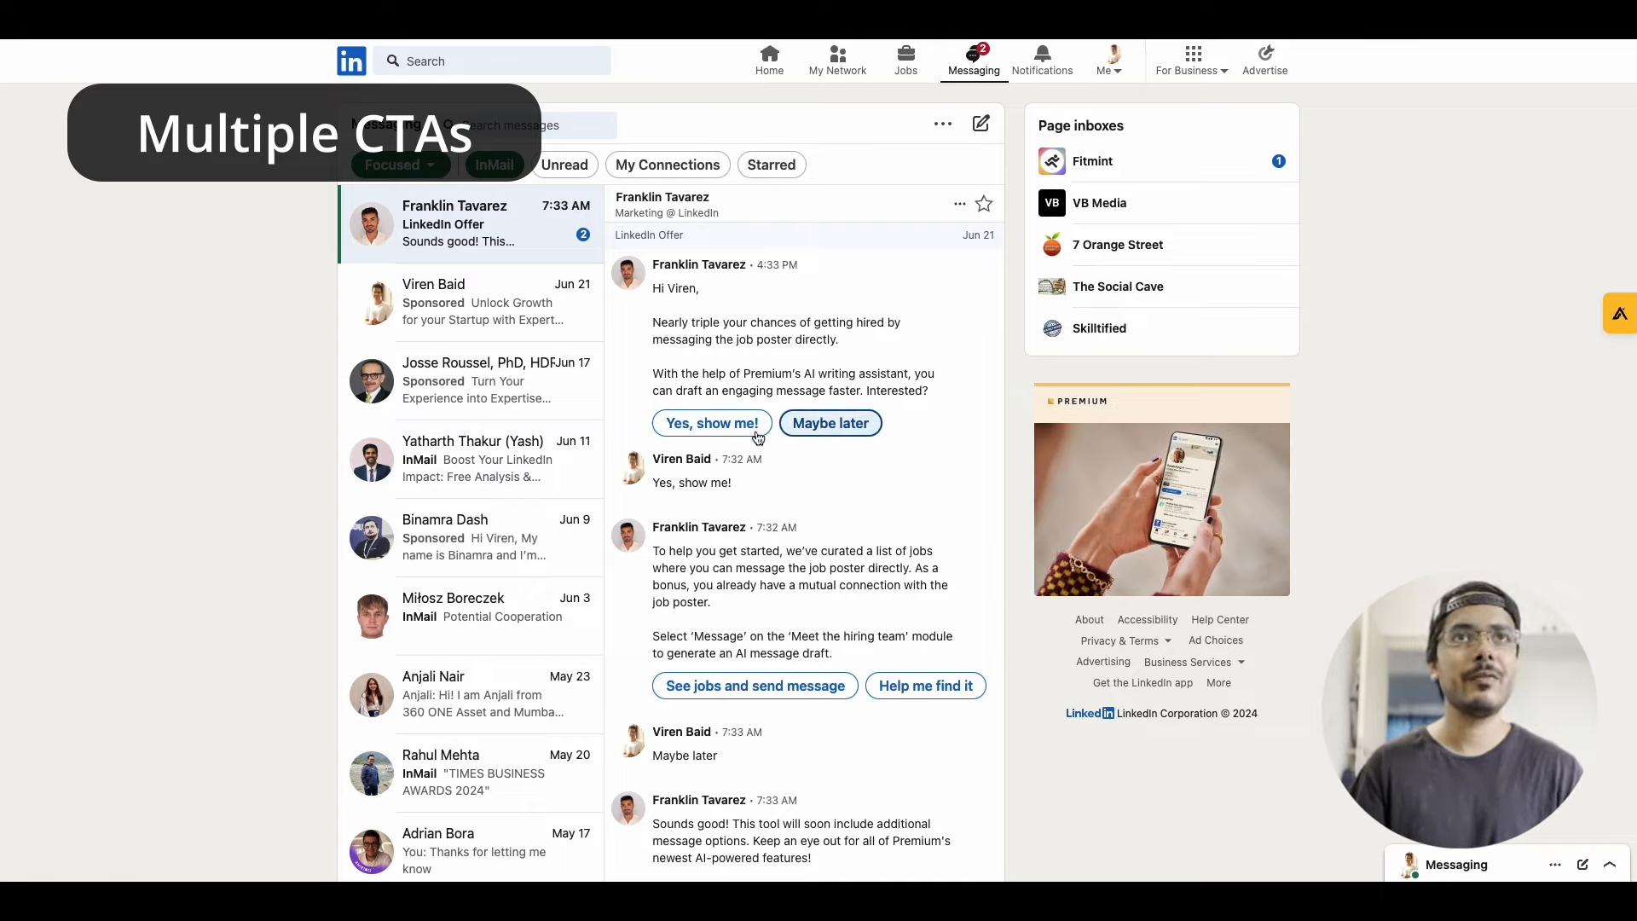
pyautogui.scroll(-1, 871, 467)
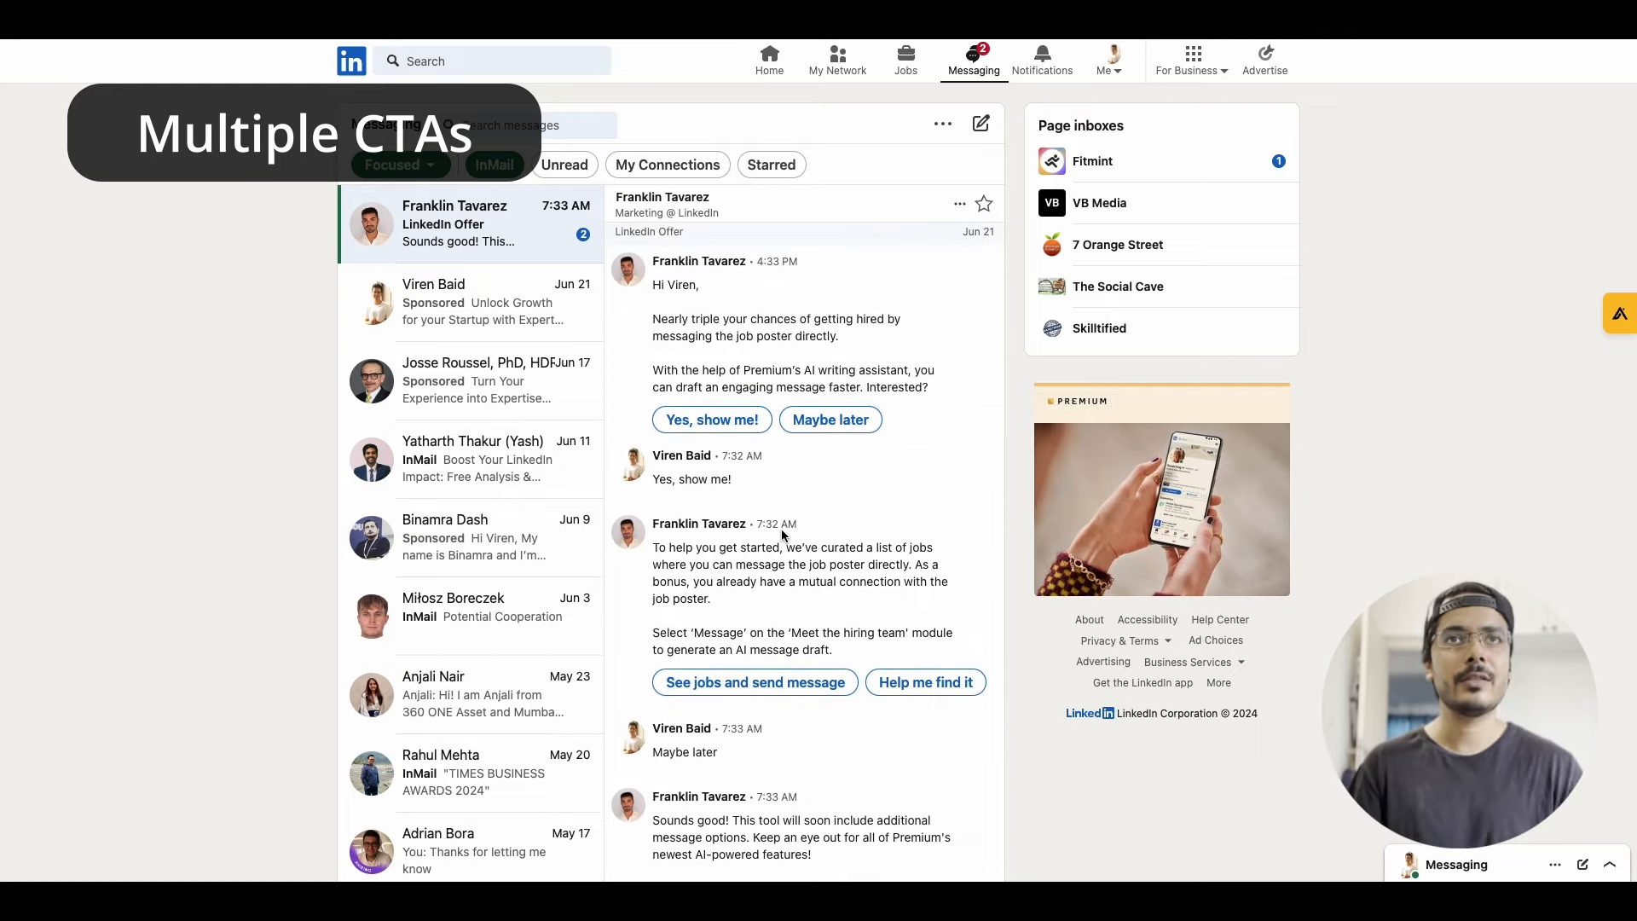
pyautogui.scroll(1, 782, 529)
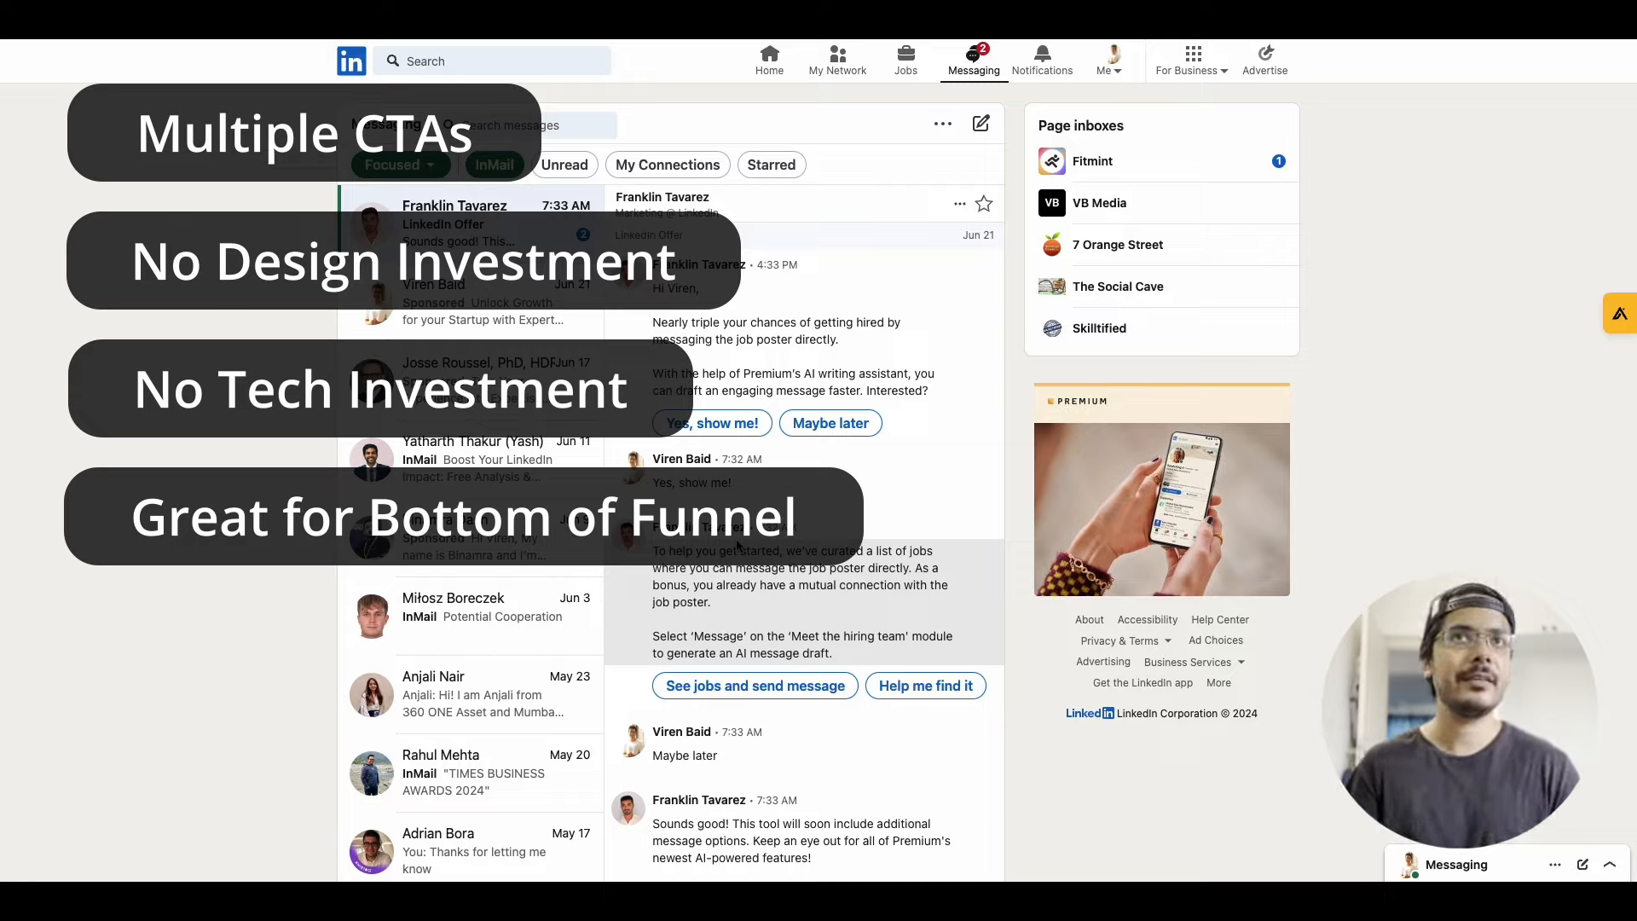
pyautogui.scroll(-1, 738, 545)
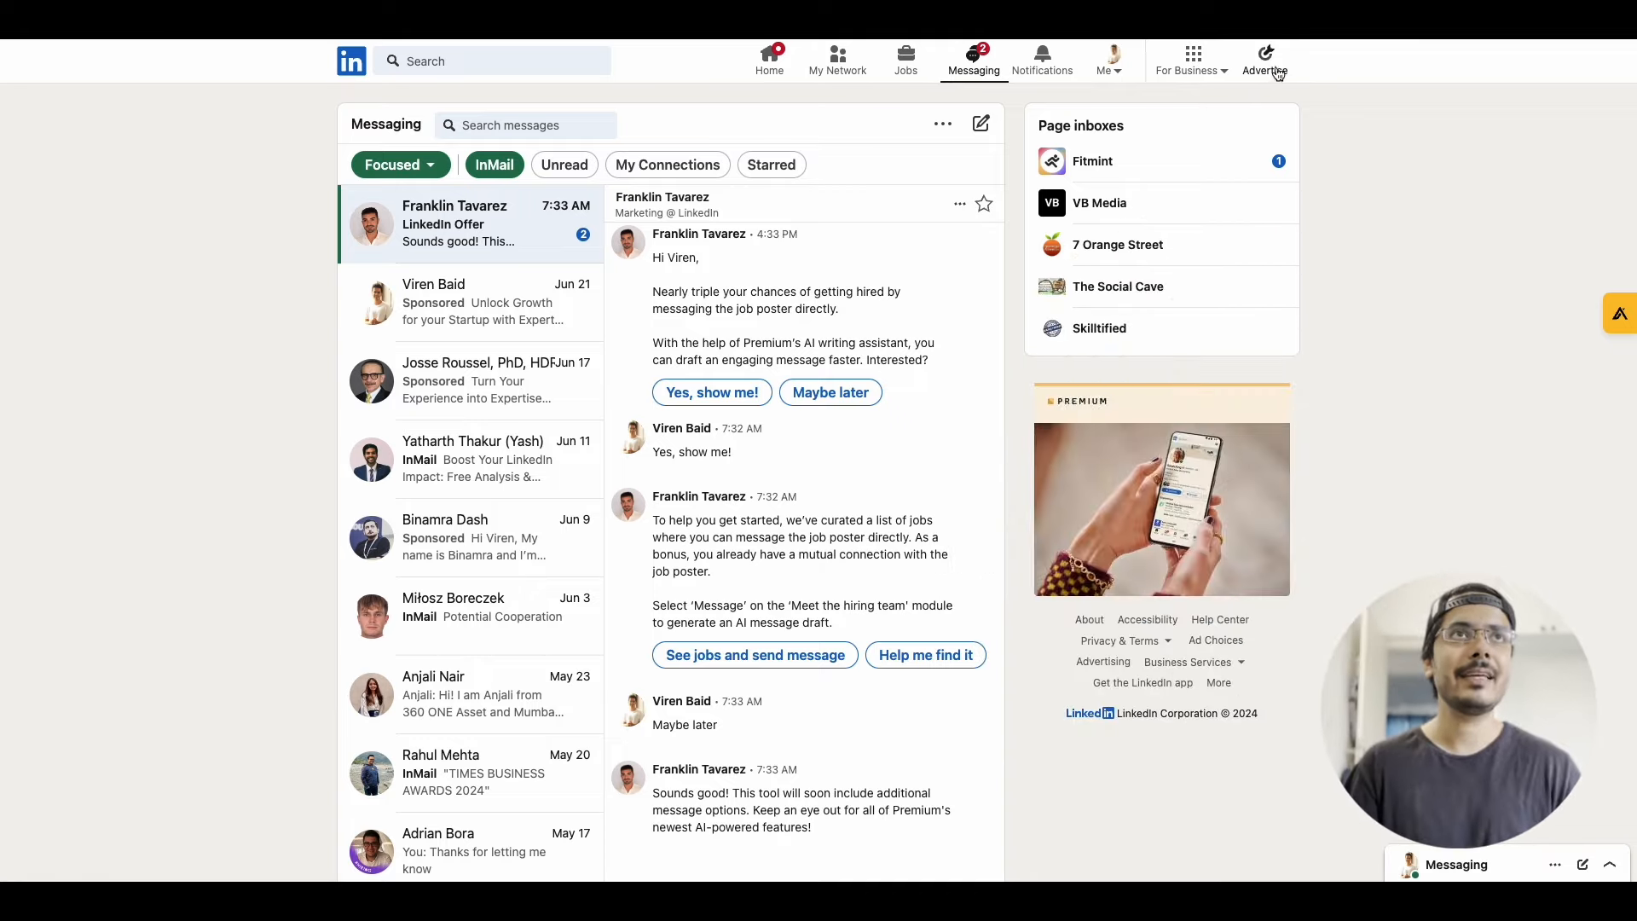
# Switch to LinkedIn Campaign Manager, open the VB Media ad account and start creating a new campaign
pyautogui.click(1268, 75)
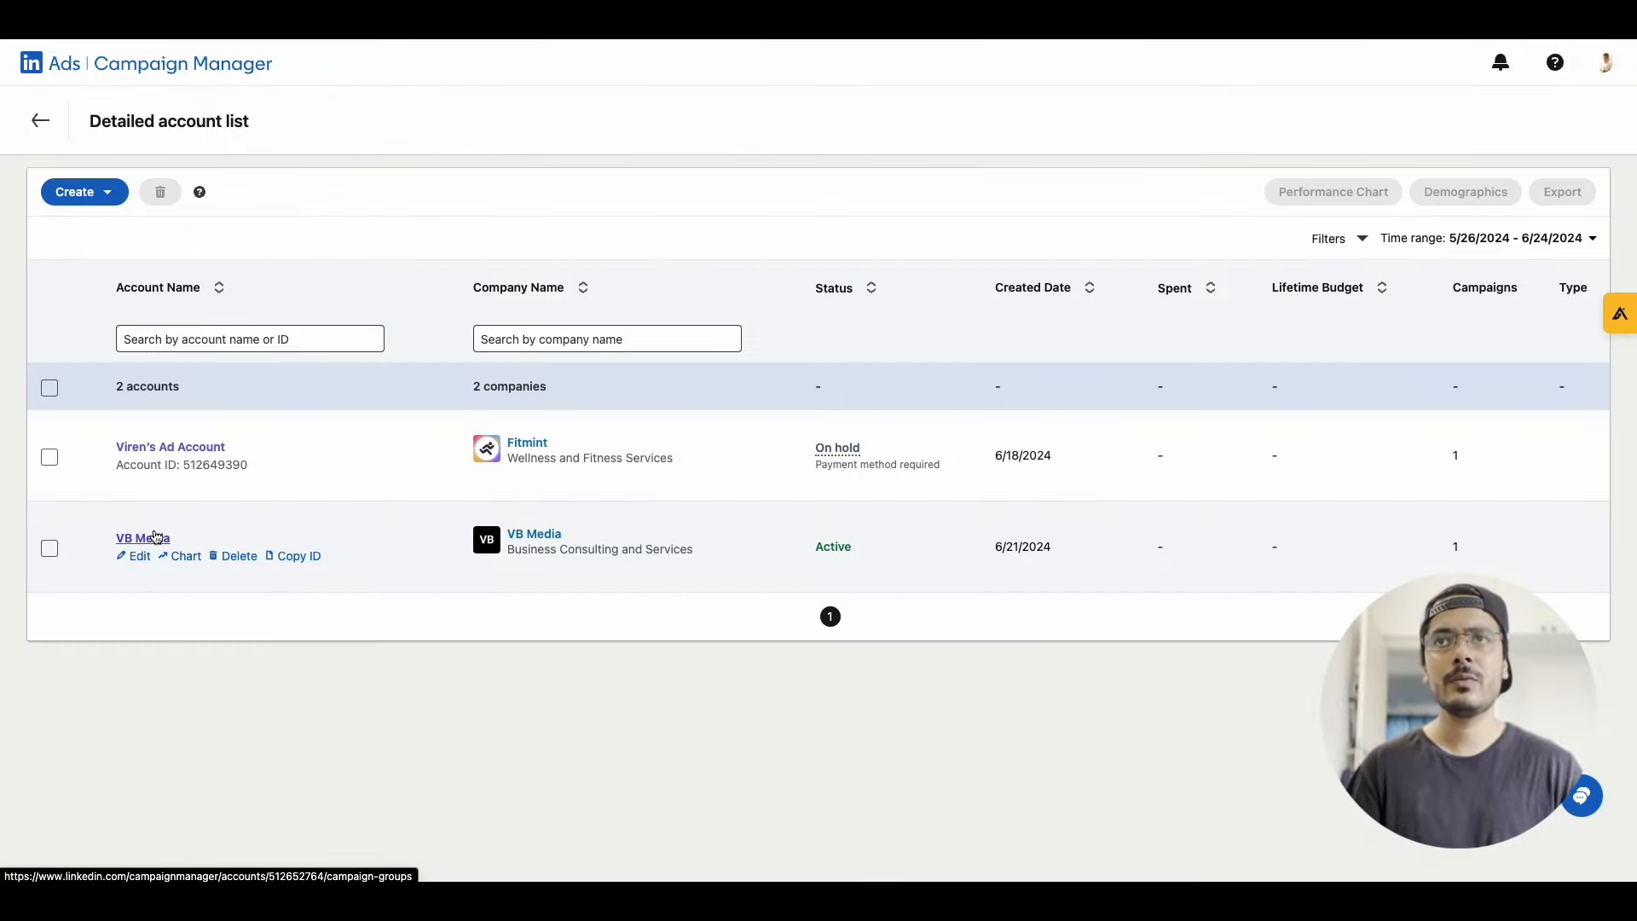
pyautogui.click(156, 536)
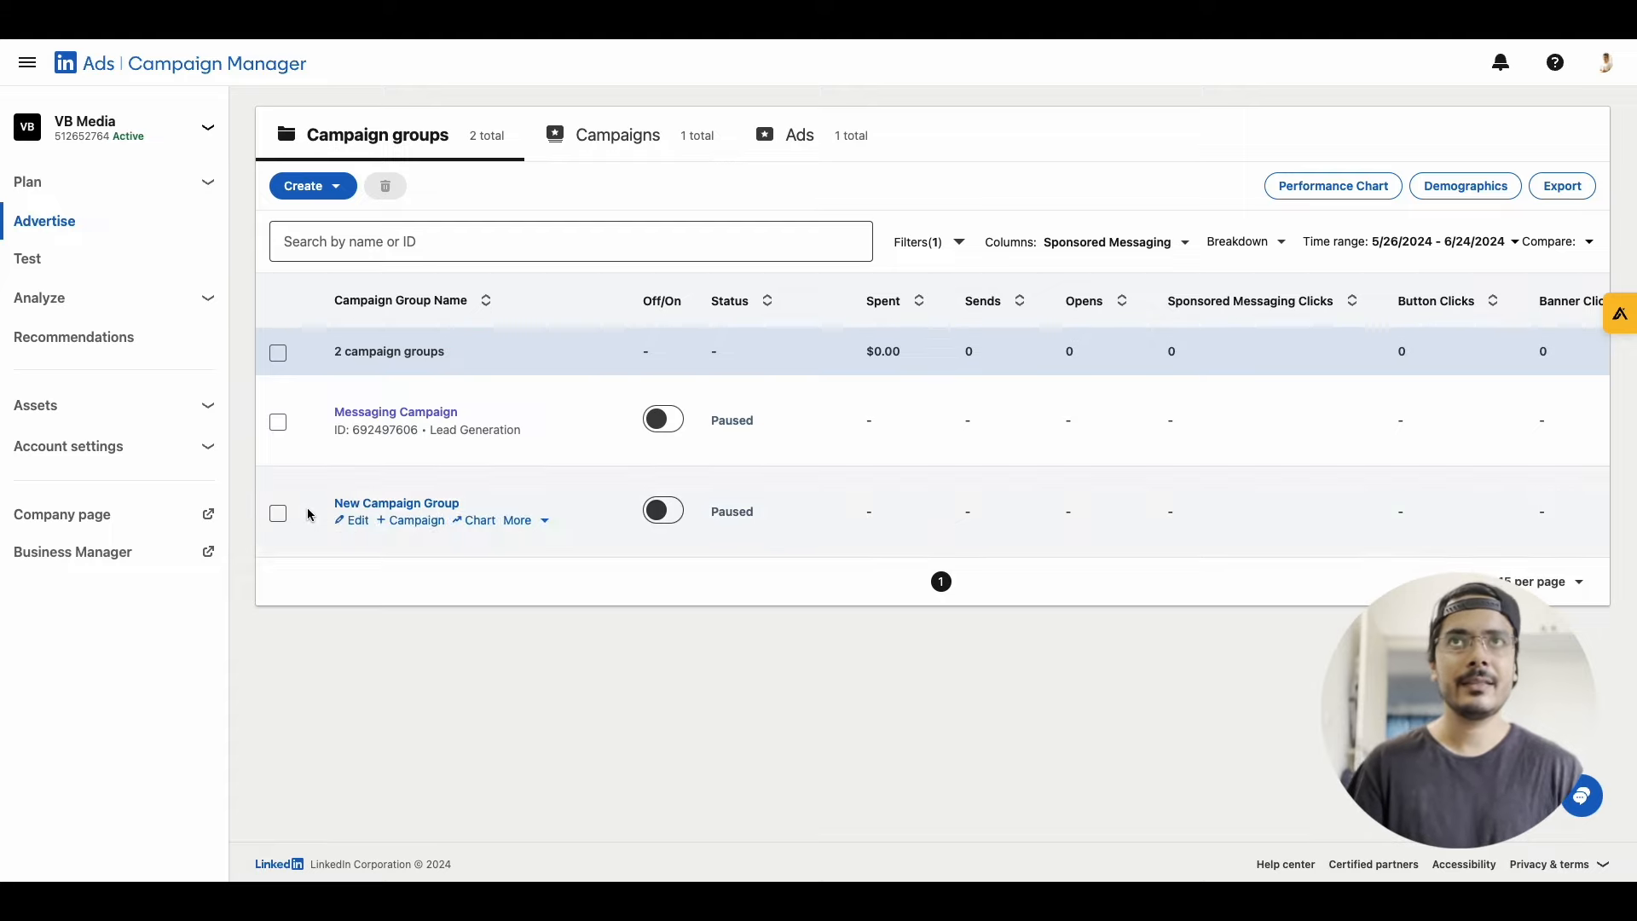
pyautogui.click(340, 201)
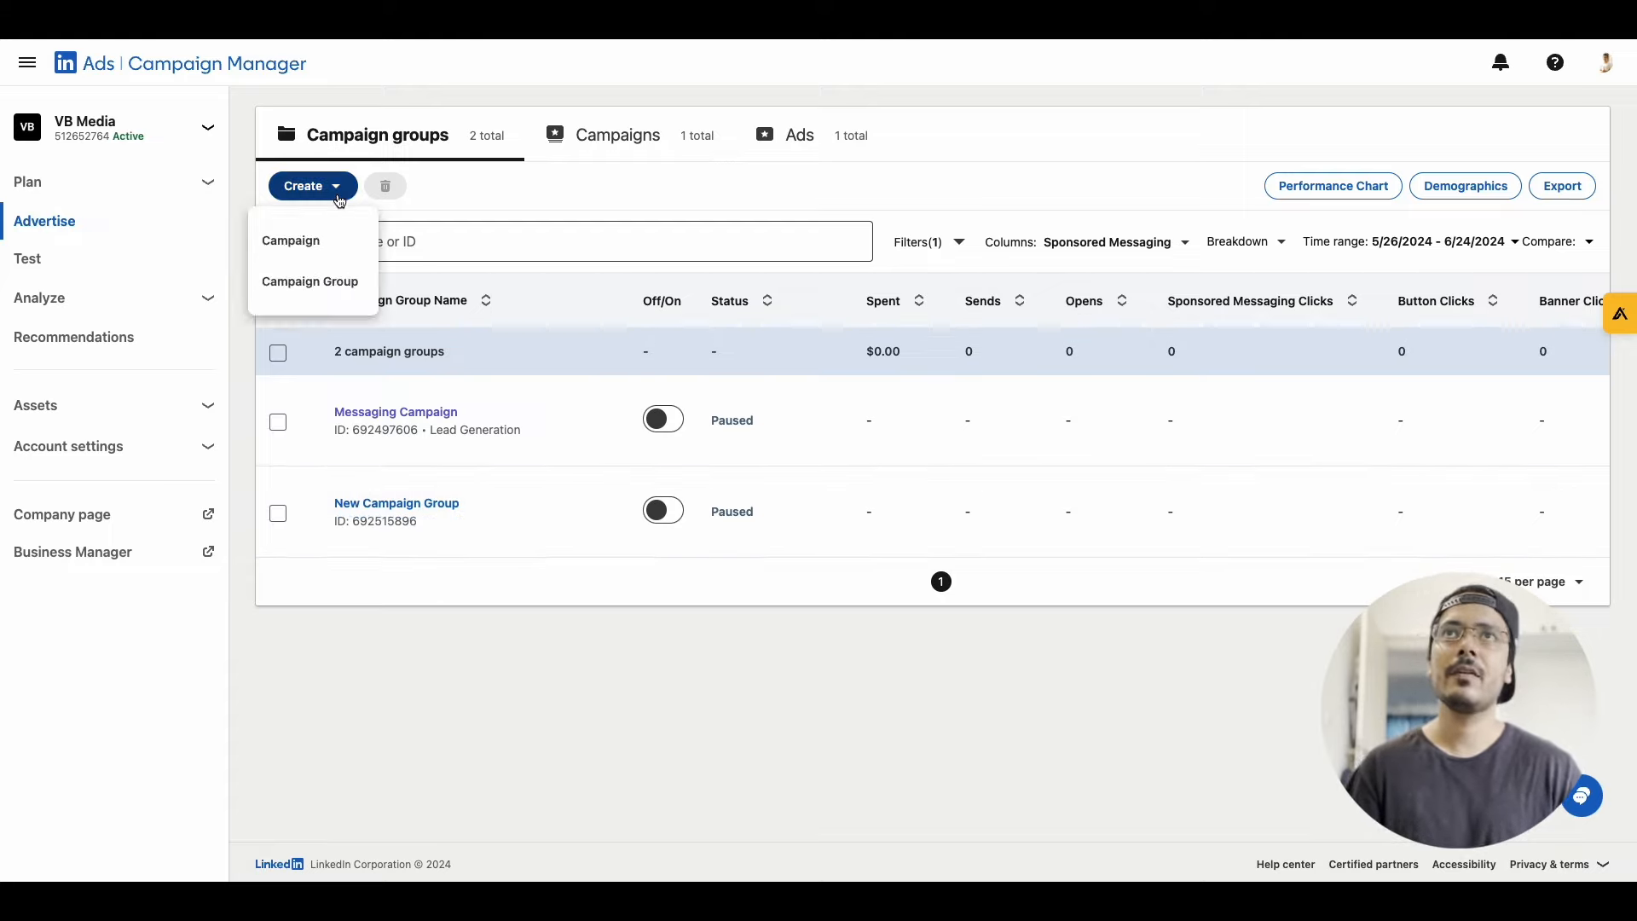
pyautogui.click(314, 237)
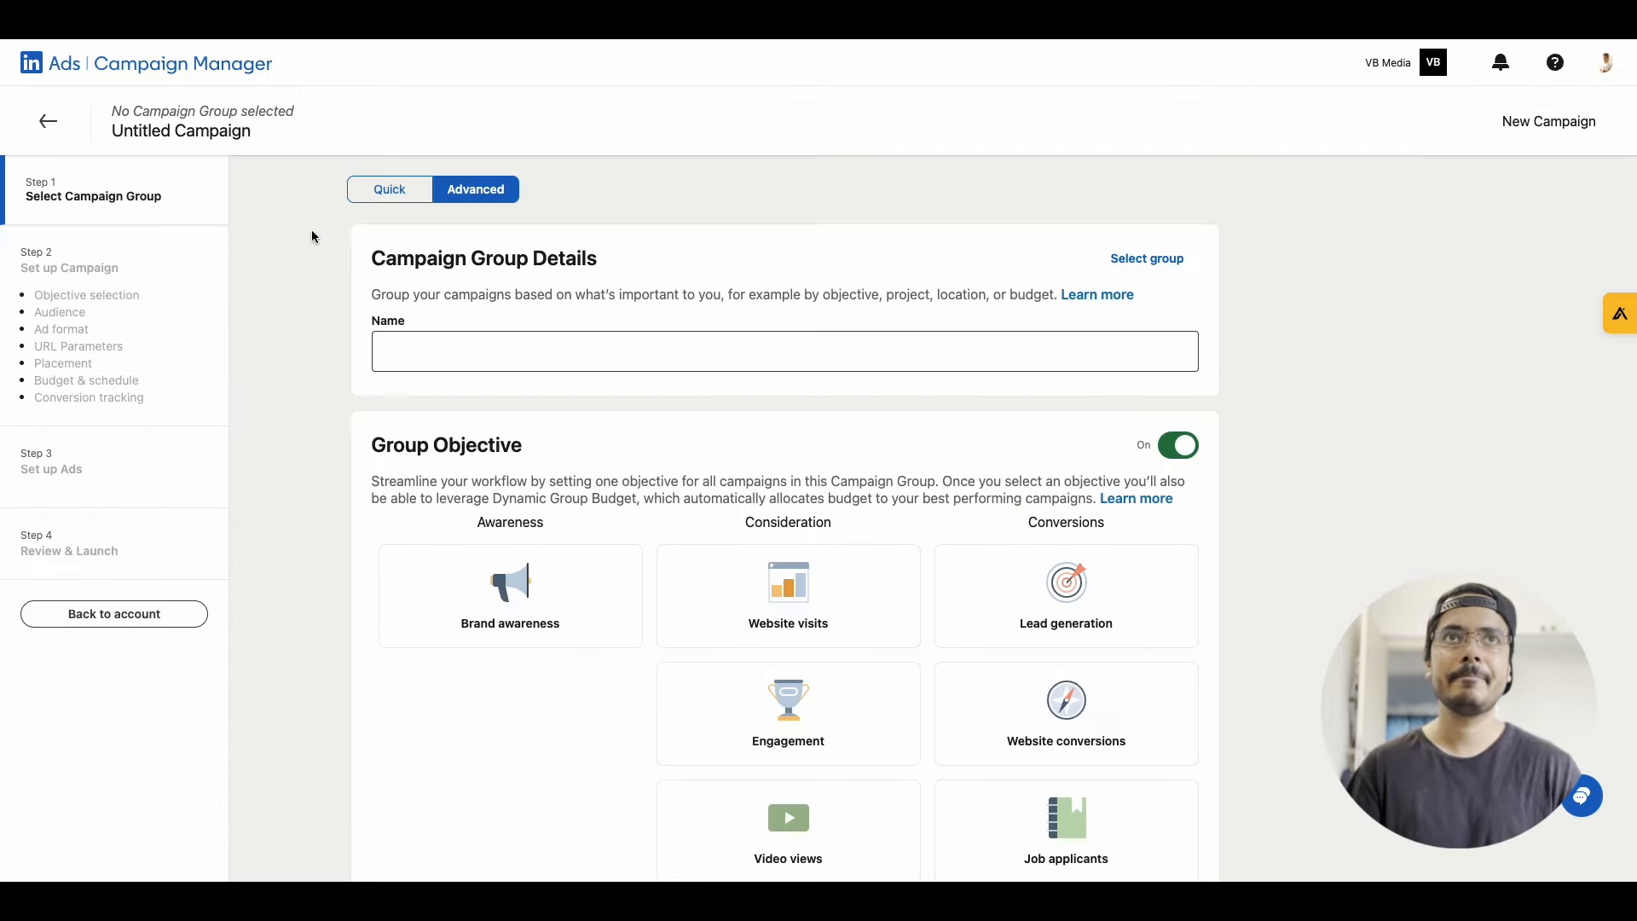
# Name the campaign group "Conversation Campaign" and set its objective to Lead generation
pyautogui.click(428, 359)
pyautogui.click(428, 360)
pyautogui.write('Conversation Campaign')
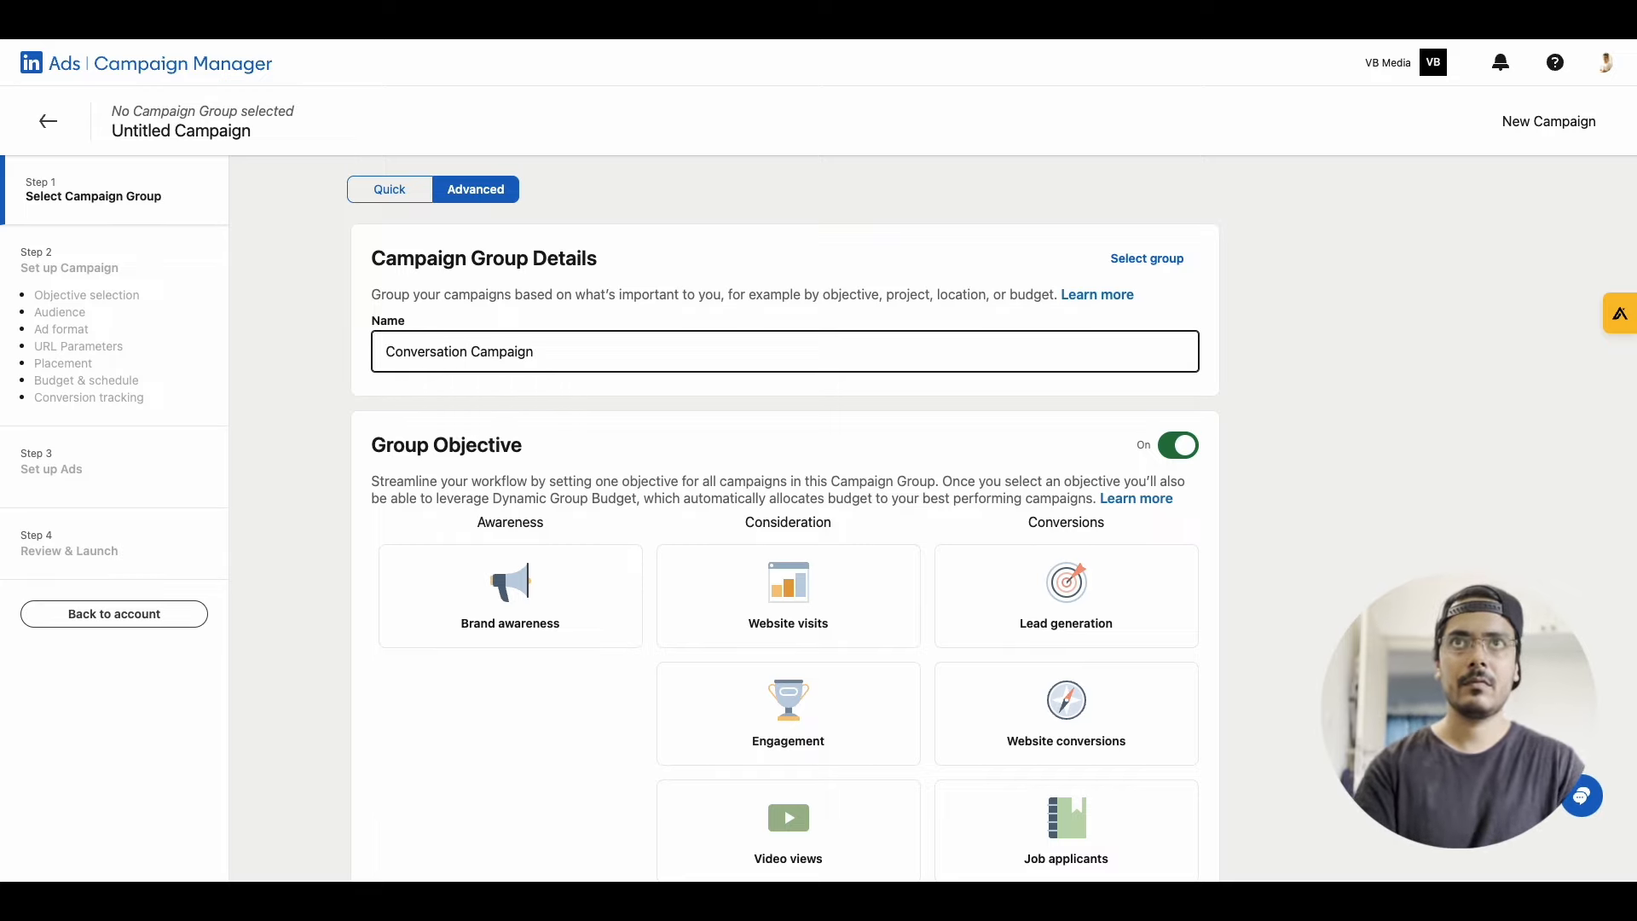
pyautogui.scroll(-1, 1012, 550)
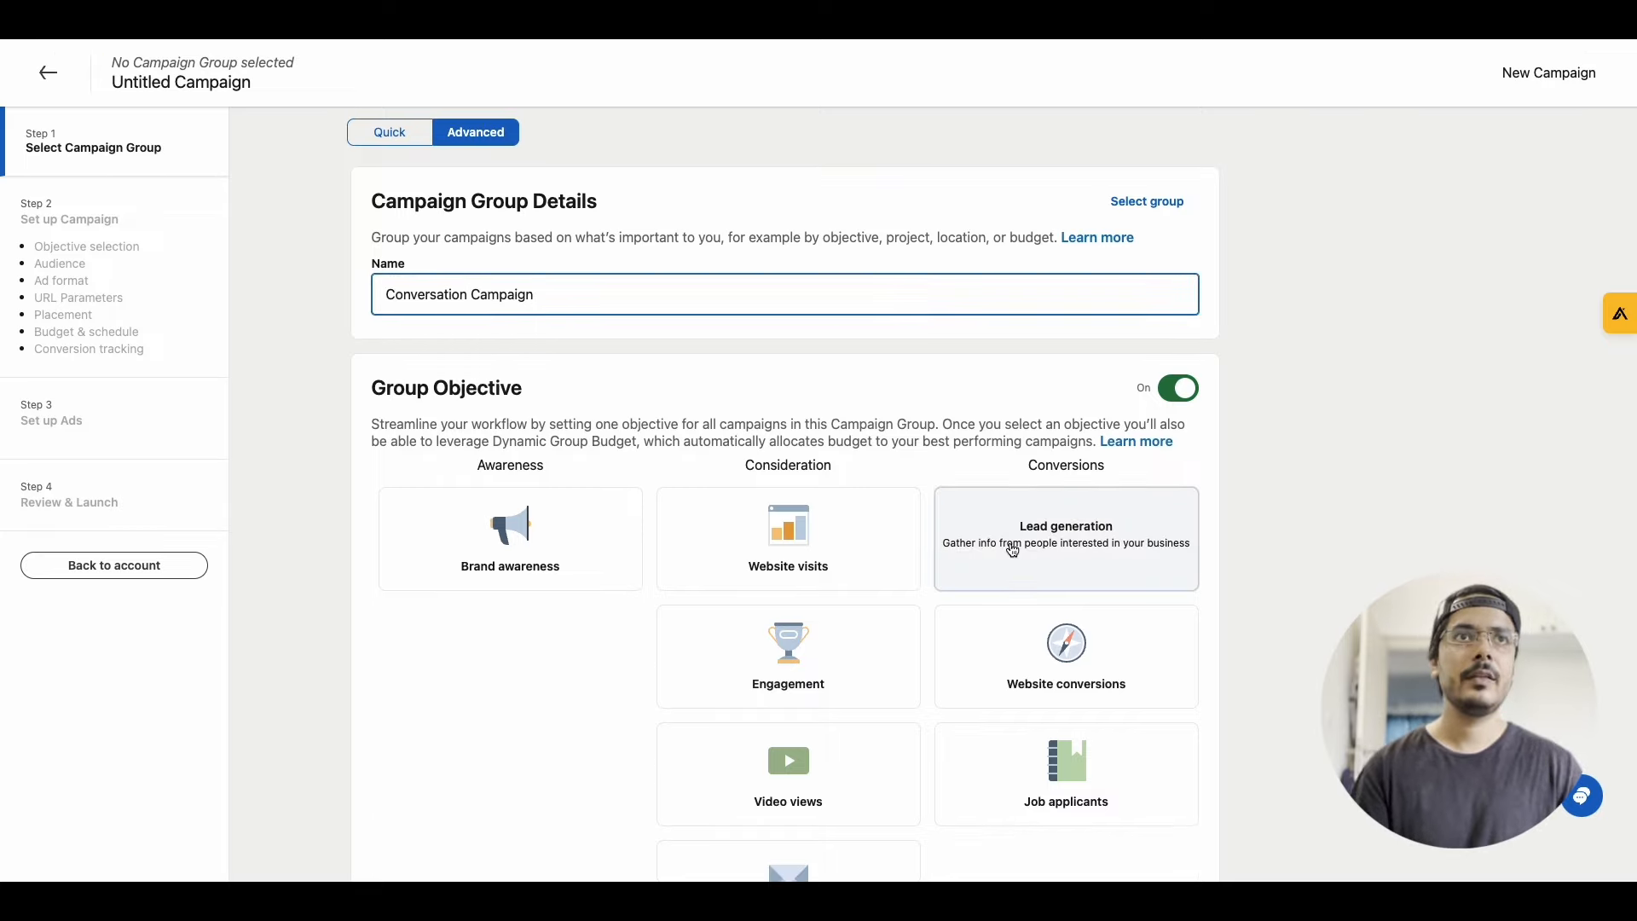
pyautogui.click(1012, 550)
# Keep the group running continuously from the preset start date with budget optimization off, and proceed to campaign setup
pyautogui.scroll(-1, 1010, 541)
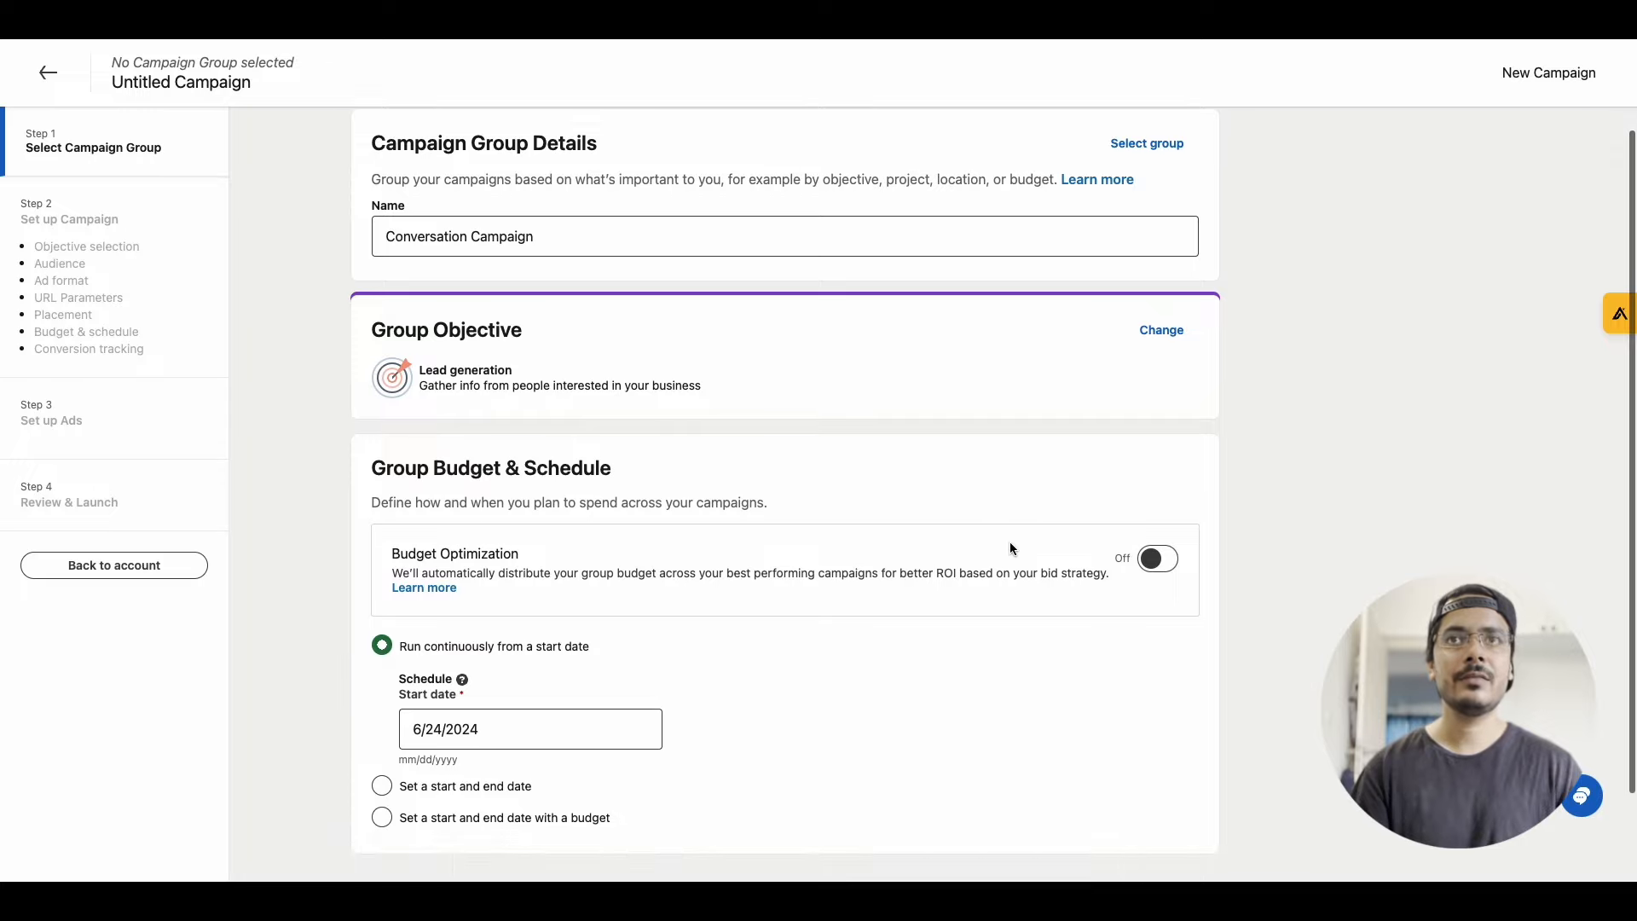
pyautogui.scroll(-2, 1010, 548)
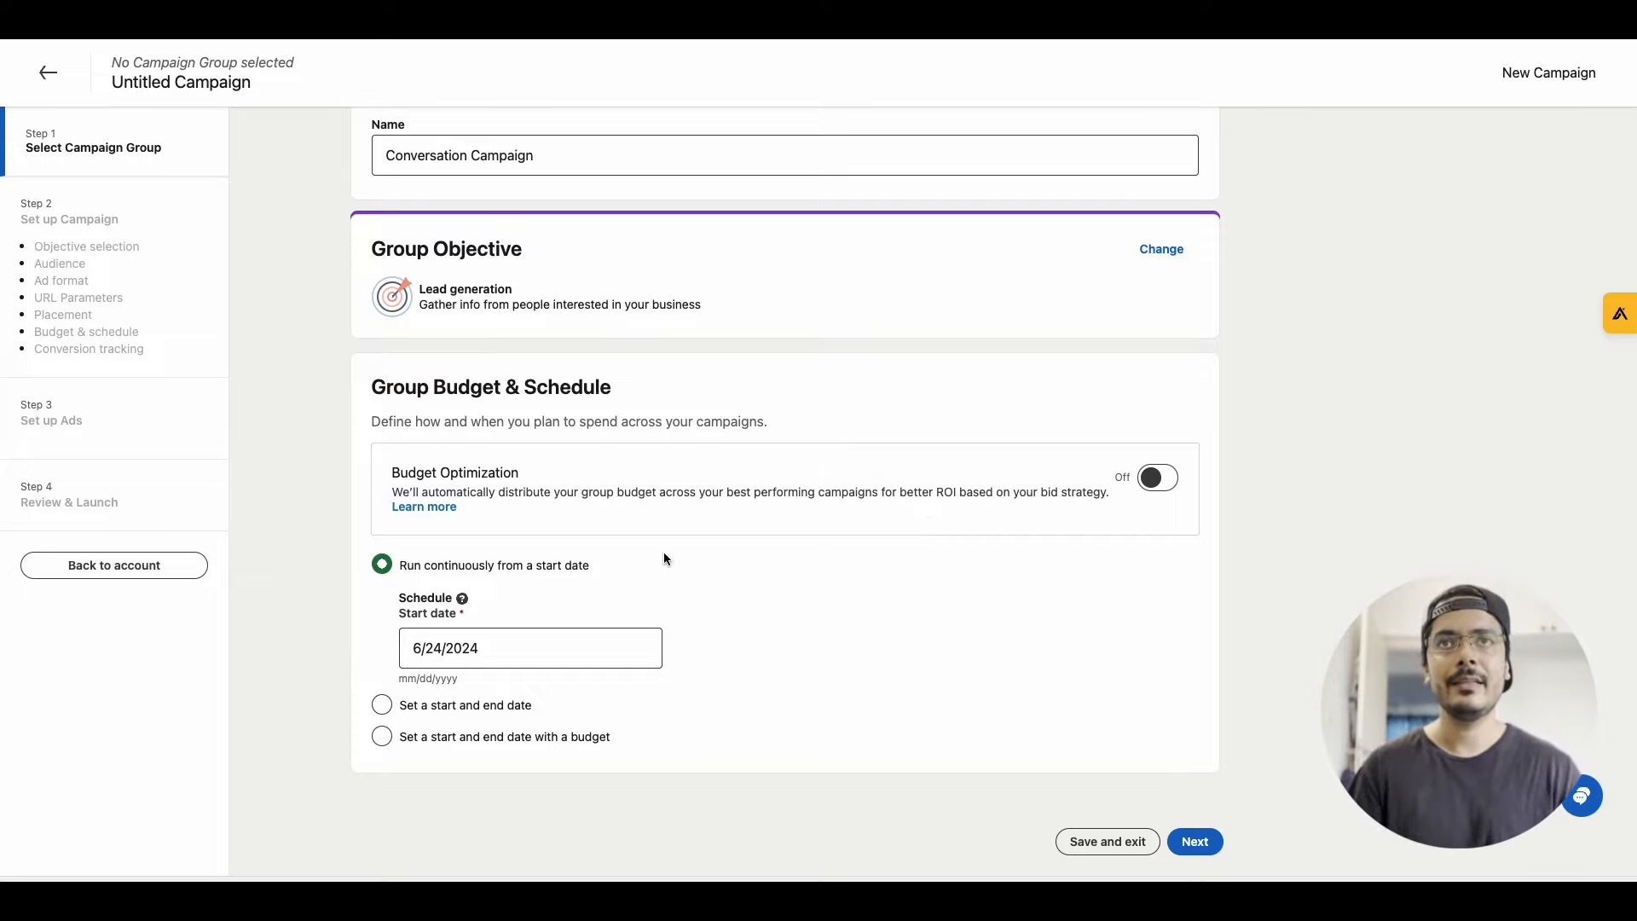
pyautogui.click(507, 640)
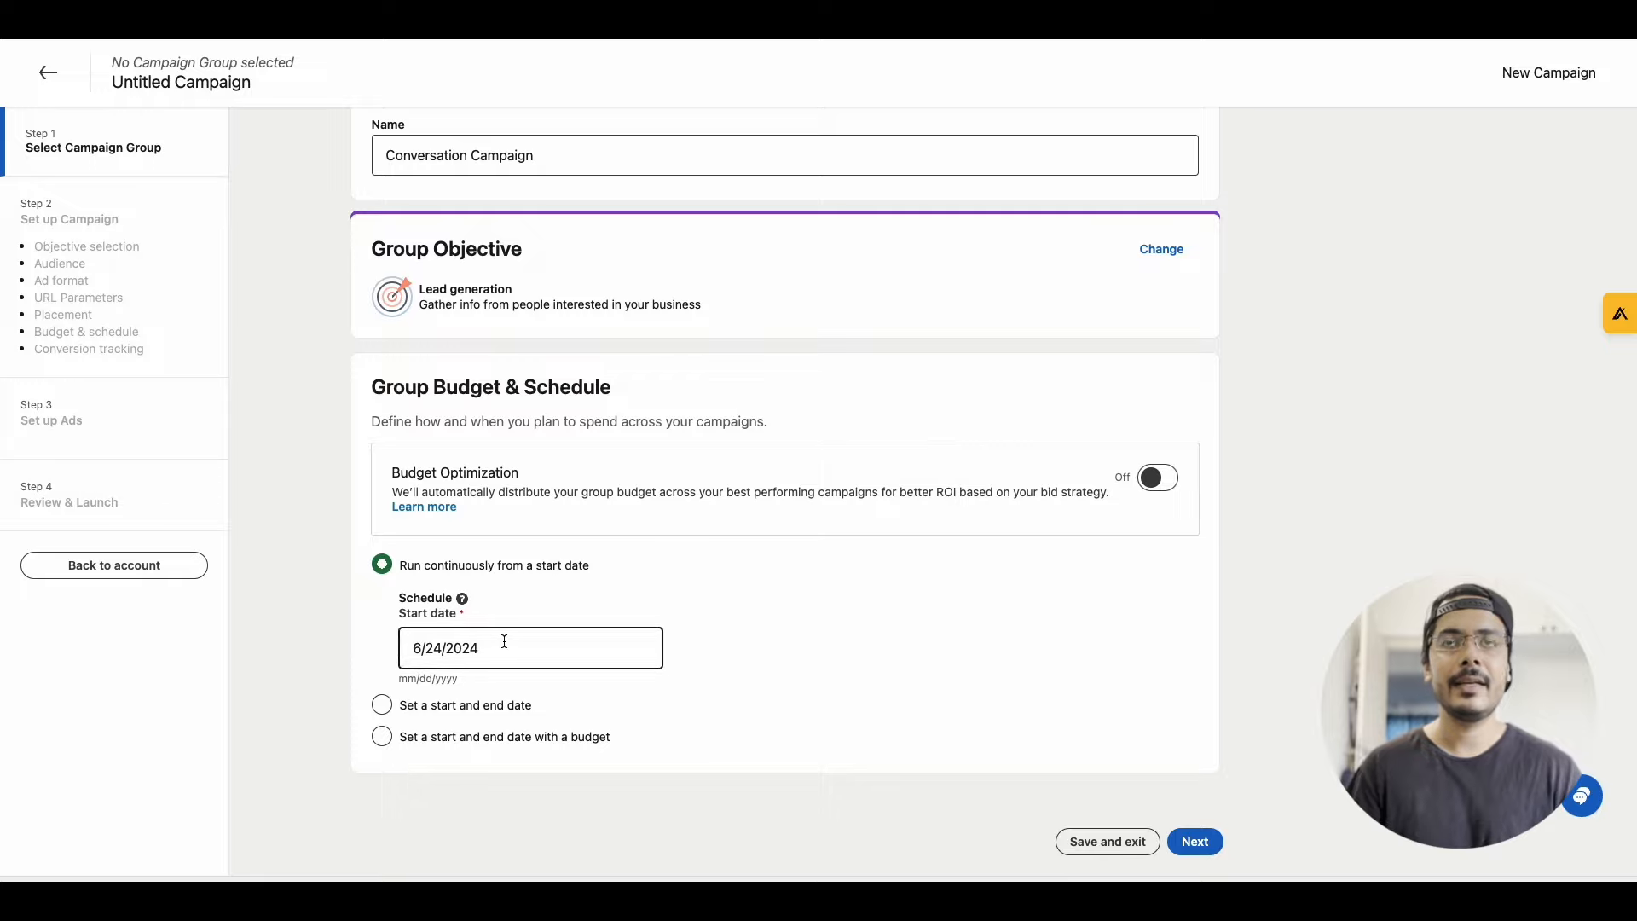
pyautogui.click(810, 687)
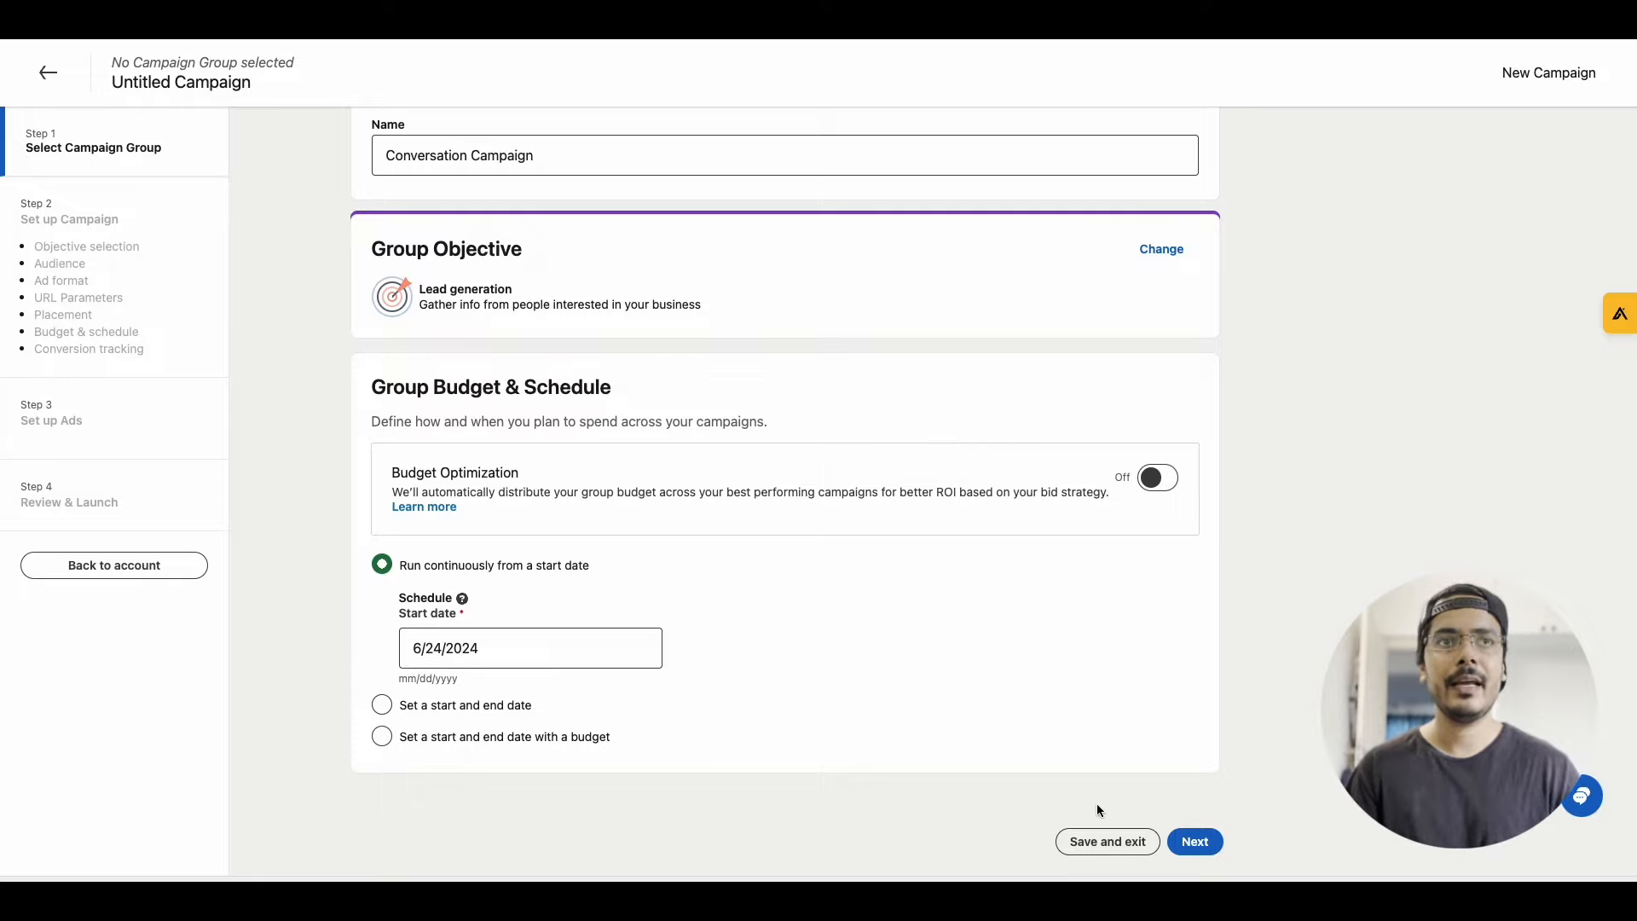
pyautogui.click(1197, 840)
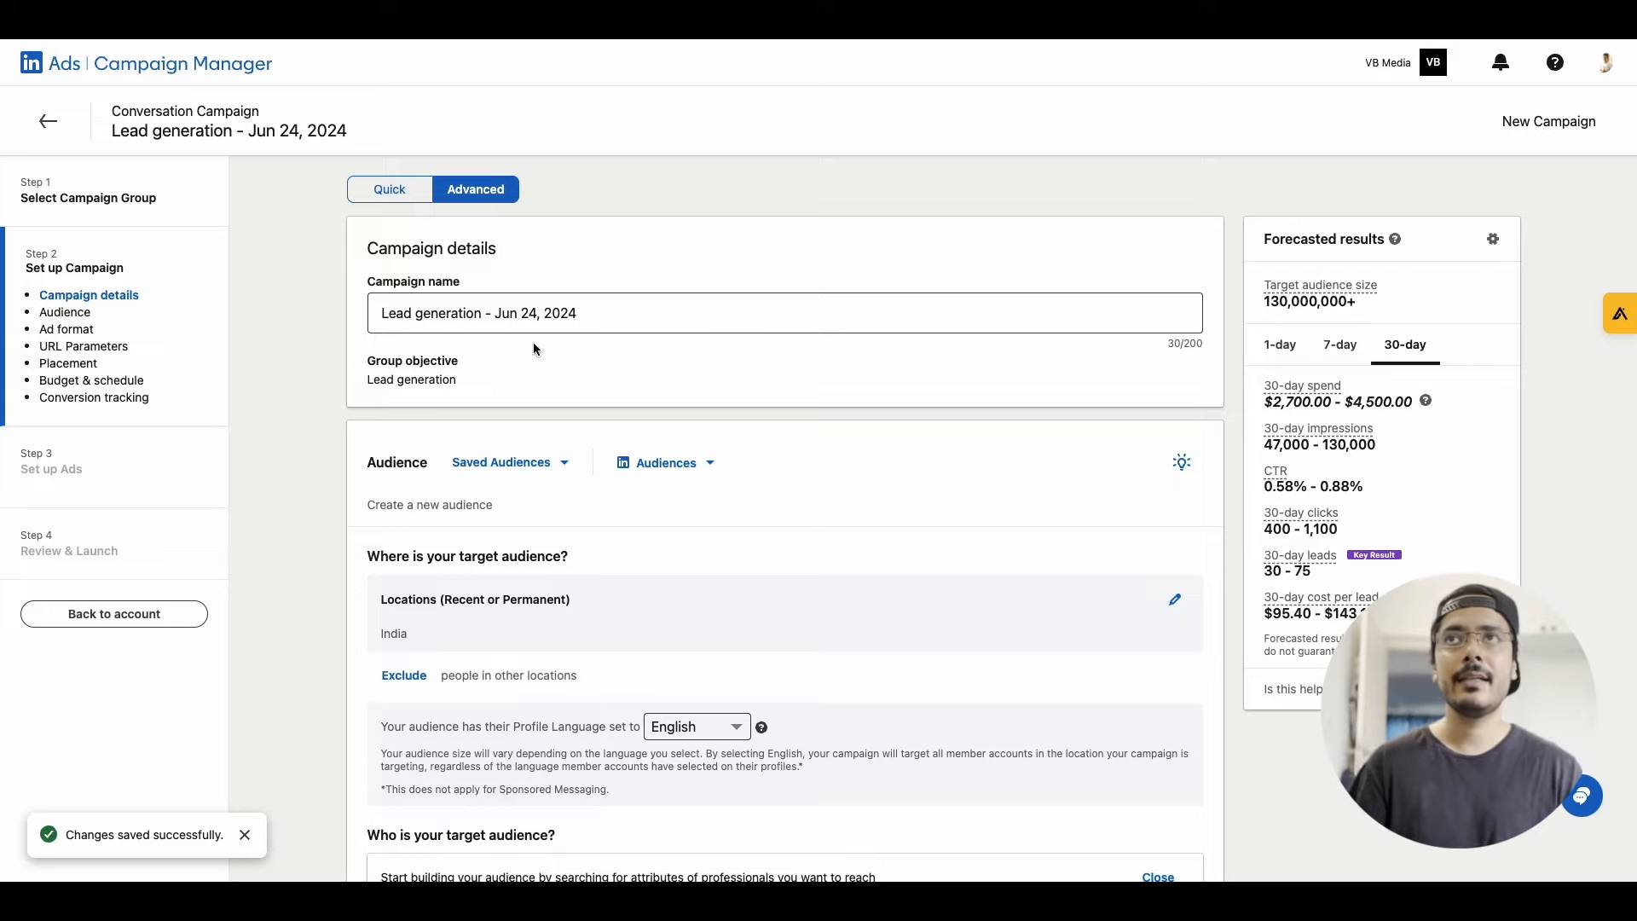
# Rename the campaign to "Conversation Ad - Lead generation - Jun 24, 2024"
pyautogui.click(468, 320)
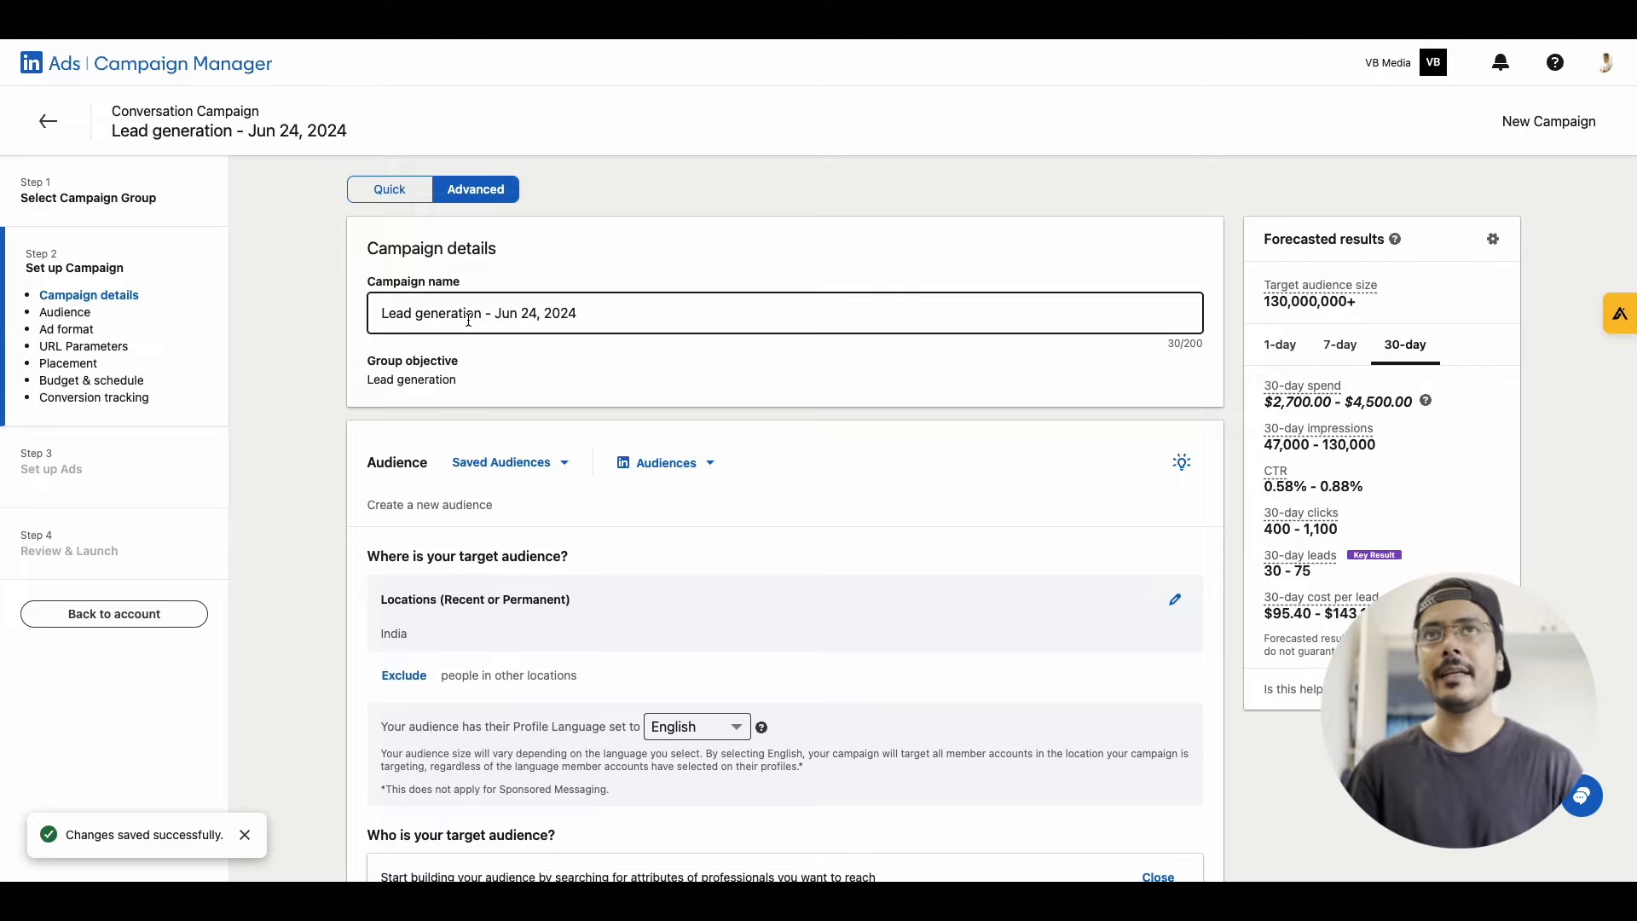
pyautogui.click(586, 388)
pyautogui.scroll(-1, 586, 388)
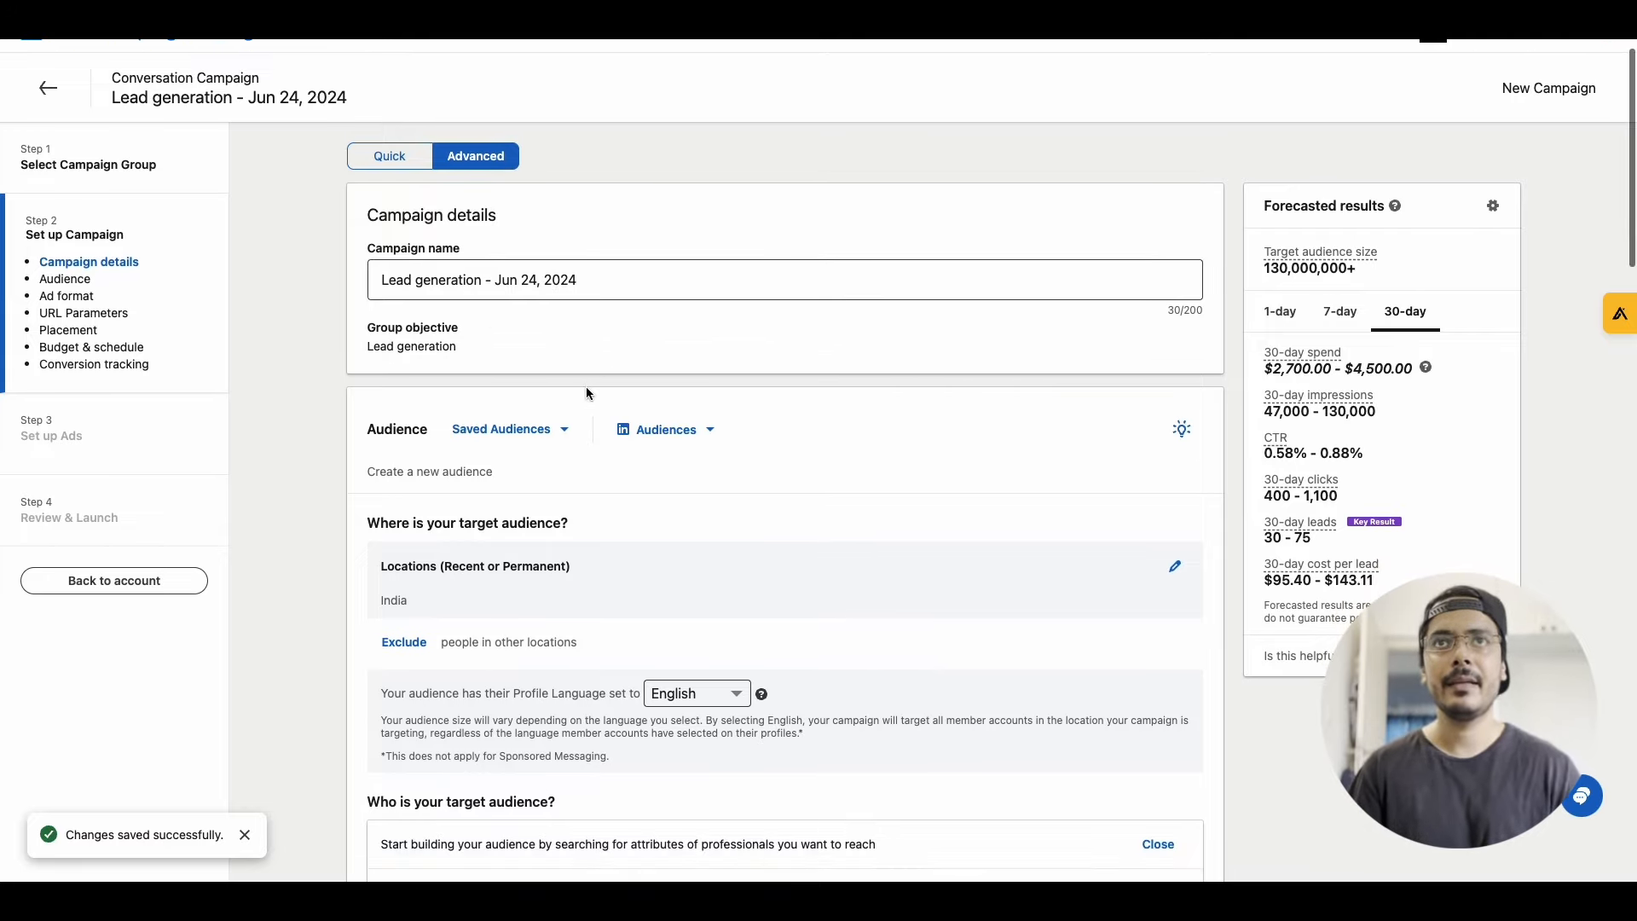
pyautogui.click(382, 280)
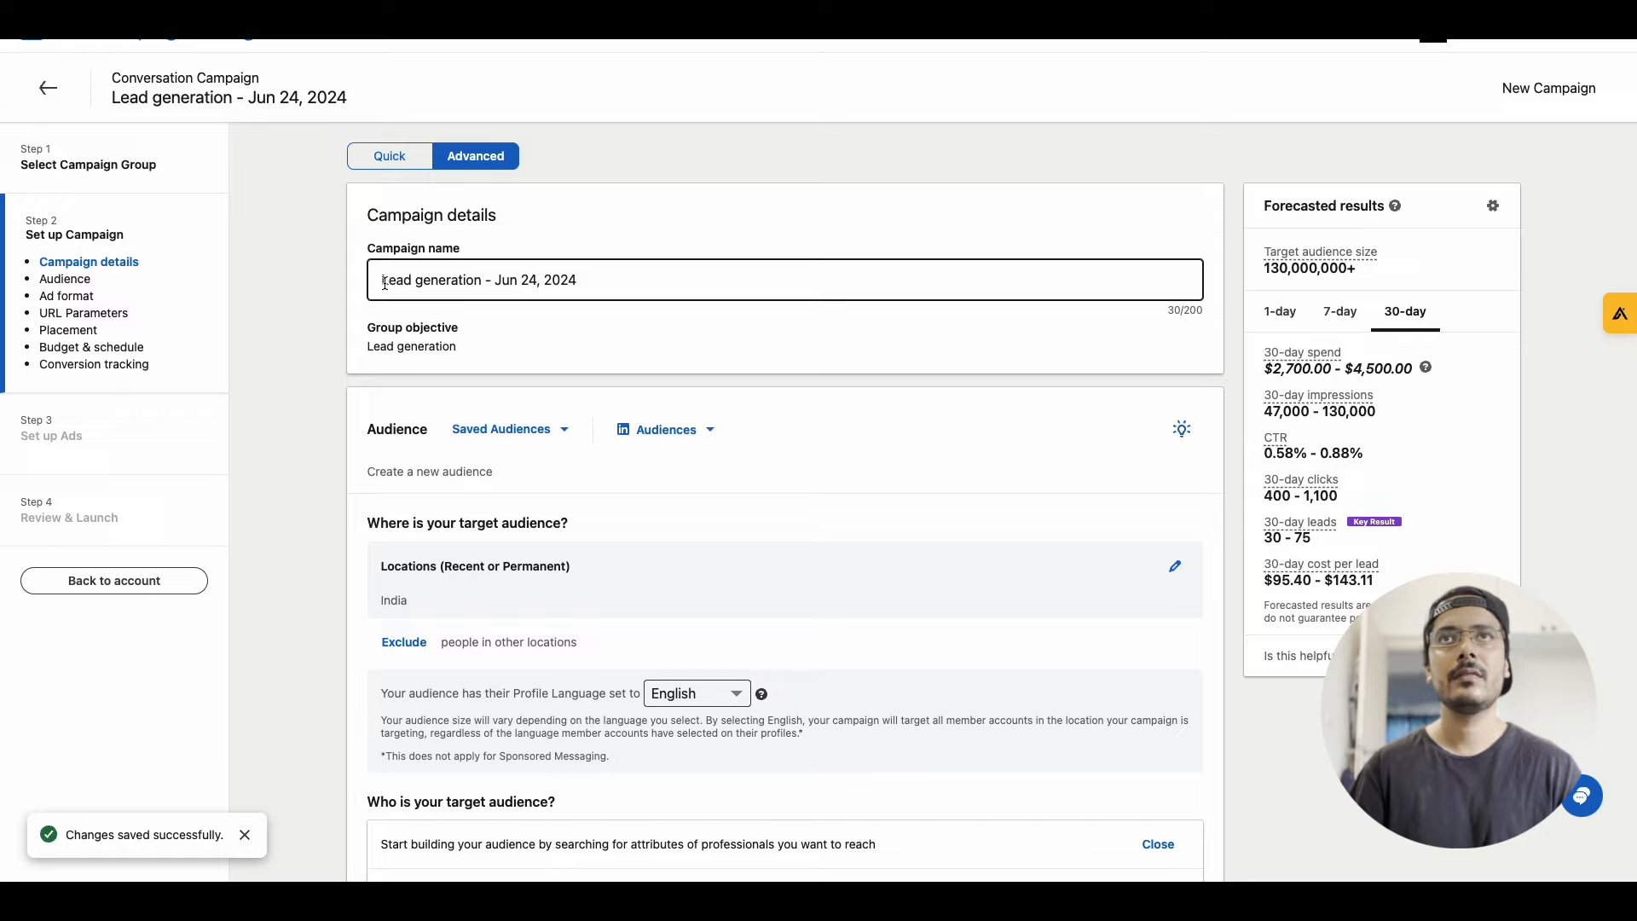
pyautogui.write('Cnv')
pyautogui.press('BackSpace')
pyautogui.press('BackSpace')
pyautogui.write('onversation Ad -')
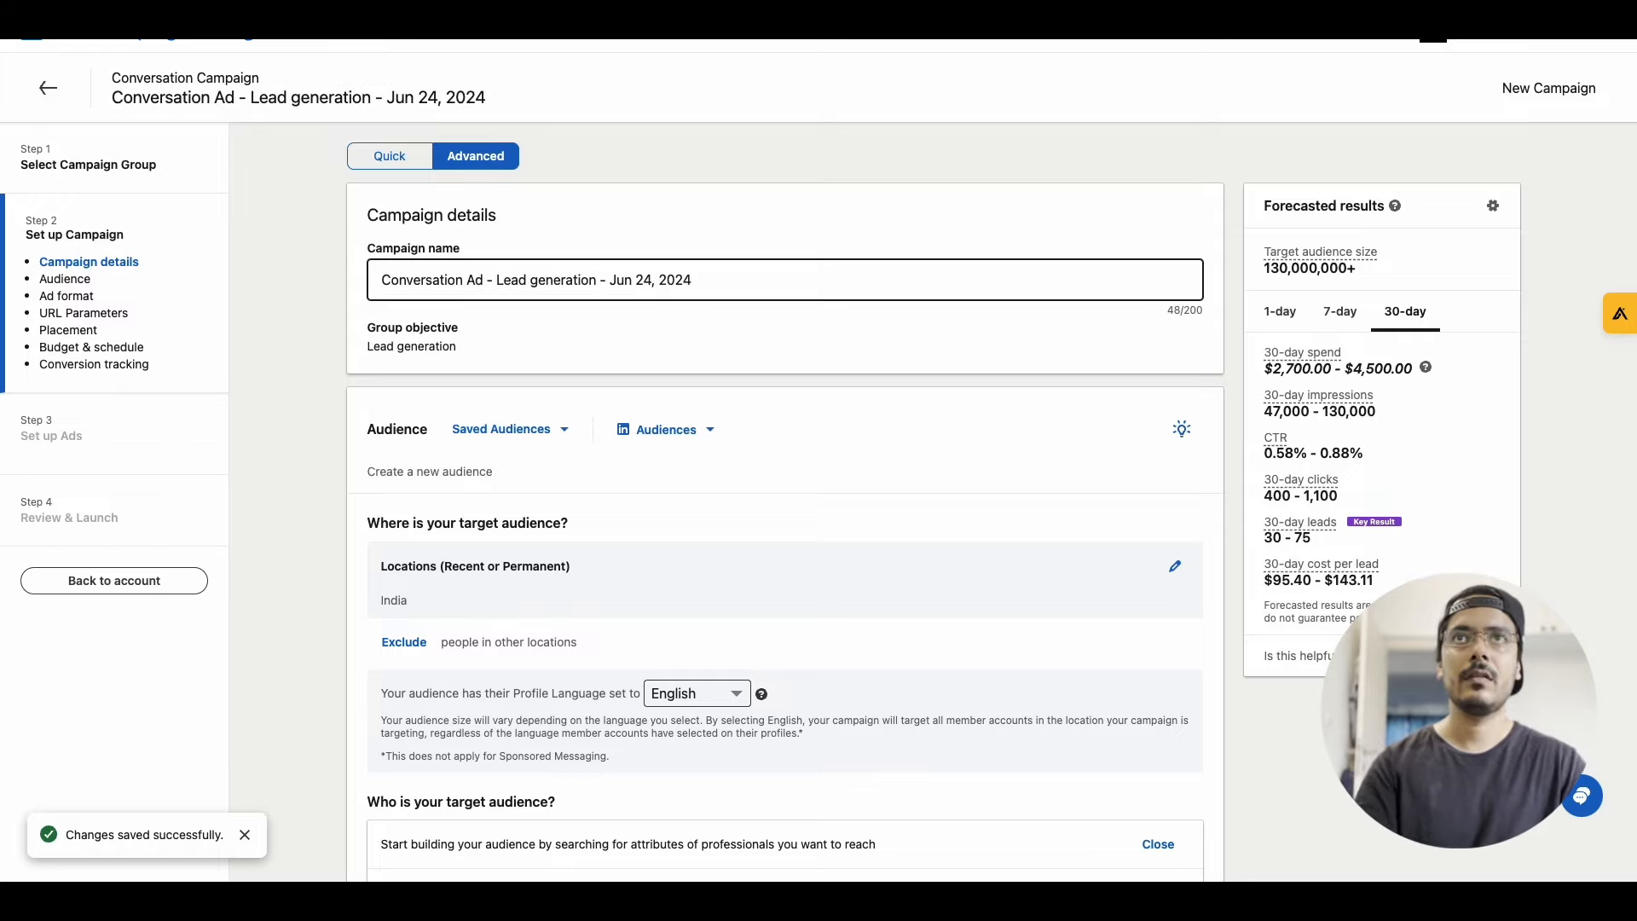
pyautogui.click(596, 488)
# Replace India with United States as the campaign's target audience location
pyautogui.scroll(-2, 505, 444)
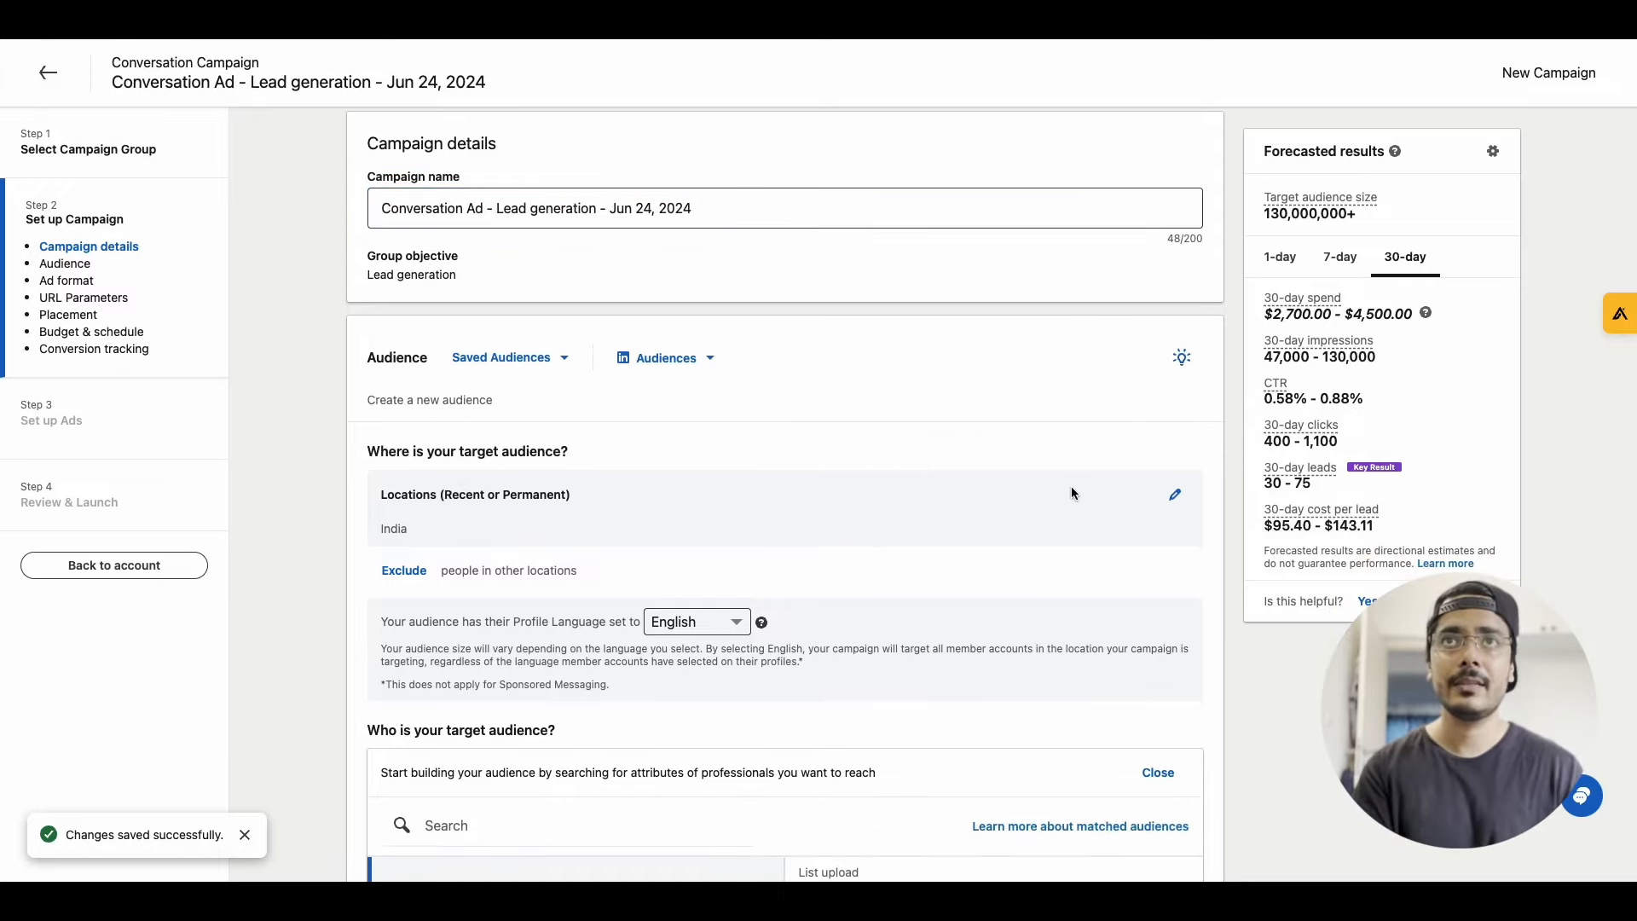
pyautogui.click(1175, 495)
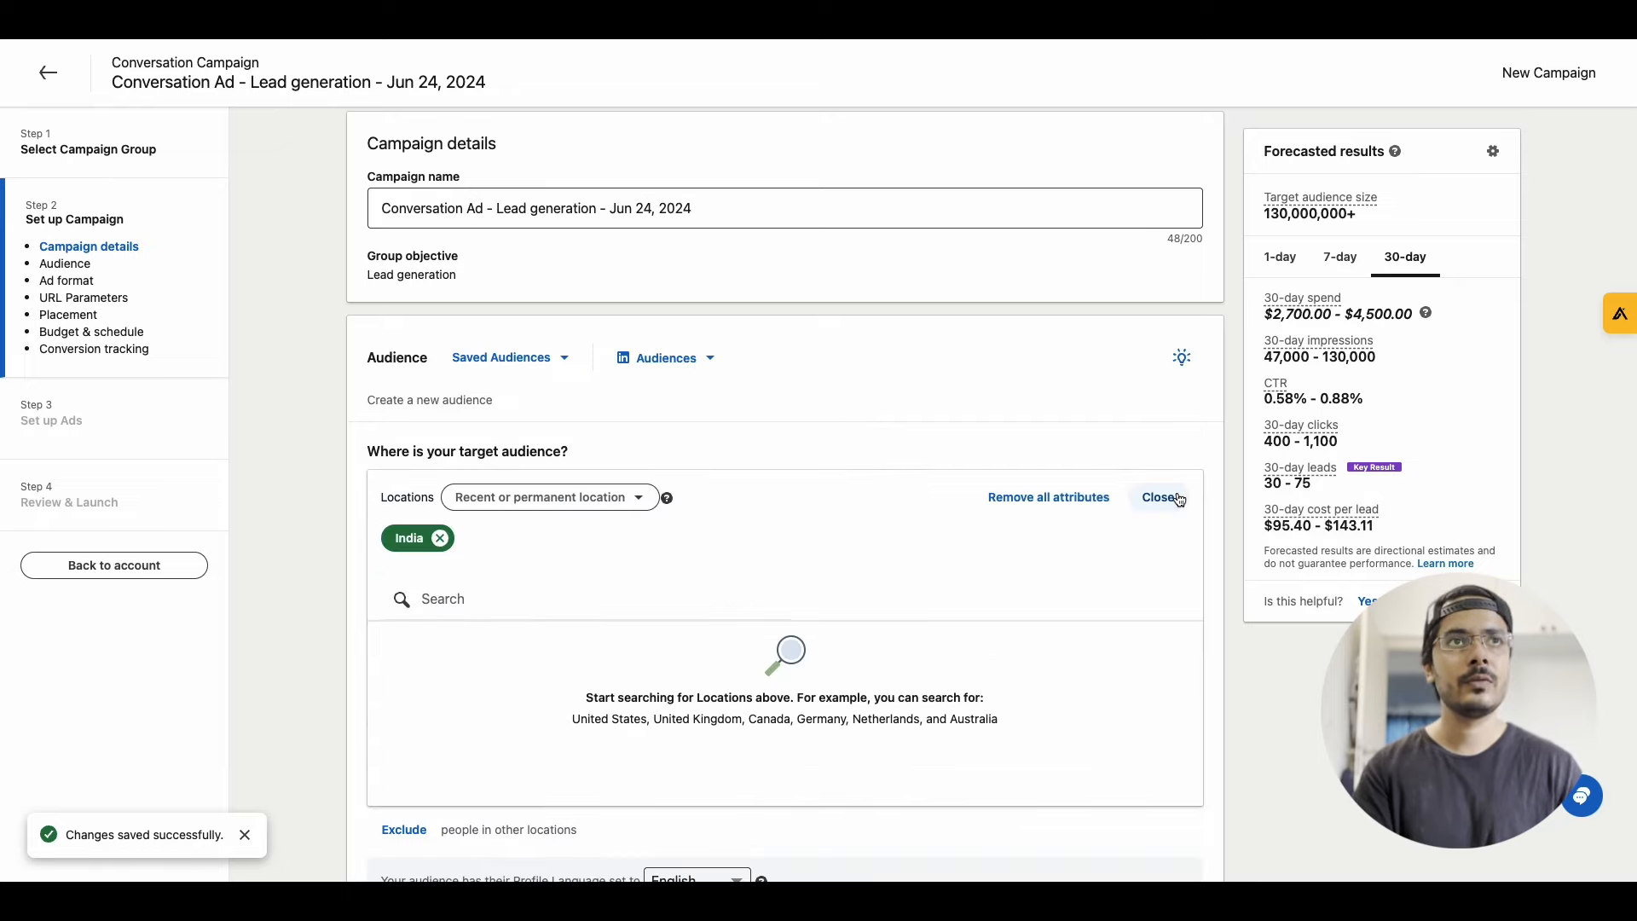
pyautogui.click(440, 538)
pyautogui.click(460, 586)
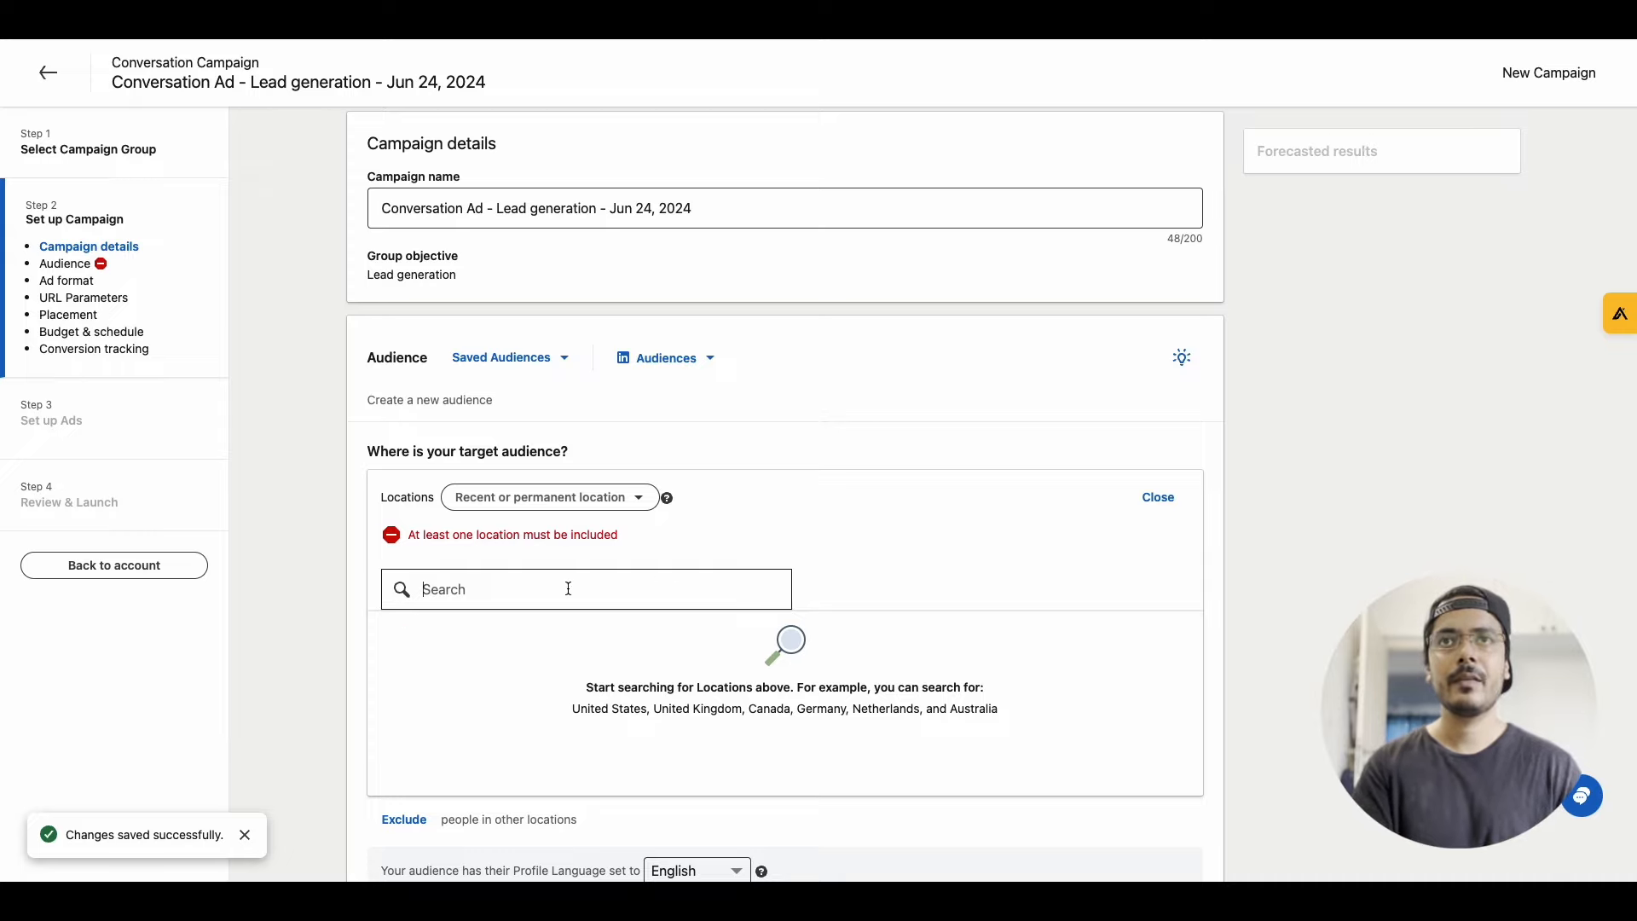
pyautogui.write('united stat')
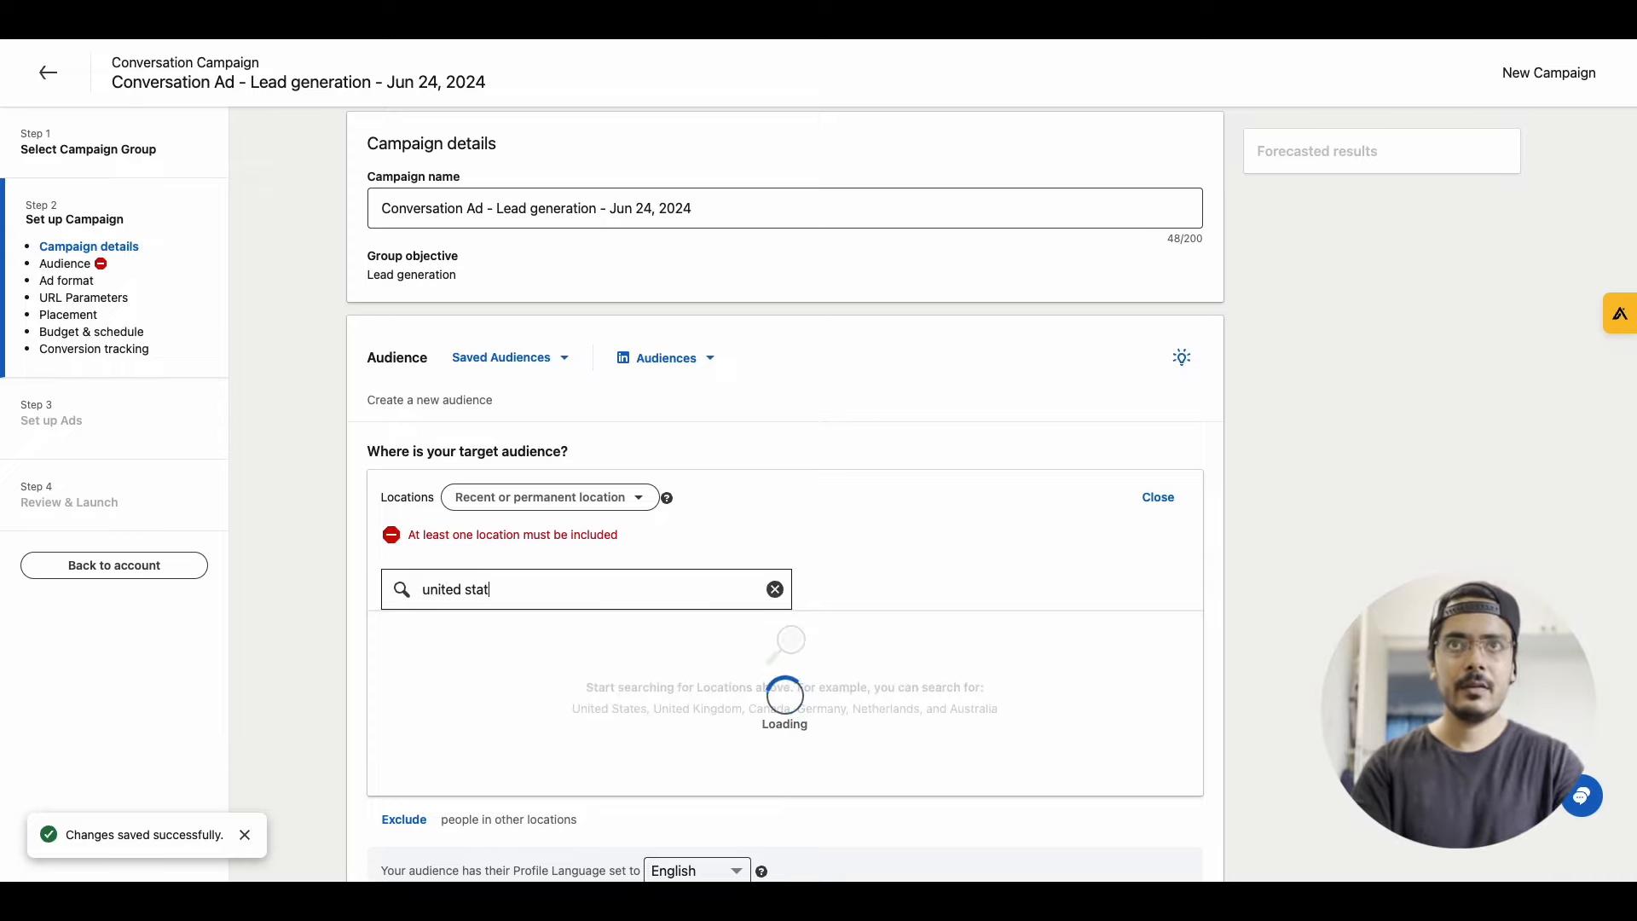
pyautogui.scroll(-2, 556, 626)
pyautogui.click(530, 472)
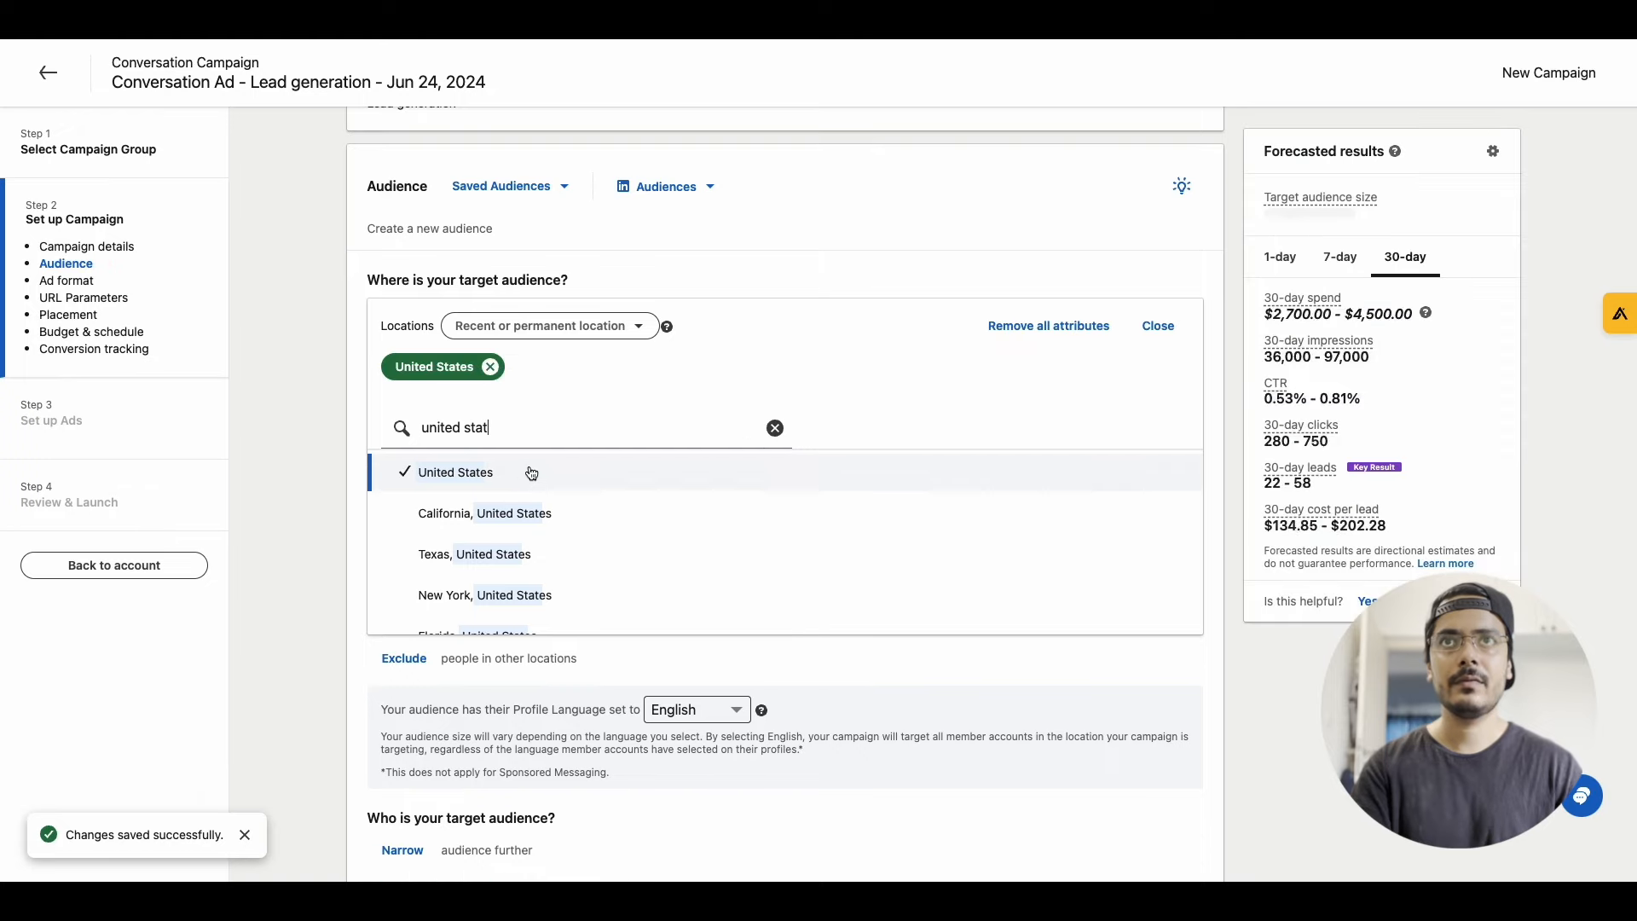
pyautogui.click(1160, 327)
# Narrow the audience by current job titles to Co-Founder, Chief Executive Officer and Founder
pyautogui.scroll(-1, 444, 525)
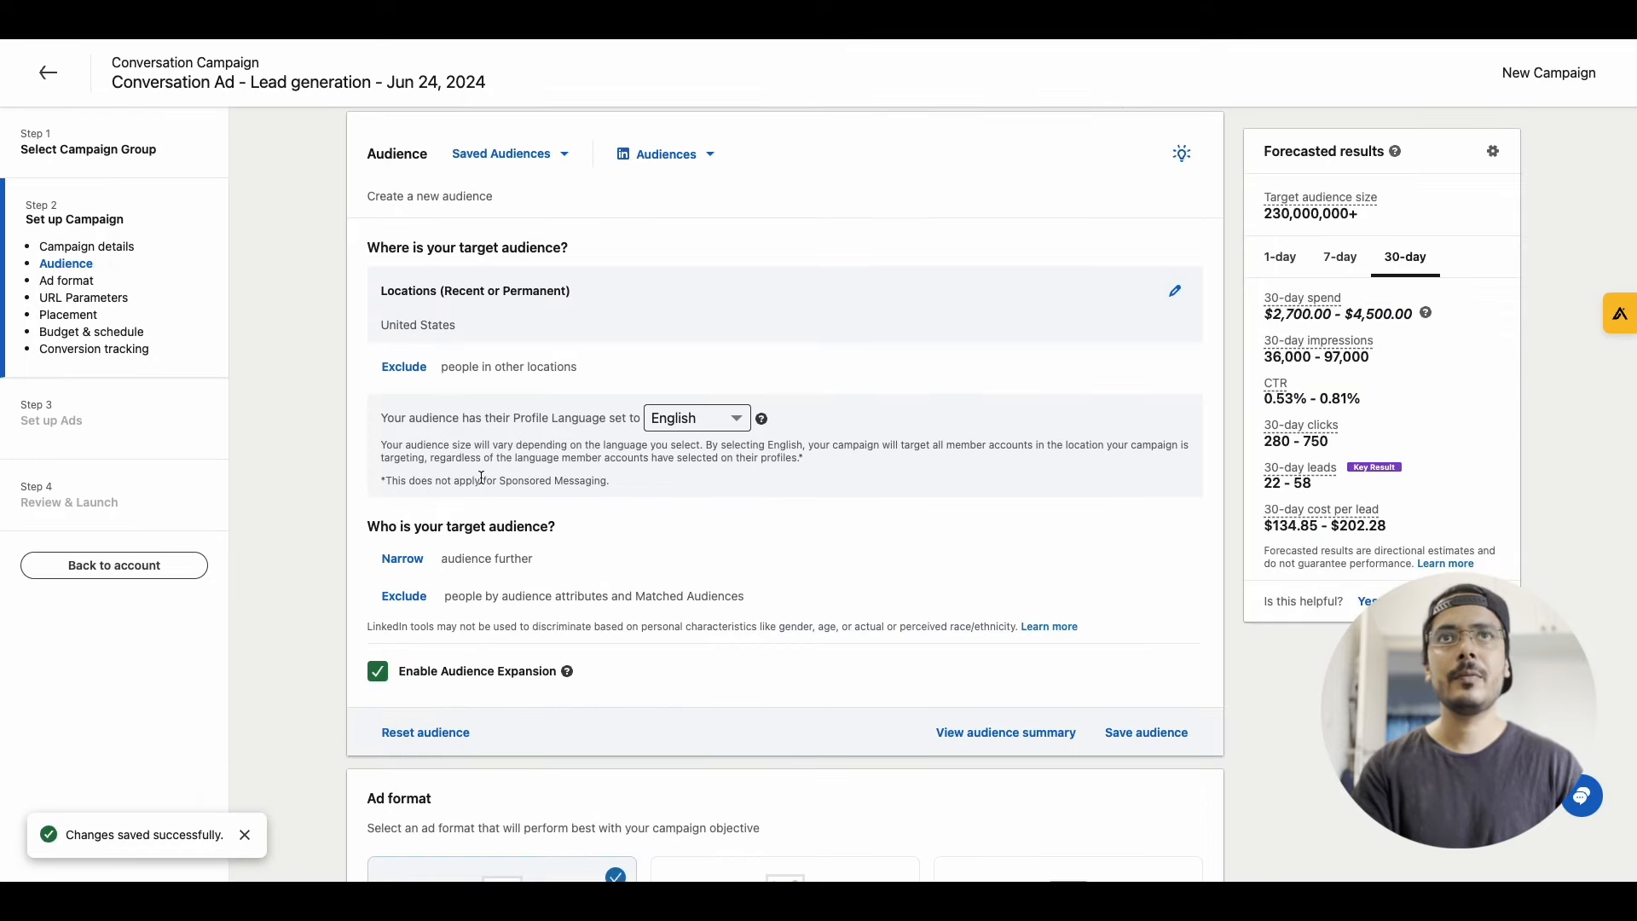
pyautogui.click(403, 559)
pyautogui.scroll(-3, 546, 590)
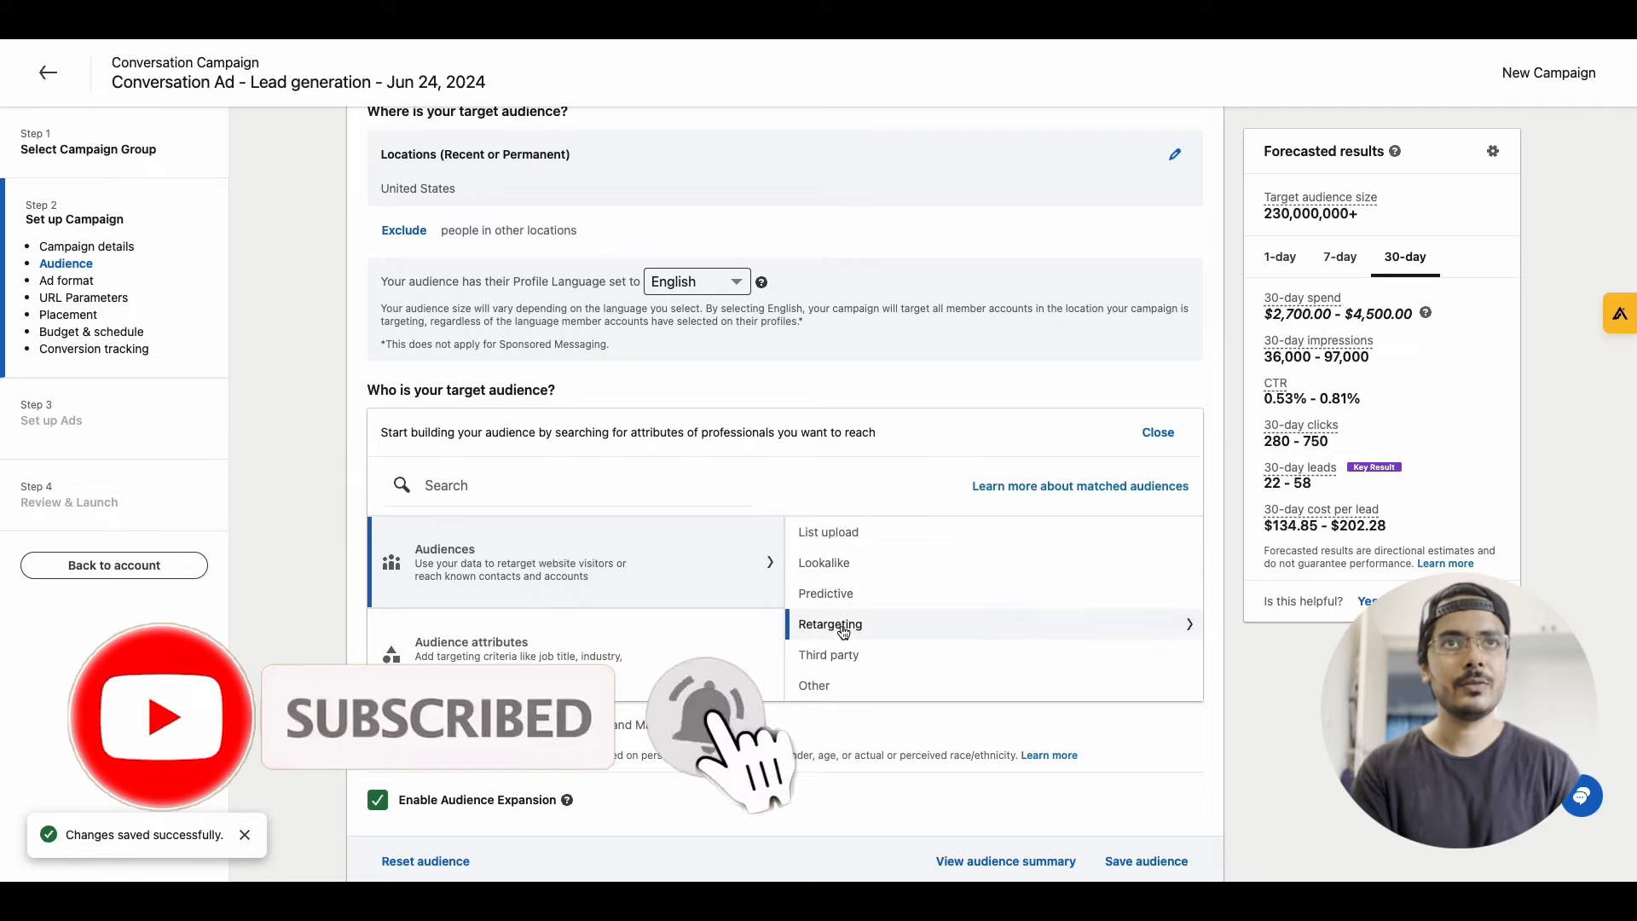
pyautogui.scroll(-1, 640, 607)
pyautogui.click(588, 601)
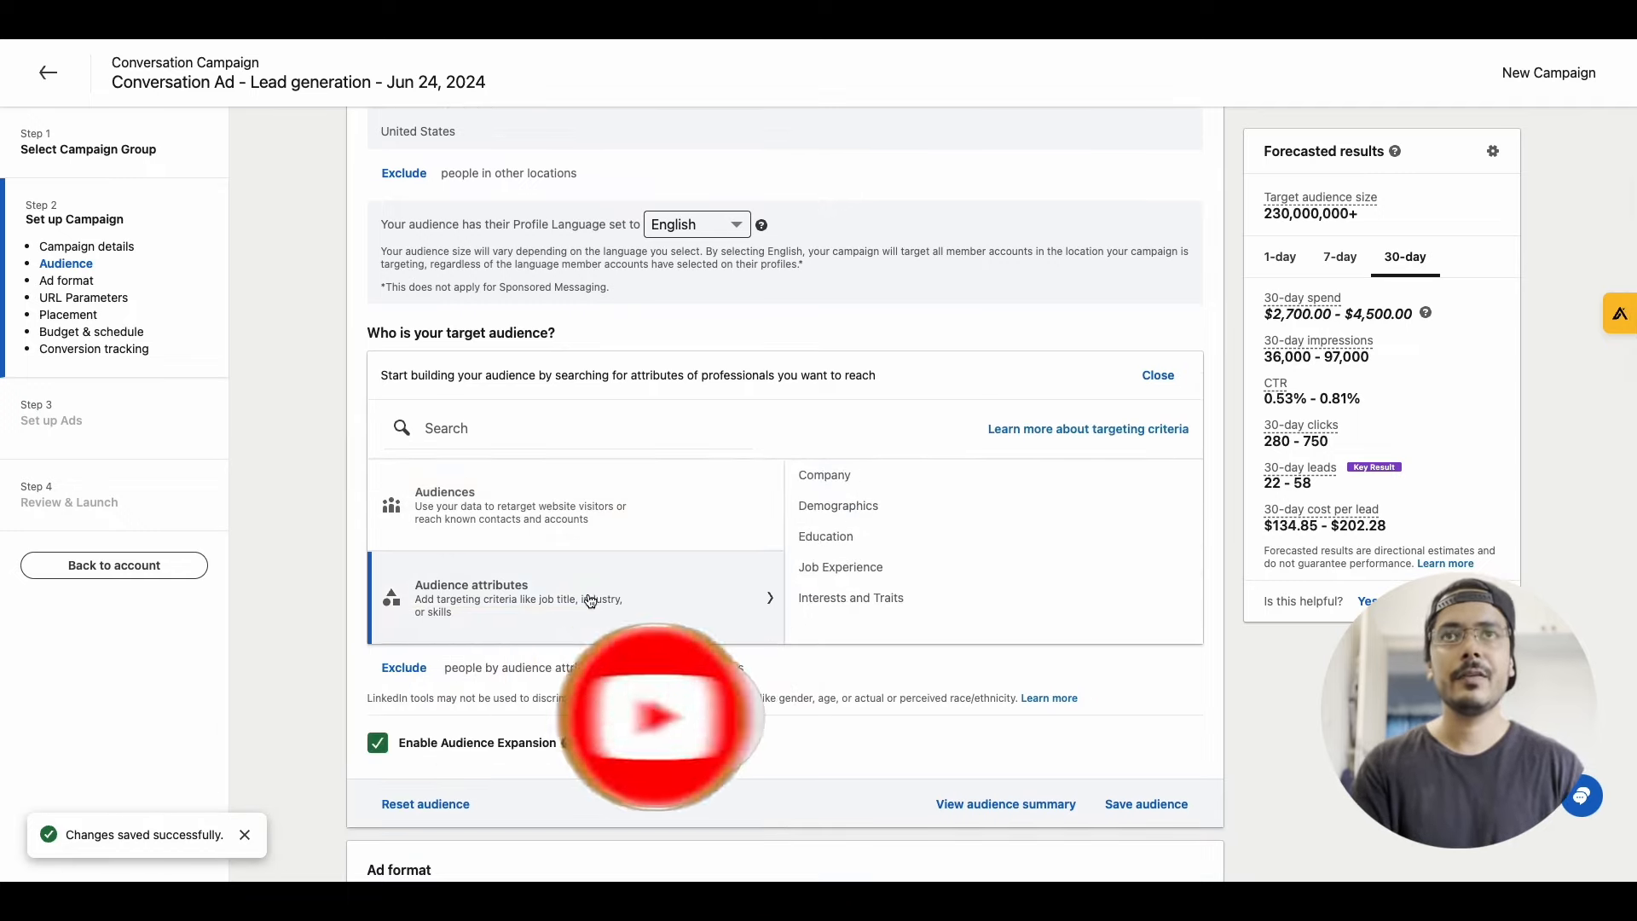
pyautogui.click(852, 571)
pyautogui.click(853, 533)
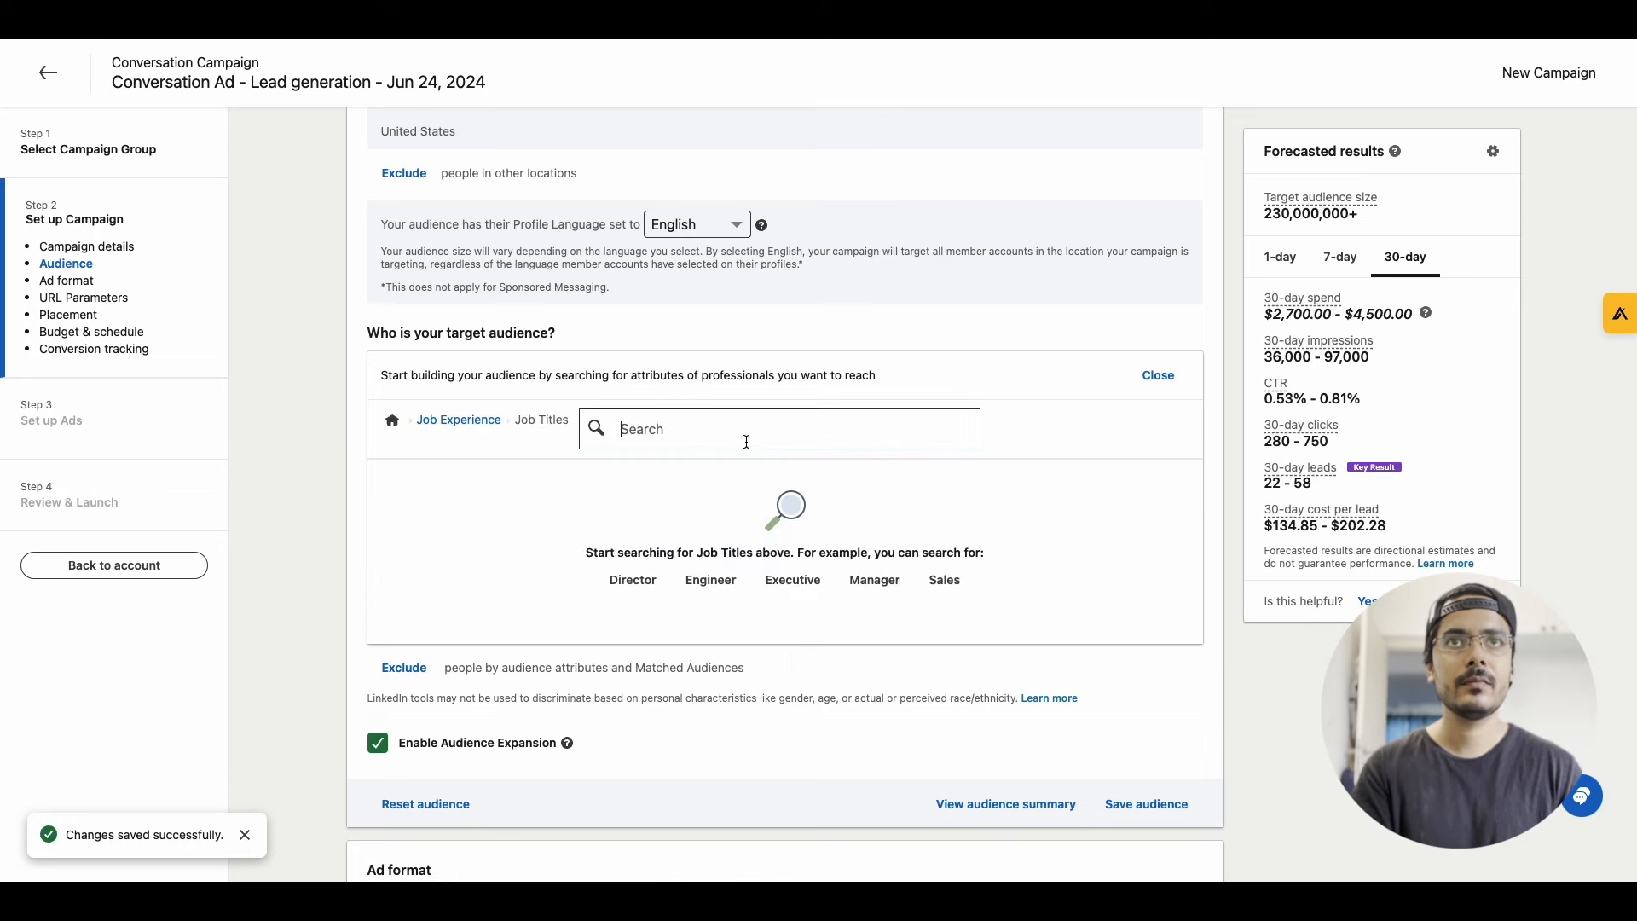
pyautogui.write('cofoun')
pyautogui.click(631, 510)
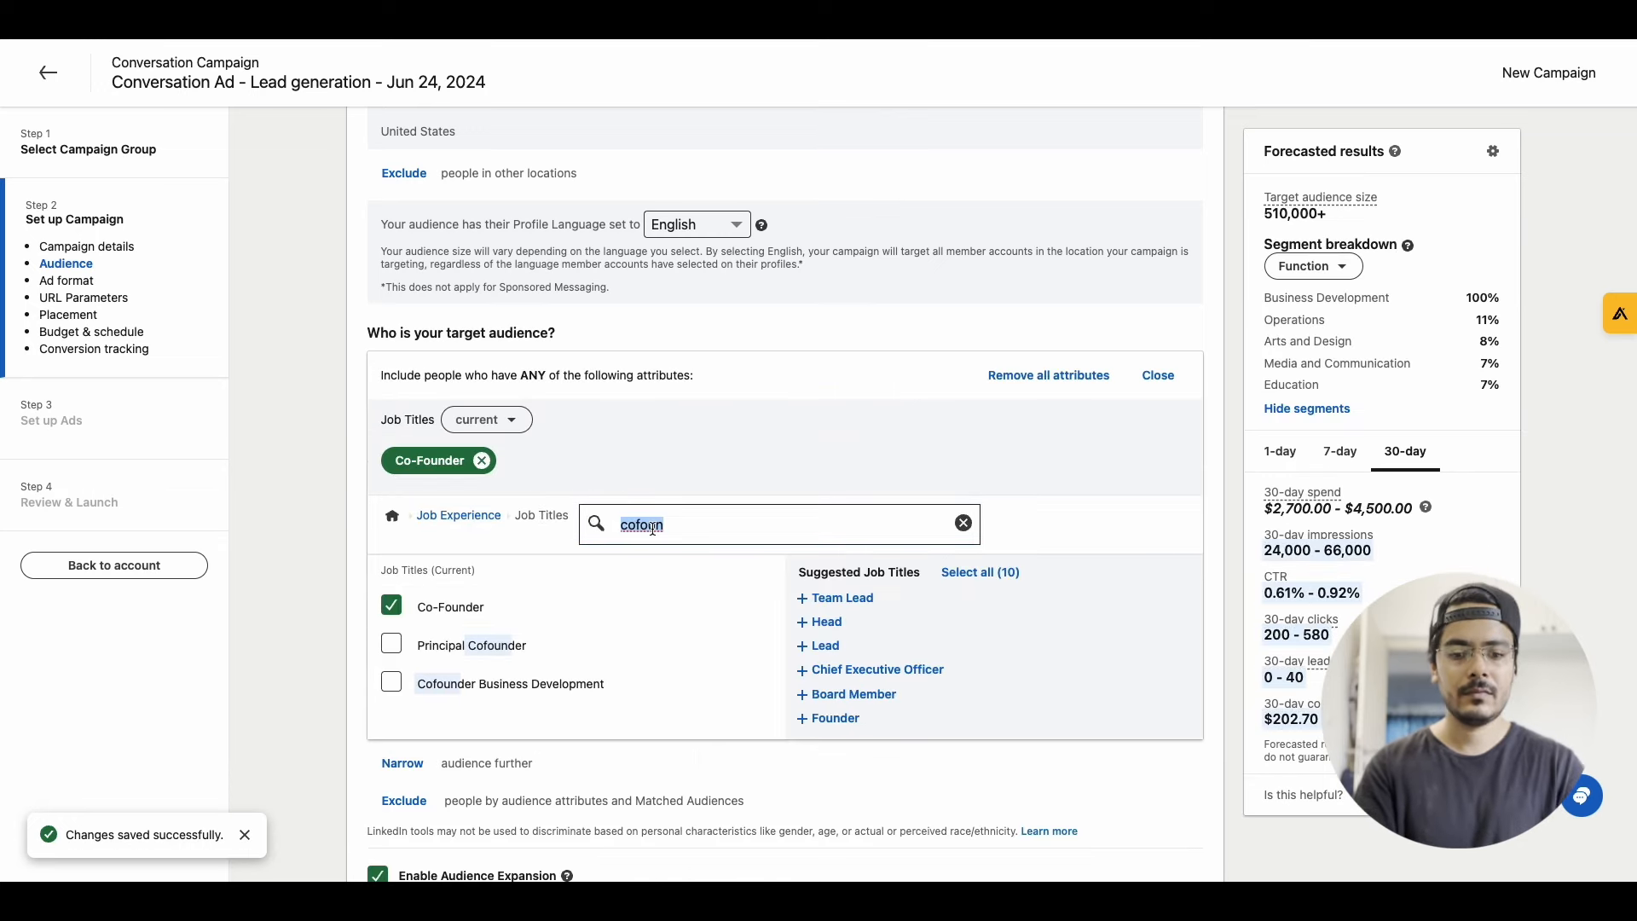
pyautogui.click(806, 670)
pyautogui.click(806, 694)
pyautogui.click(1154, 381)
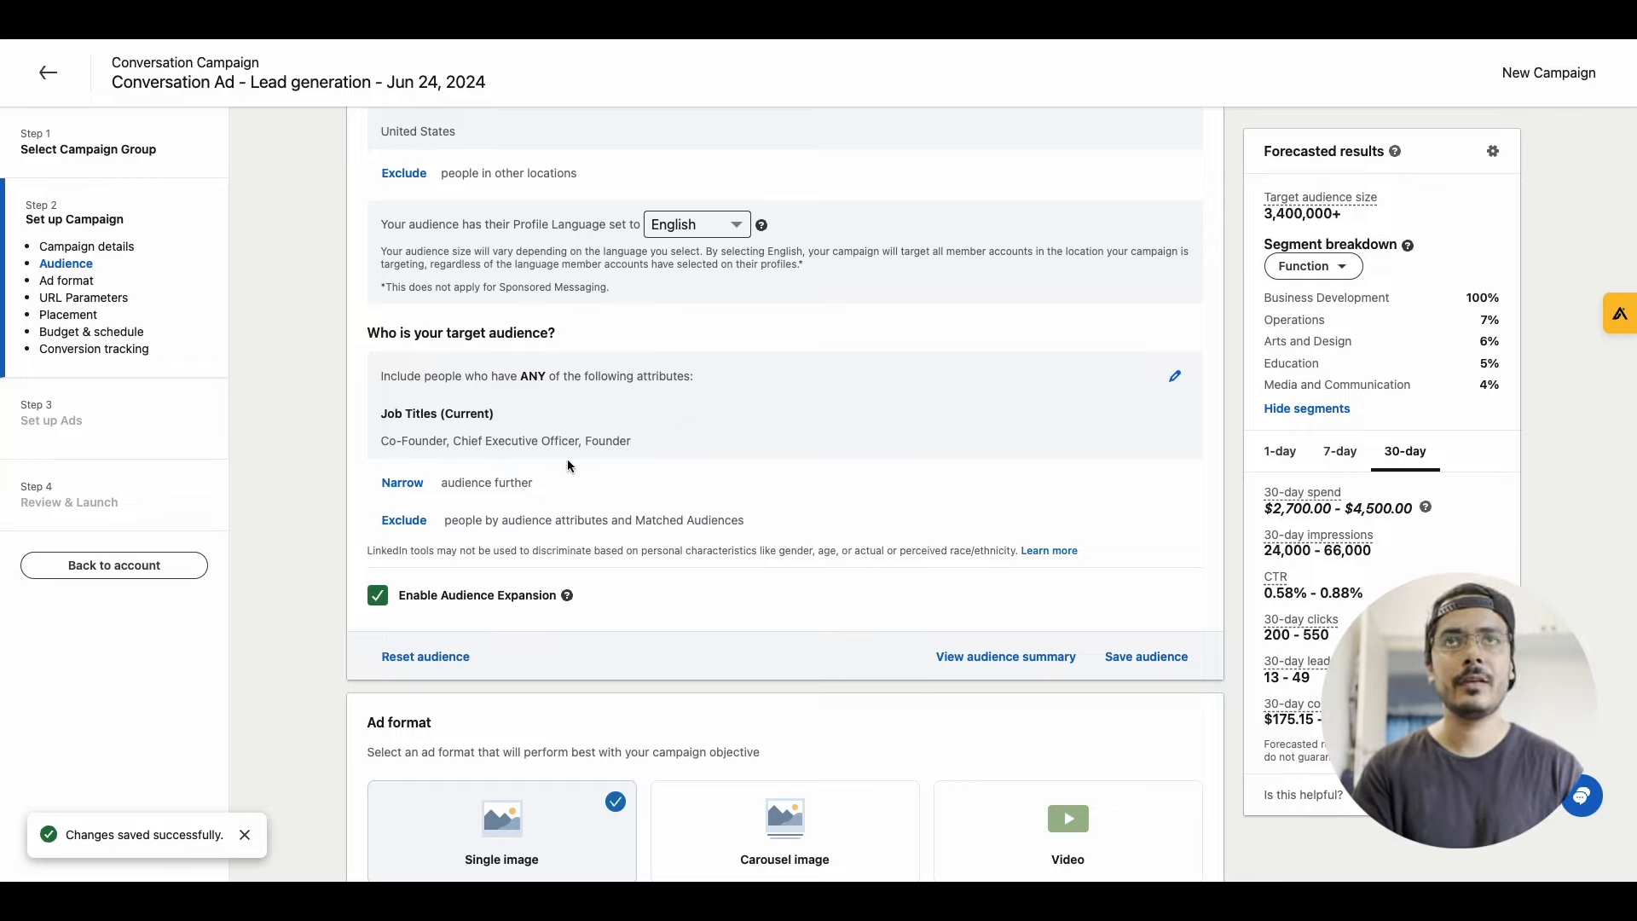
# Turn off audience expansion and choose Conversation as the ad format
pyautogui.scroll(-1, 478, 521)
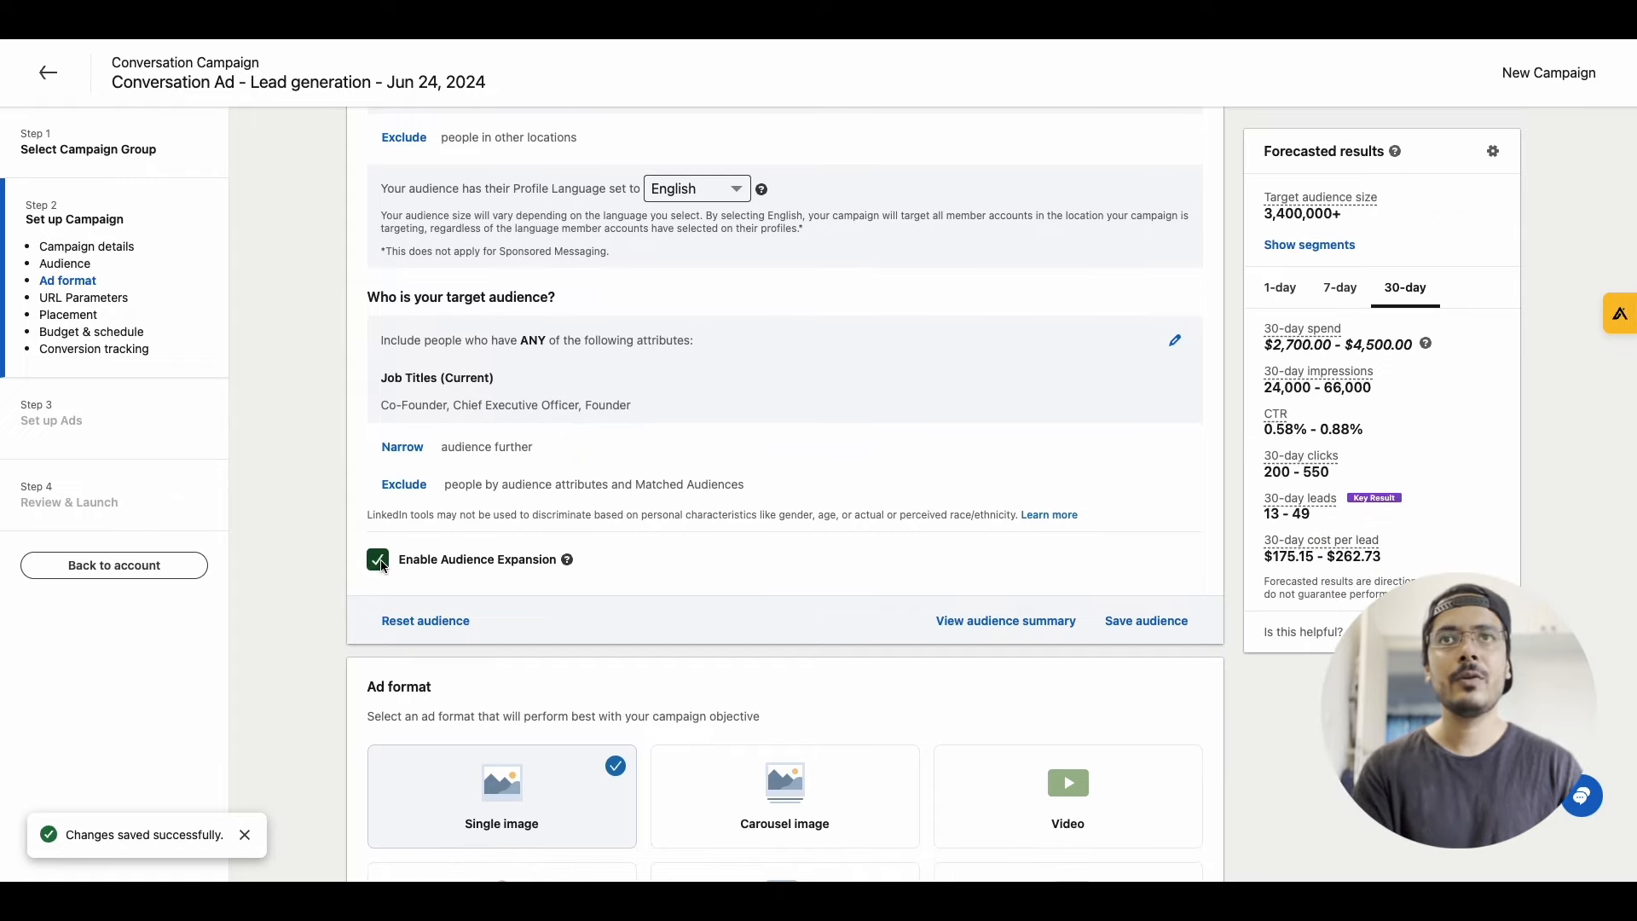
pyautogui.click(378, 560)
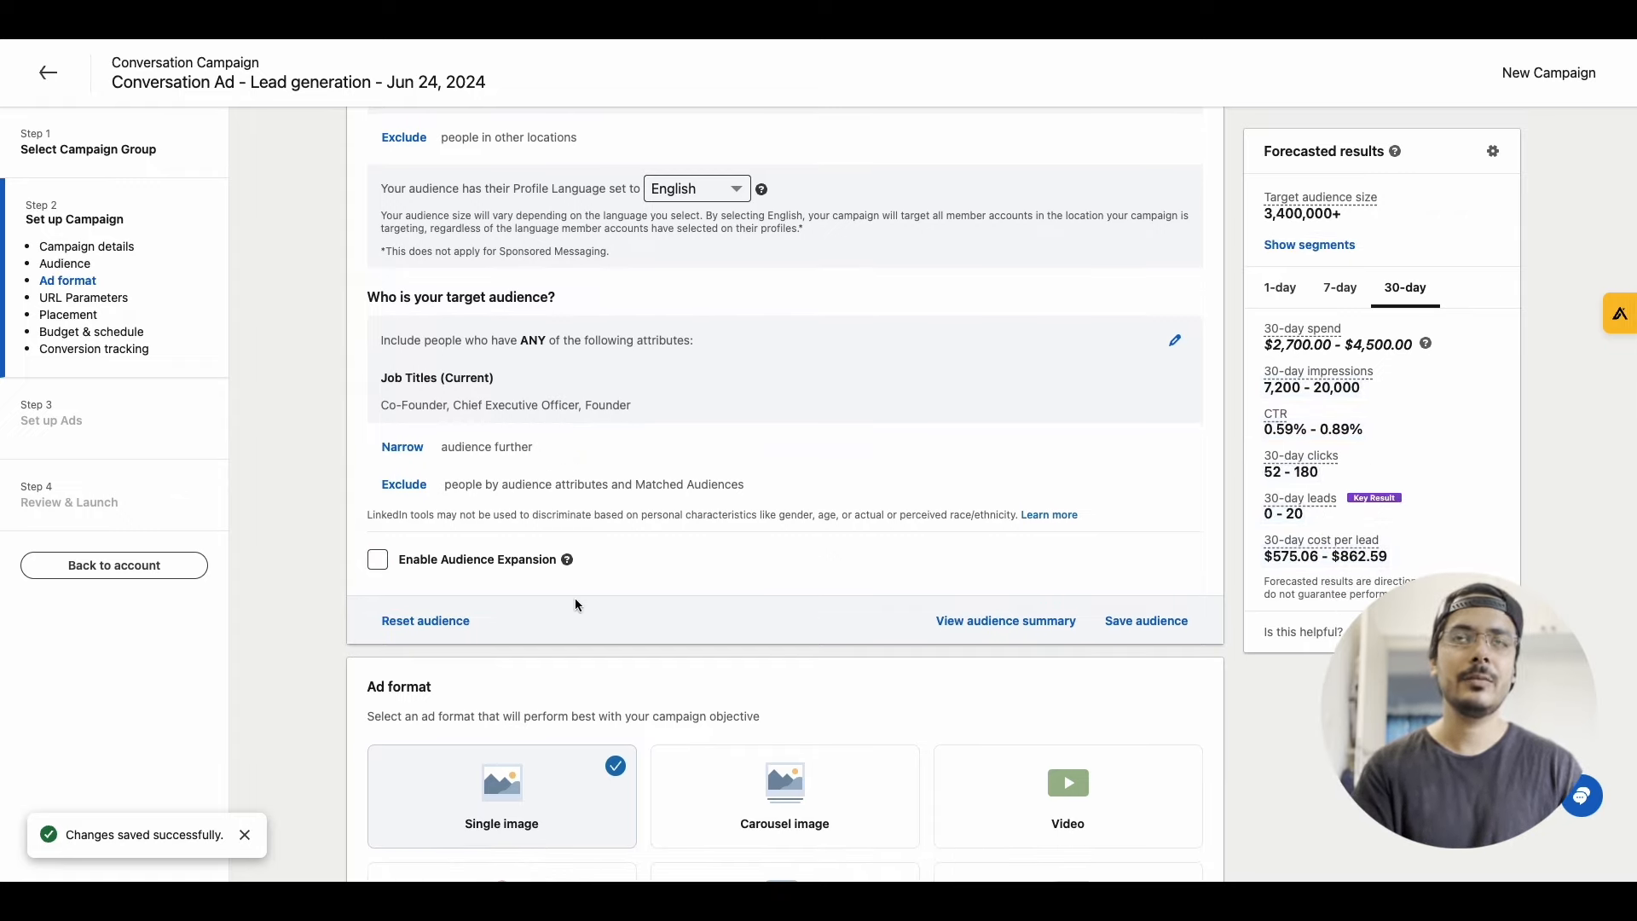
pyautogui.scroll(-1, 576, 604)
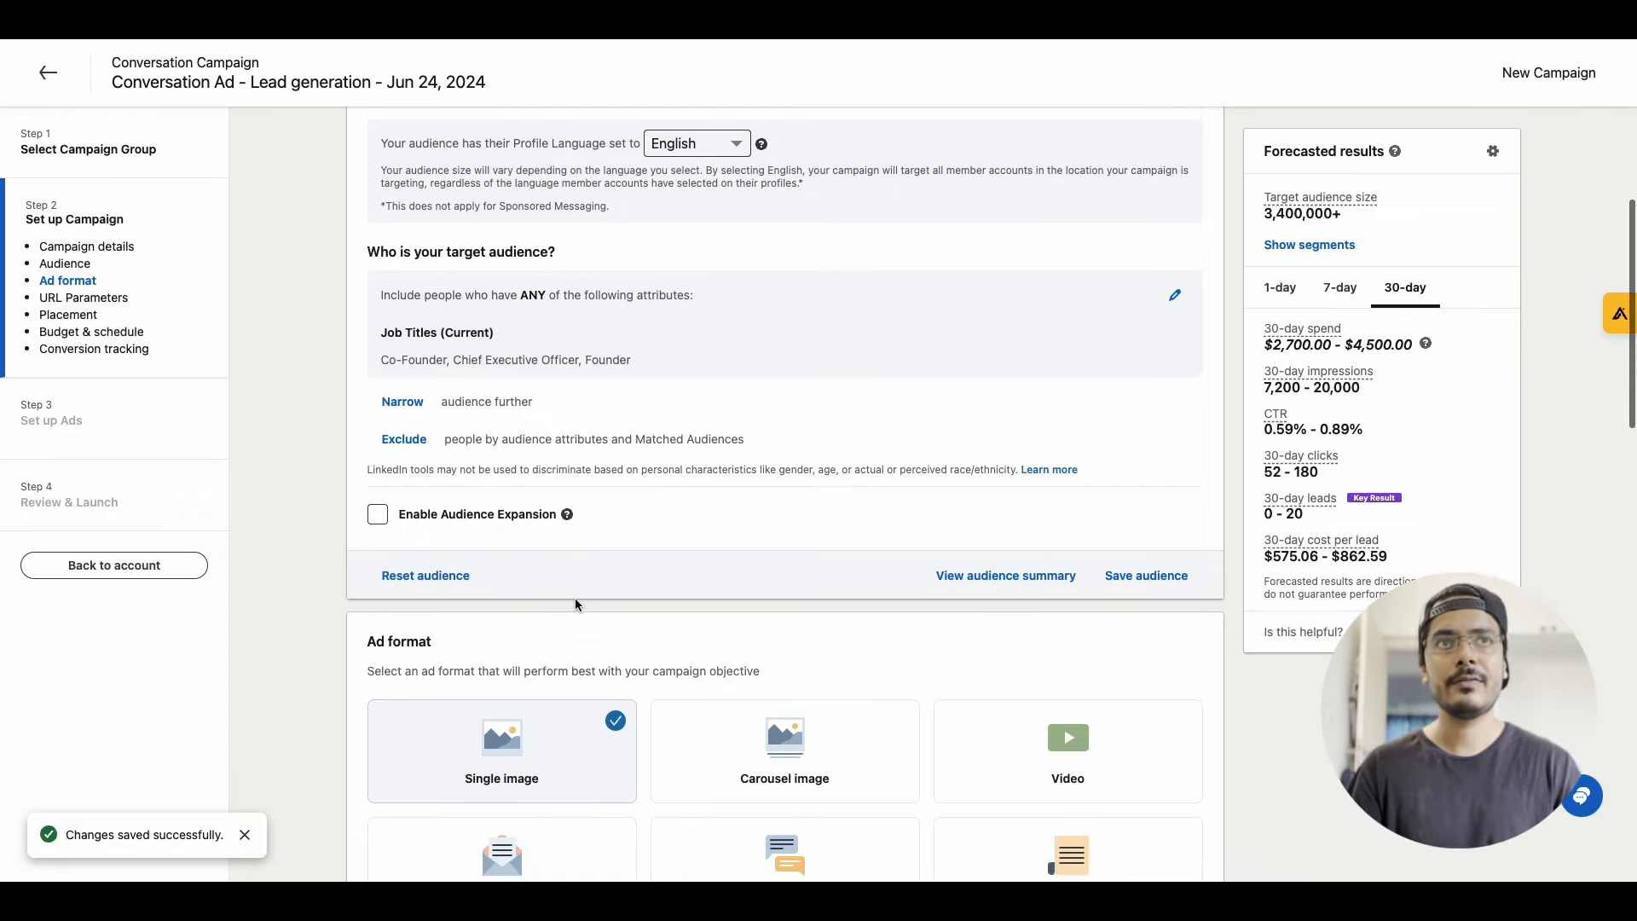
pyautogui.scroll(-5, 574, 599)
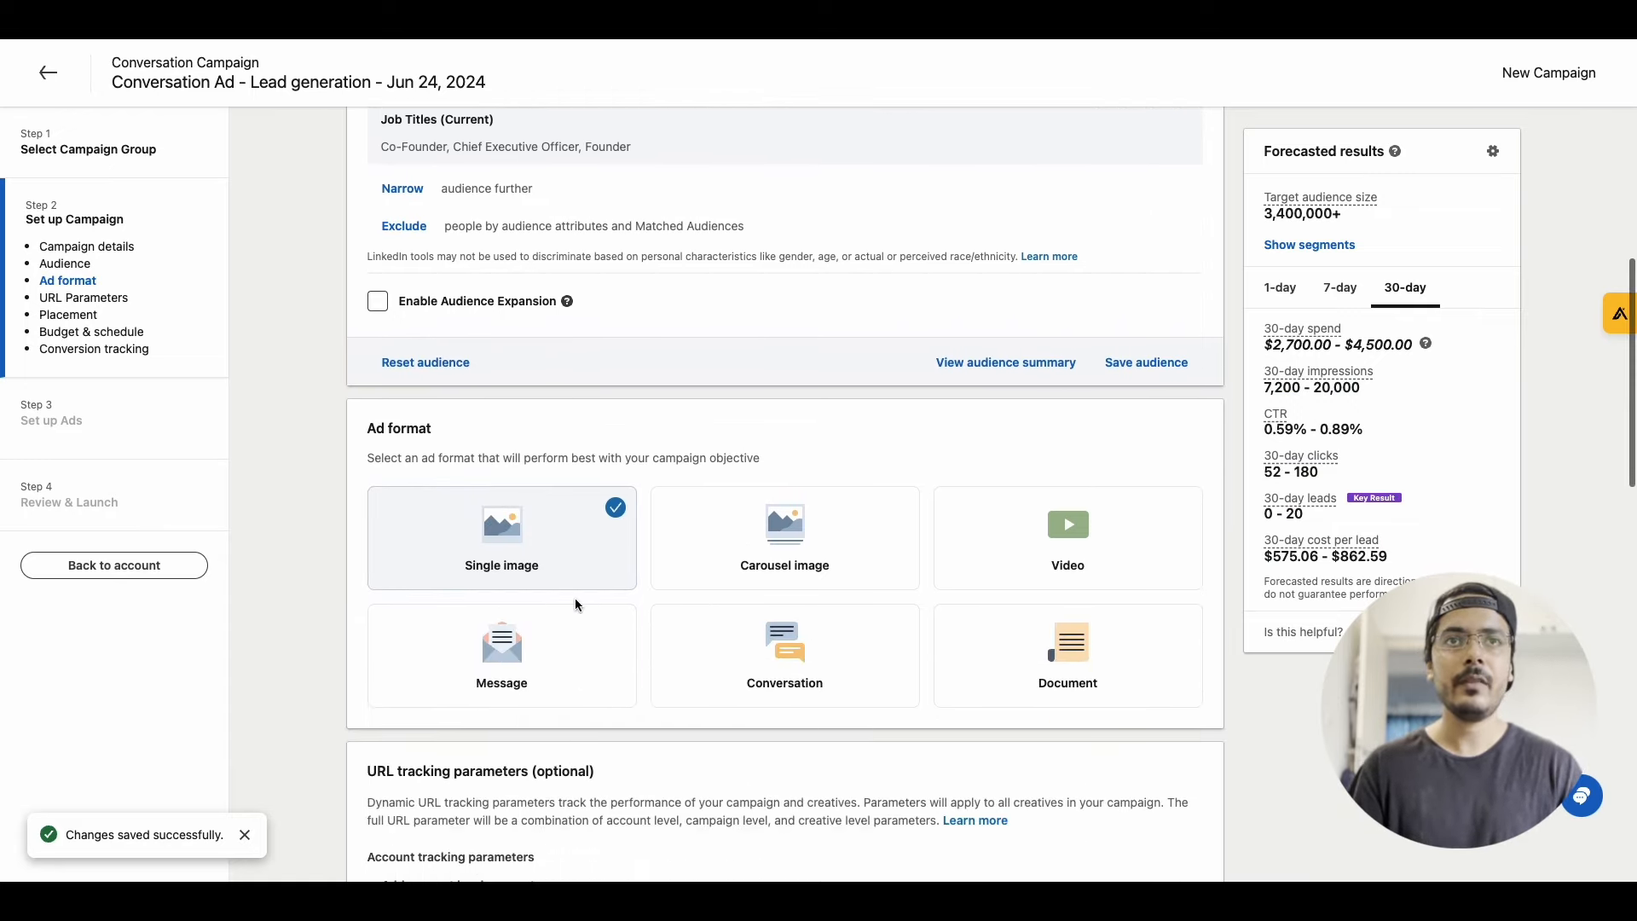
pyautogui.click(753, 654)
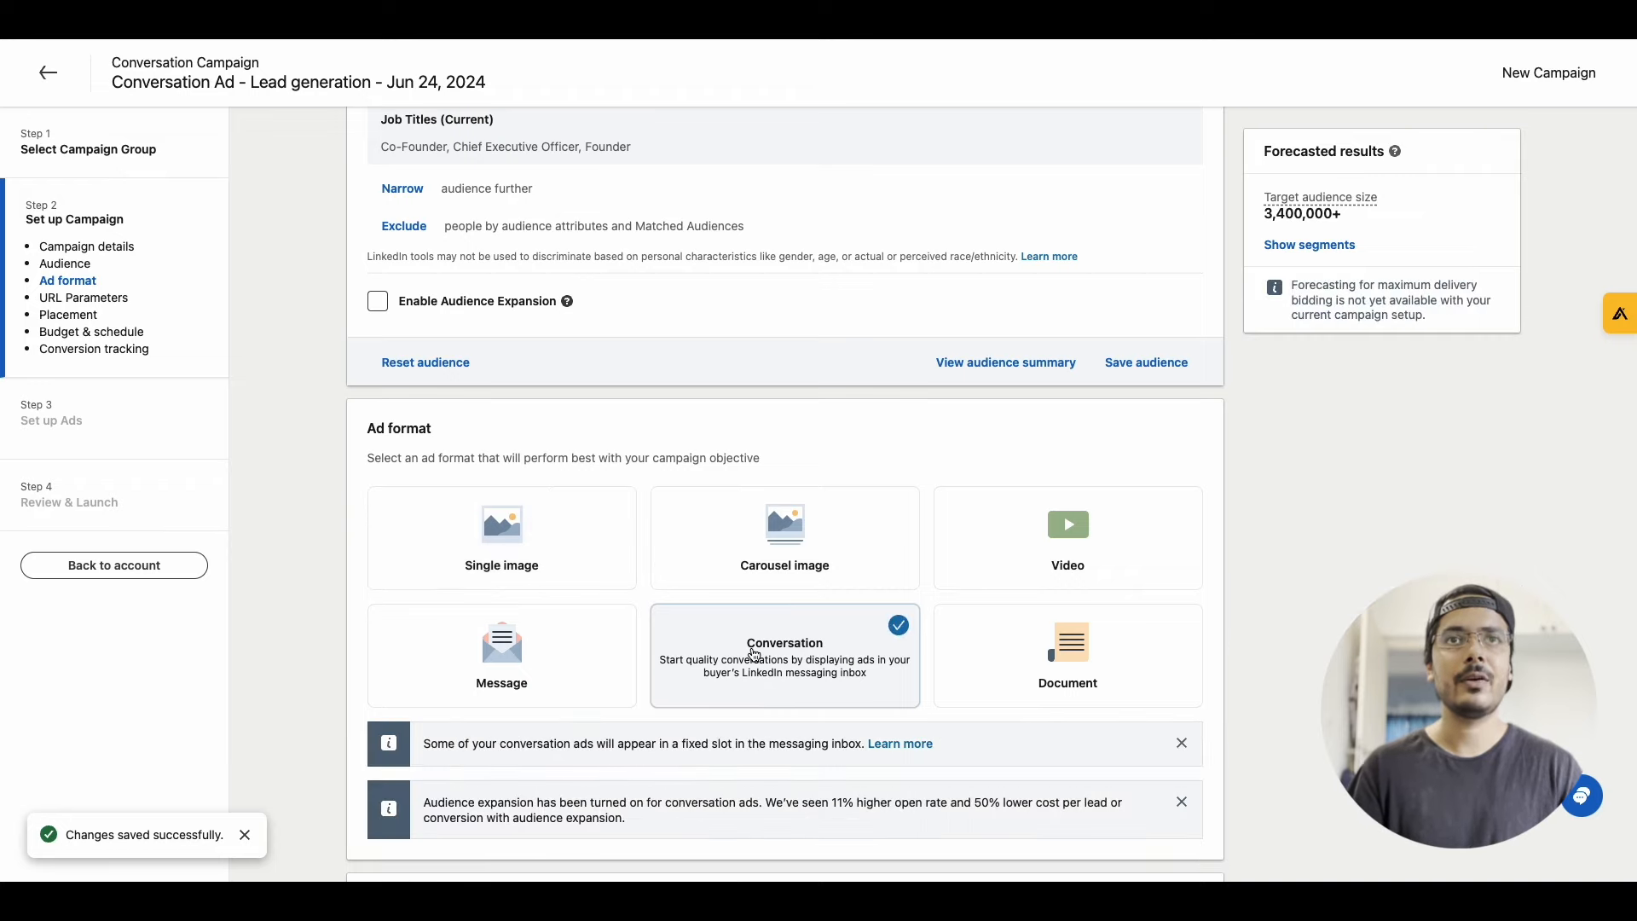
# Leave the URL tracking parameters and placements as they are and set the daily budget to $50.00
pyautogui.scroll(-3, 753, 650)
pyautogui.scroll(-3, 753, 648)
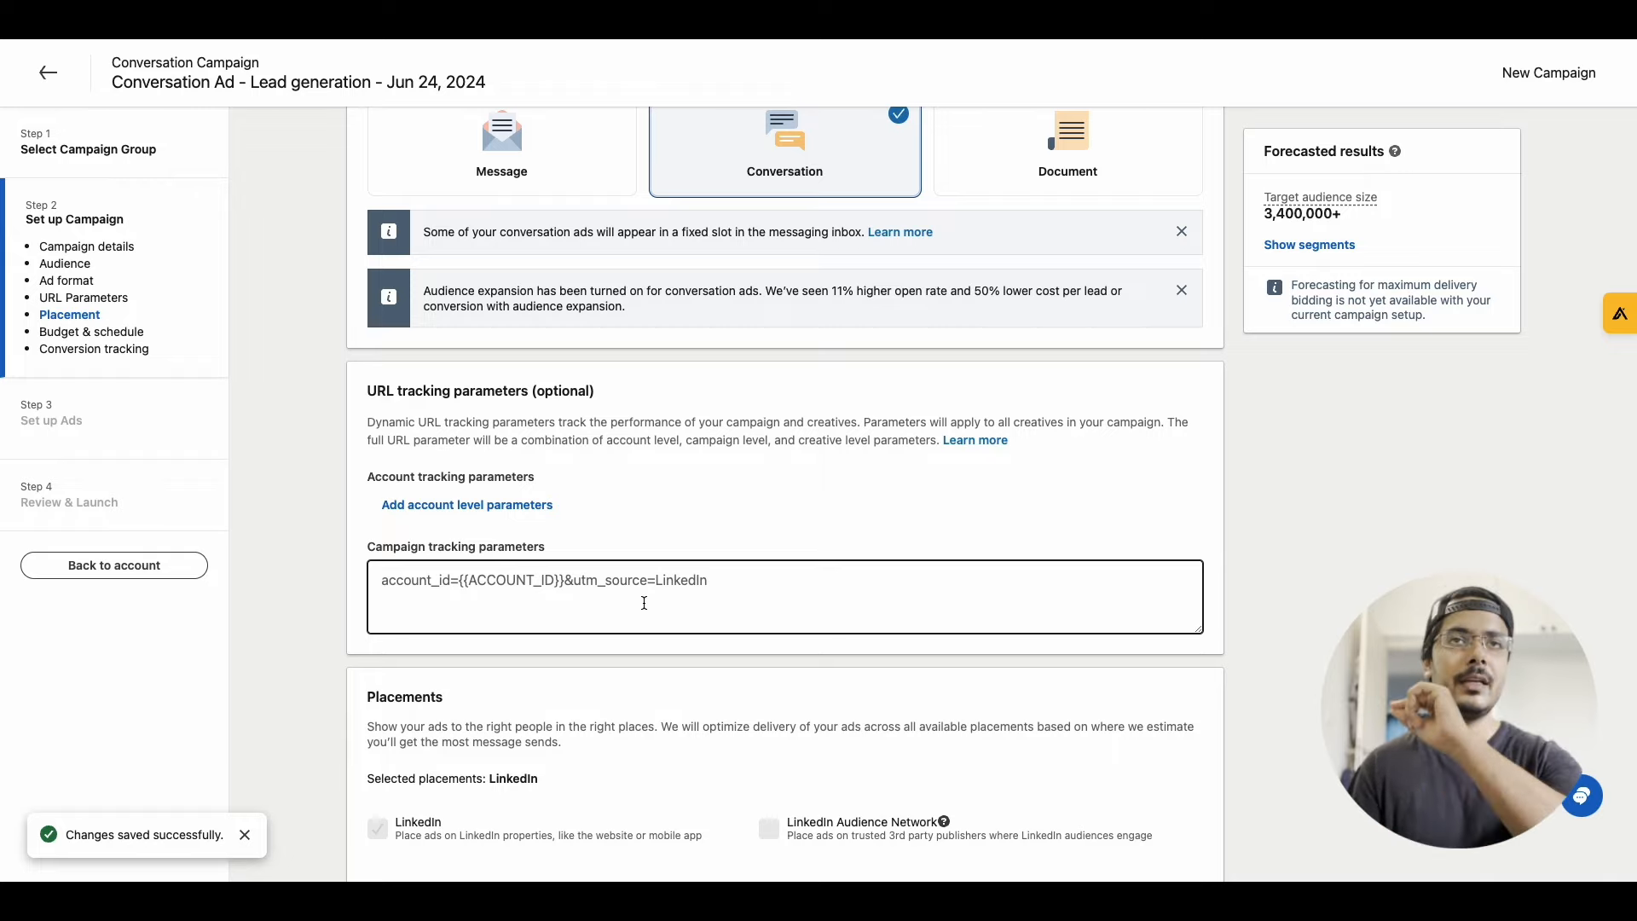
pyautogui.scroll(-5, 643, 602)
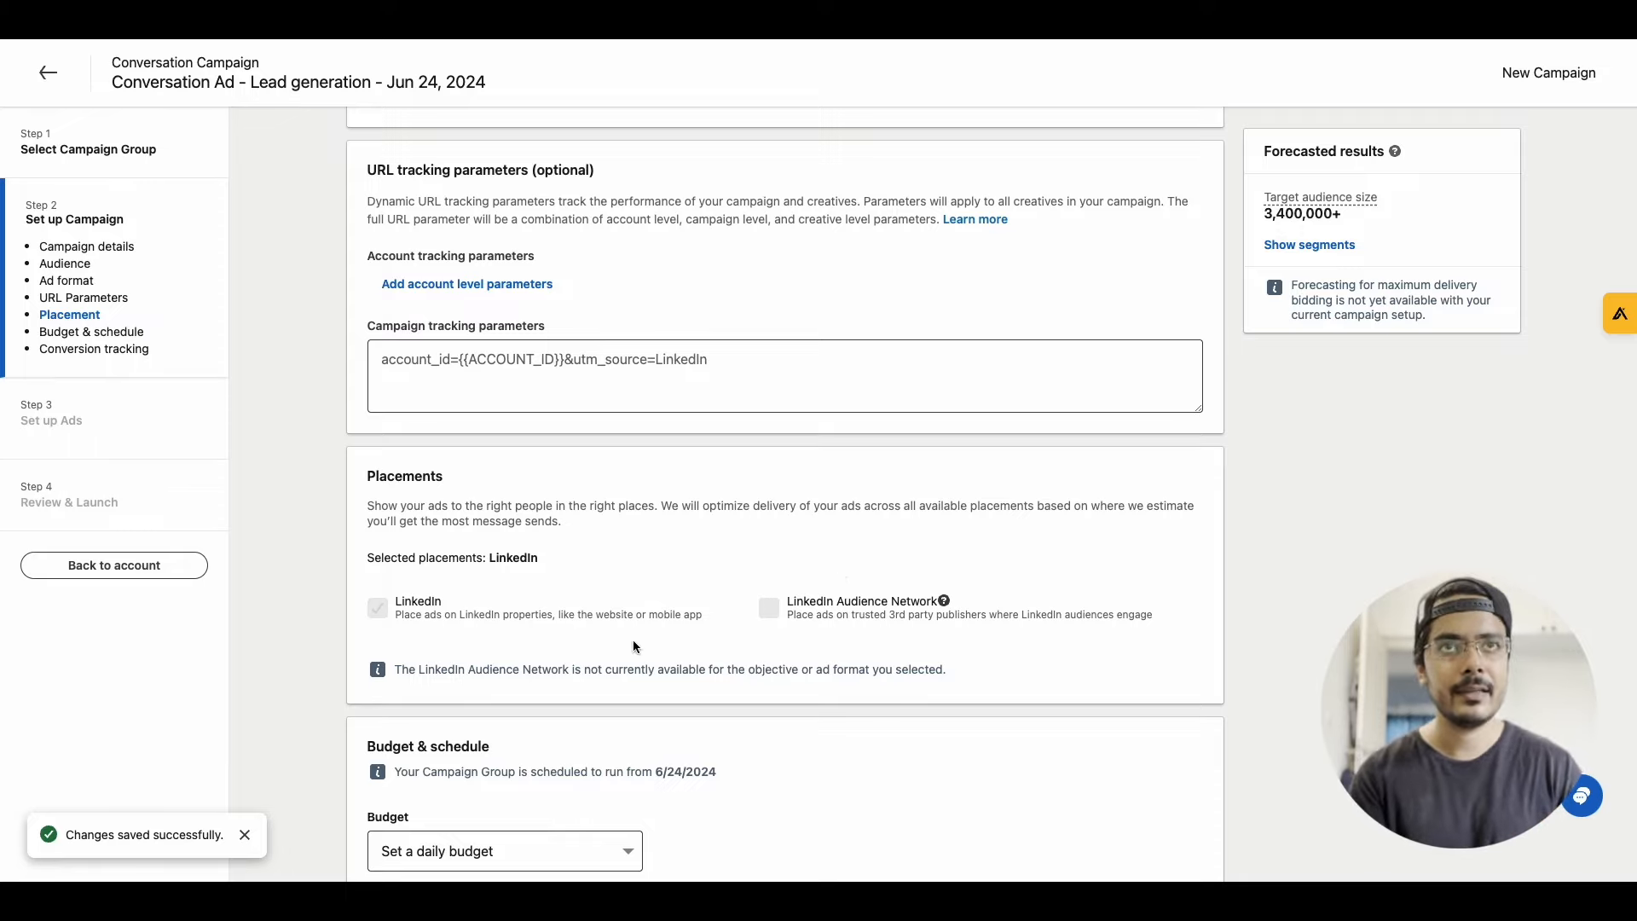
pyautogui.scroll(-5, 633, 646)
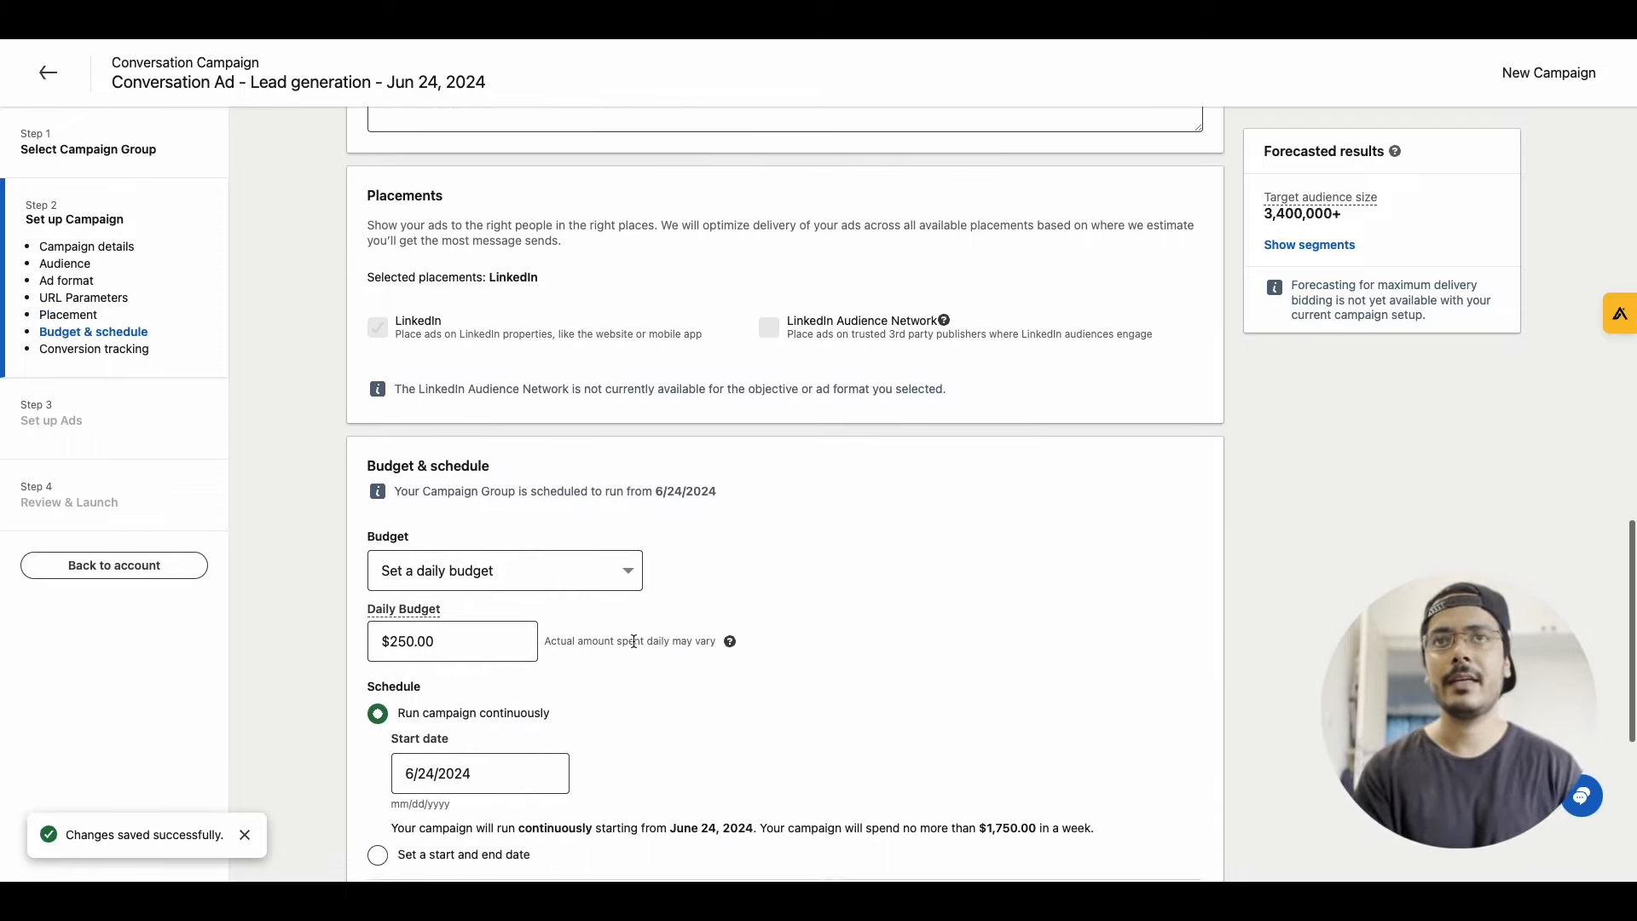
pyautogui.click(394, 630)
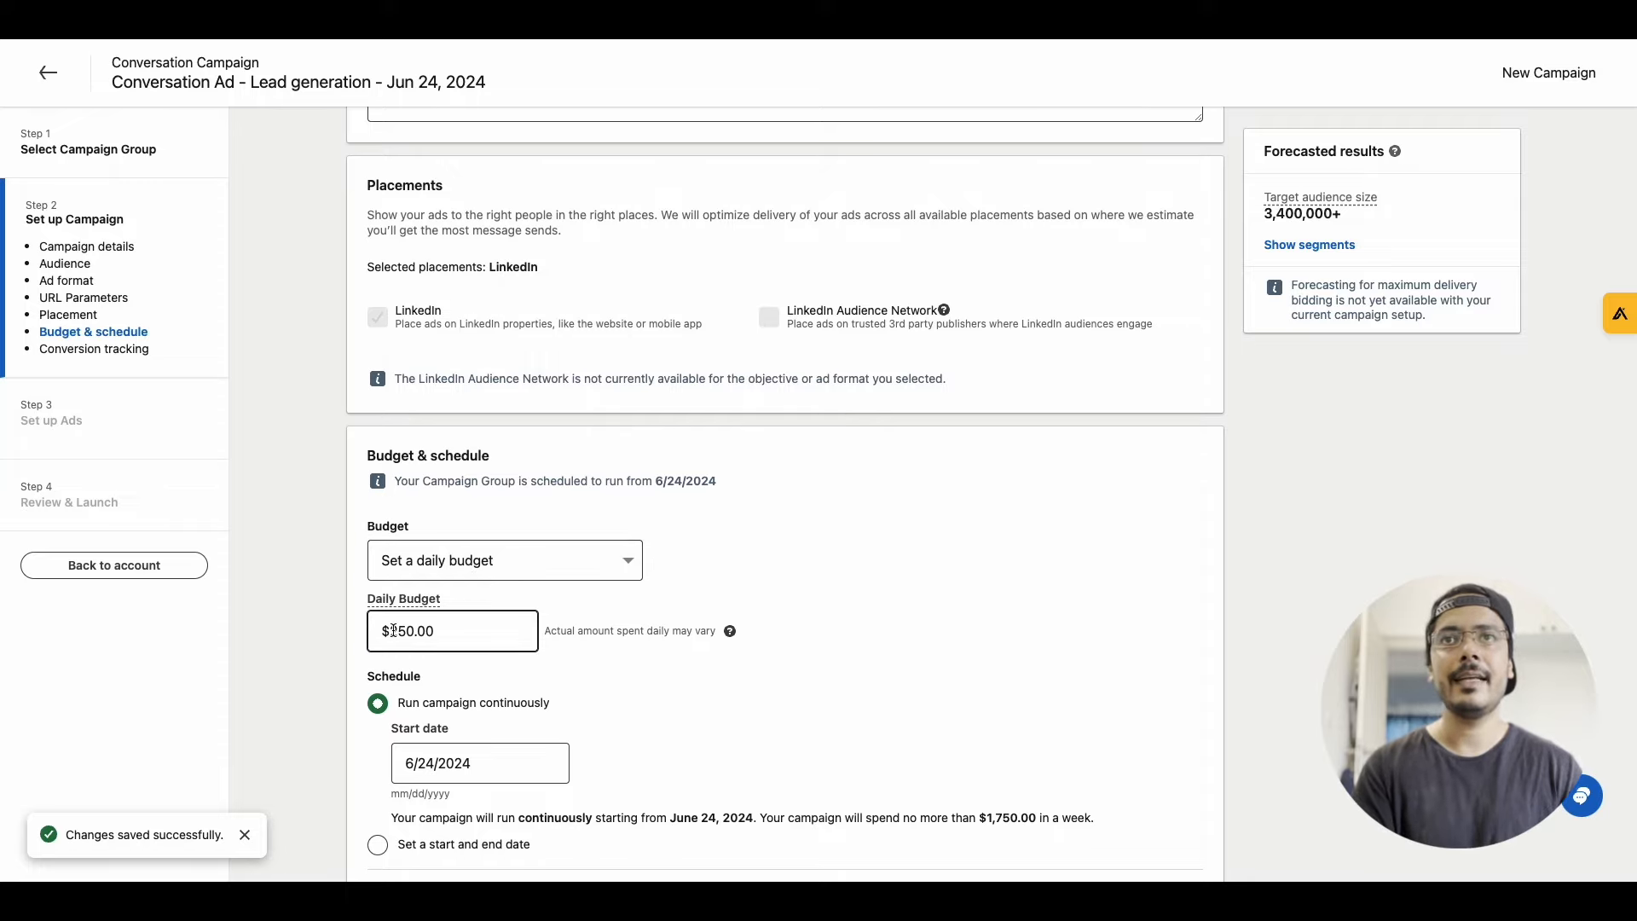
pyautogui.press('BackSpace')
pyautogui.click(791, 714)
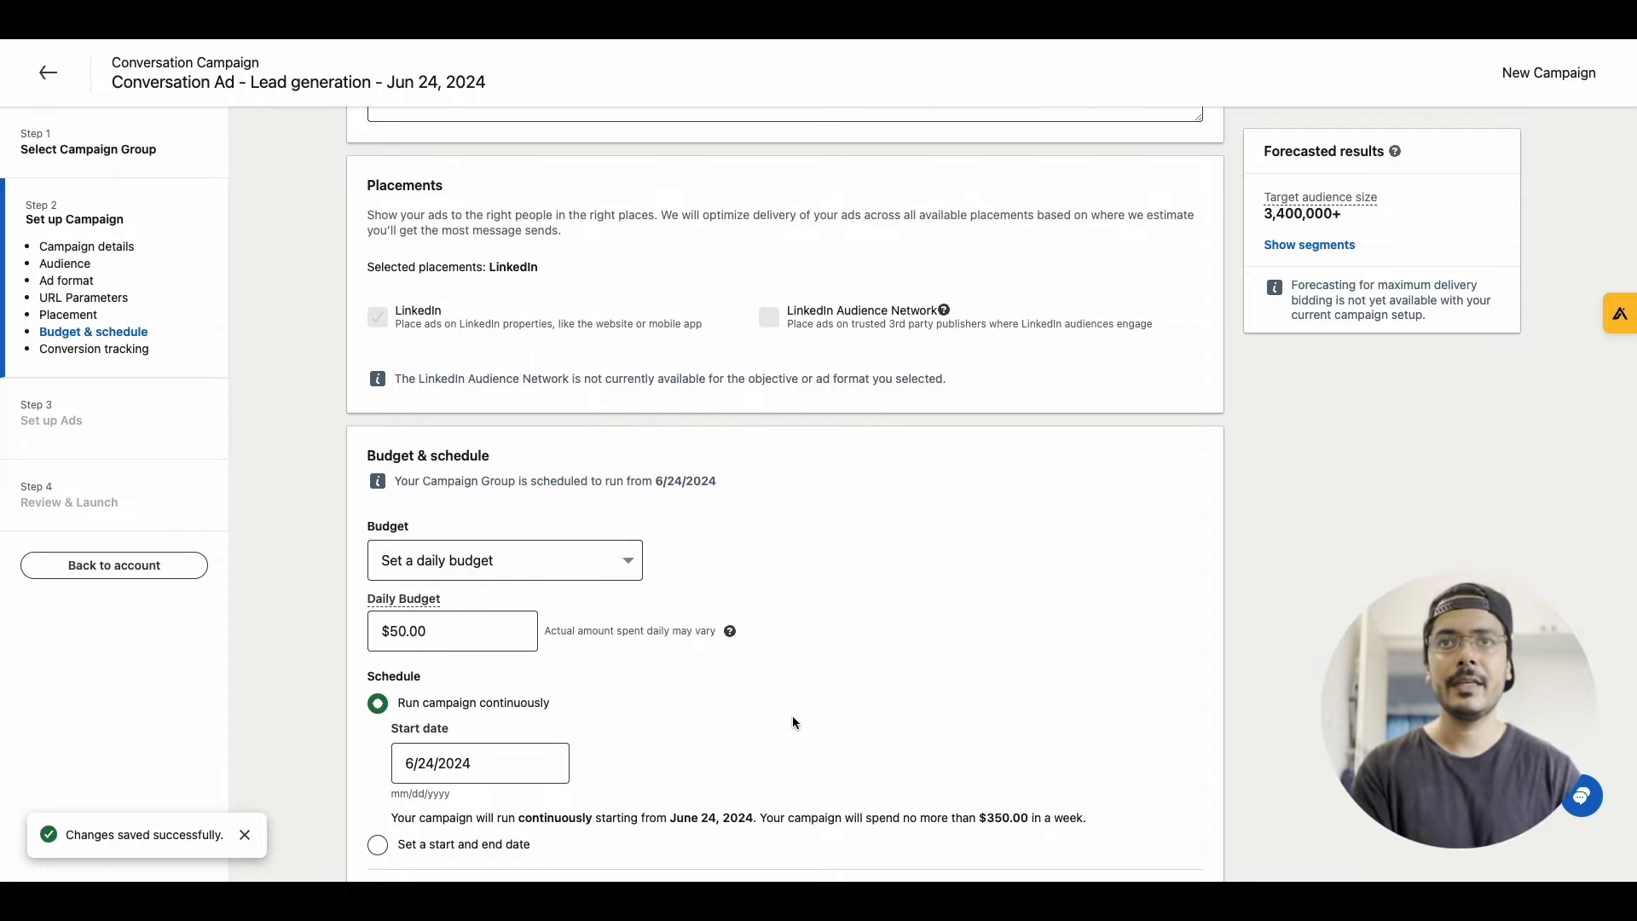
# Switch the bidding strategy to manual bidding with a bid of $0.30 per ad sent
pyautogui.scroll(-3, 791, 714)
pyautogui.scroll(-2, 463, 580)
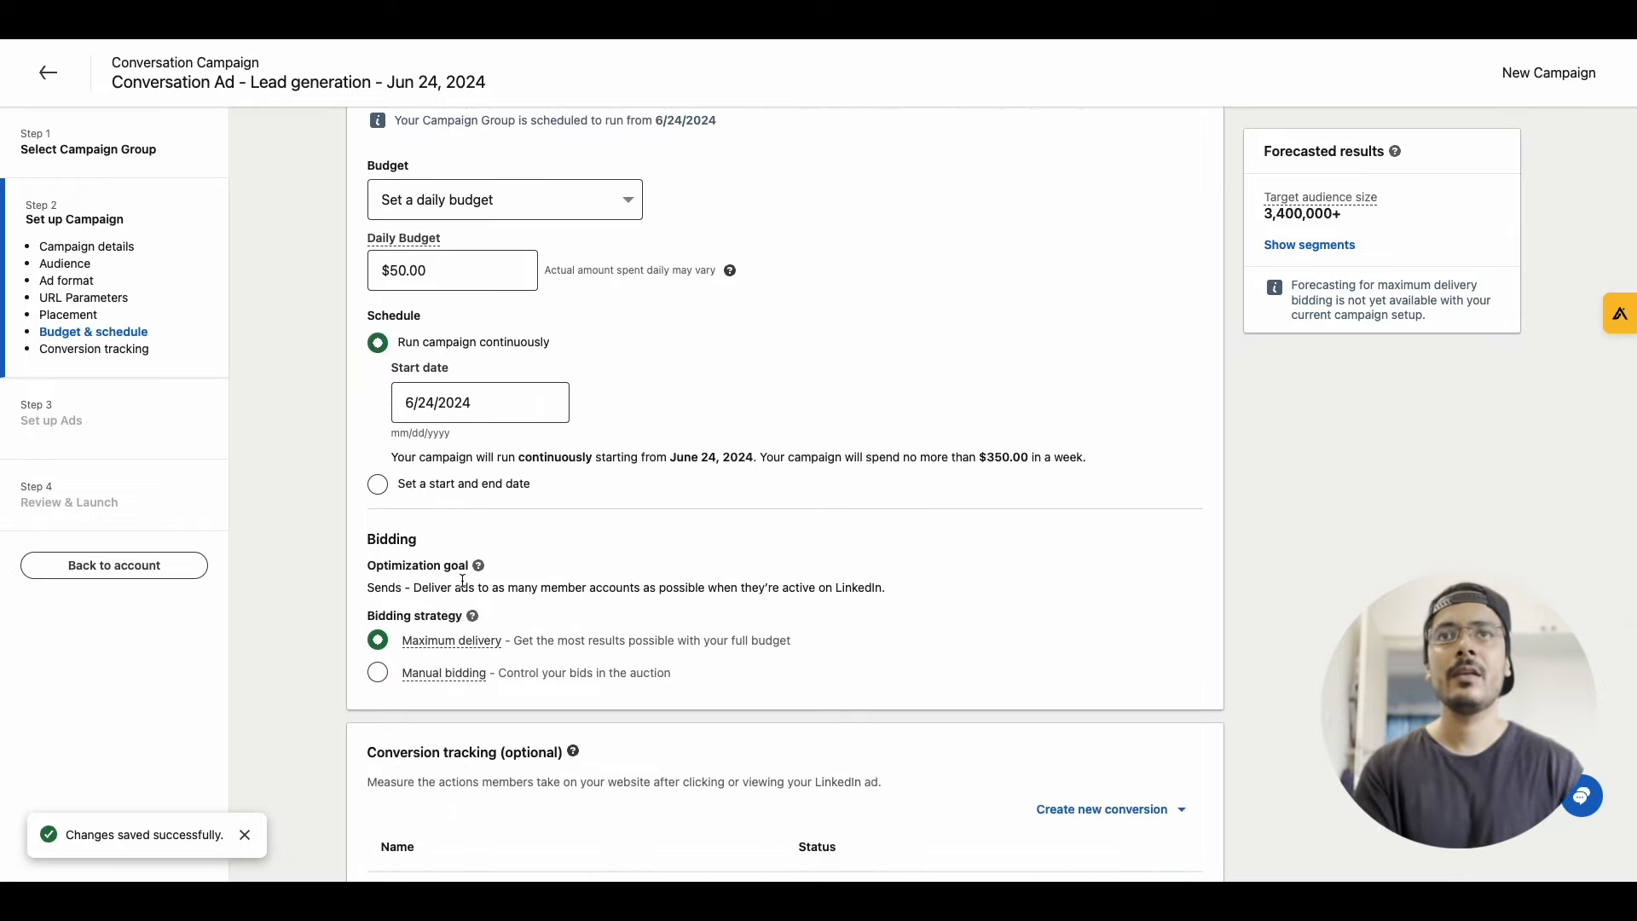
pyautogui.scroll(-1, 452, 570)
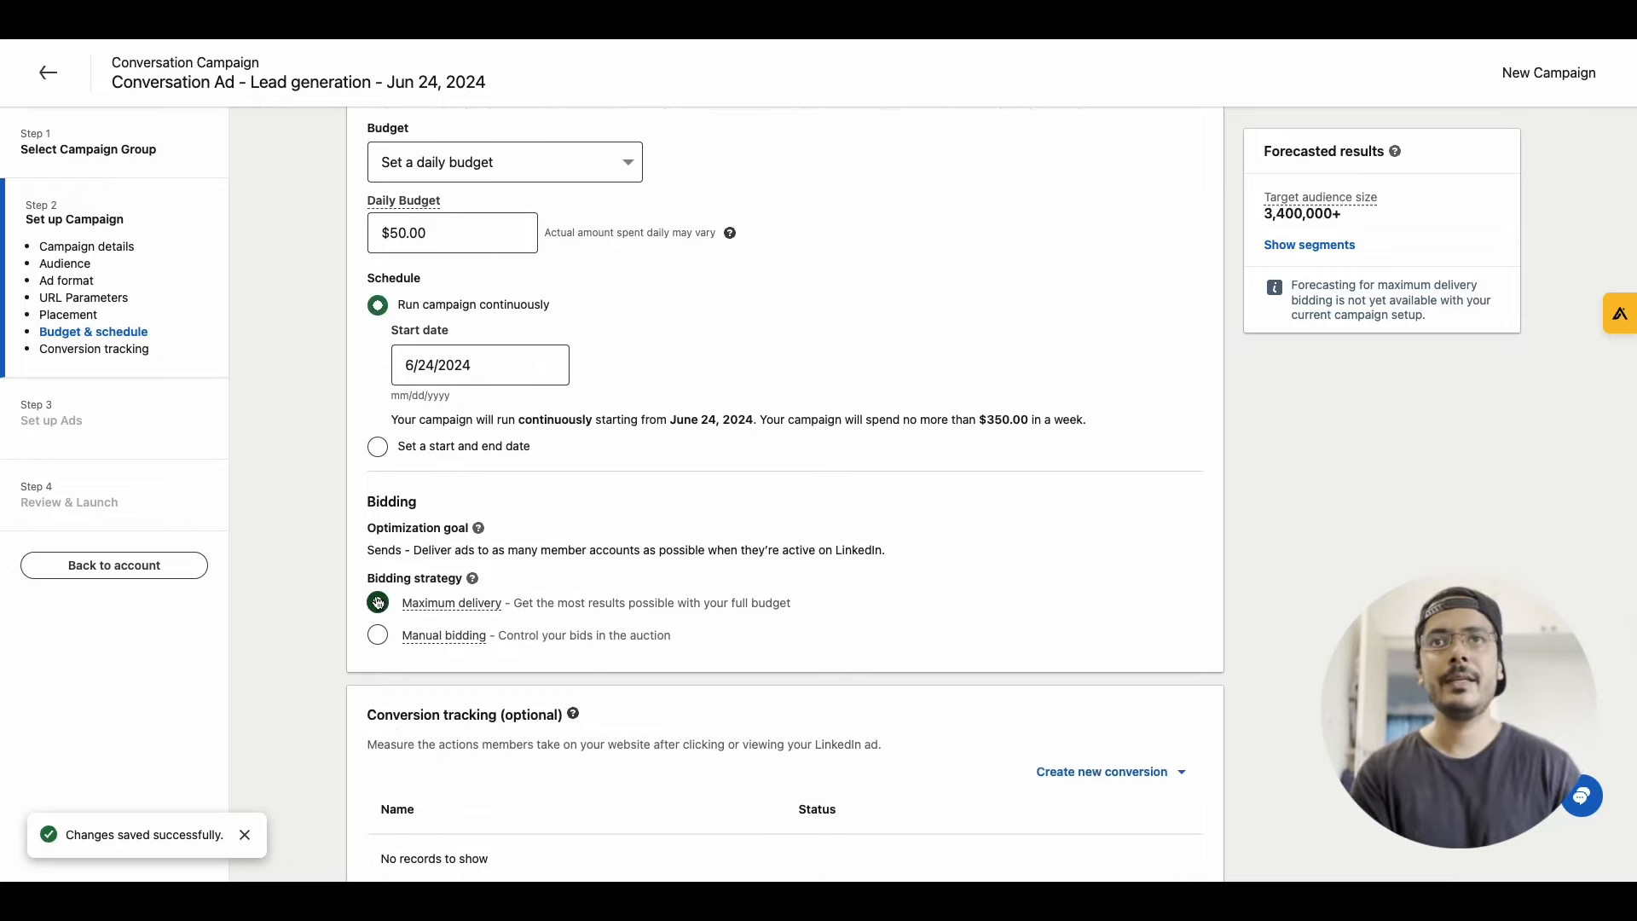
pyautogui.click(378, 636)
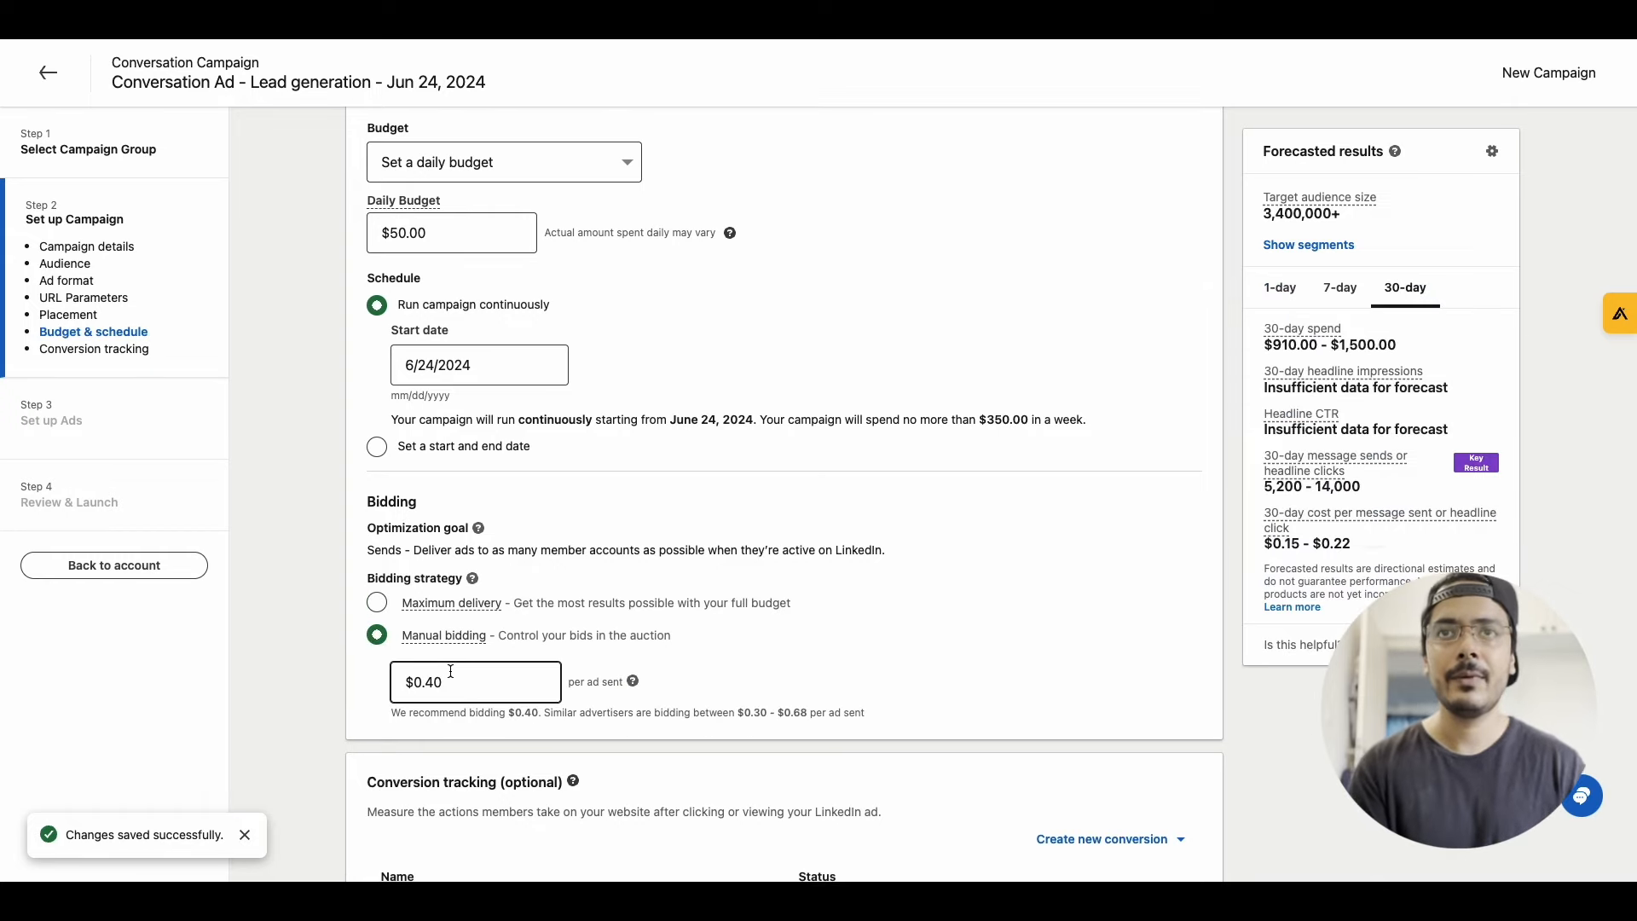
pyautogui.click(437, 682)
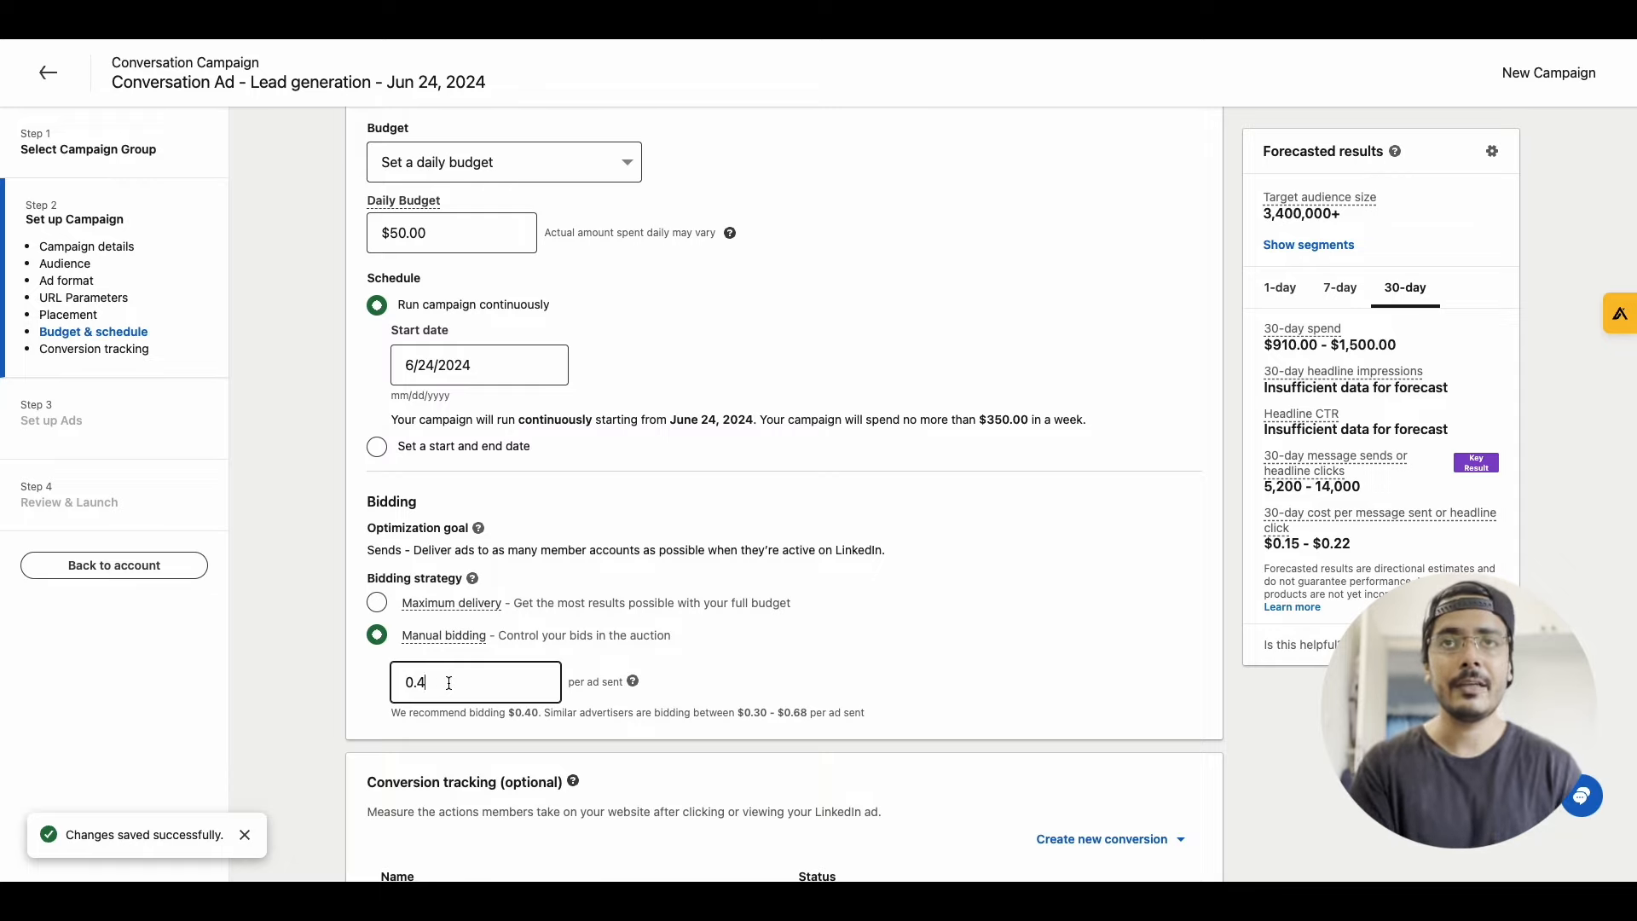
pyautogui.press('BackSpace')
pyautogui.write('3')
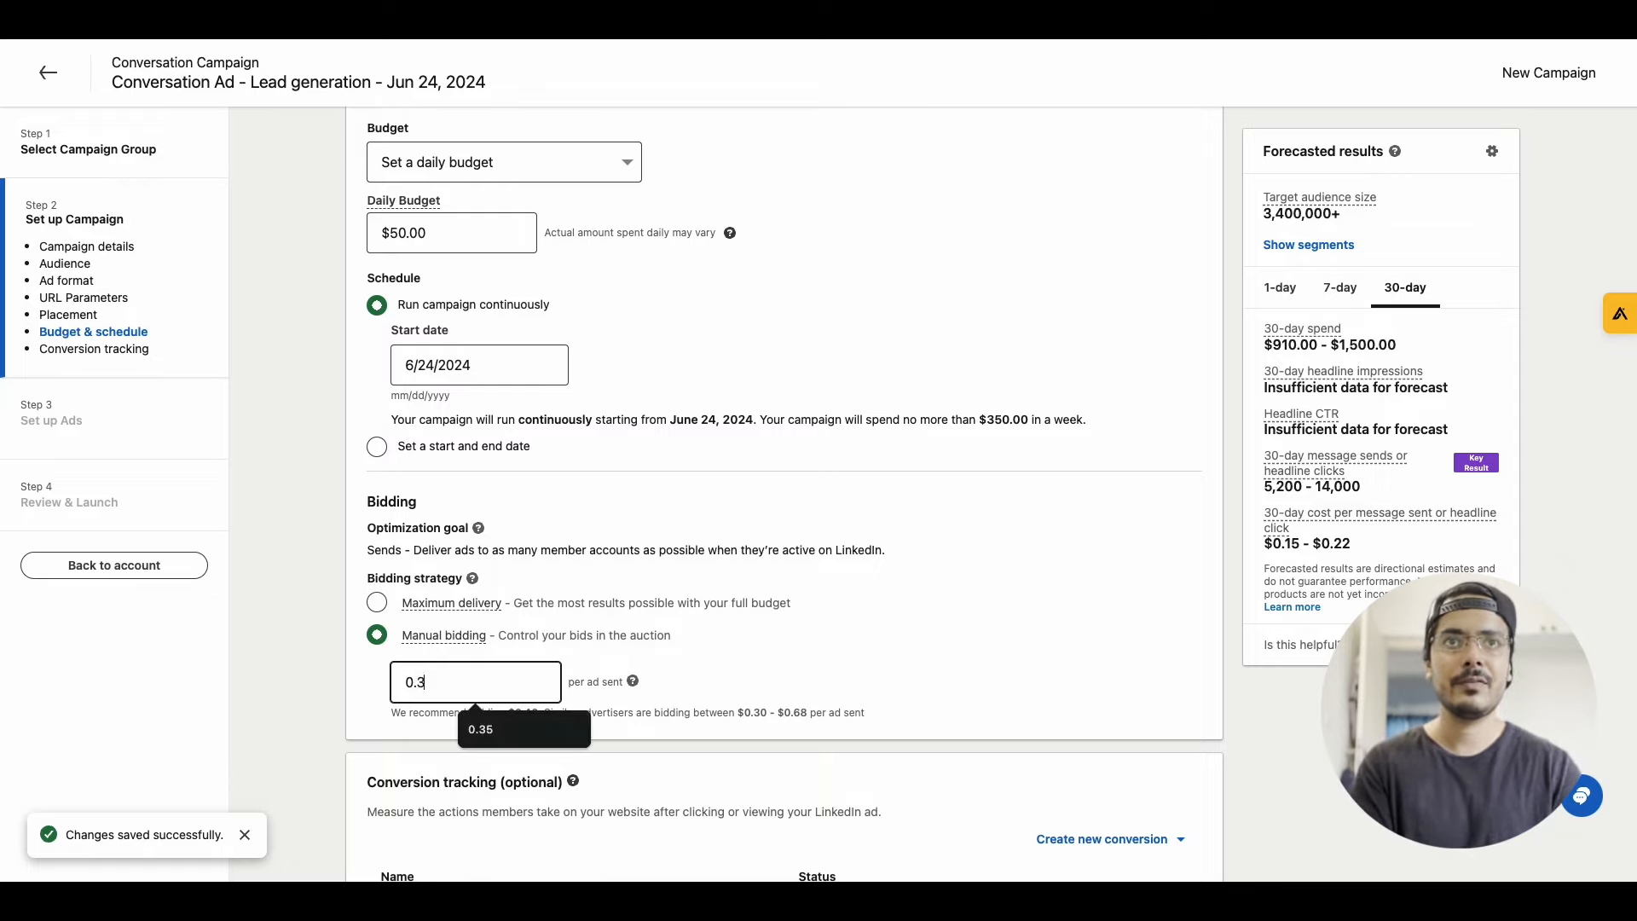
pyautogui.click(514, 710)
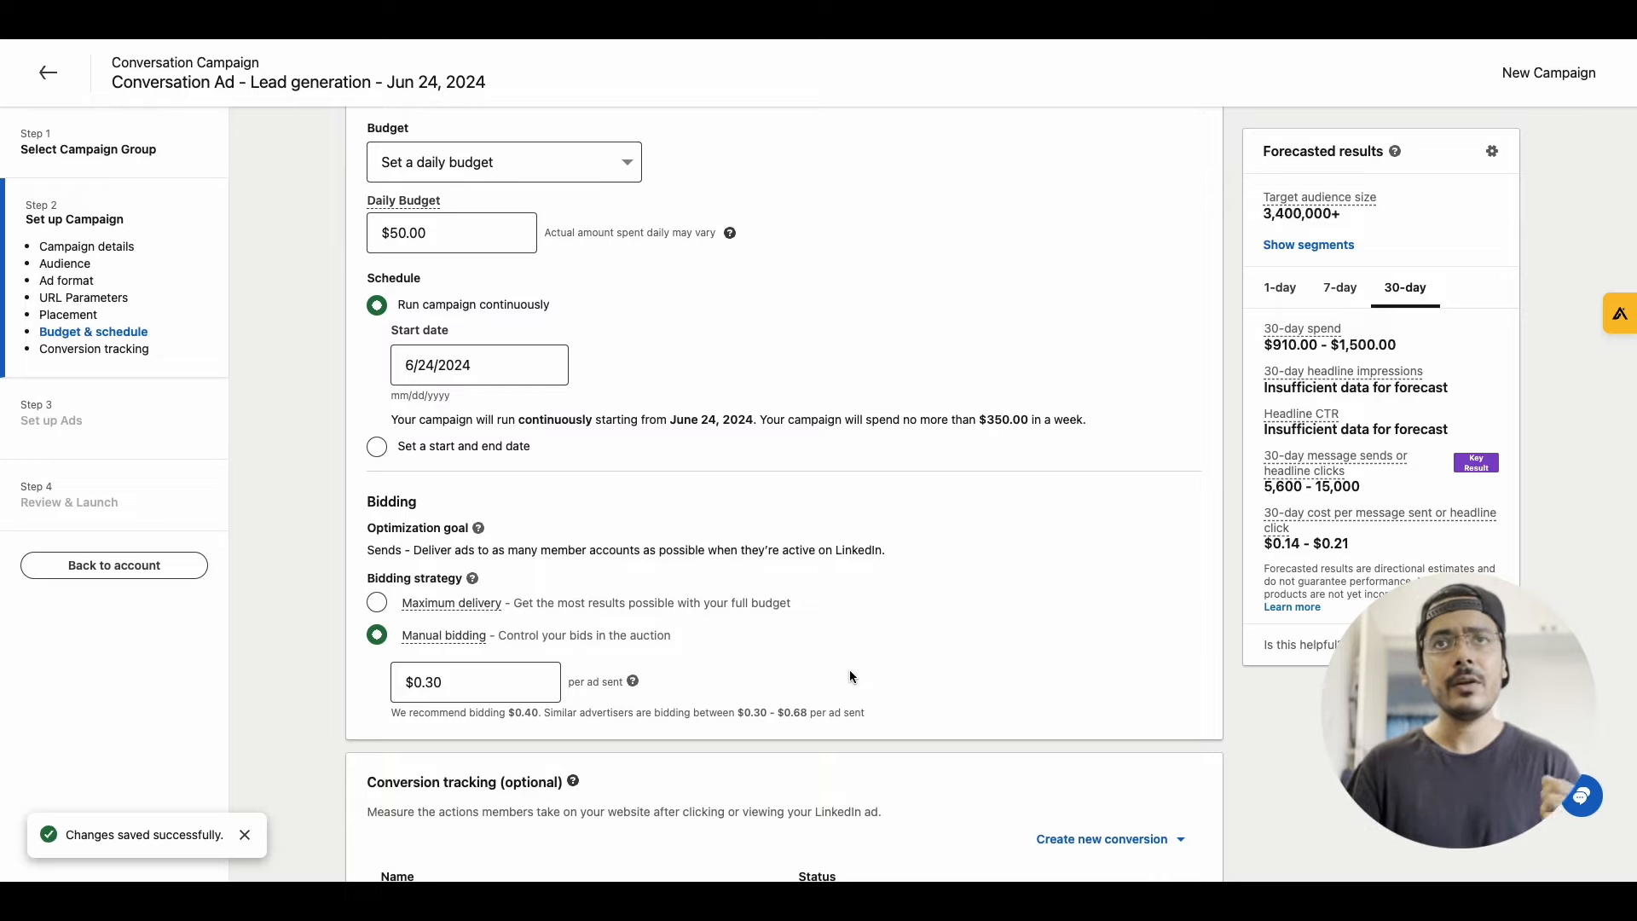
# Save the campaign settings without adding conversion tracking and proceed to ad setup
pyautogui.scroll(-1, 680, 665)
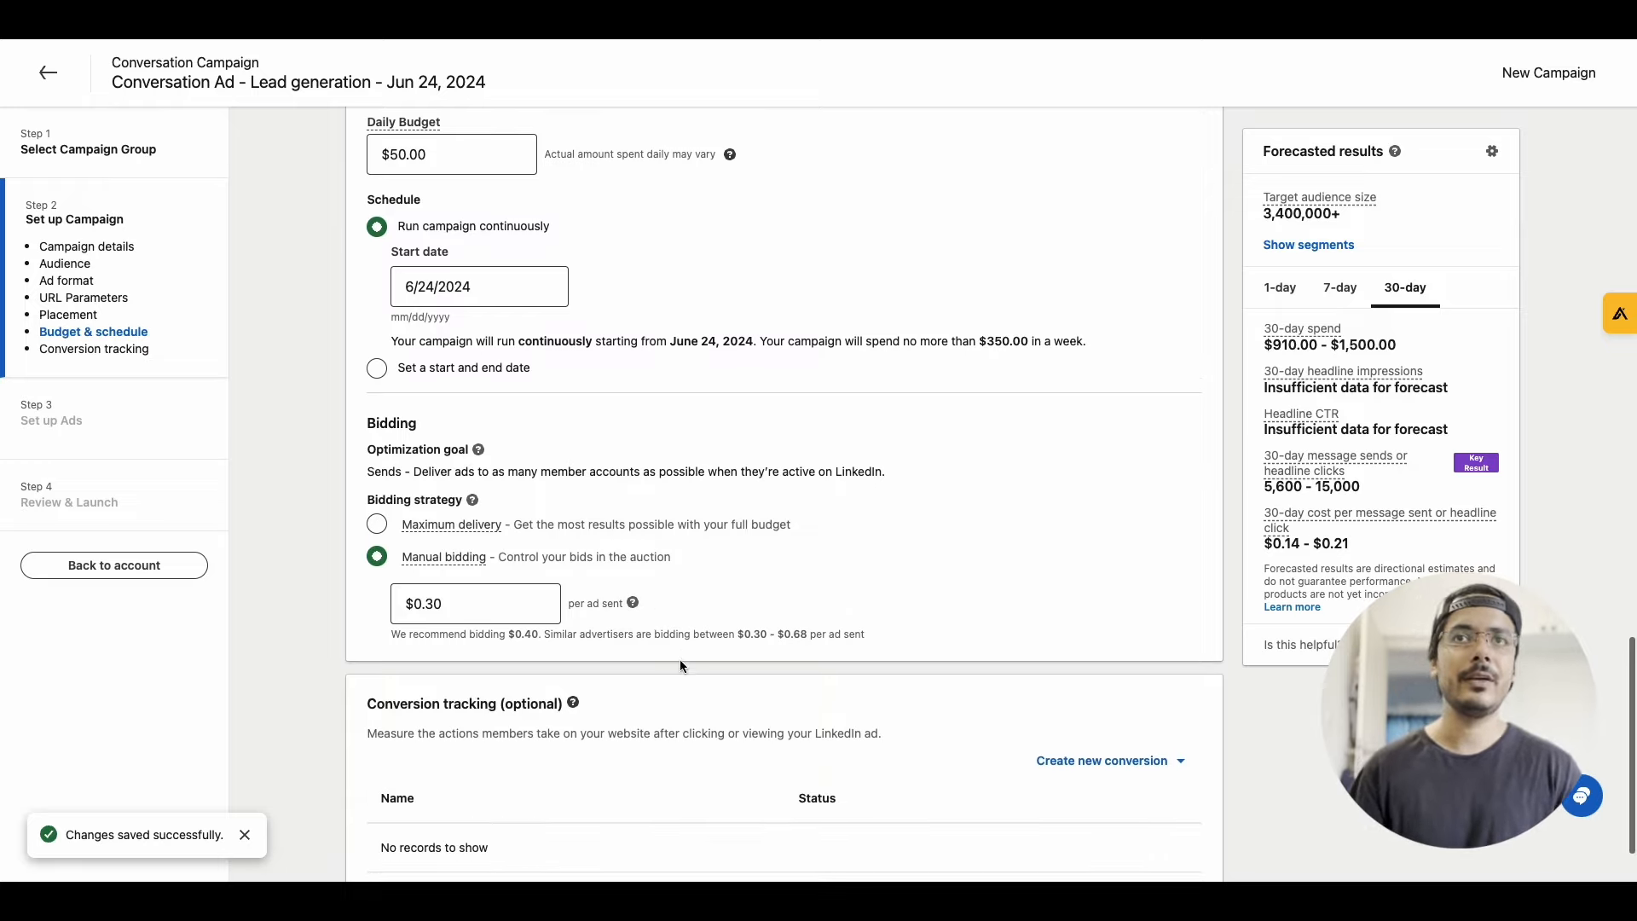
pyautogui.scroll(1, 820, 501)
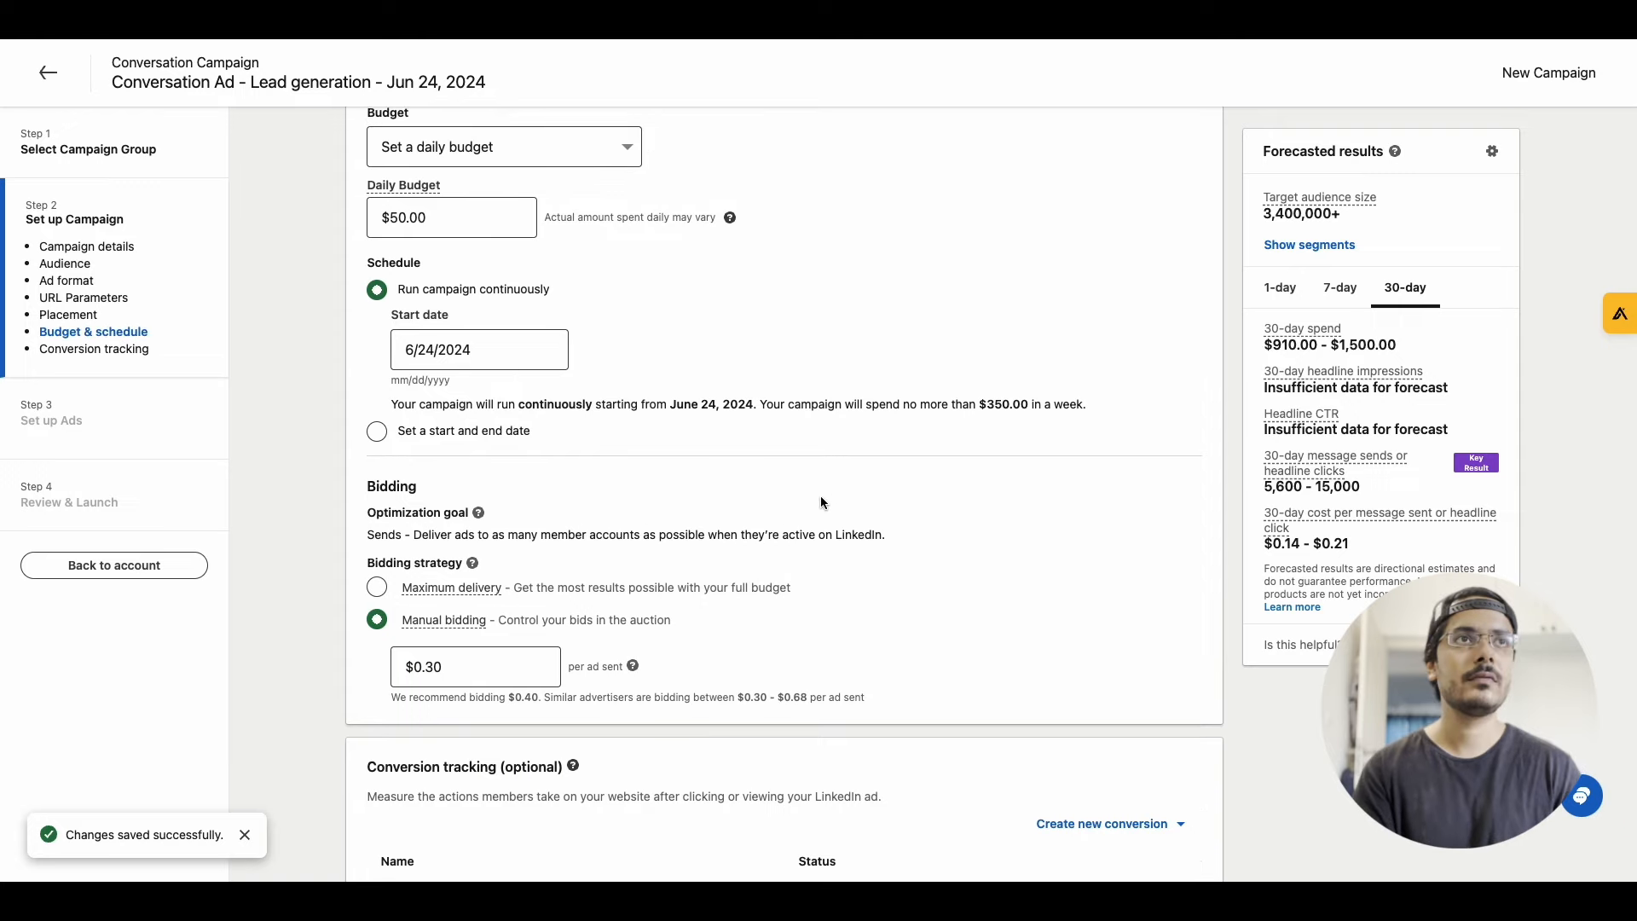
pyautogui.scroll(-3, 692, 554)
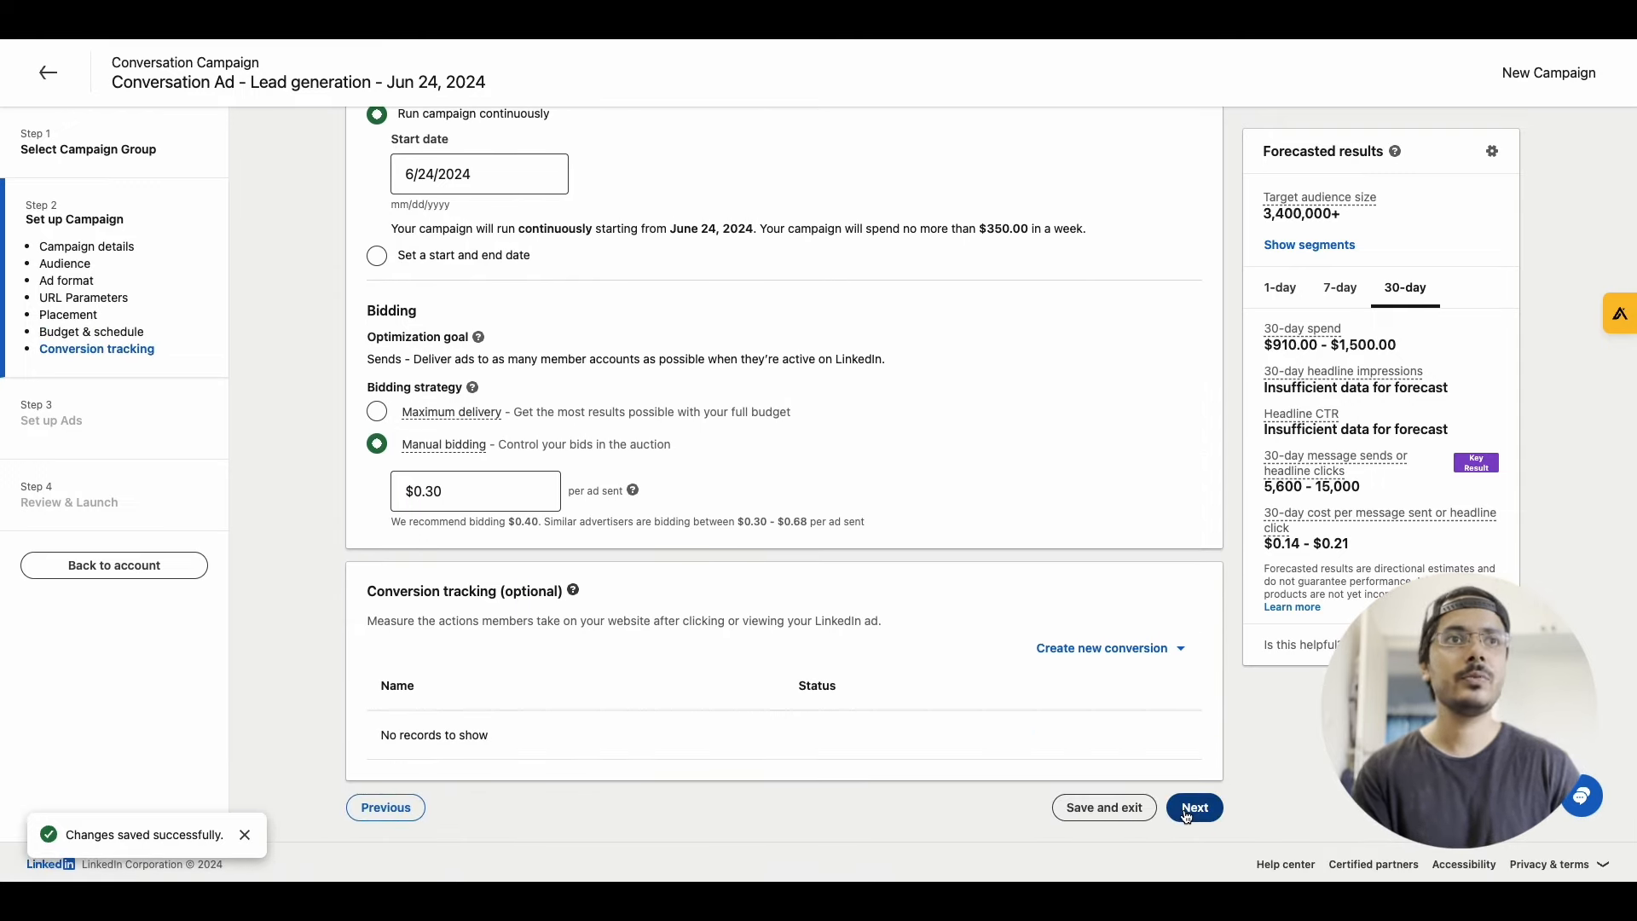
pyautogui.click(1185, 812)
pyautogui.click(1284, 761)
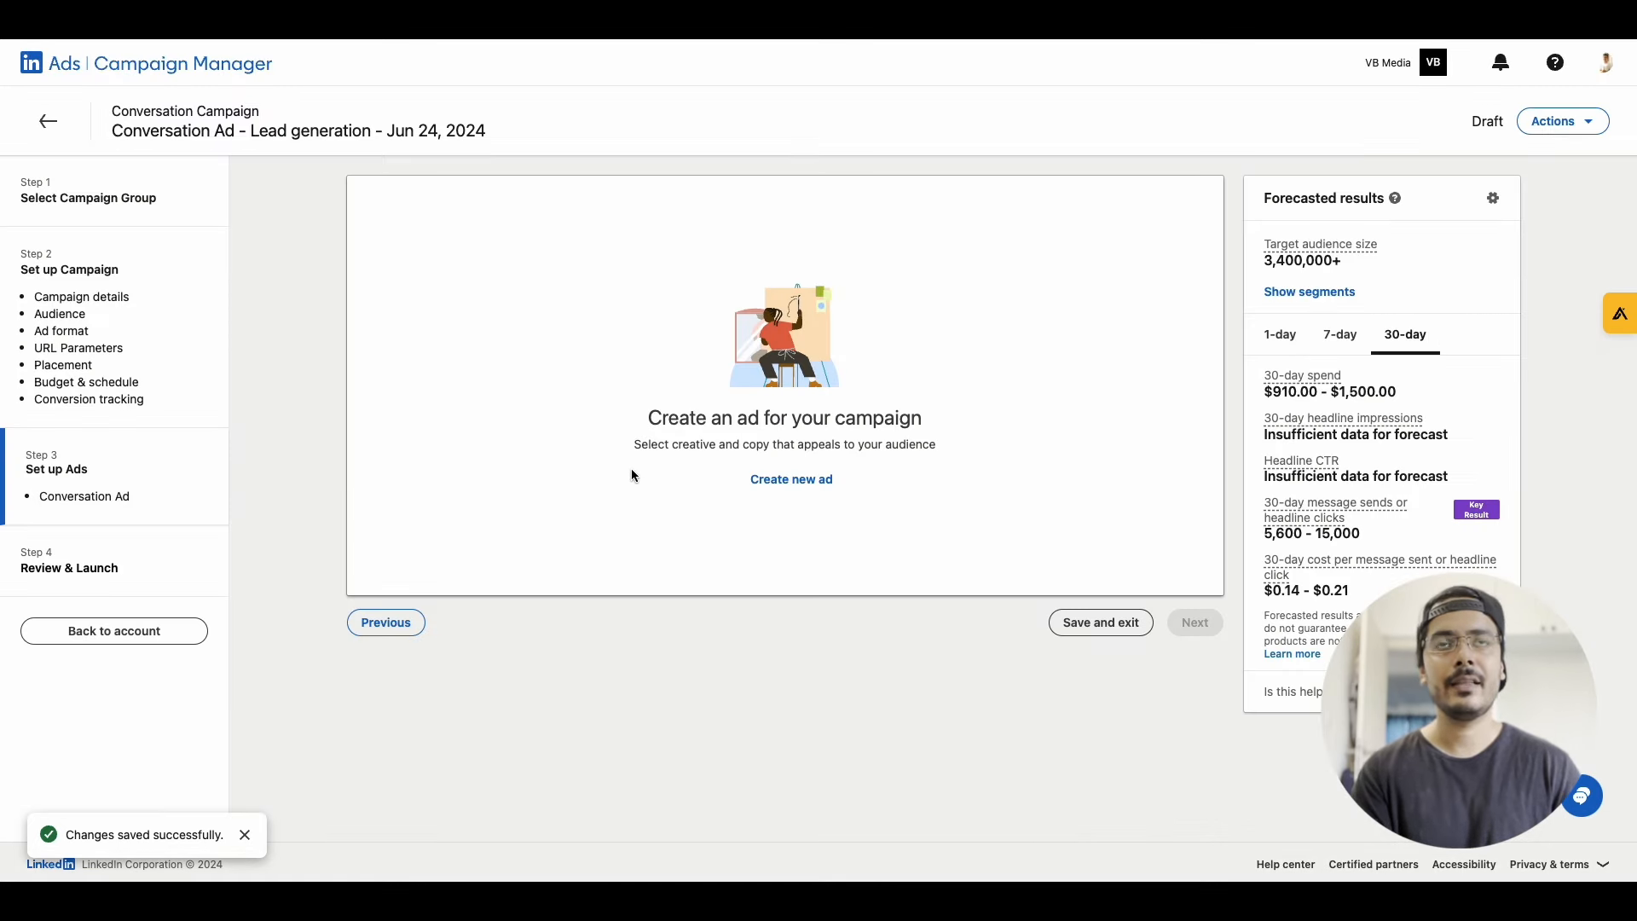
# Create a new conversation ad for the campaign and name it "Conversation Ad 1"
pyautogui.click(803, 486)
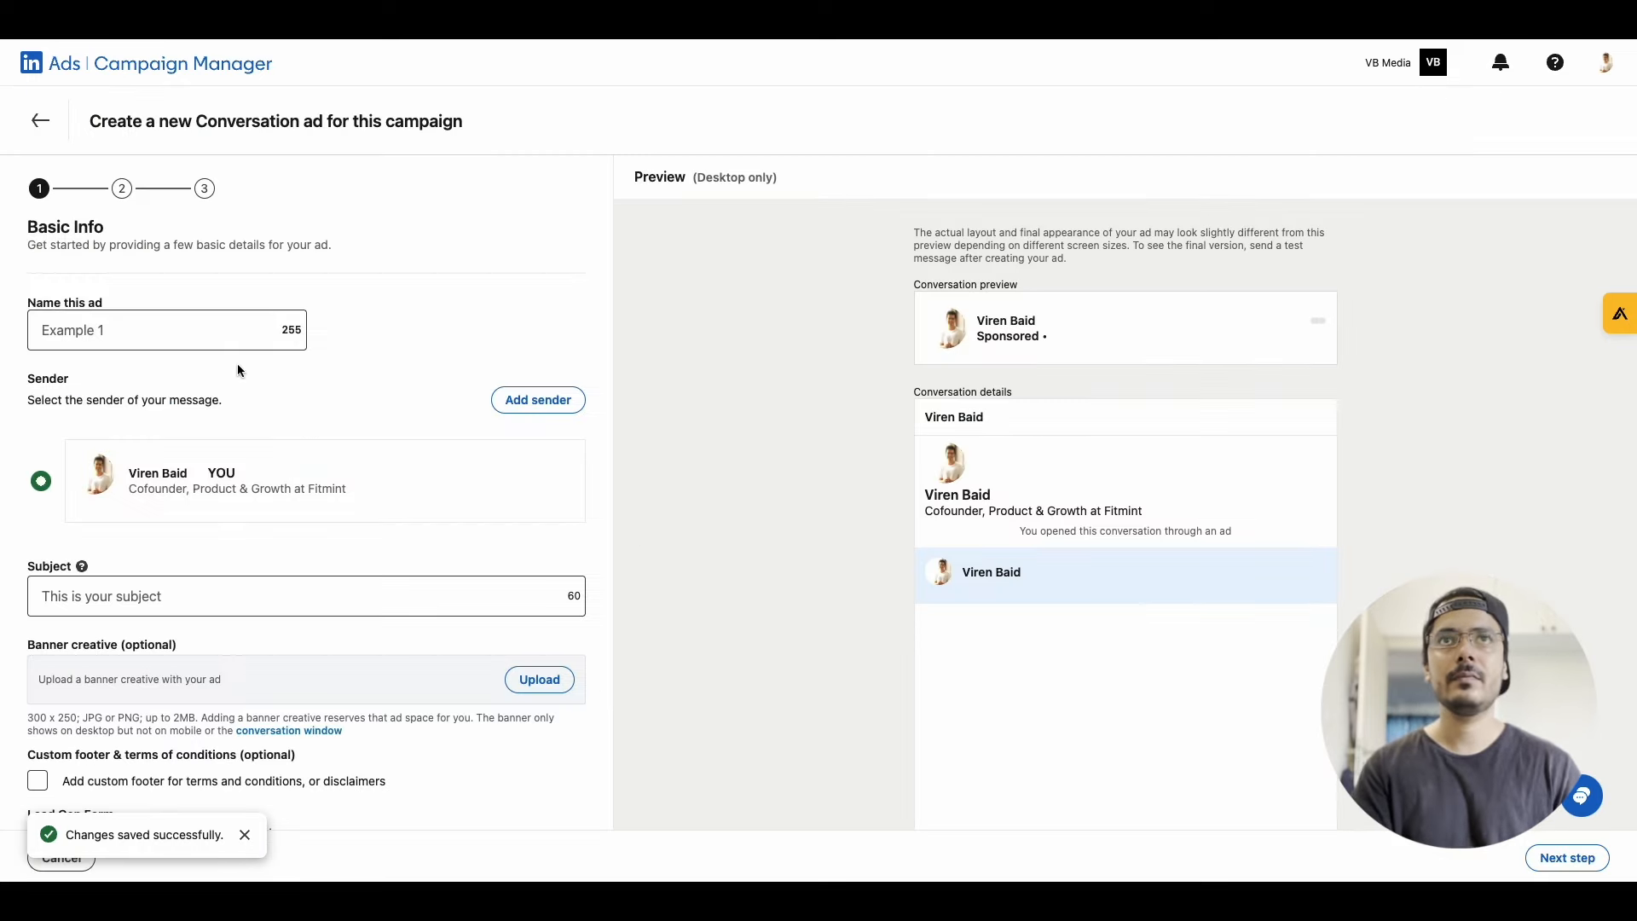
pyautogui.click(168, 333)
pyautogui.click(171, 378)
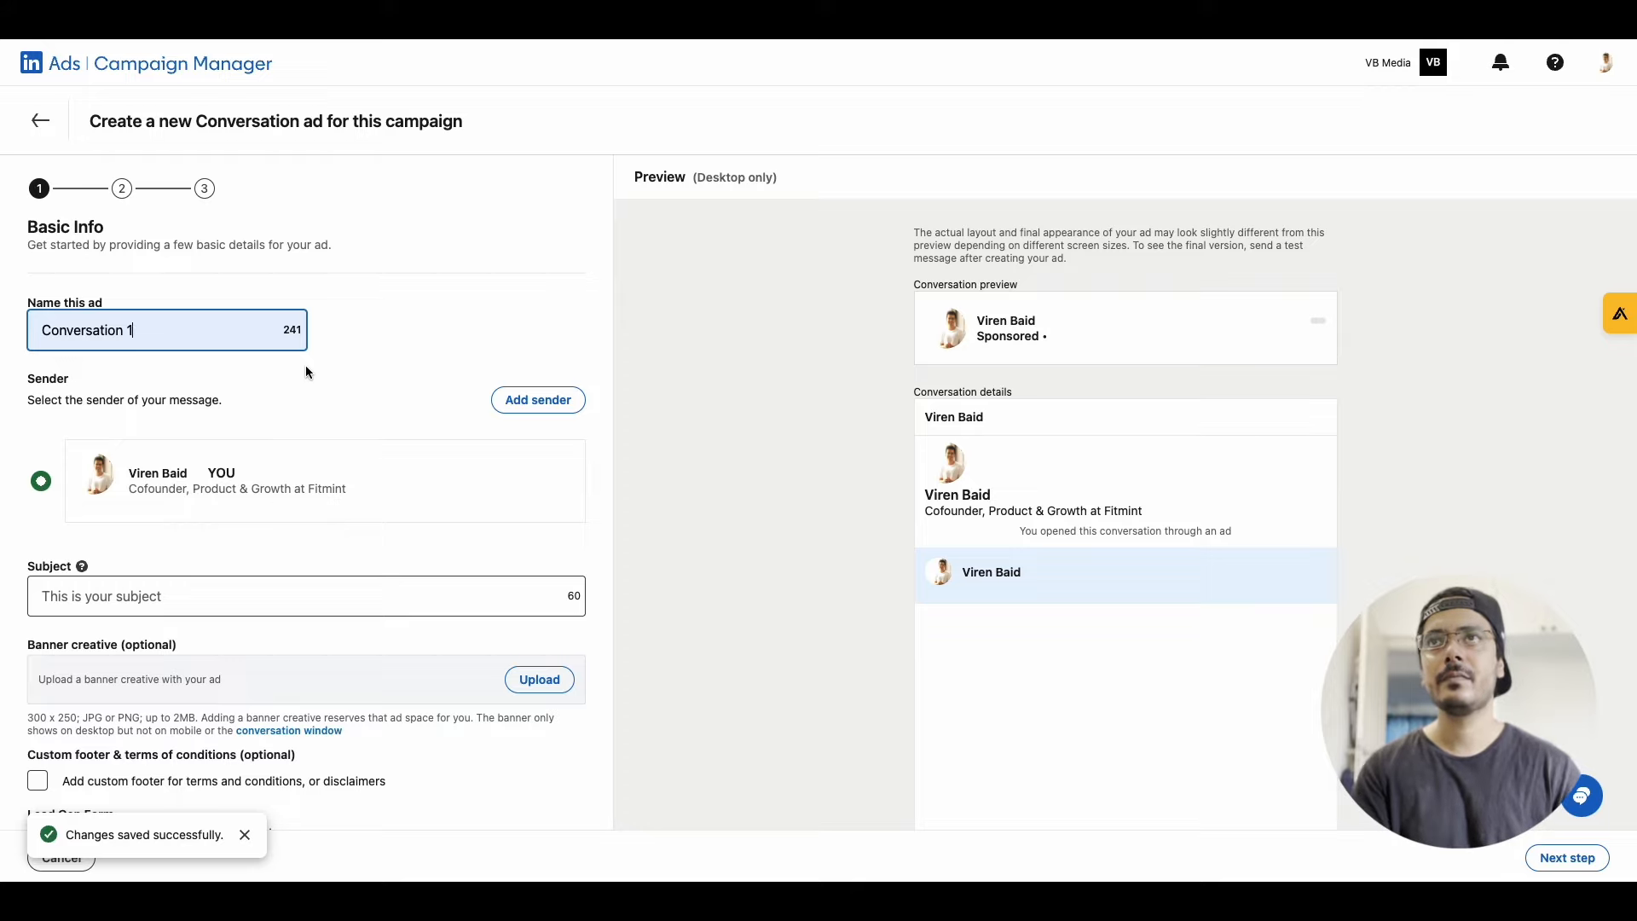
pyautogui.press('BackSpace')
pyautogui.write('Ad 1')
pyautogui.scroll(-1, 409, 384)
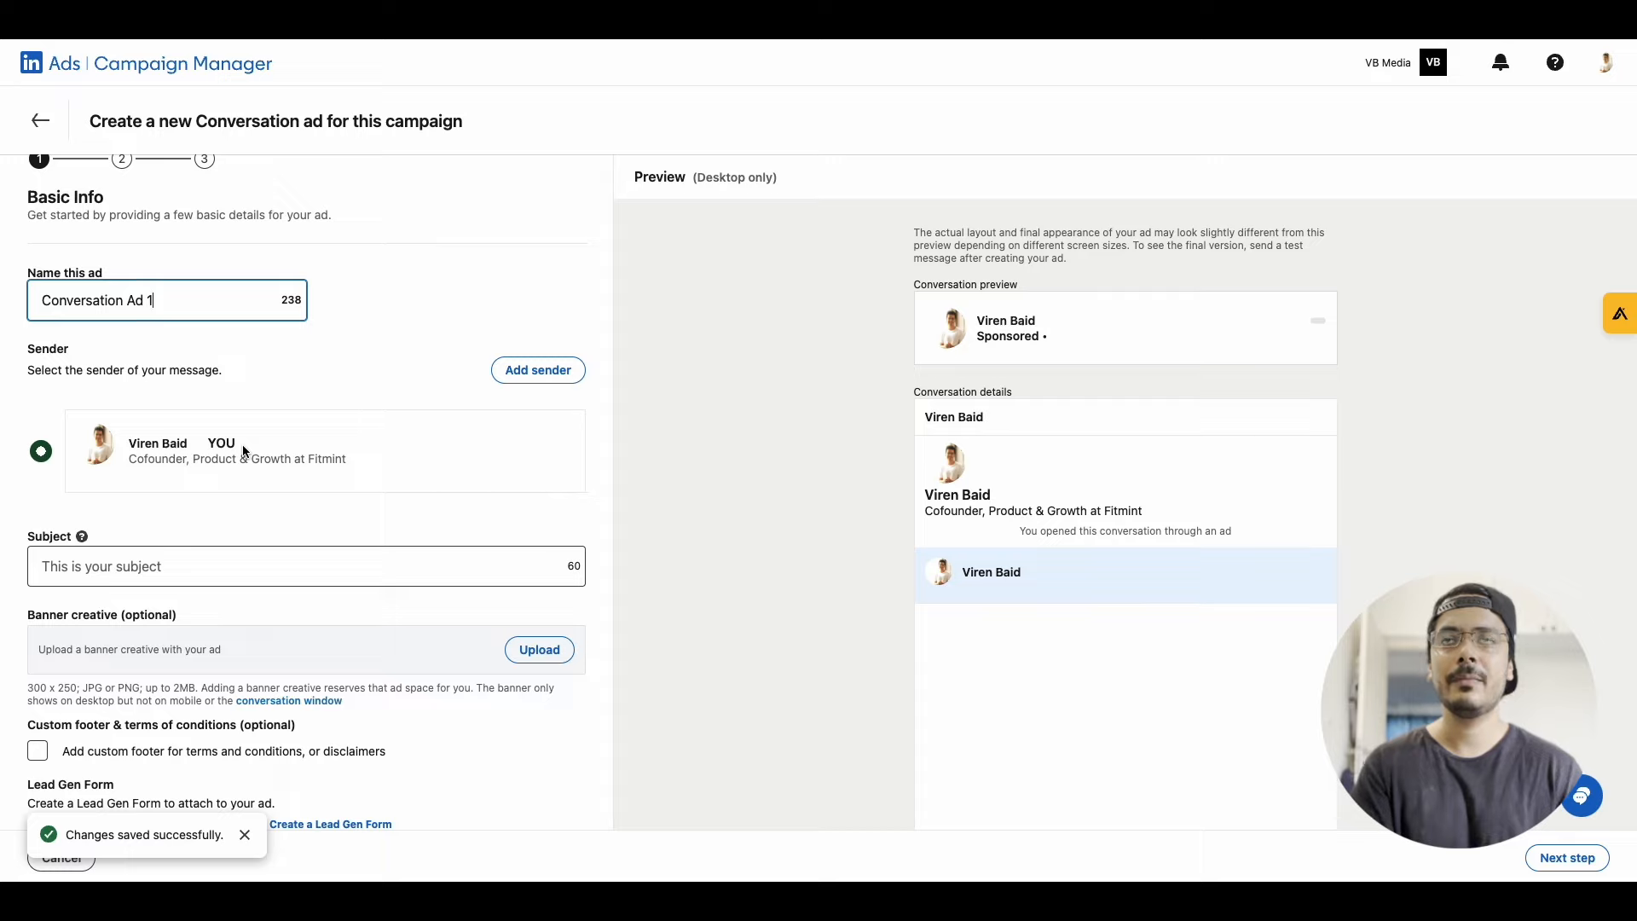
pyautogui.click(538, 370)
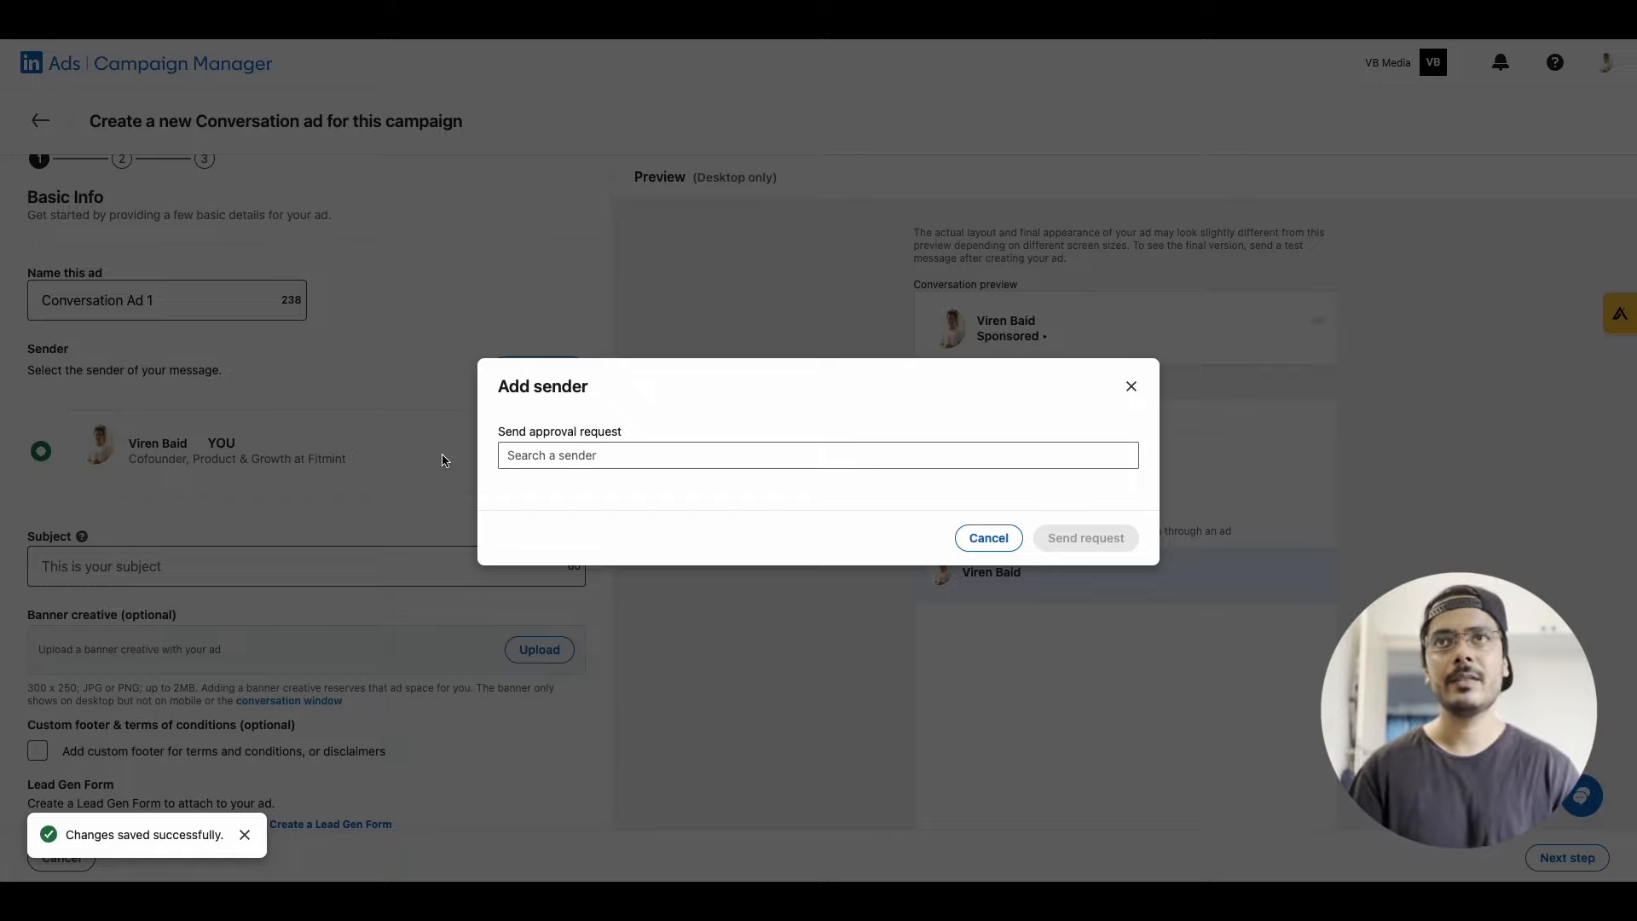
pyautogui.click(382, 456)
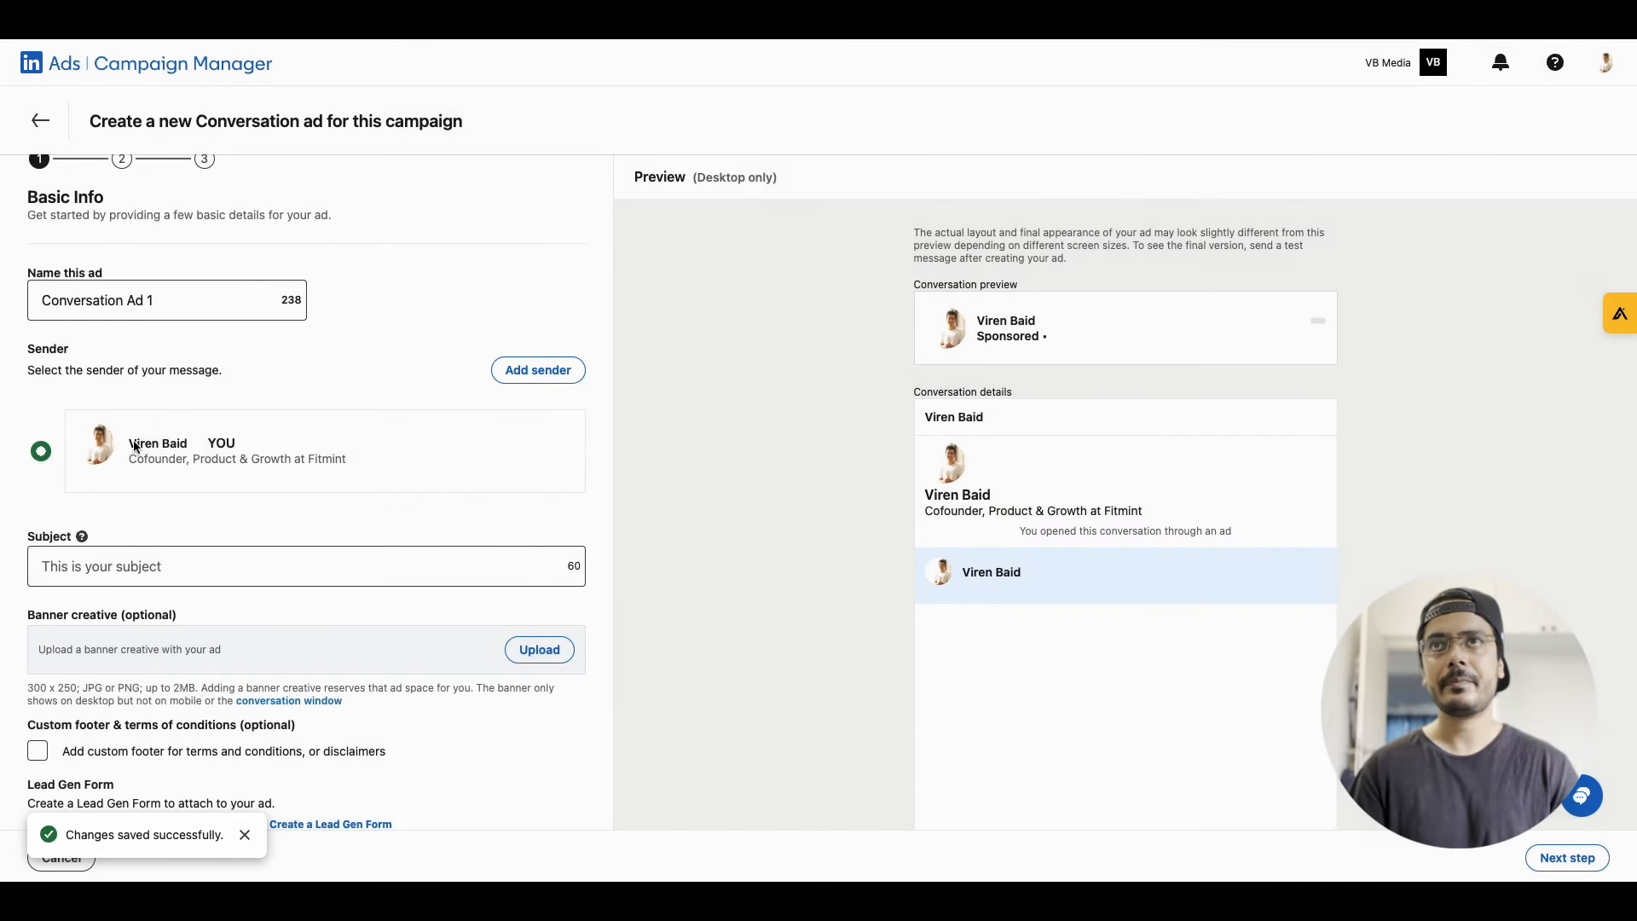
# Set the ad's subject to "Free 30 minute growth consultation!"
pyautogui.scroll(-1, 164, 488)
pyautogui.click(134, 512)
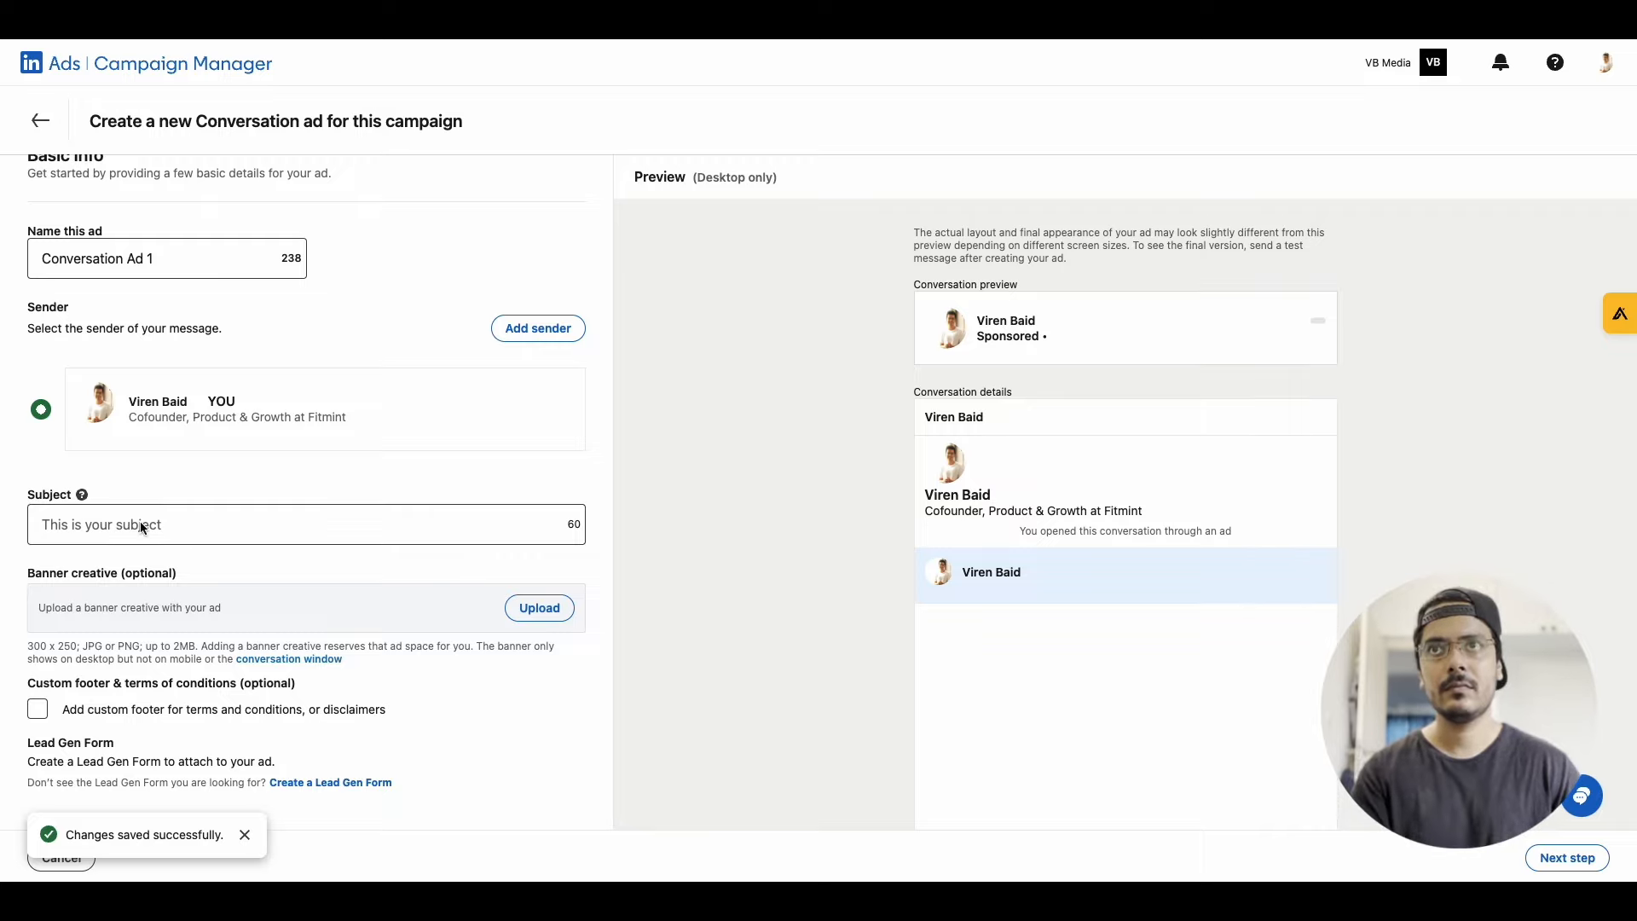
pyautogui.write('Free 30 minute growth consultation')
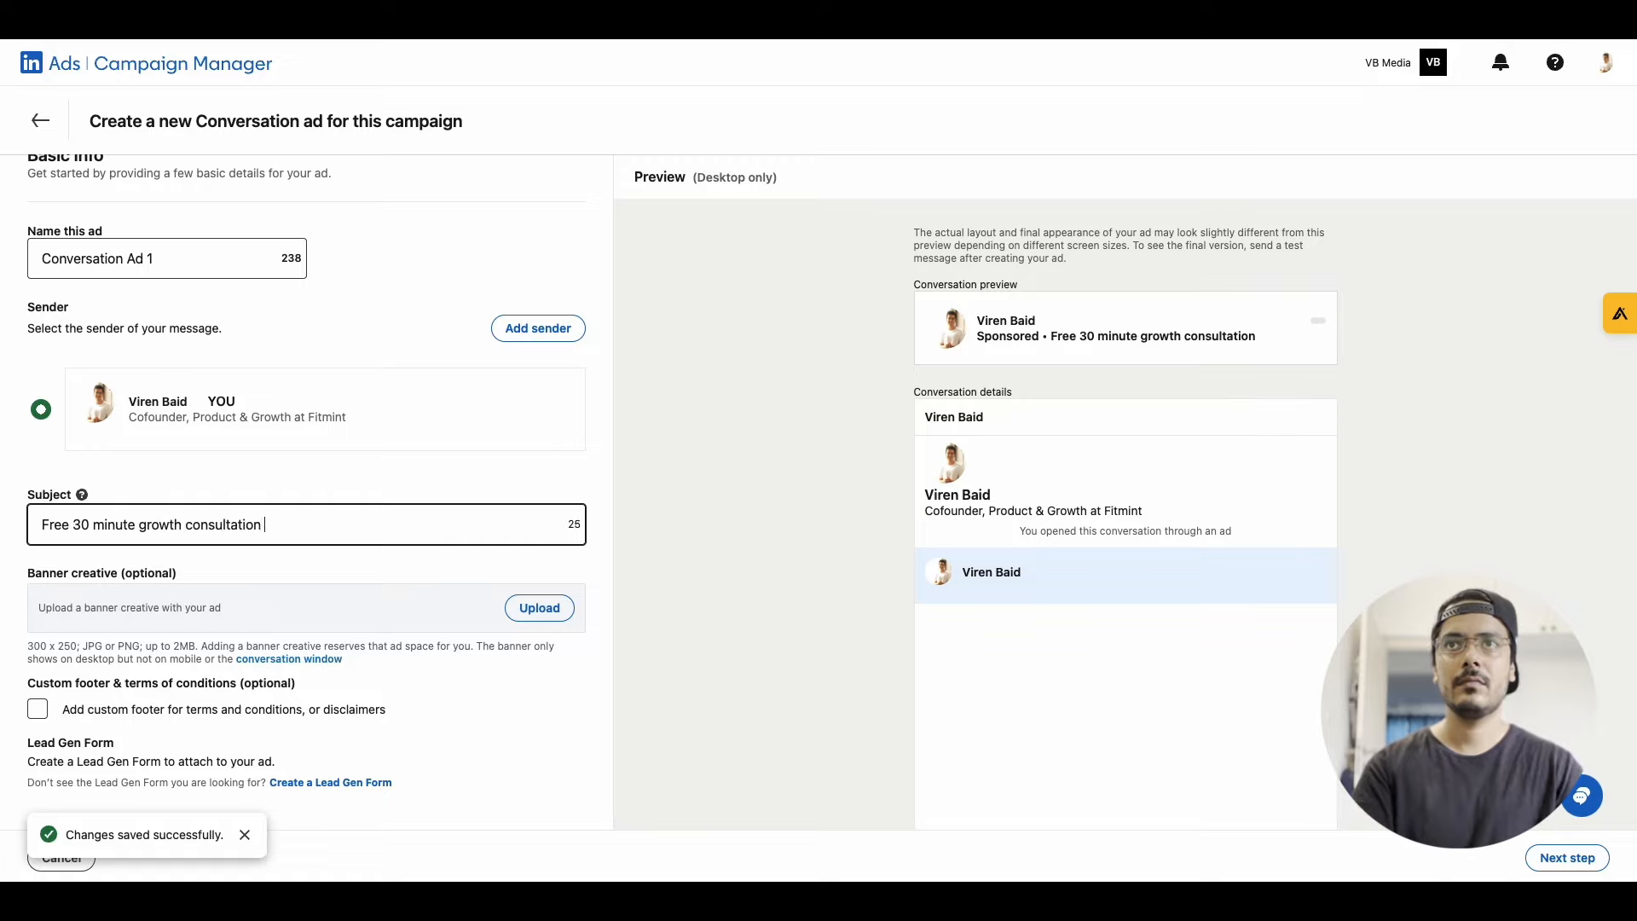
pyautogui.write(' i!')
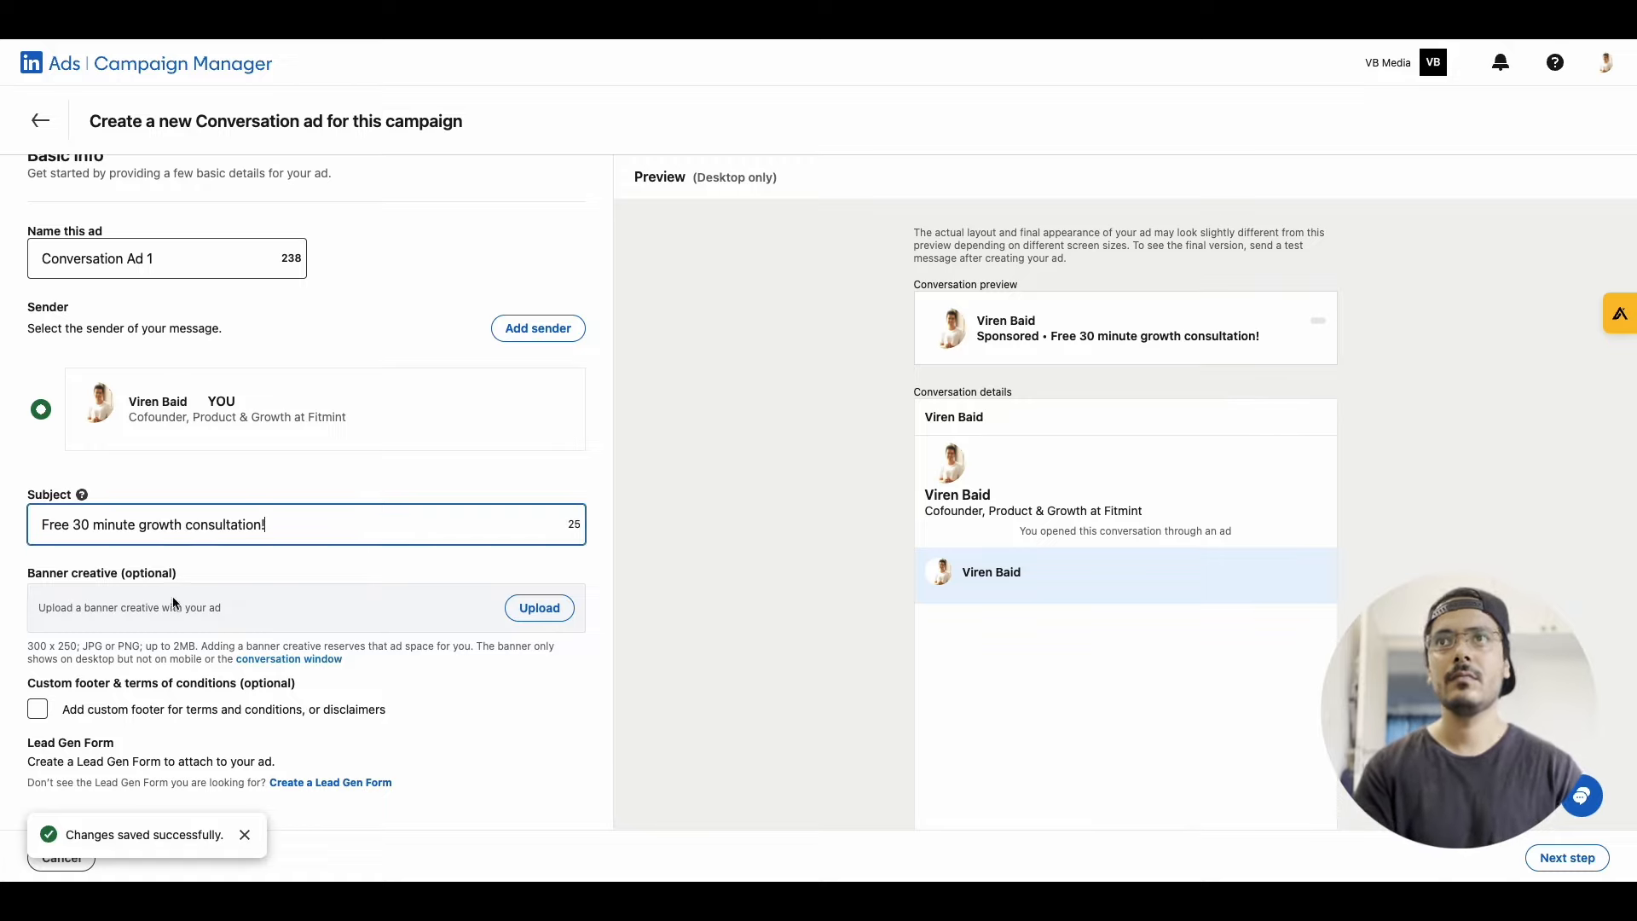
pyautogui.click(77, 592)
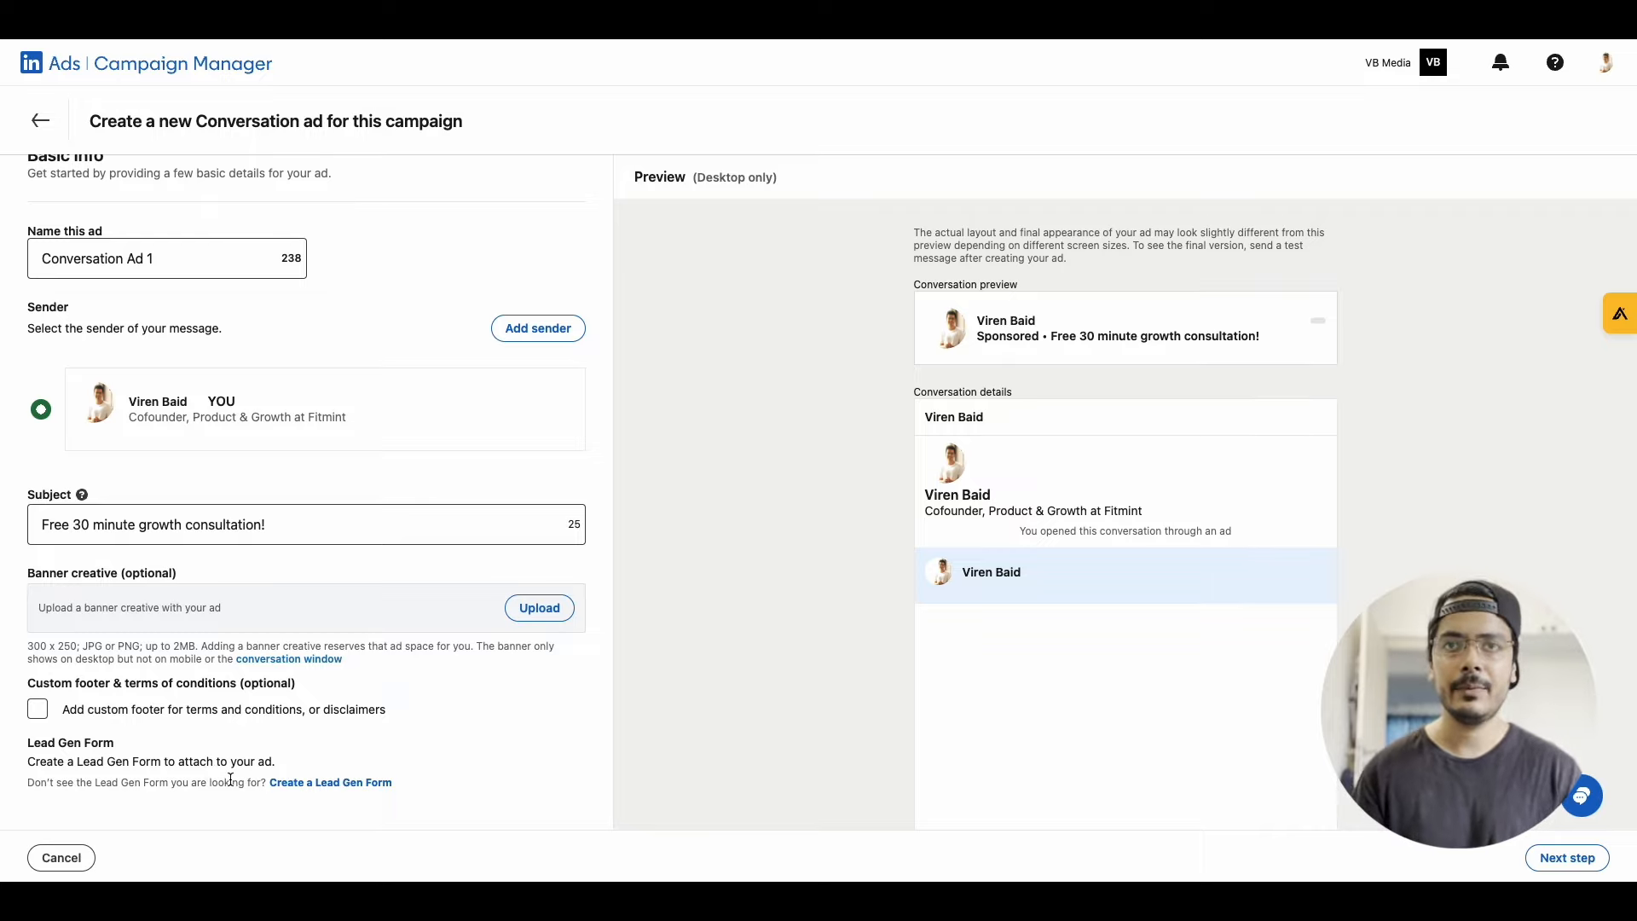
# Start a new Lead Gen Form for the ad and name it "30 minute free consultation"
pyautogui.click(296, 783)
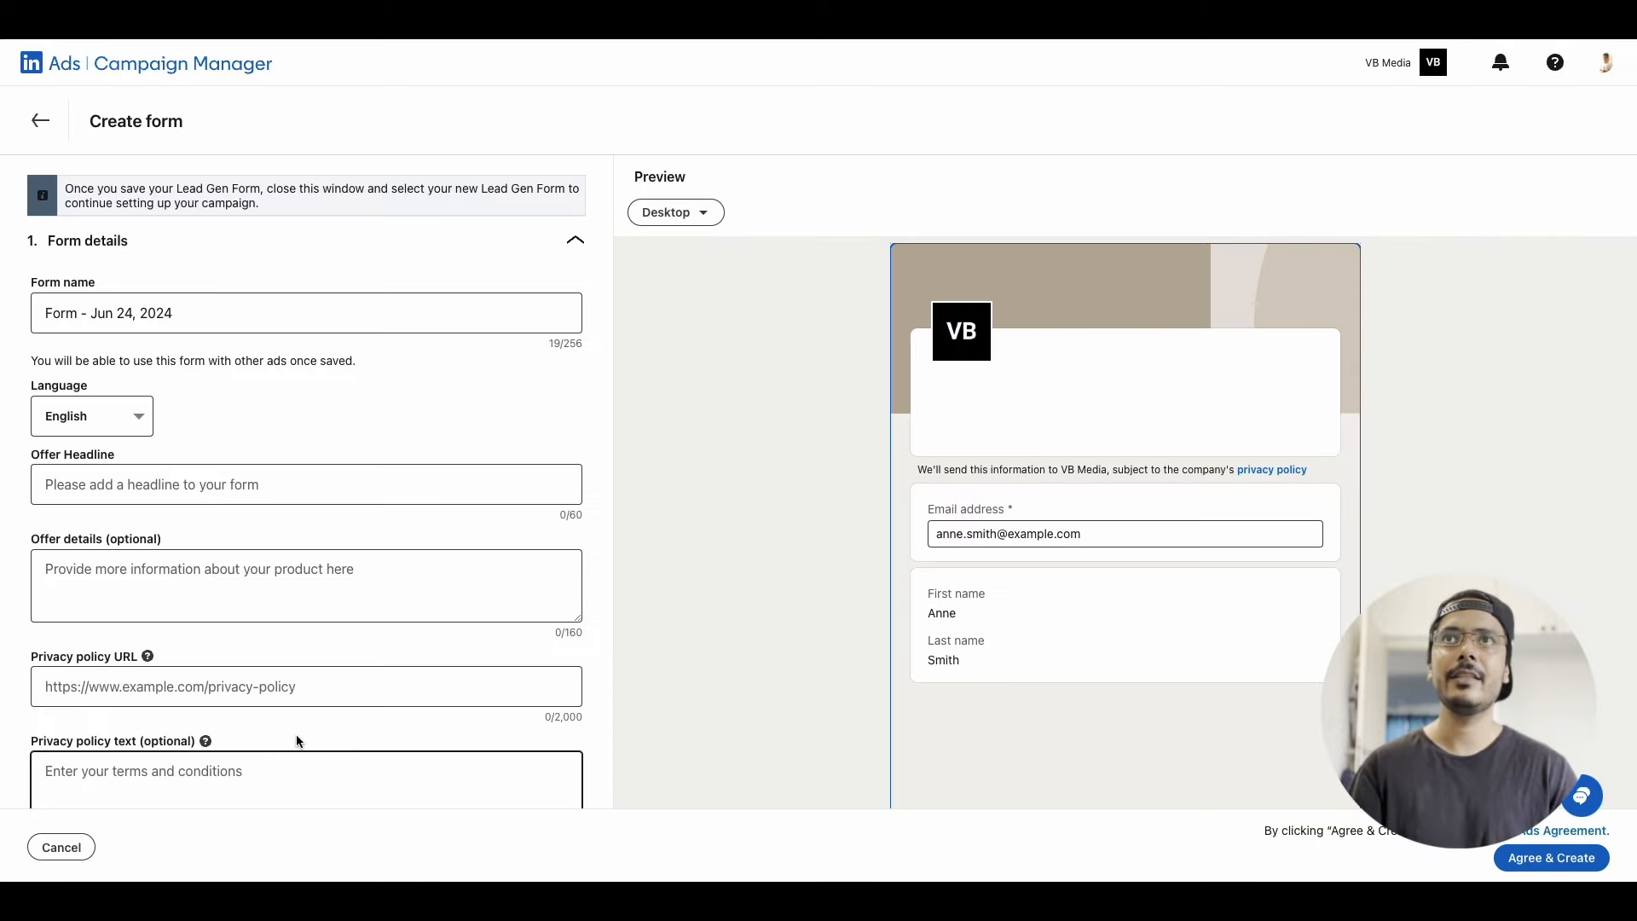
pyautogui.click(154, 330)
pyautogui.tripleClick(120, 312)
pyautogui.write('30 minute ')
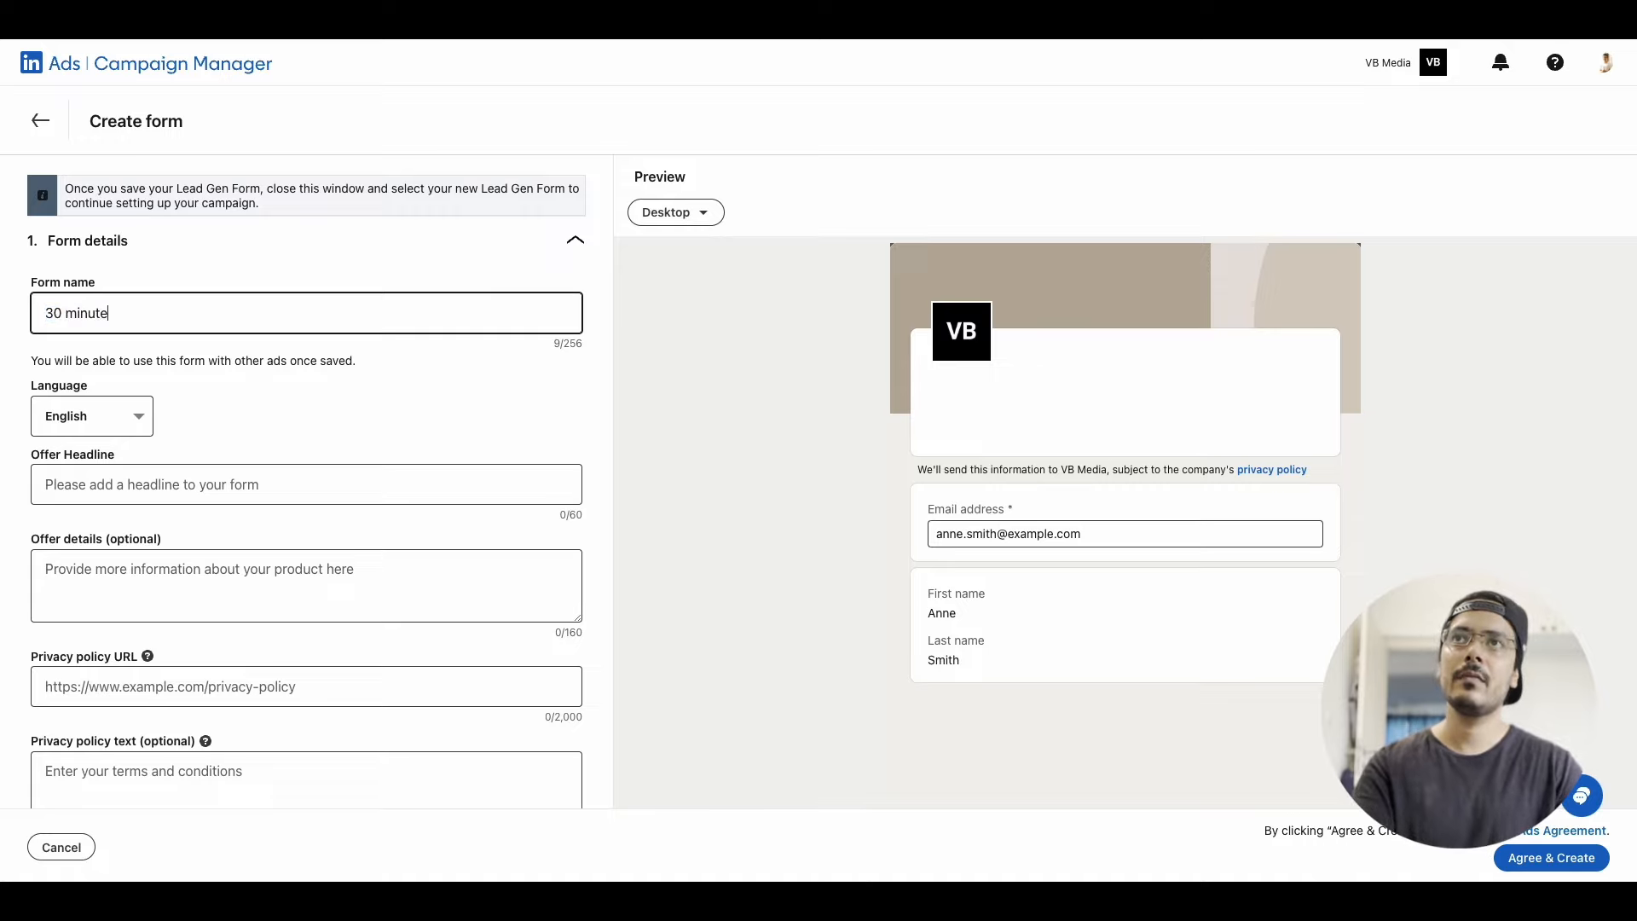
pyautogui.write('free consultation')
pyautogui.press('Tab')
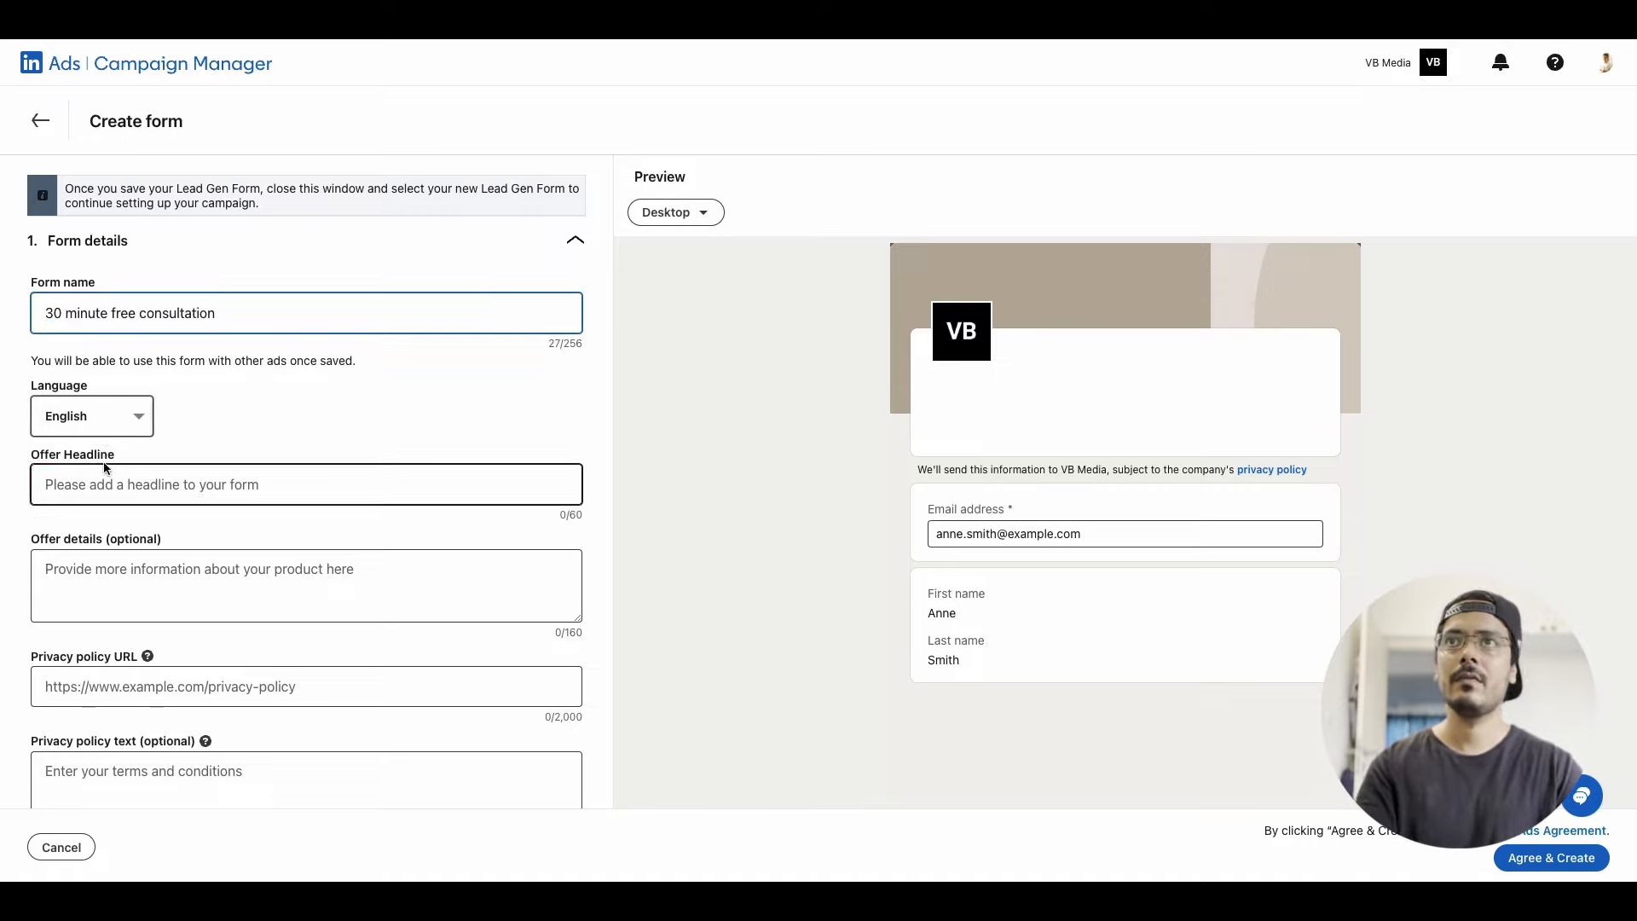
# Set the form's offer headline to "Free 30-Minute Consultation with a Growth Expert"
pyautogui.click(248, 525)
pyautogui.click(242, 488)
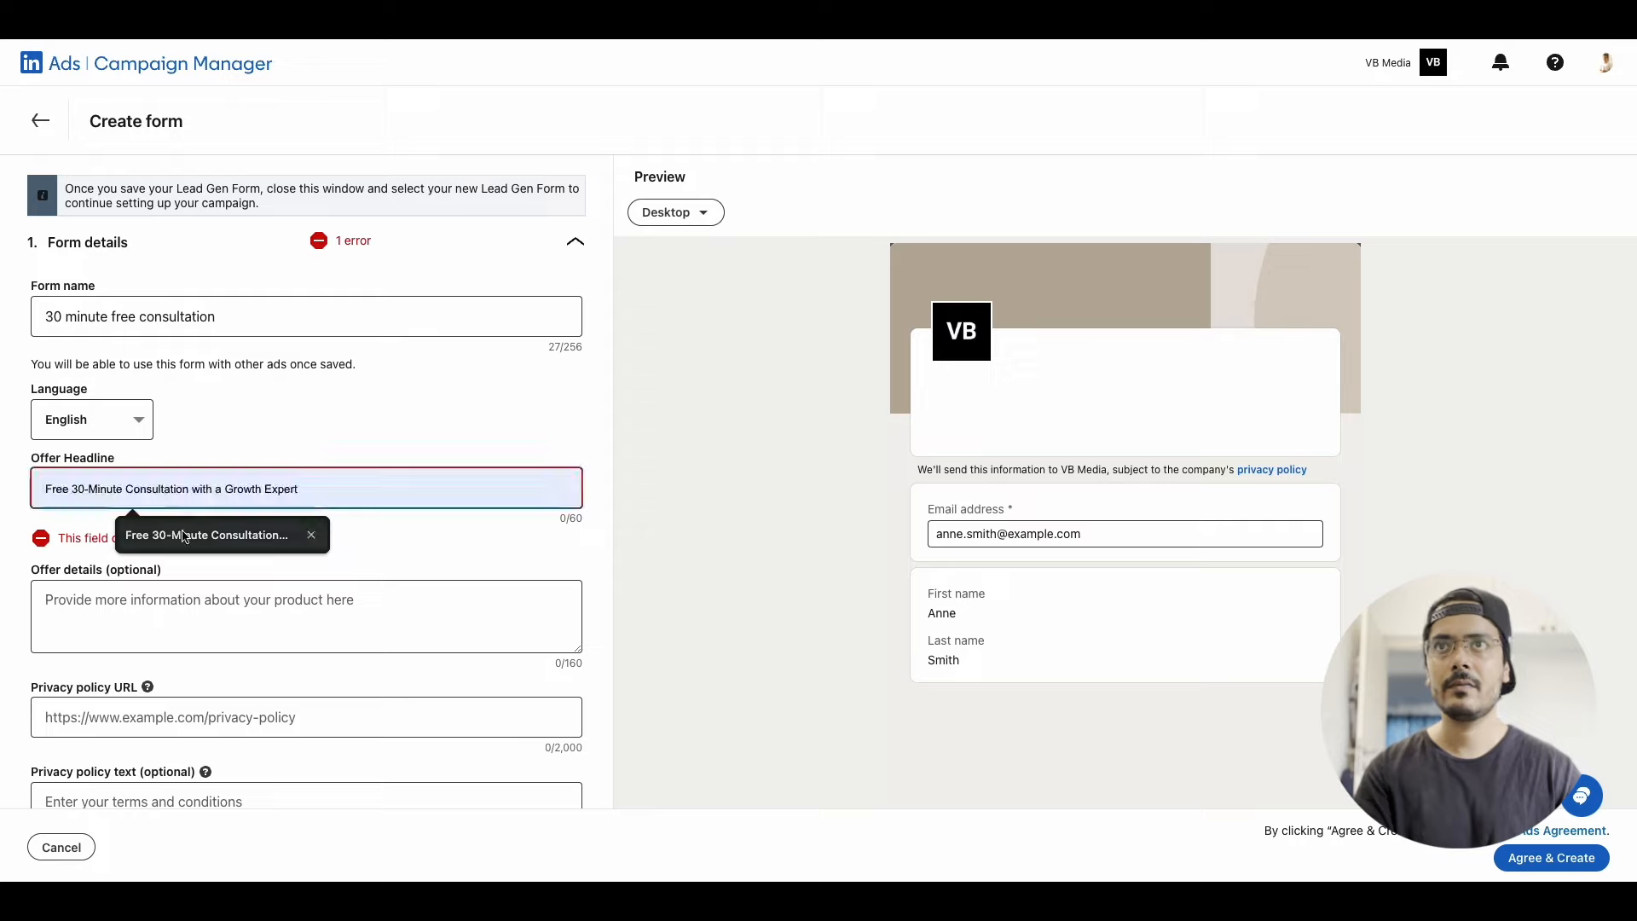
pyautogui.click(168, 534)
# Fill the offer details with "Discover how your startup can achieve rapid growth with personalized strategies. Book your free consultation today."
pyautogui.click(168, 565)
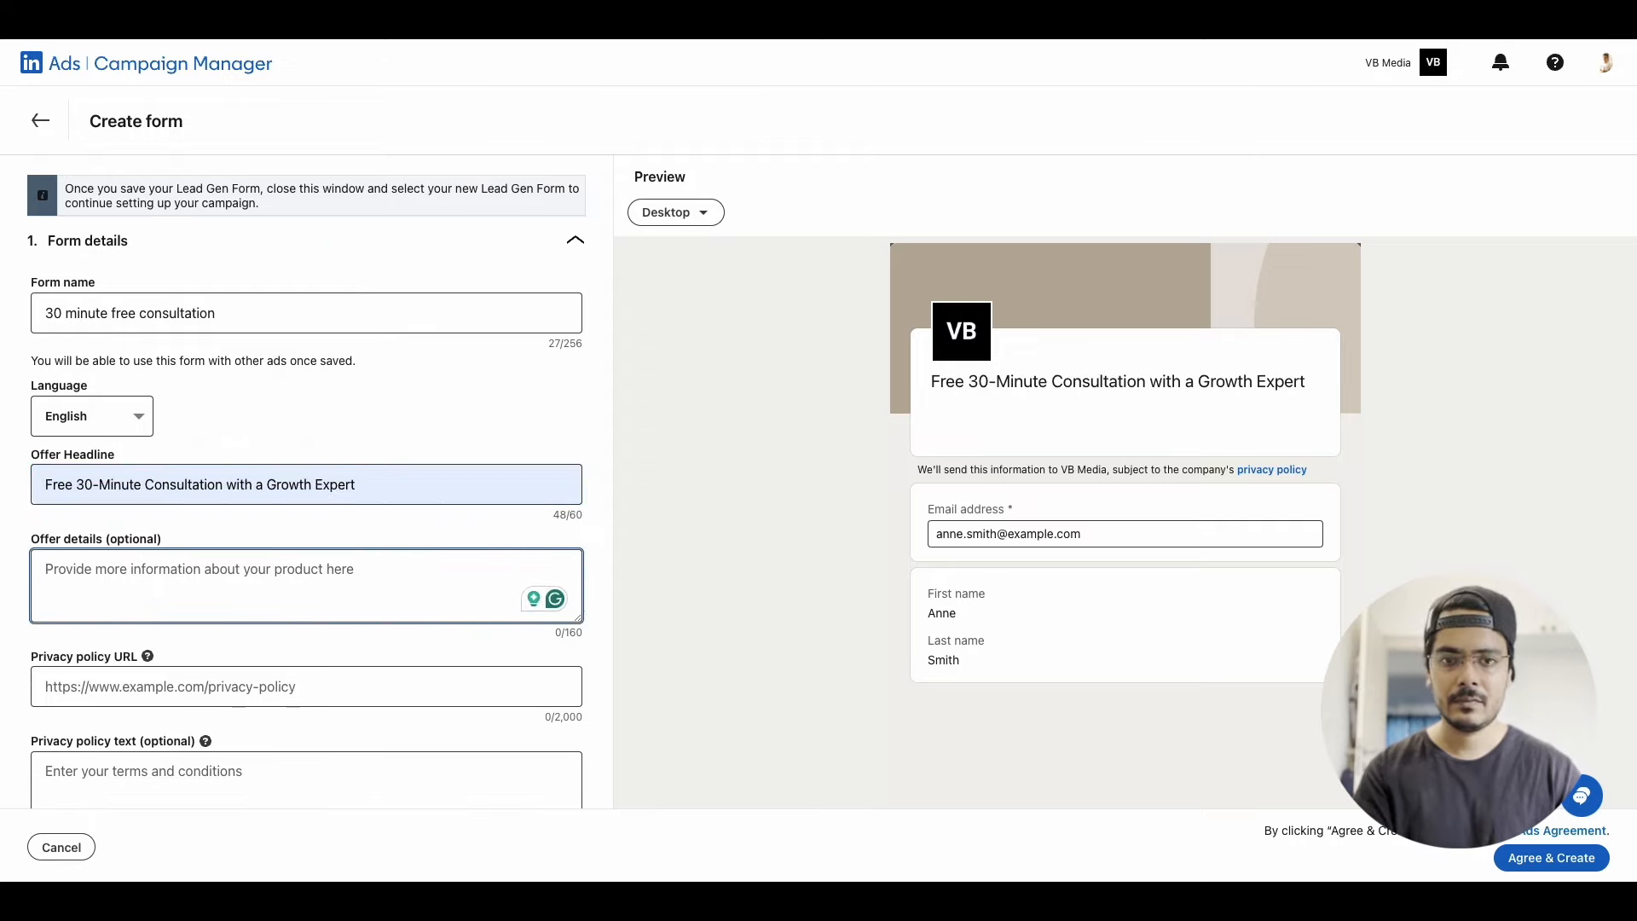
pyautogui.write('Discover how your startup can achieve')
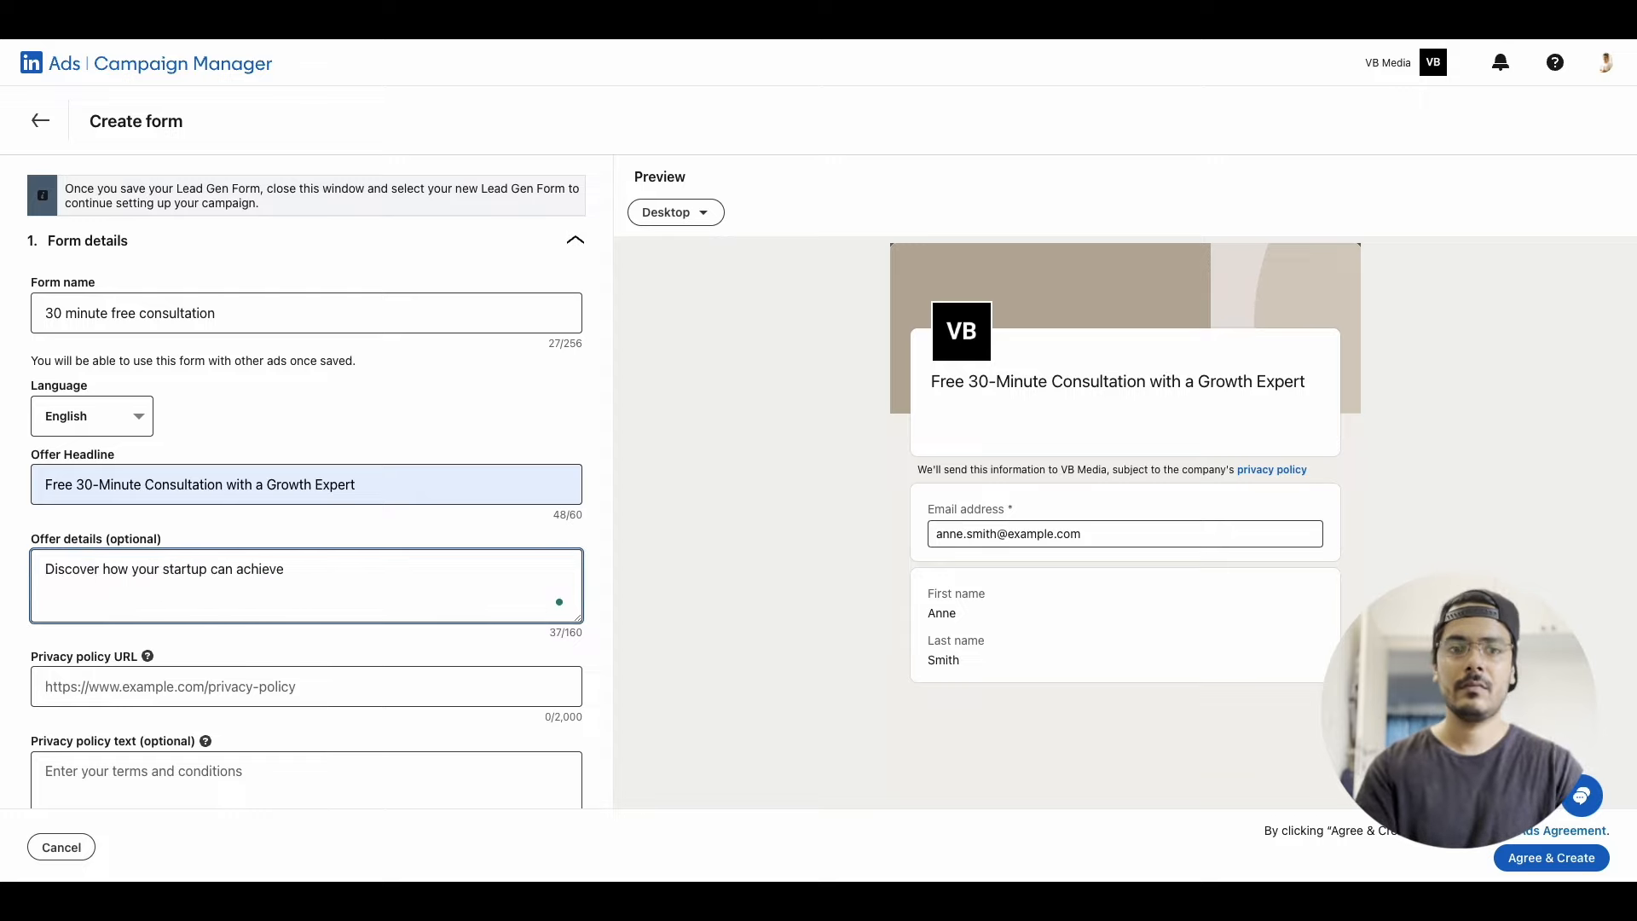
pyautogui.write(' rapid growth with personalised strategies. ')
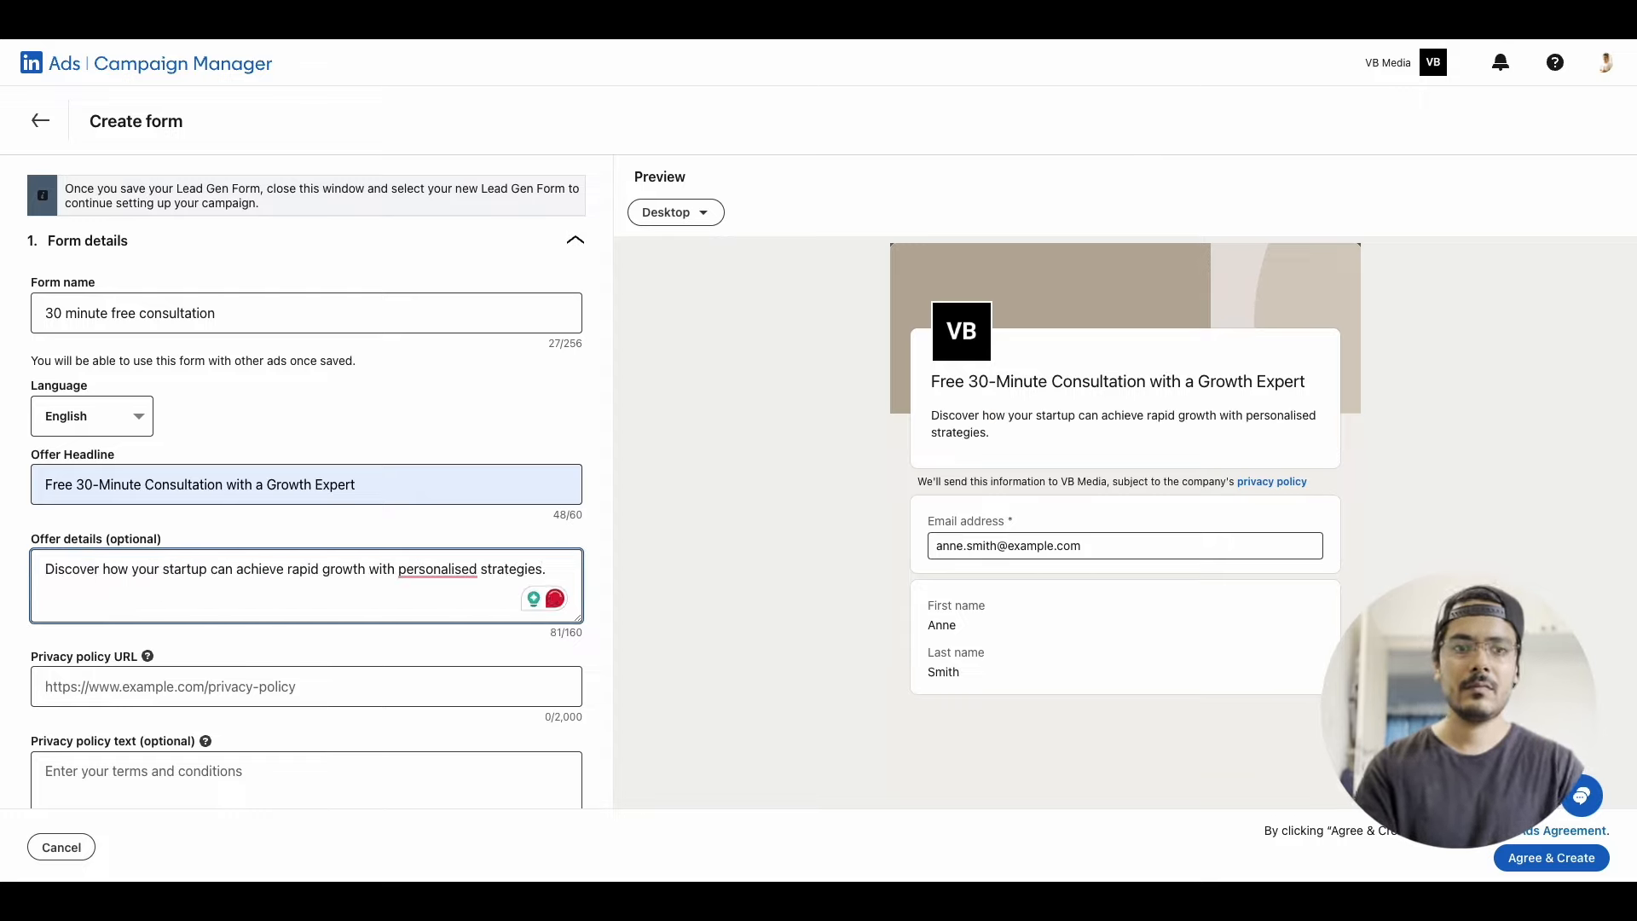
pyautogui.write('Book your free consultation today.')
pyautogui.moveTo(444, 571)
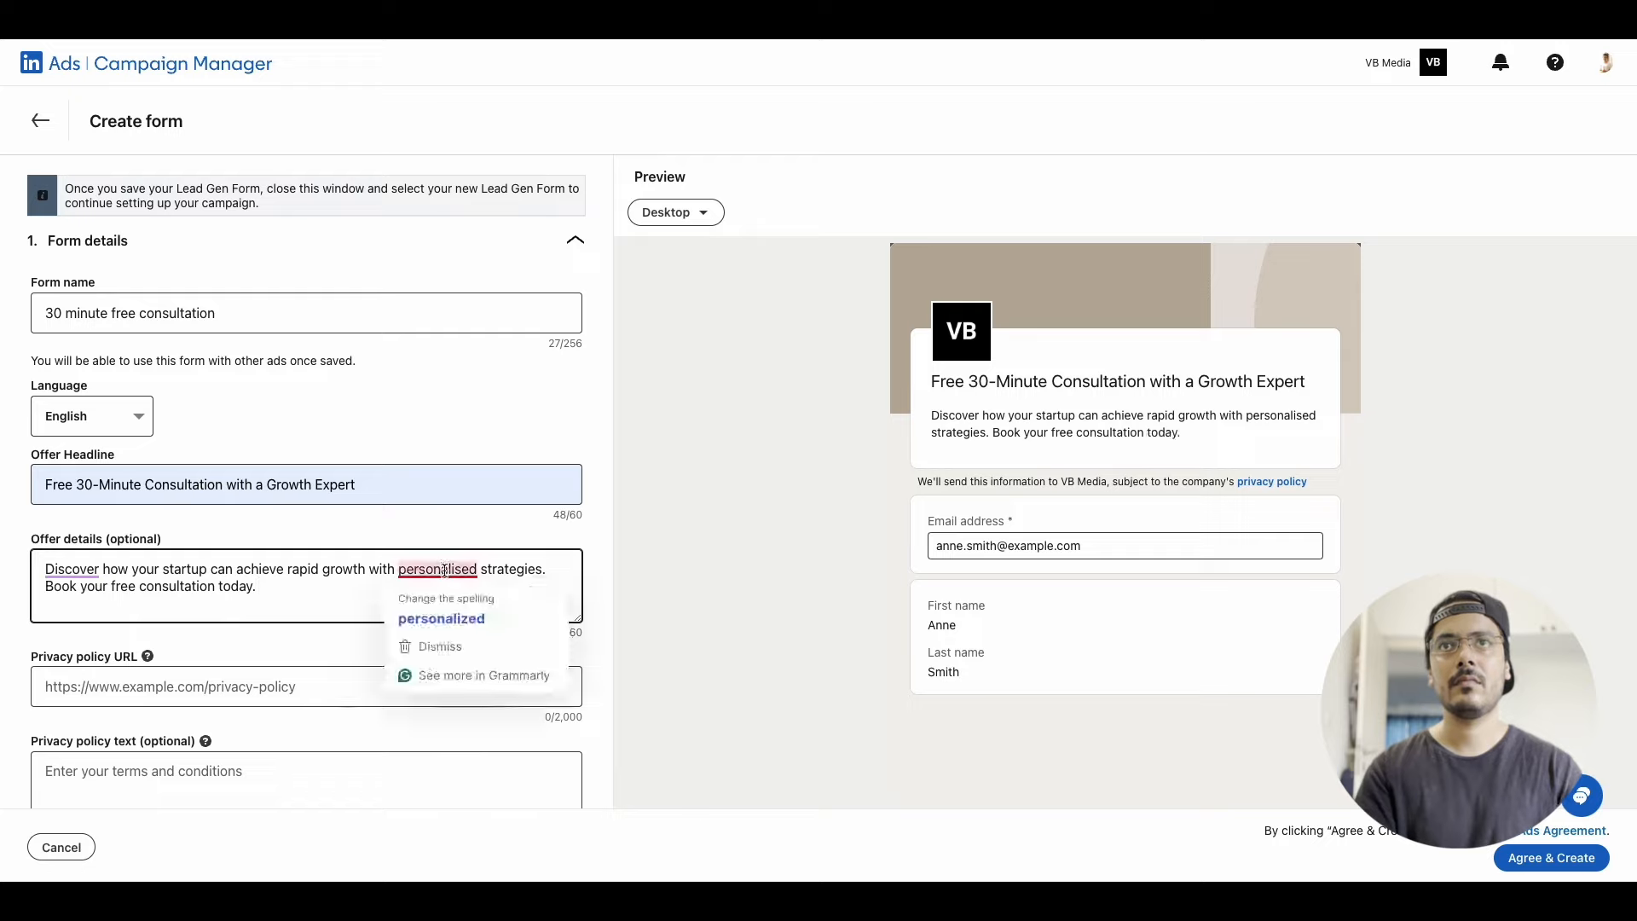
pyautogui.click(441, 619)
# Set the privacy policy URL to the advertiser website's /pp page and leave the privacy policy text blank
pyautogui.scroll(-1, 341, 621)
pyautogui.click(253, 624)
pyautogui.click(213, 672)
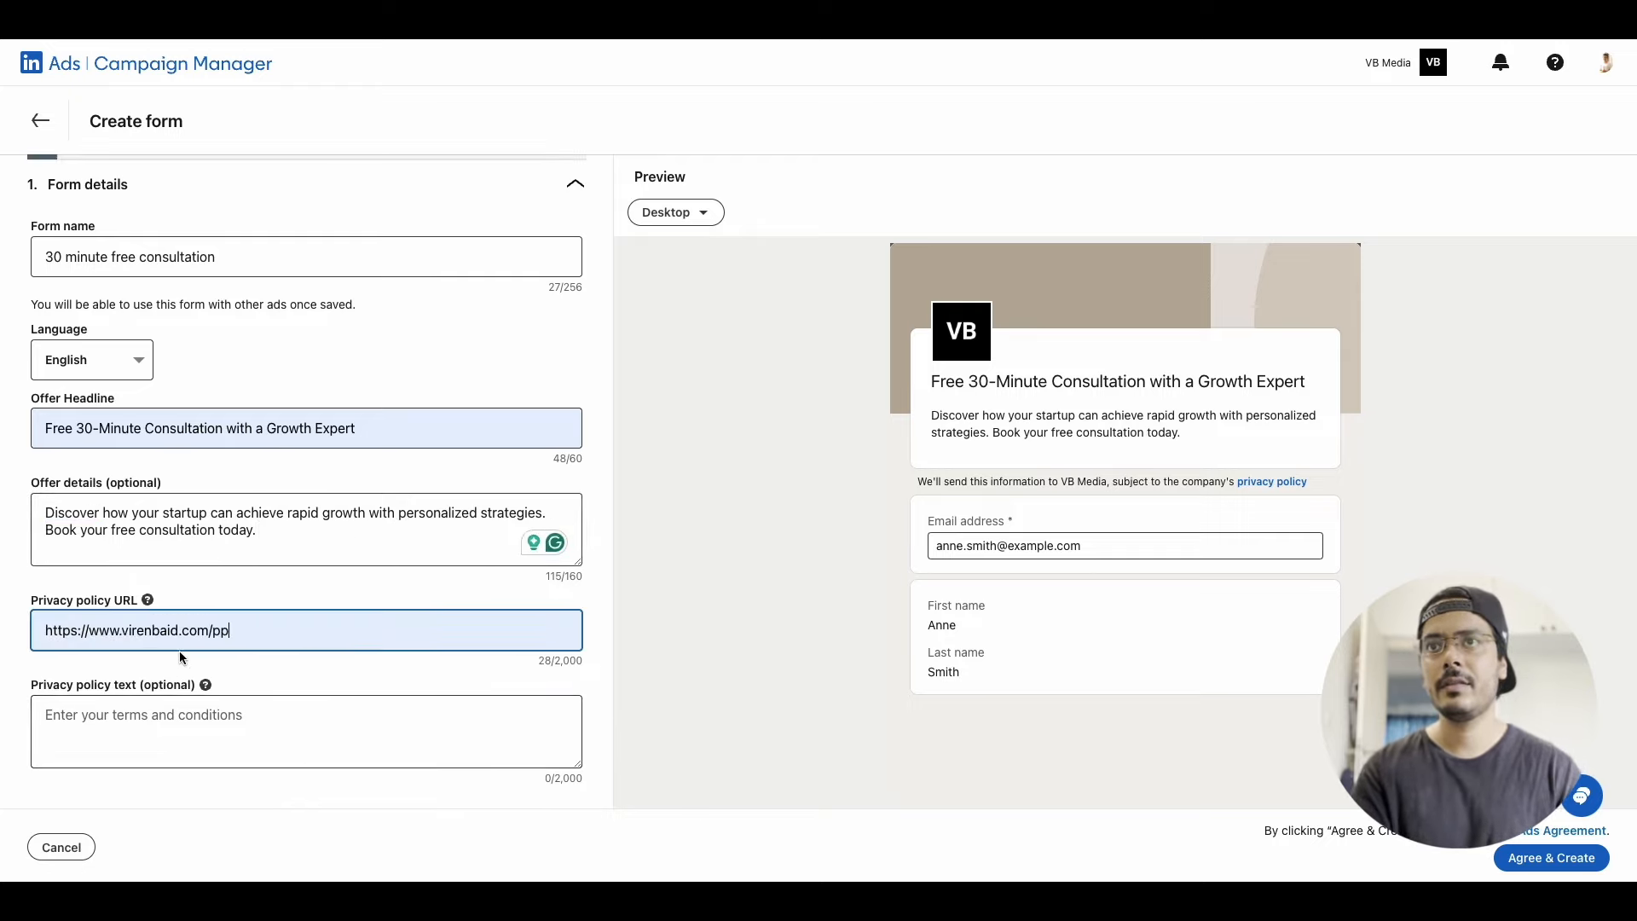
pyautogui.click(146, 706)
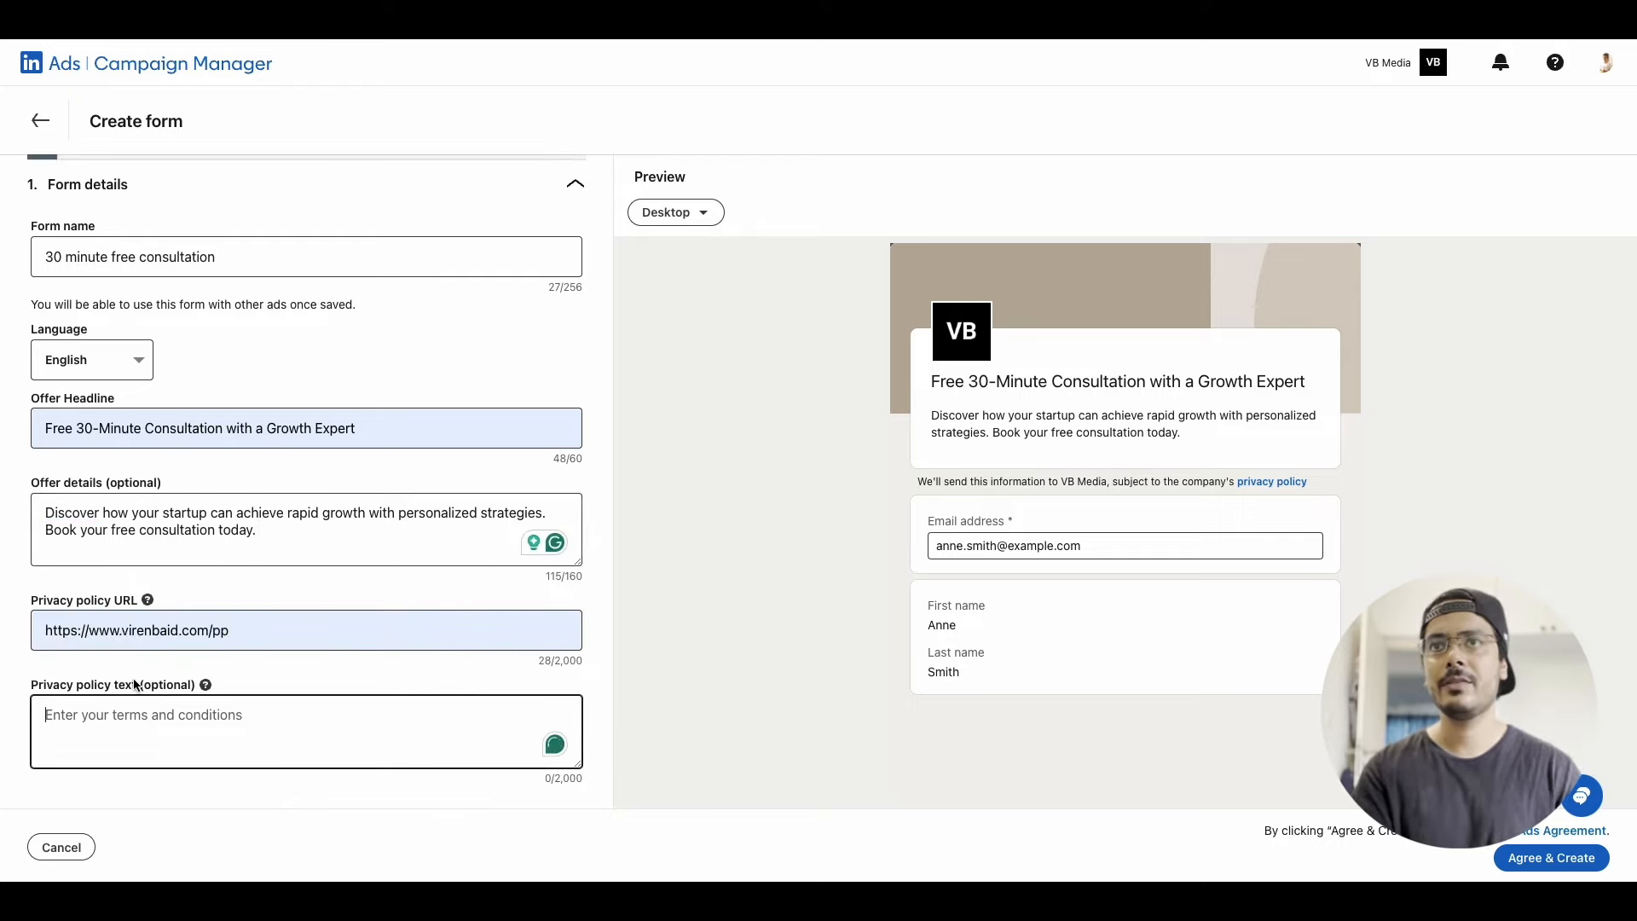
# Add company name and company size to the profile information requested in the lead details
pyautogui.scroll(-3, 133, 684)
pyautogui.click(201, 641)
pyautogui.scroll(-4, 218, 597)
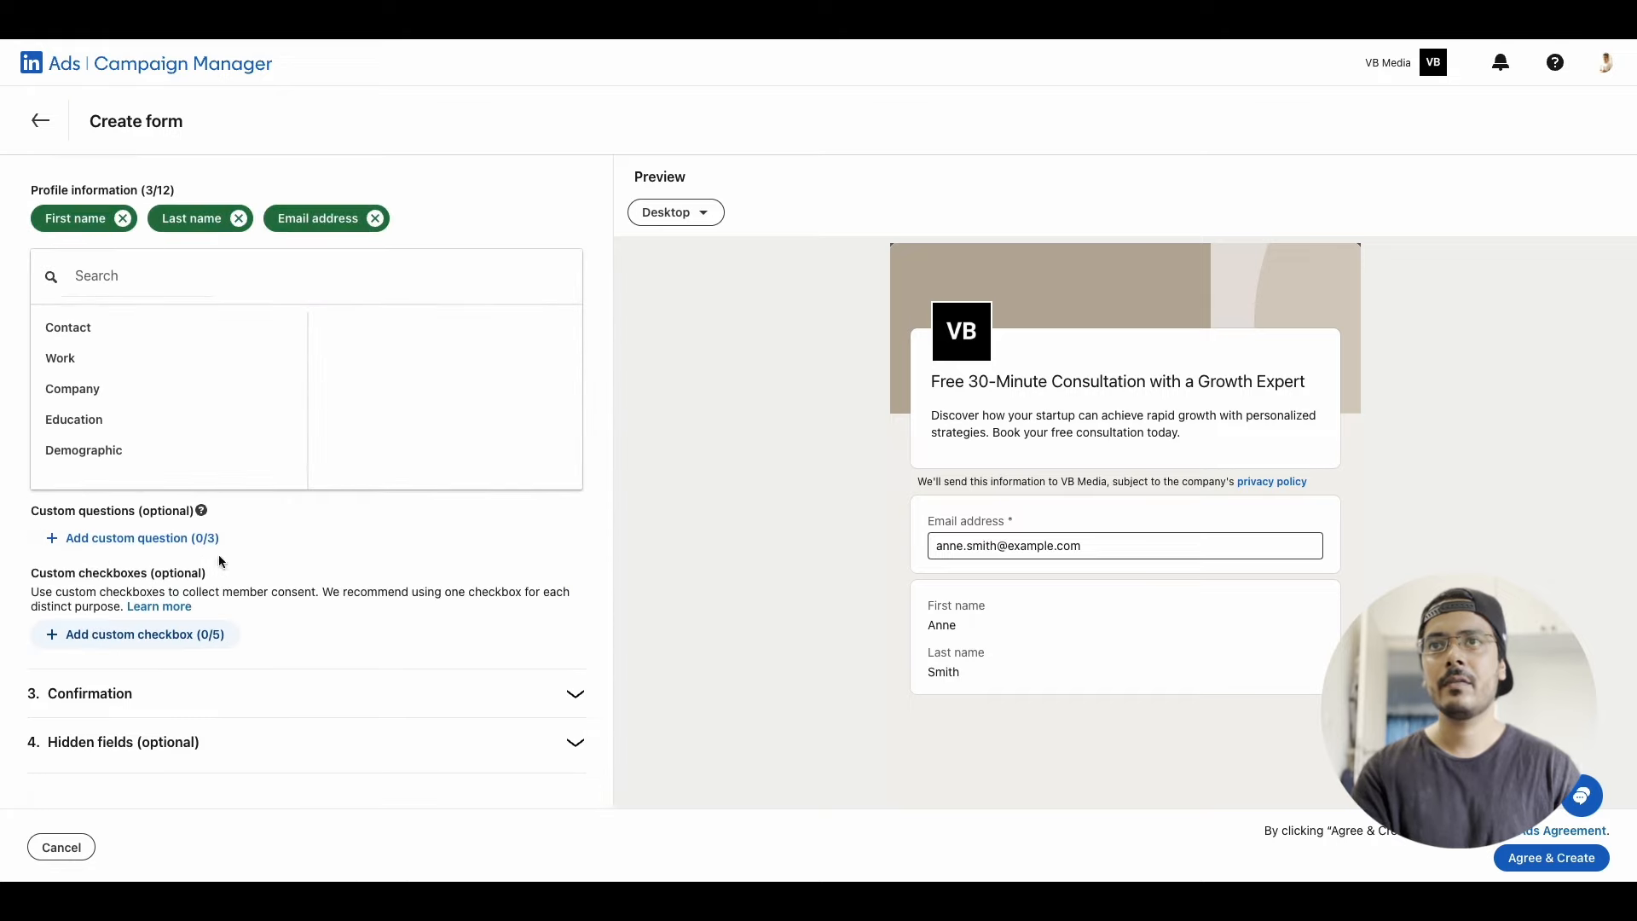
pyautogui.scroll(1, 218, 554)
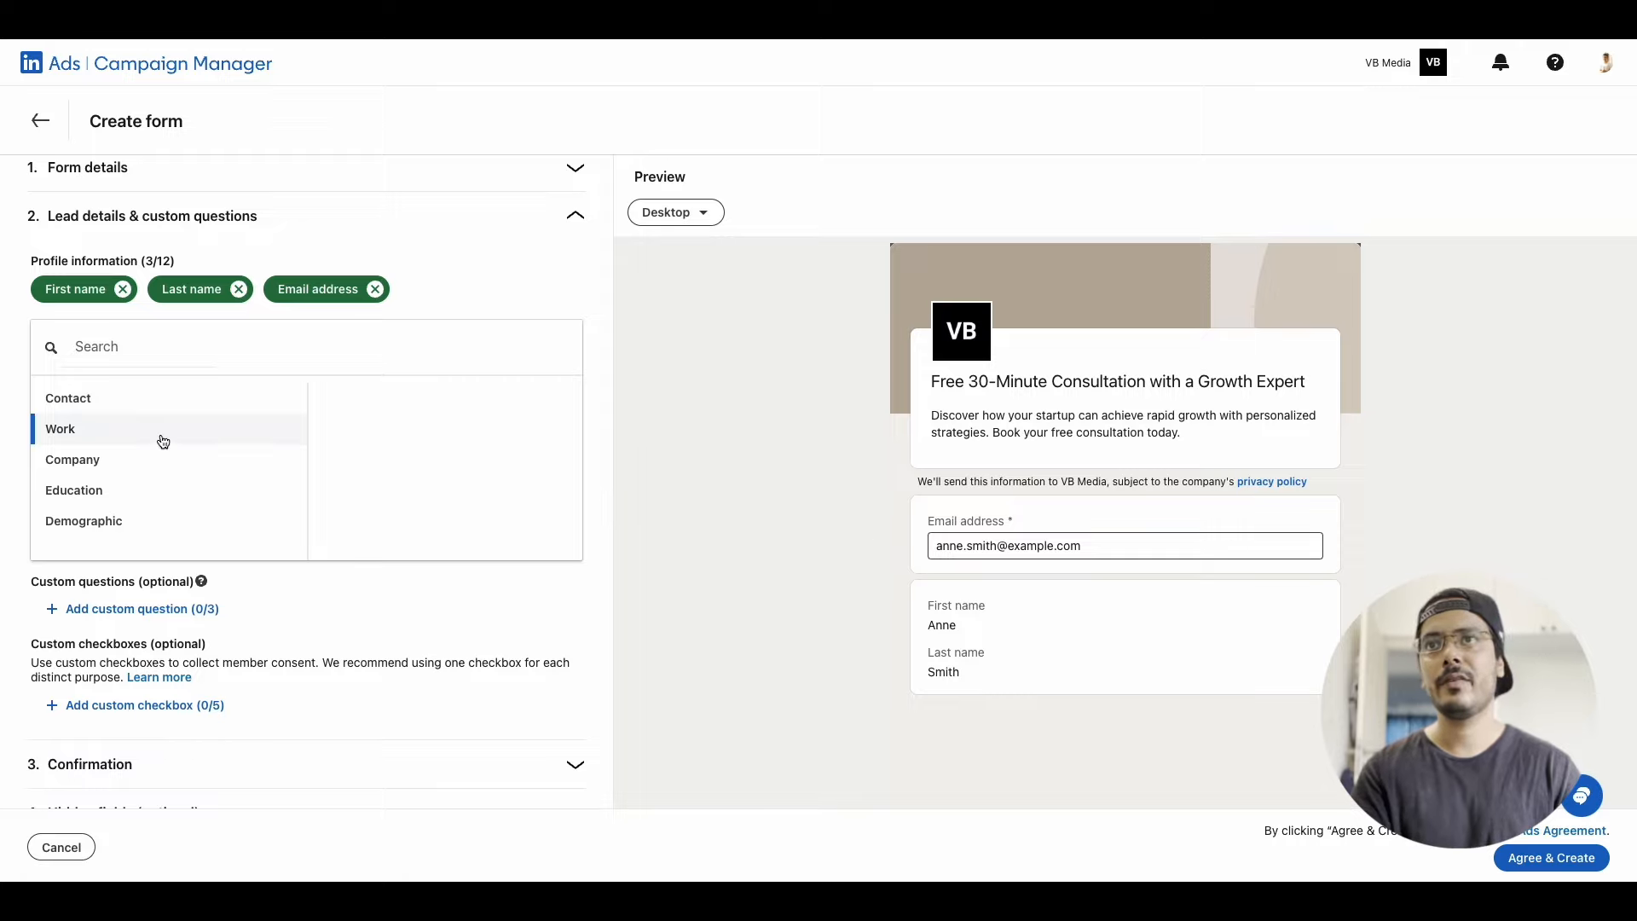
pyautogui.scroll(-1, 109, 486)
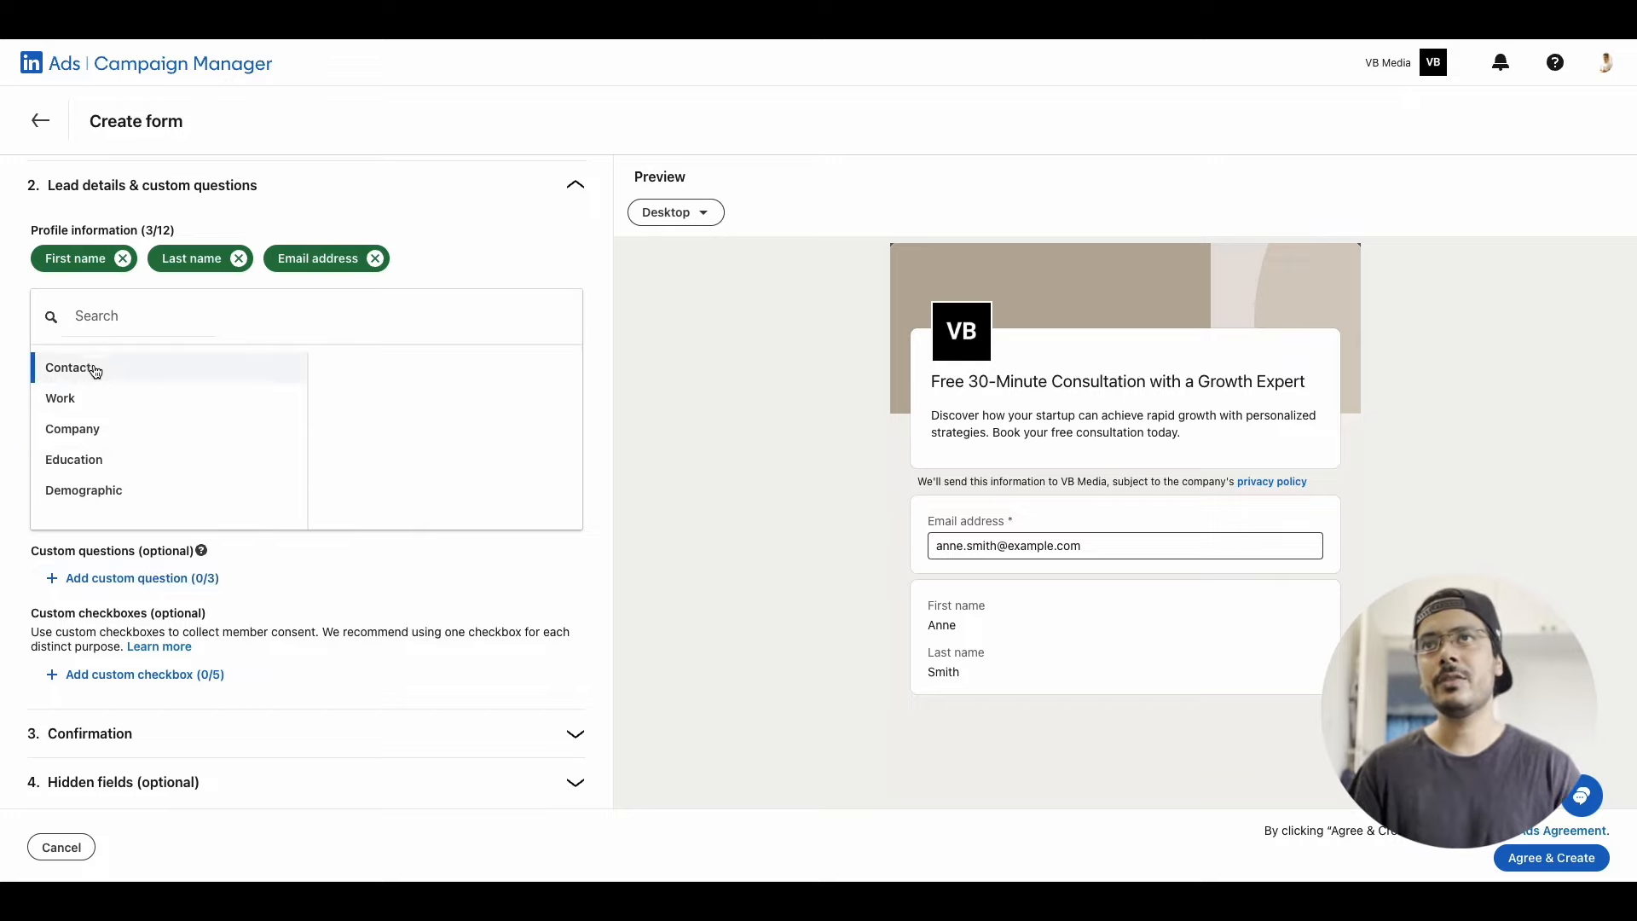
pyautogui.click(134, 448)
pyautogui.click(333, 355)
pyautogui.click(336, 392)
# Add job title, LinkedIn profile URL and phone number to the requested profile information
pyautogui.click(216, 404)
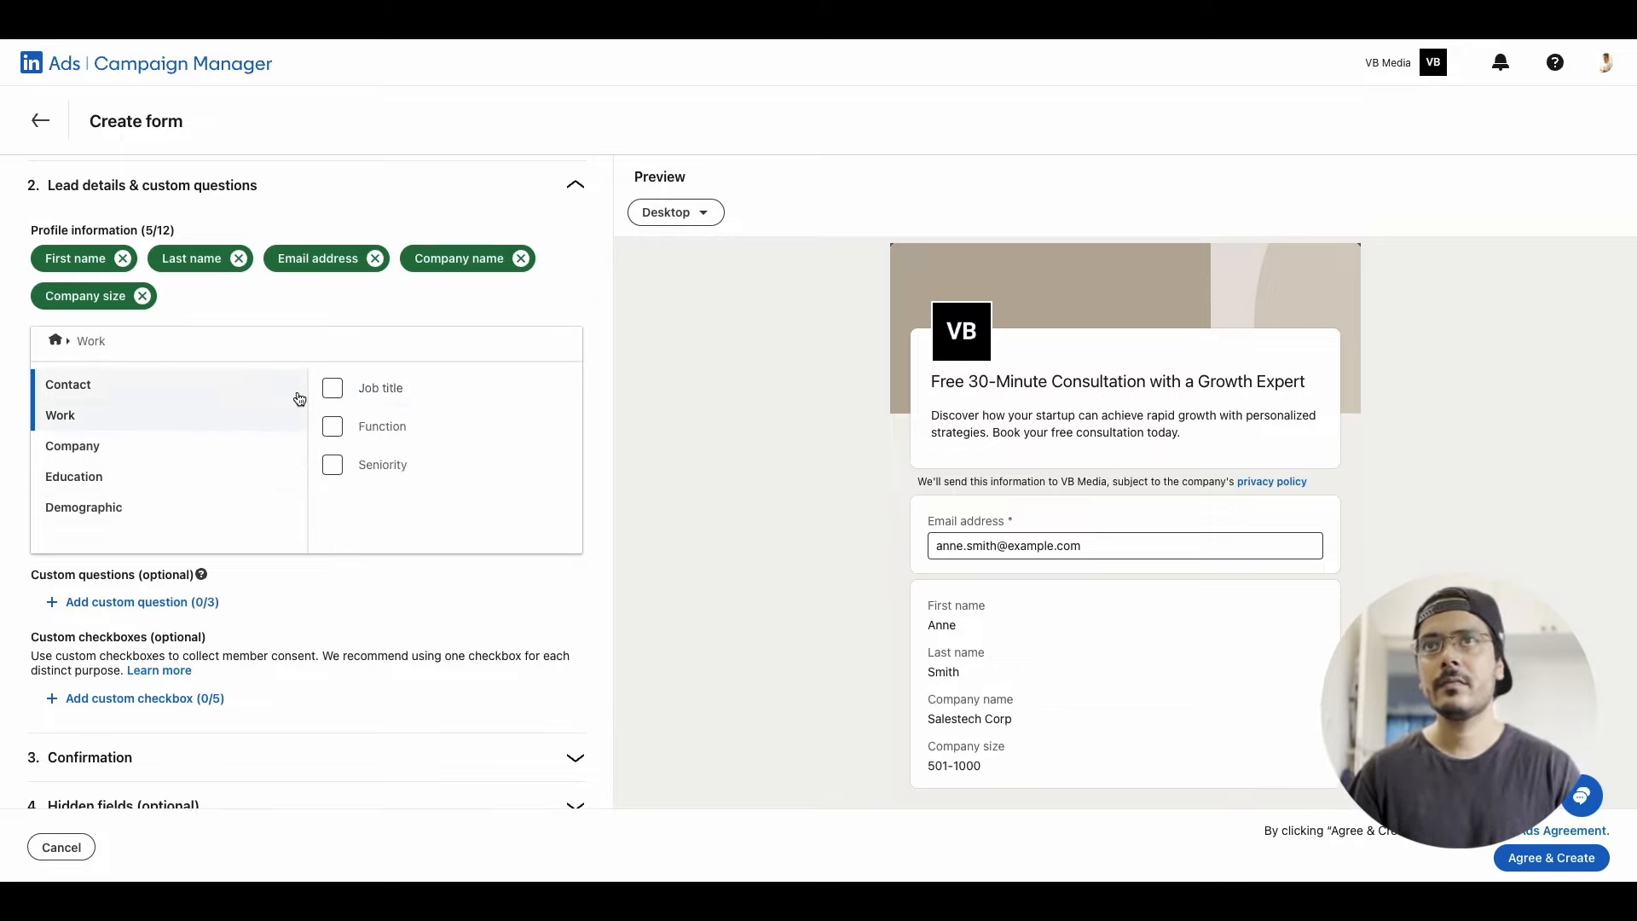
pyautogui.click(332, 388)
pyautogui.click(68, 384)
pyautogui.click(332, 503)
pyautogui.click(332, 541)
# Review the form preview with the selected profile fields from the headline down to the last field
pyautogui.scroll(-2, 798, 586)
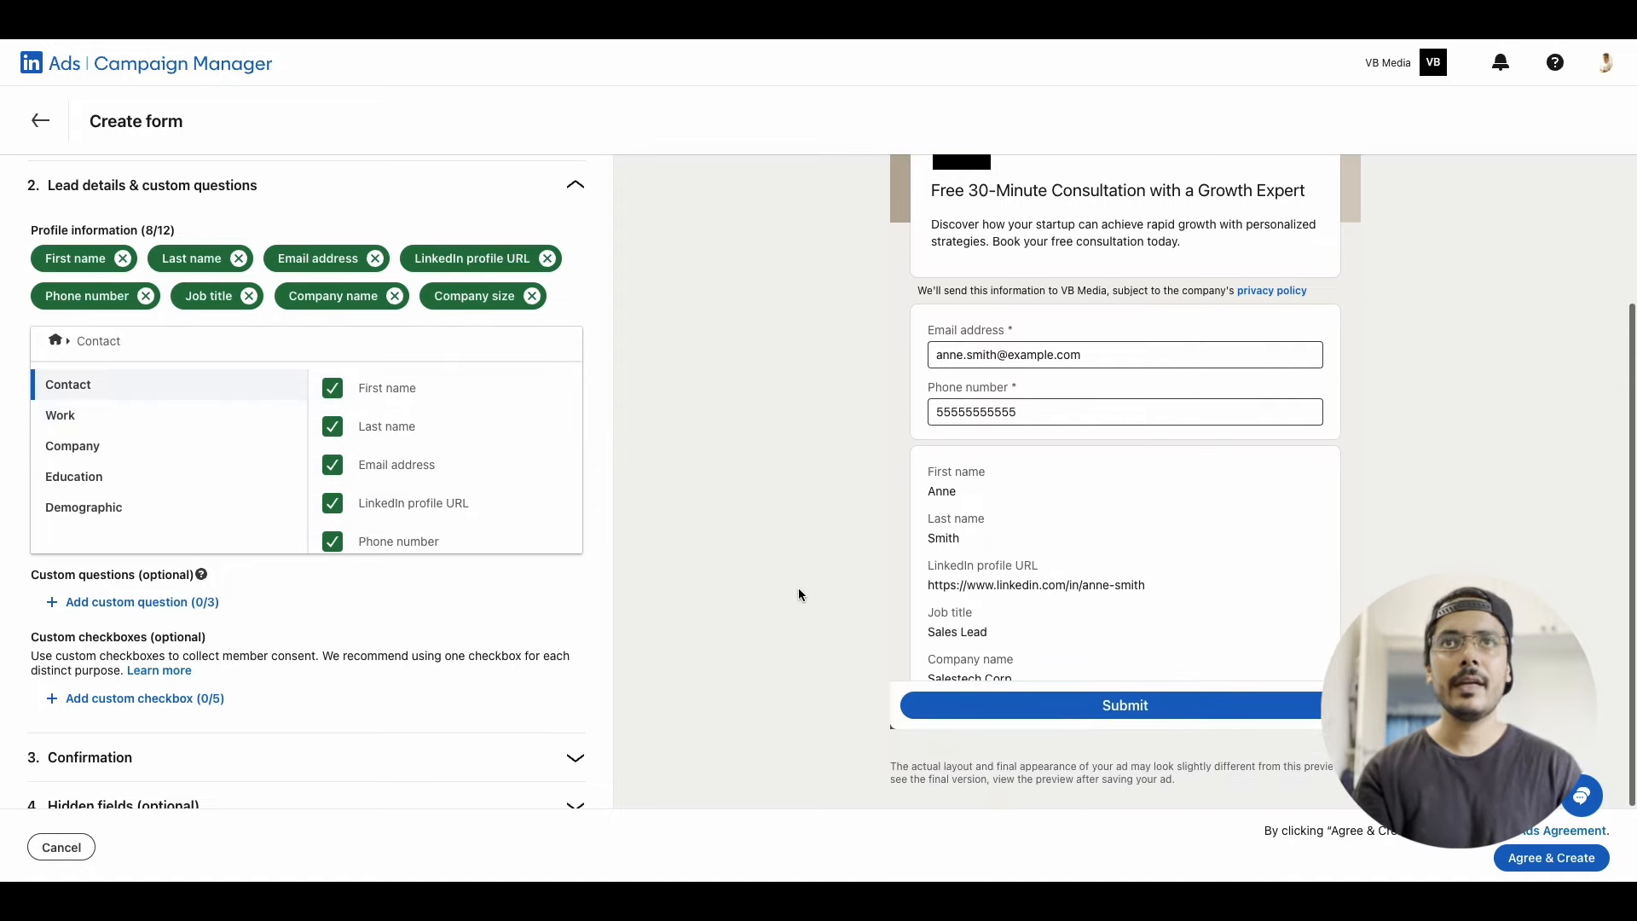
pyautogui.scroll(-2, 979, 559)
pyautogui.scroll(3, 979, 559)
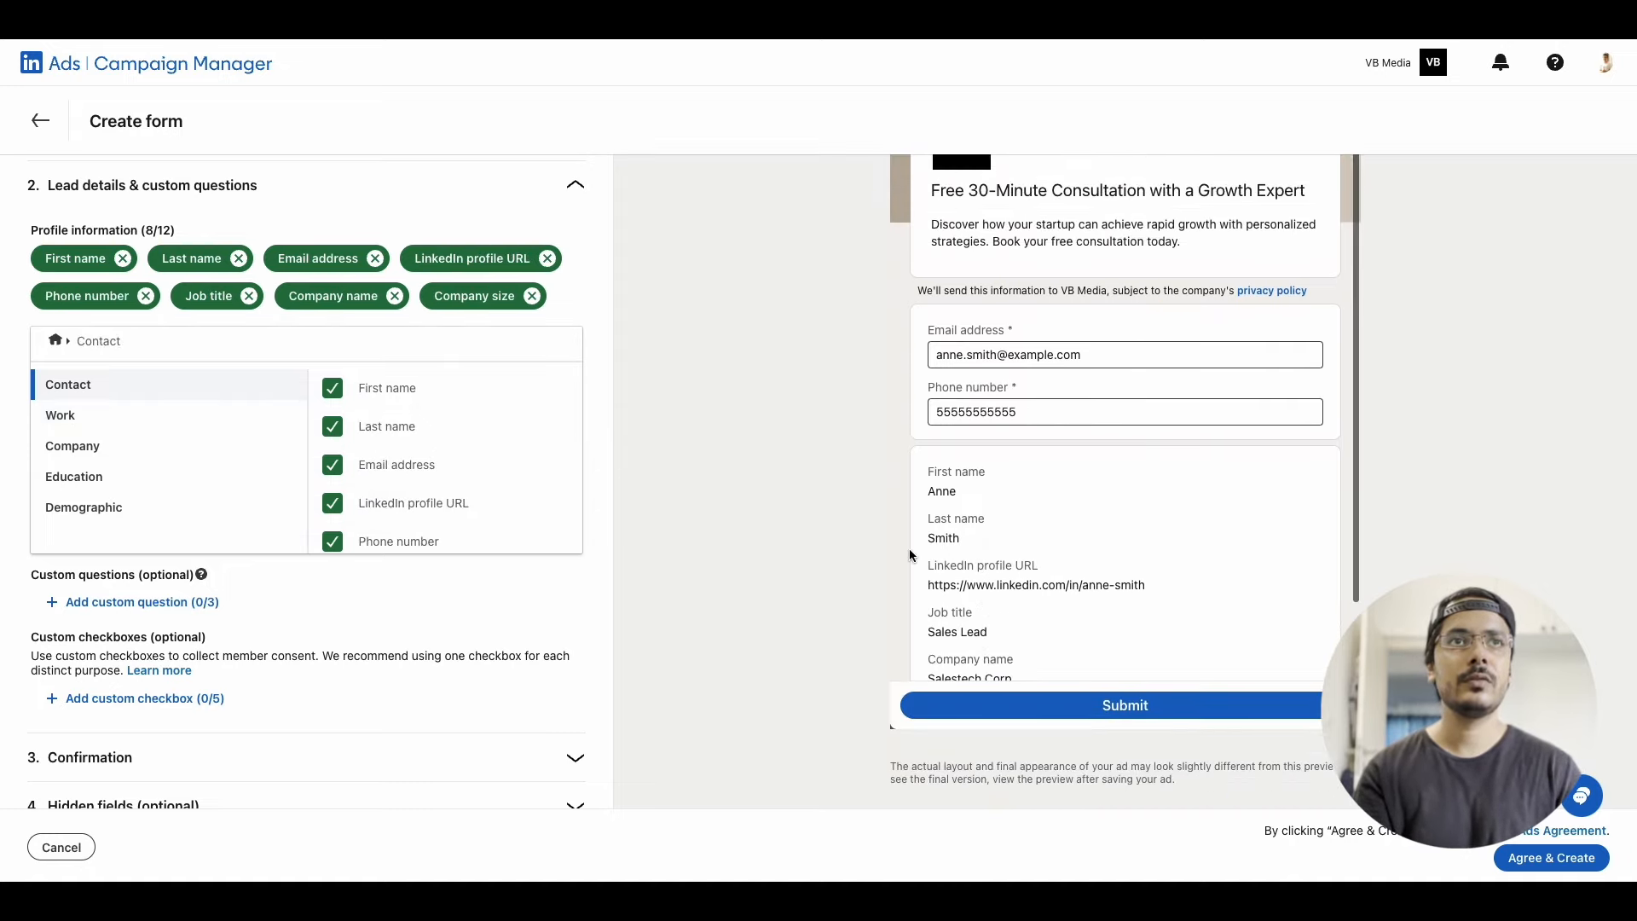
pyautogui.scroll(1, 909, 549)
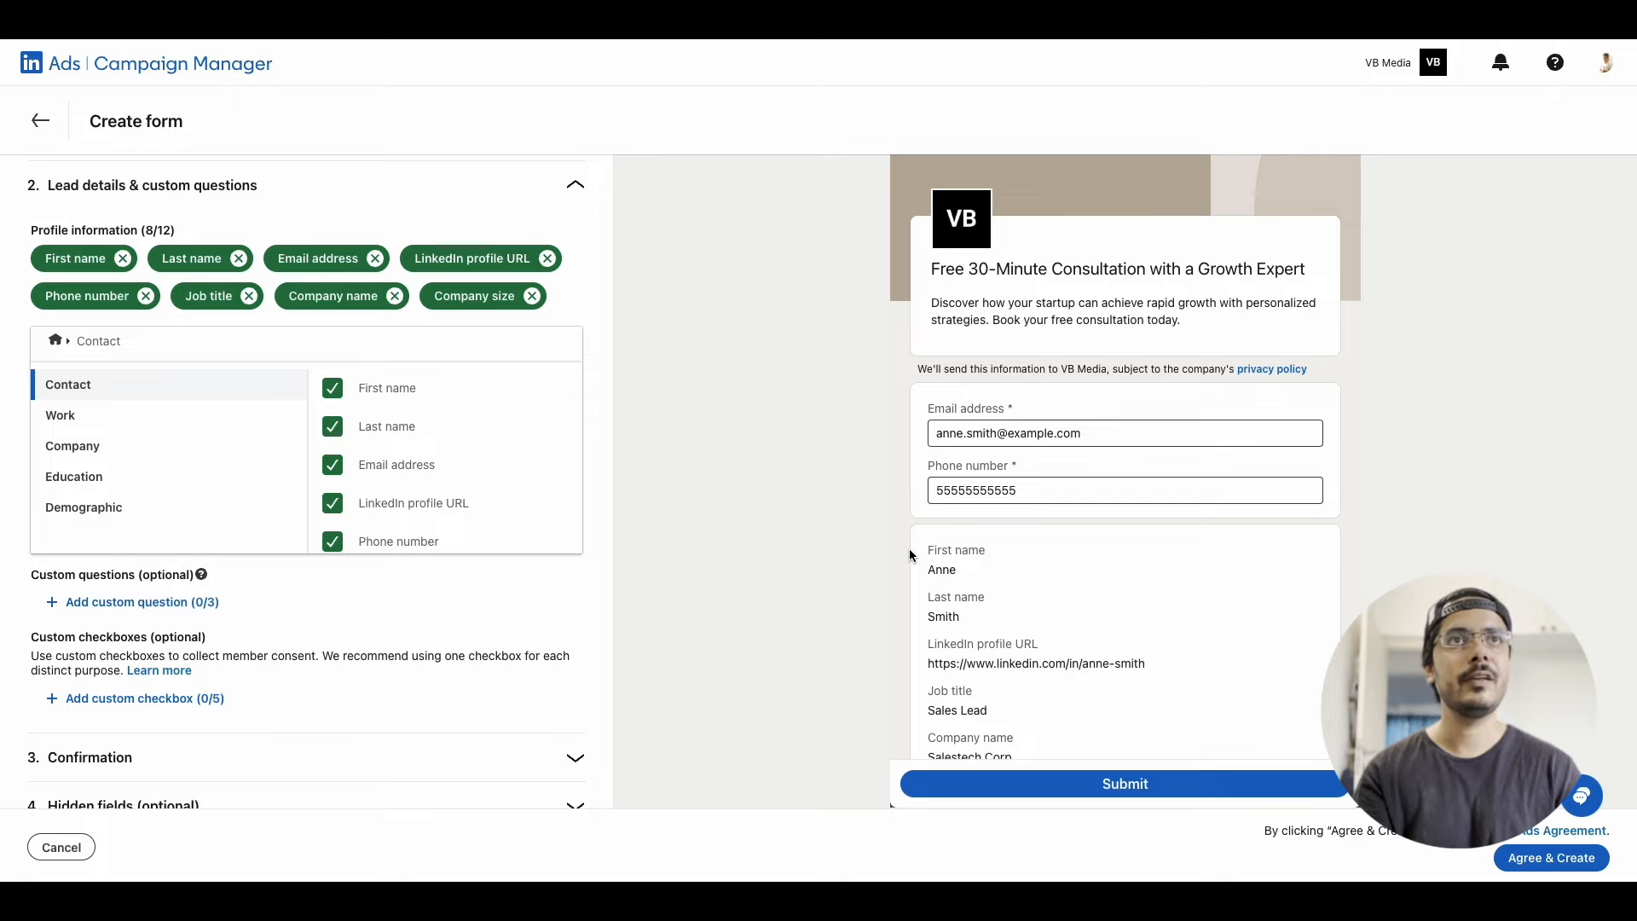
pyautogui.scroll(-1, 909, 549)
pyautogui.scroll(-1, 256, 631)
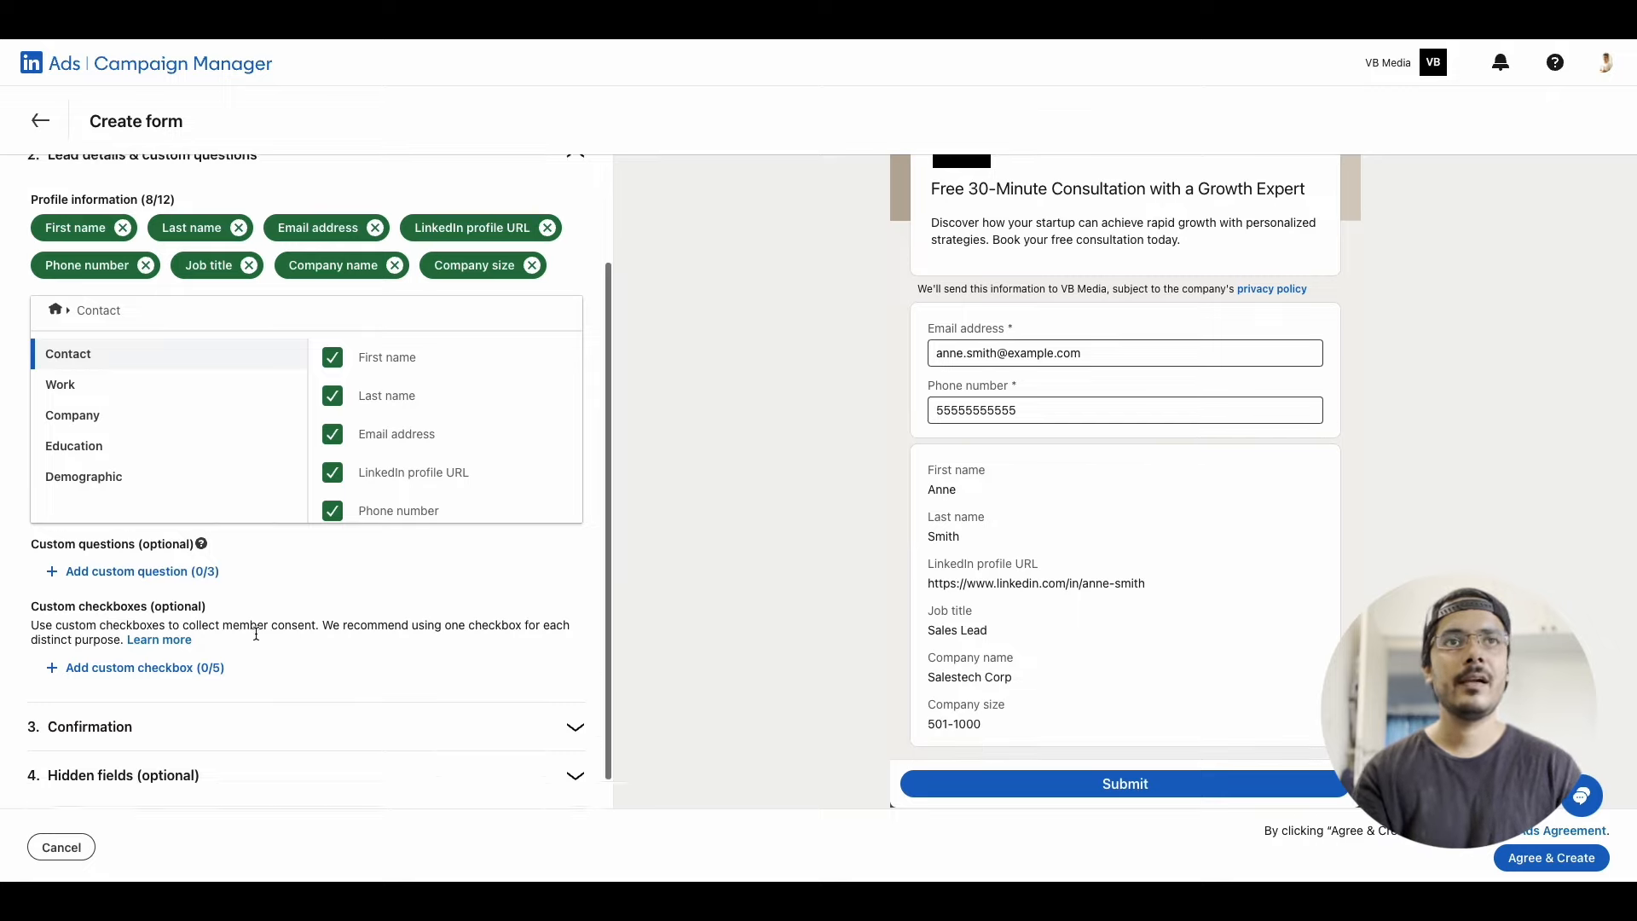
# Begin the form's confirmation message with "Thank you for booking your consultation! I'll reach out to your shortly to confirm our meeting"
pyautogui.click(182, 693)
pyautogui.click(129, 445)
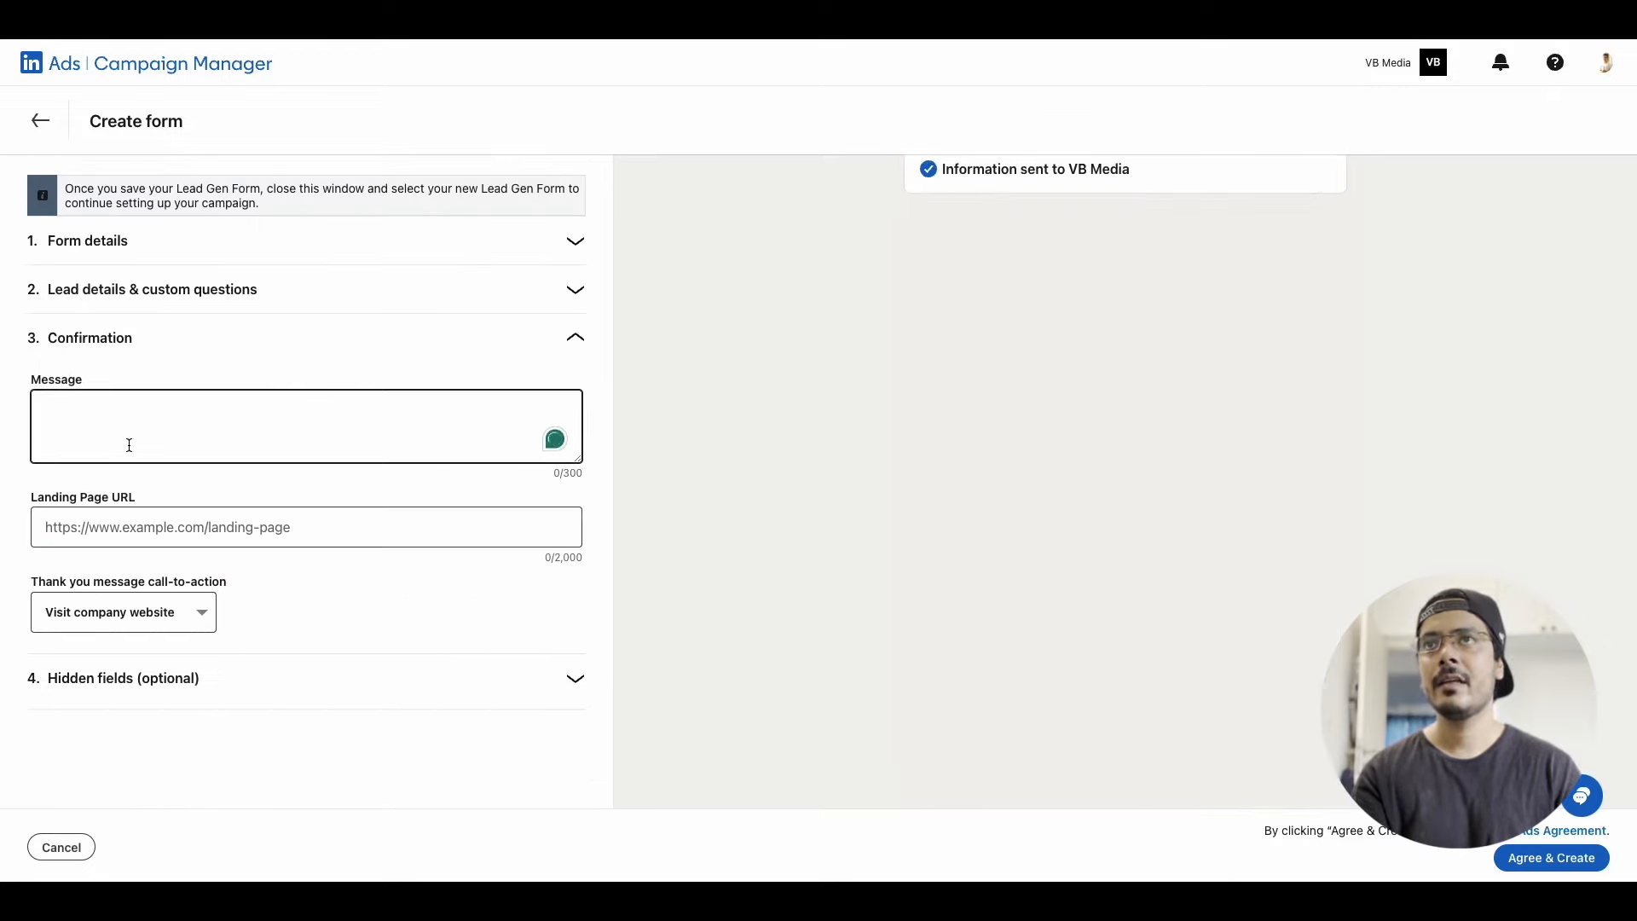
pyautogui.click(311, 687)
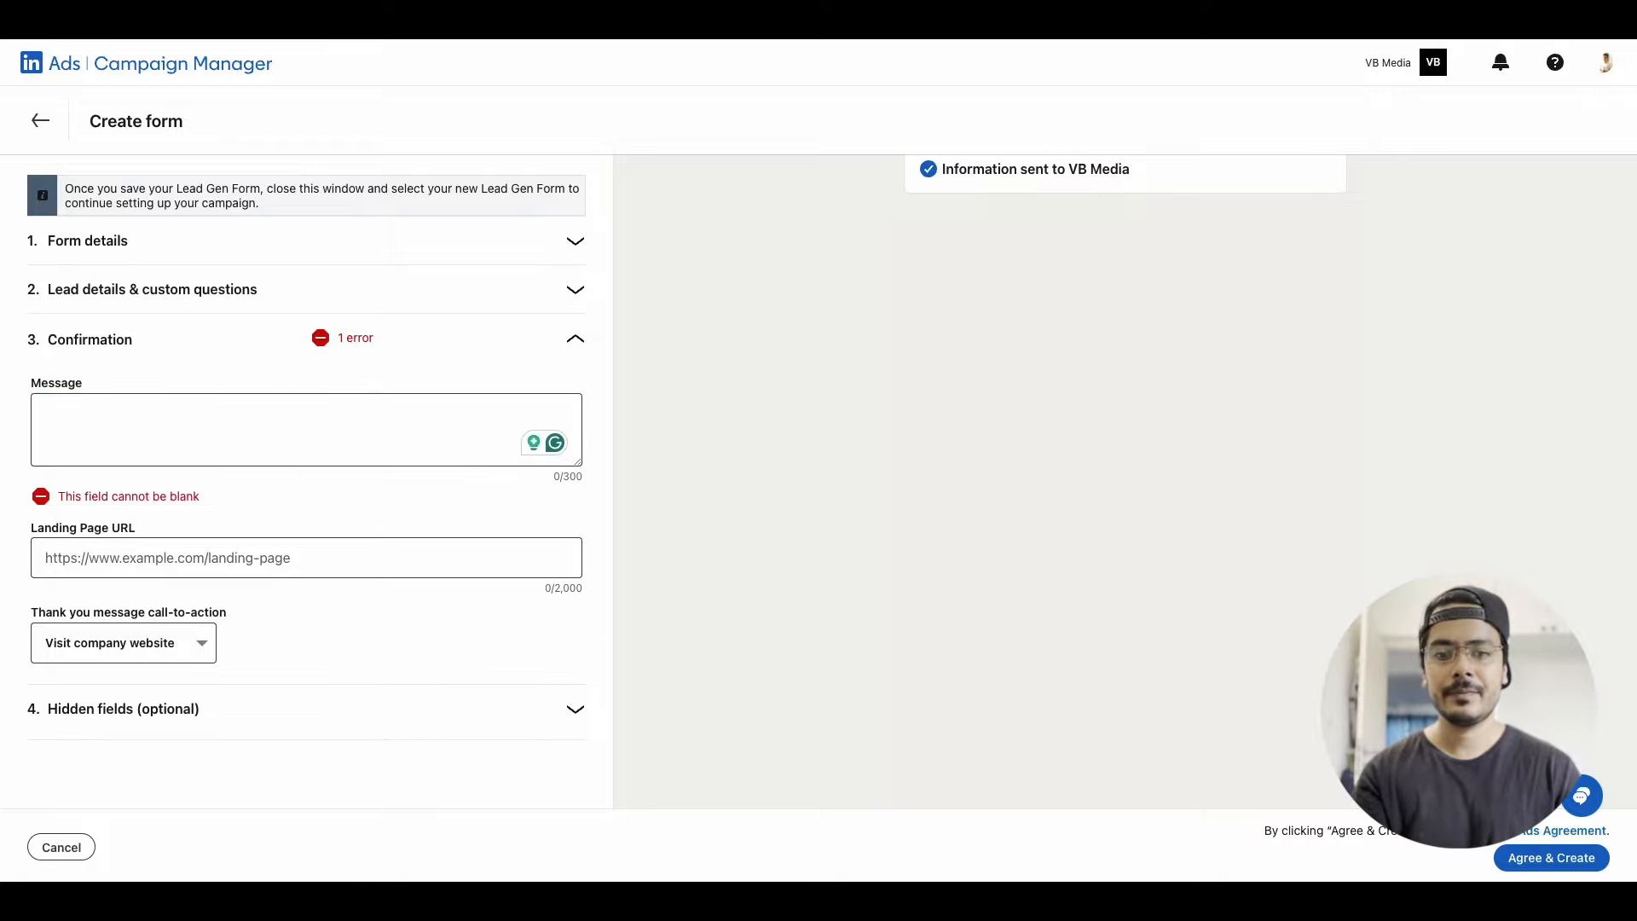
pyautogui.click(206, 441)
pyautogui.write('Thank you for booking your consultation')
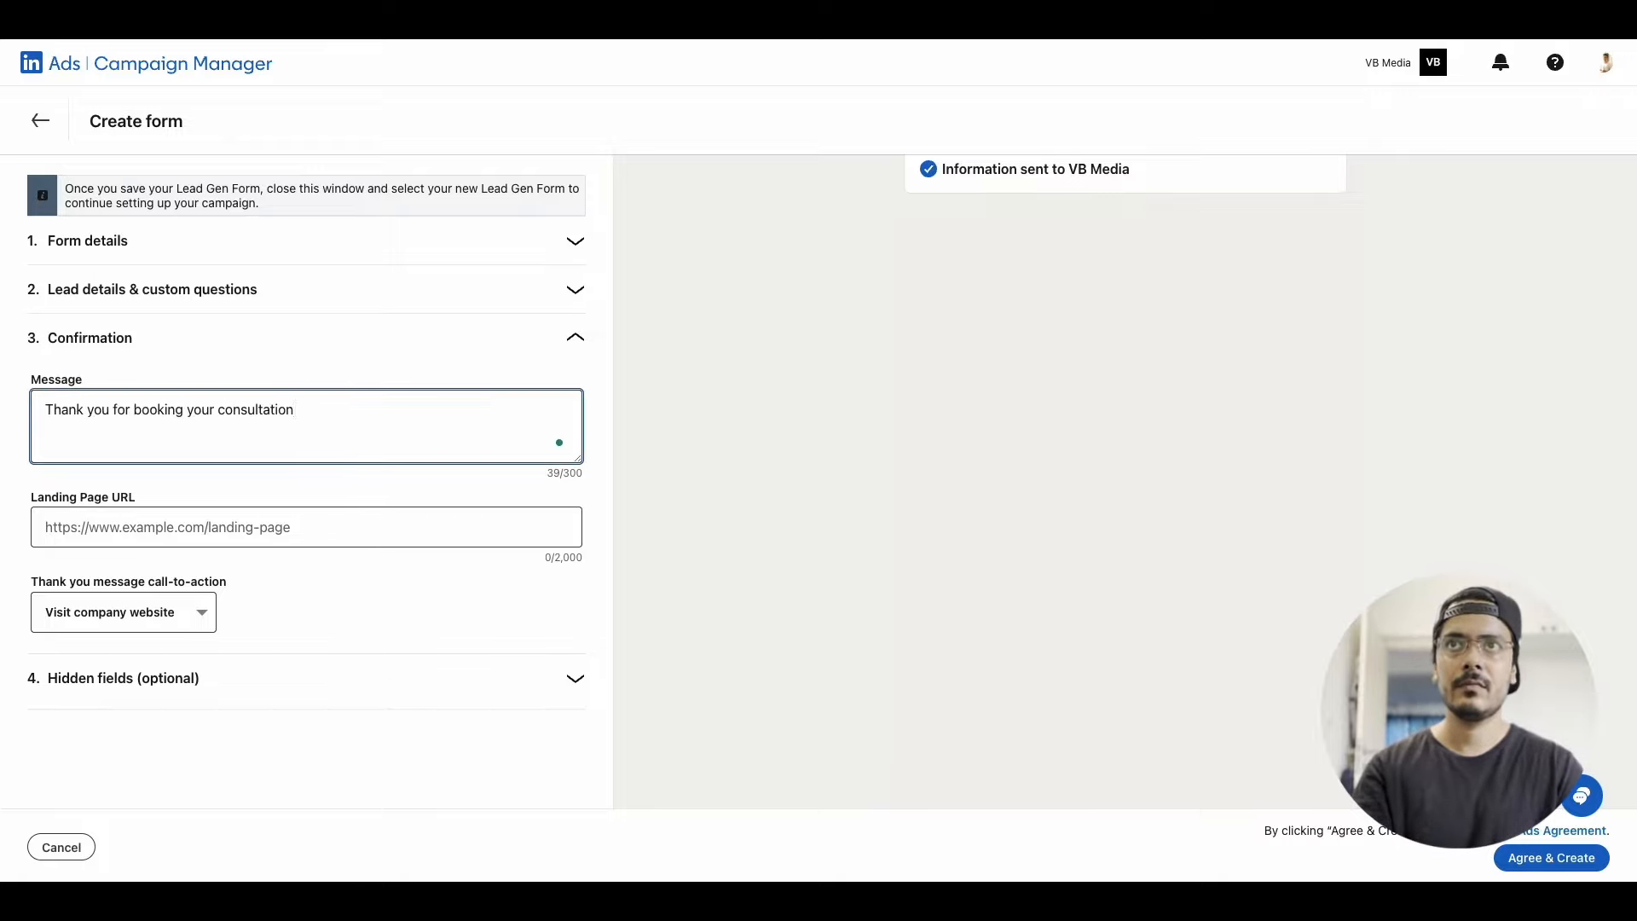
pyautogui.write("! I'll reach out to your shortly to confirm our meeting")
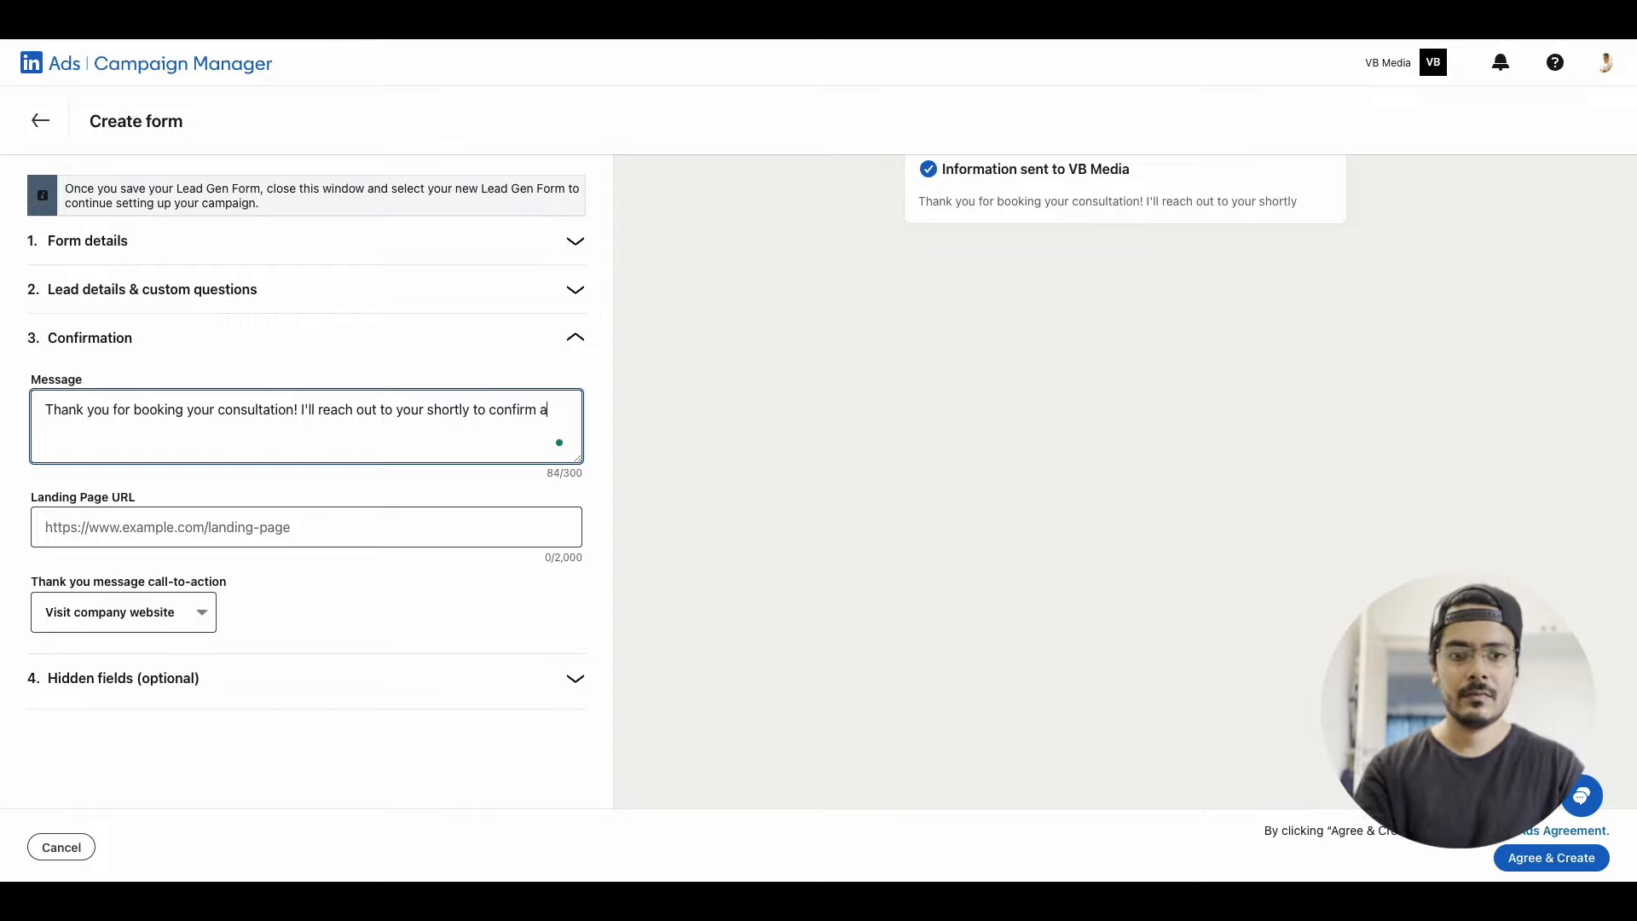
pyautogui.write(' and discuss how we can propel your s')
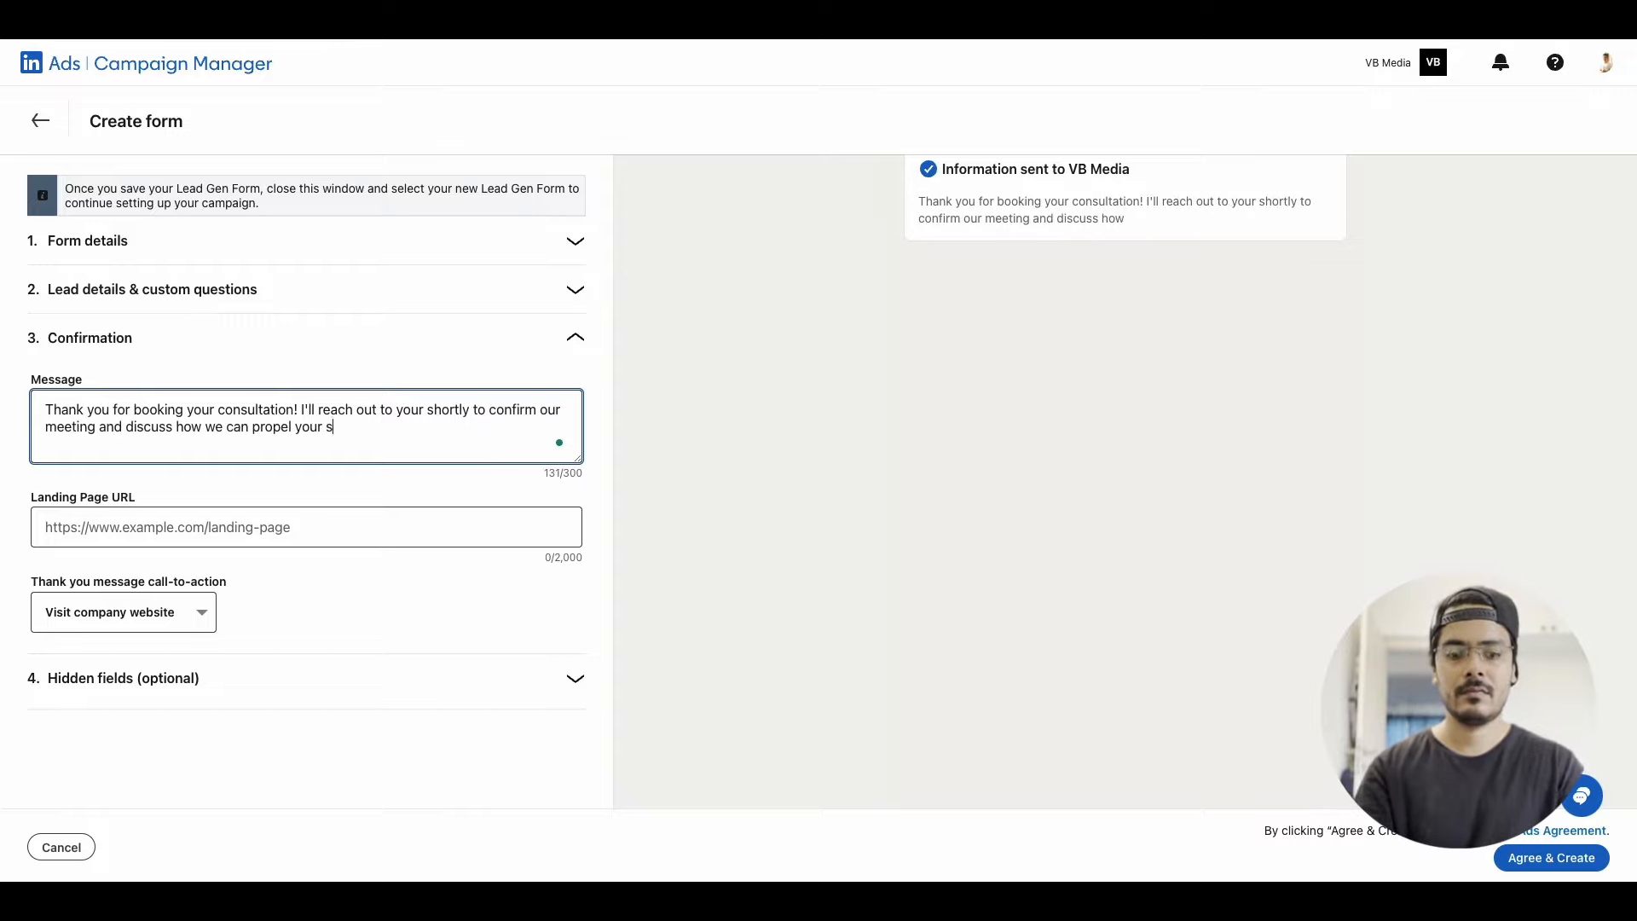
pyautogui.write('tartup to new heights.')
# Set the confirmation's landing page URL to the advertiser website's home page and create the Lead Gen Form
pyautogui.click(168, 531)
pyautogui.click(196, 572)
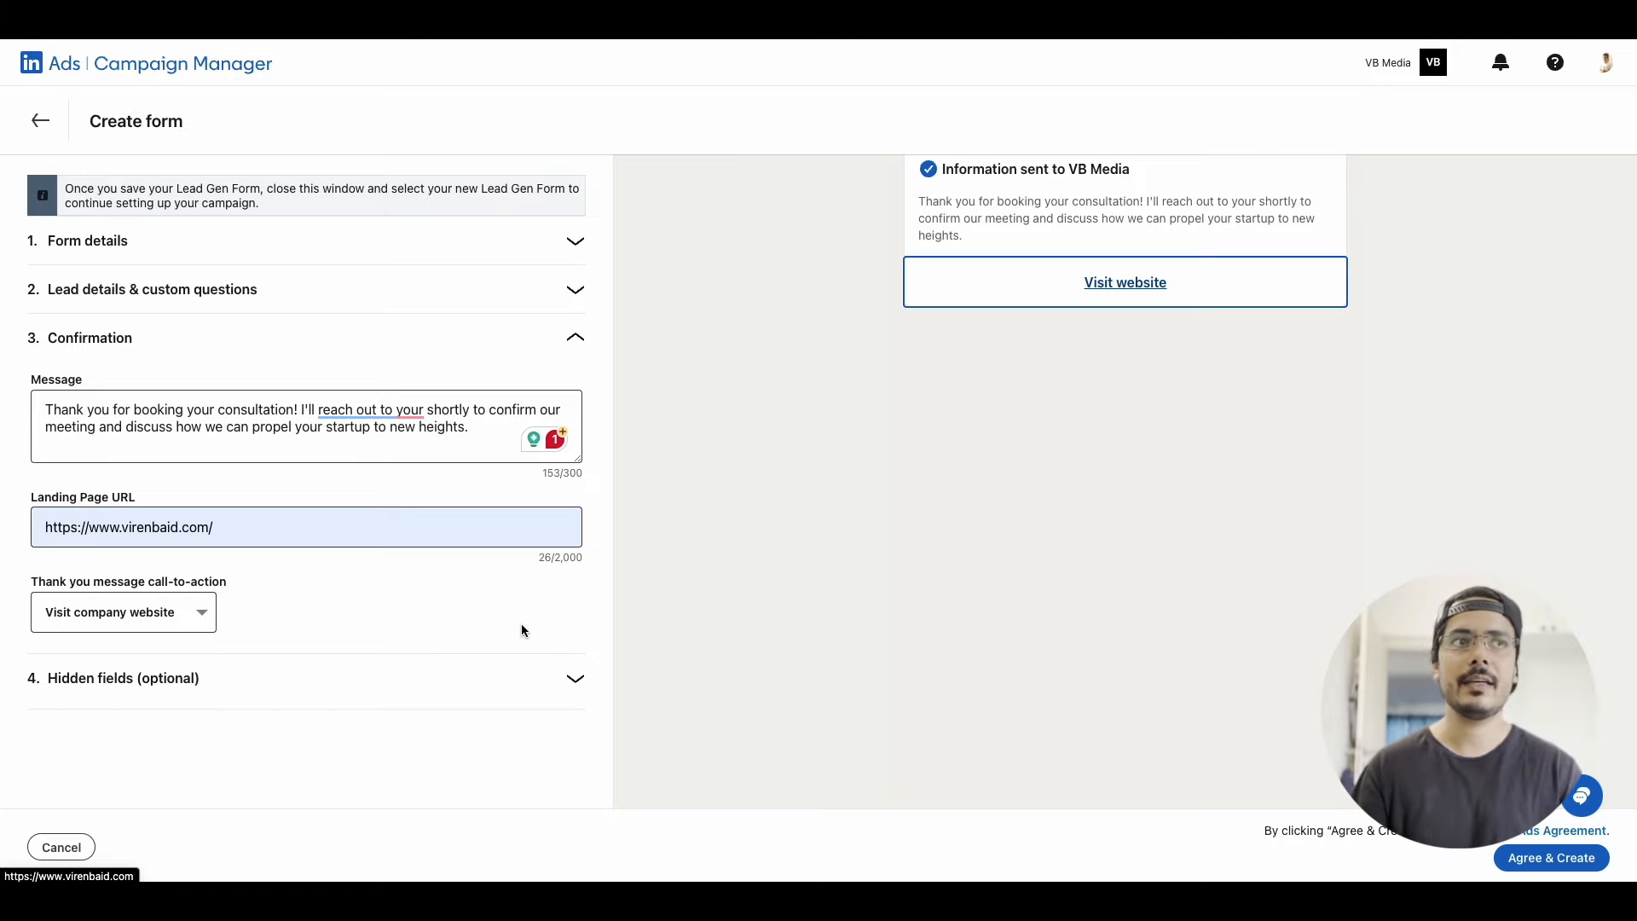
pyautogui.click(1570, 856)
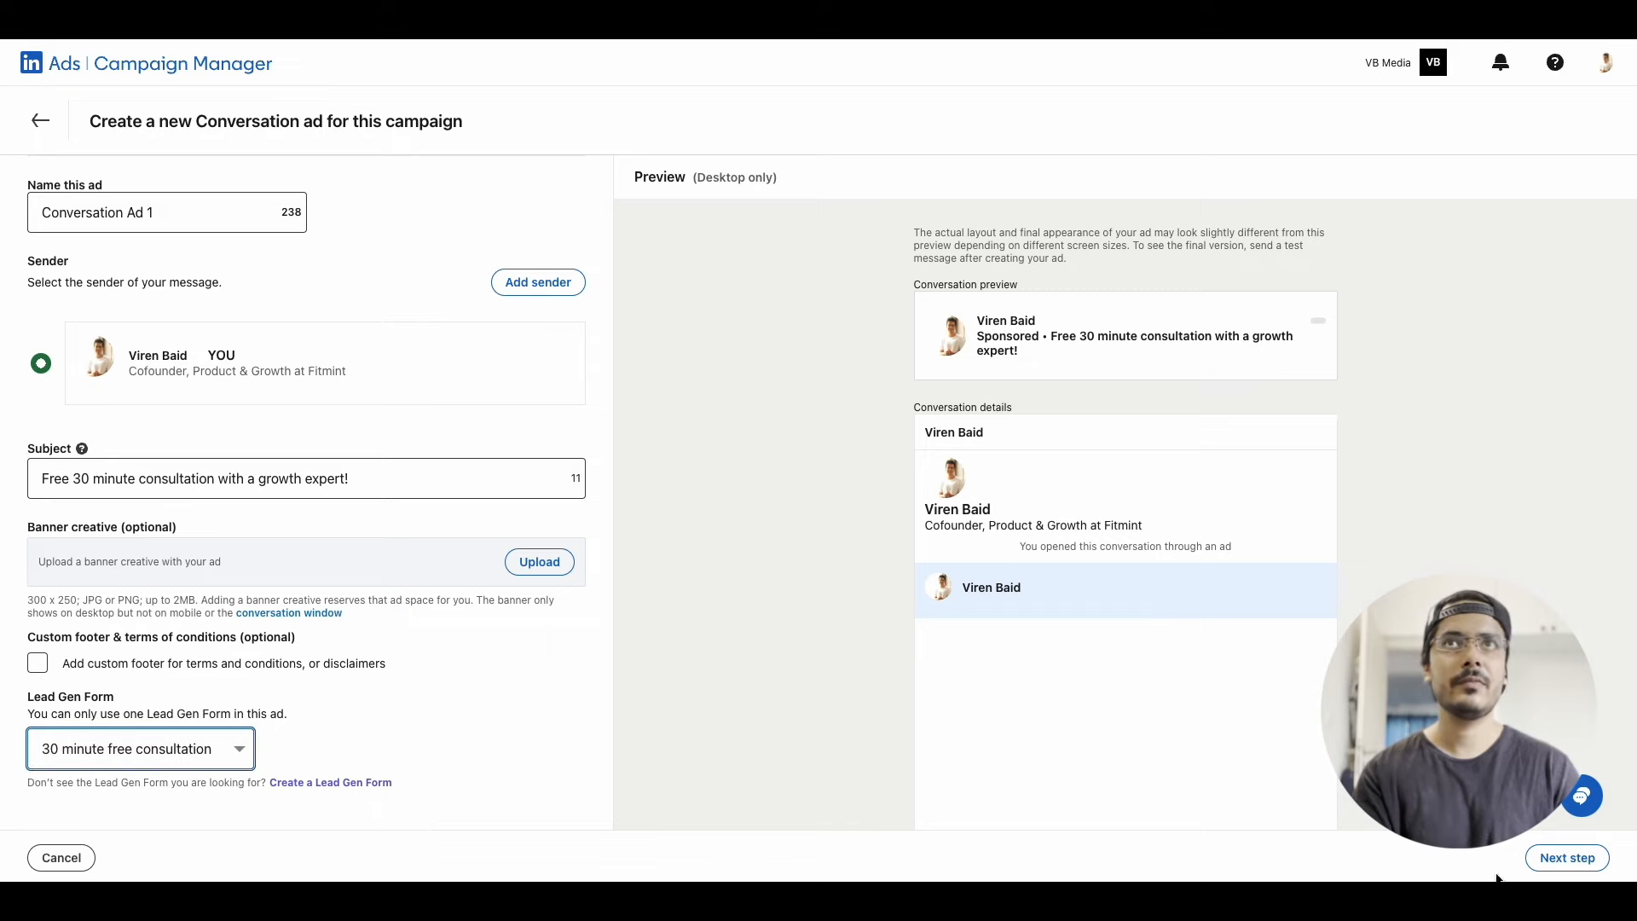
# Proceed to the ad's template selection and examine the conversation preview of the "Recruit new hires" template
pyautogui.click(1567, 857)
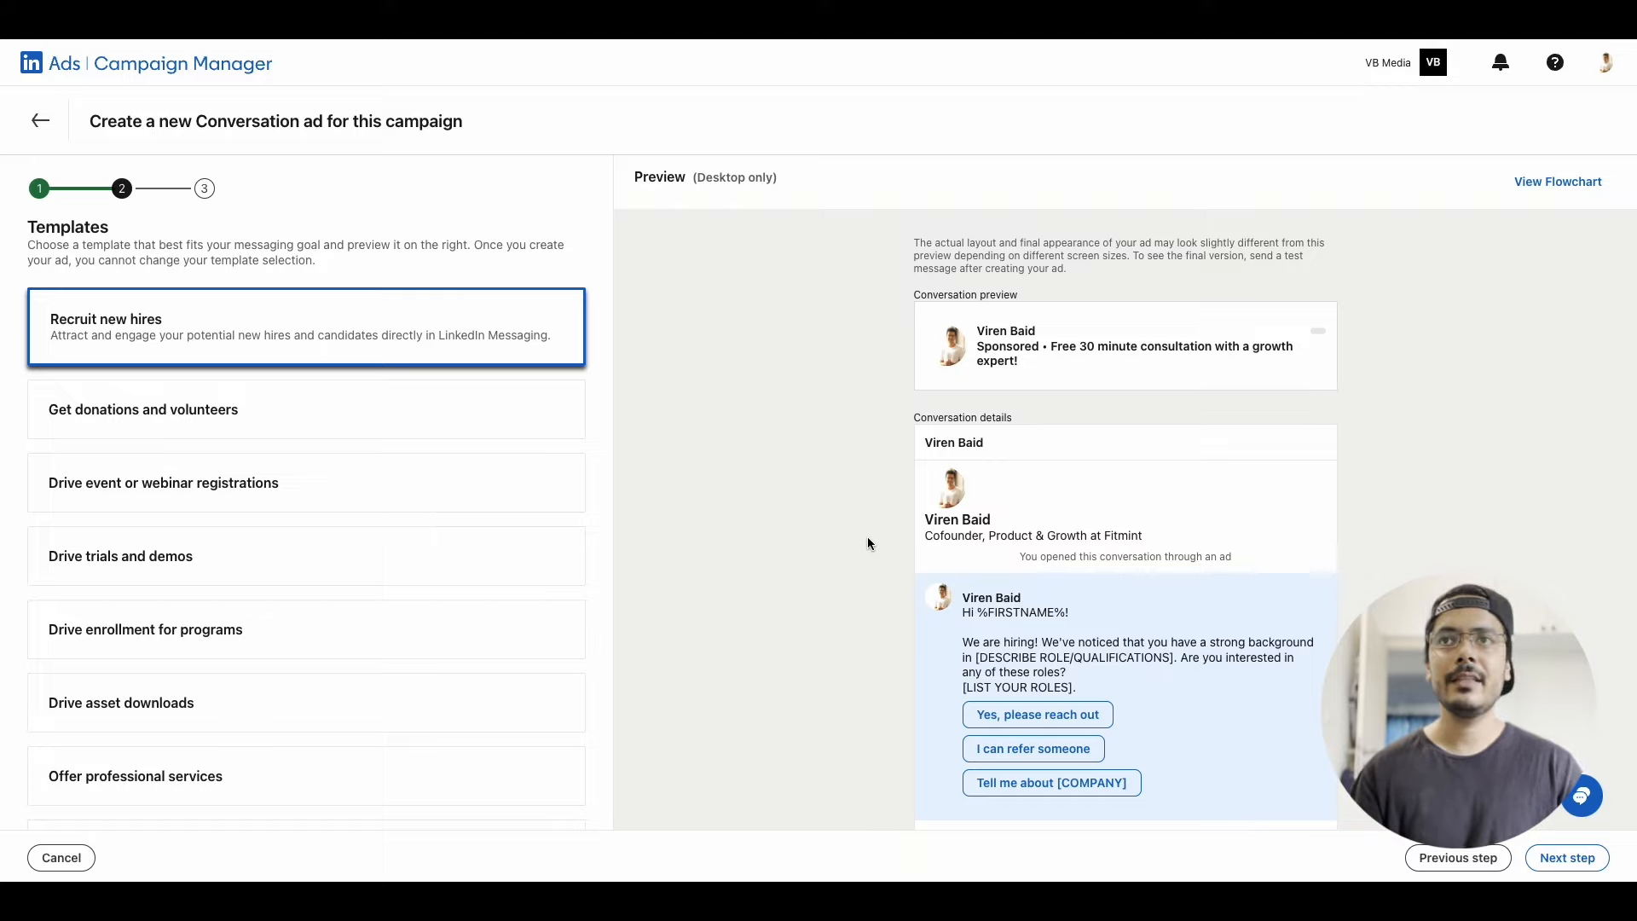
pyautogui.scroll(-1, 1076, 484)
pyautogui.scroll(-2, 1076, 484)
pyautogui.scroll(3, 1074, 476)
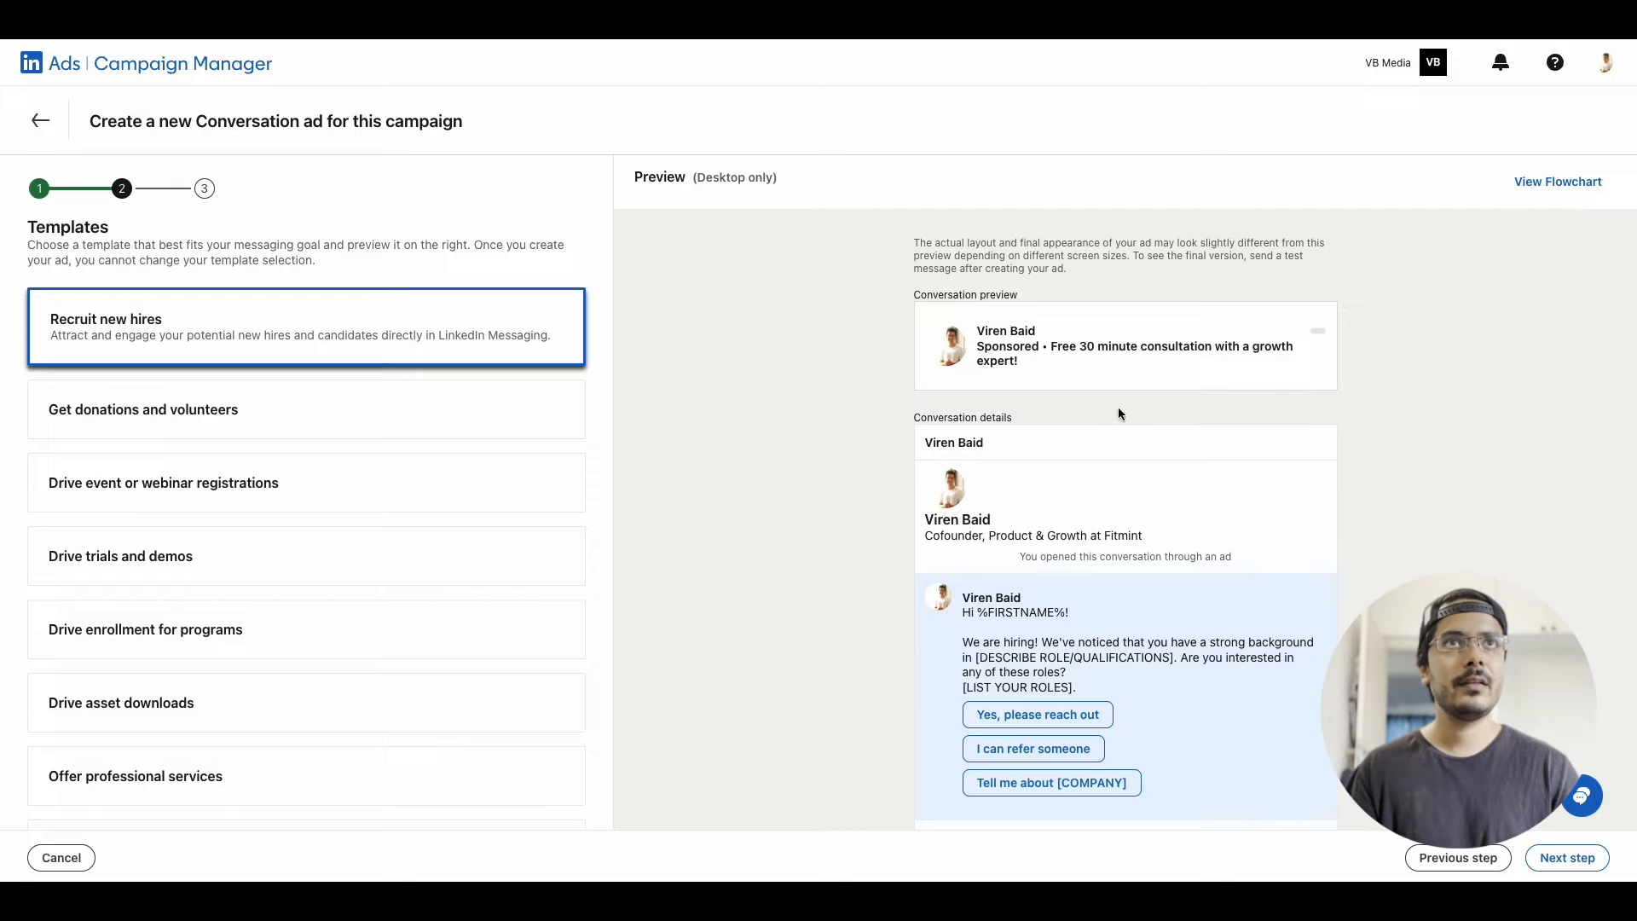
pyautogui.scroll(-2, 1122, 412)
pyautogui.scroll(2, 1117, 453)
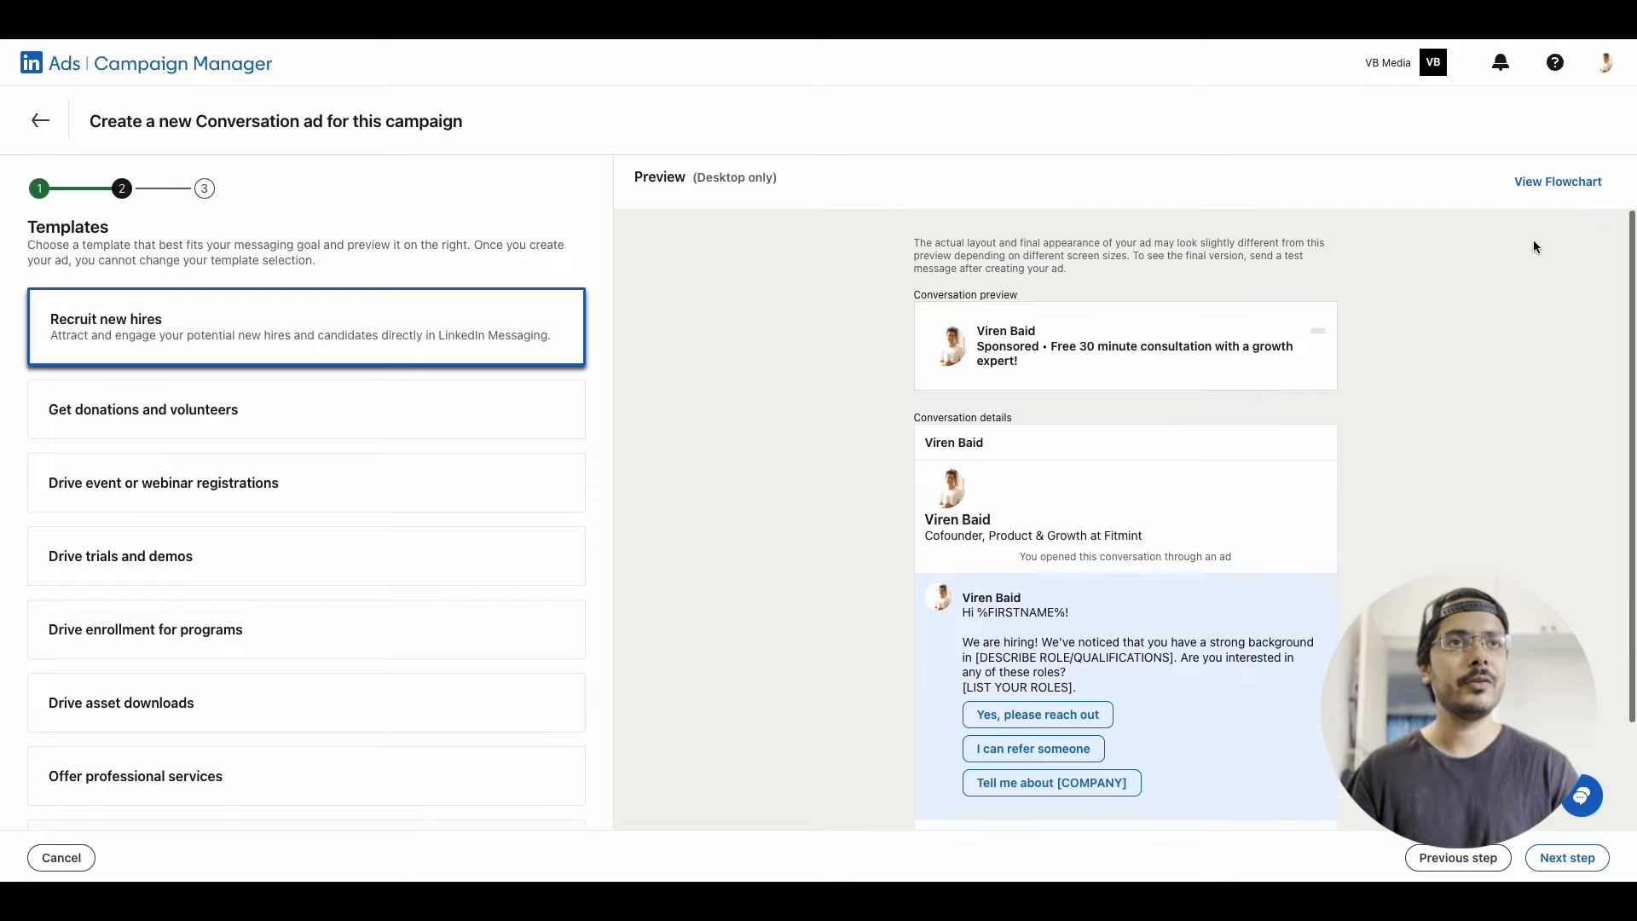
# Examine the flowchart of the "Recruit new hires" template and browse the other available conversation templates
pyautogui.click(1556, 182)
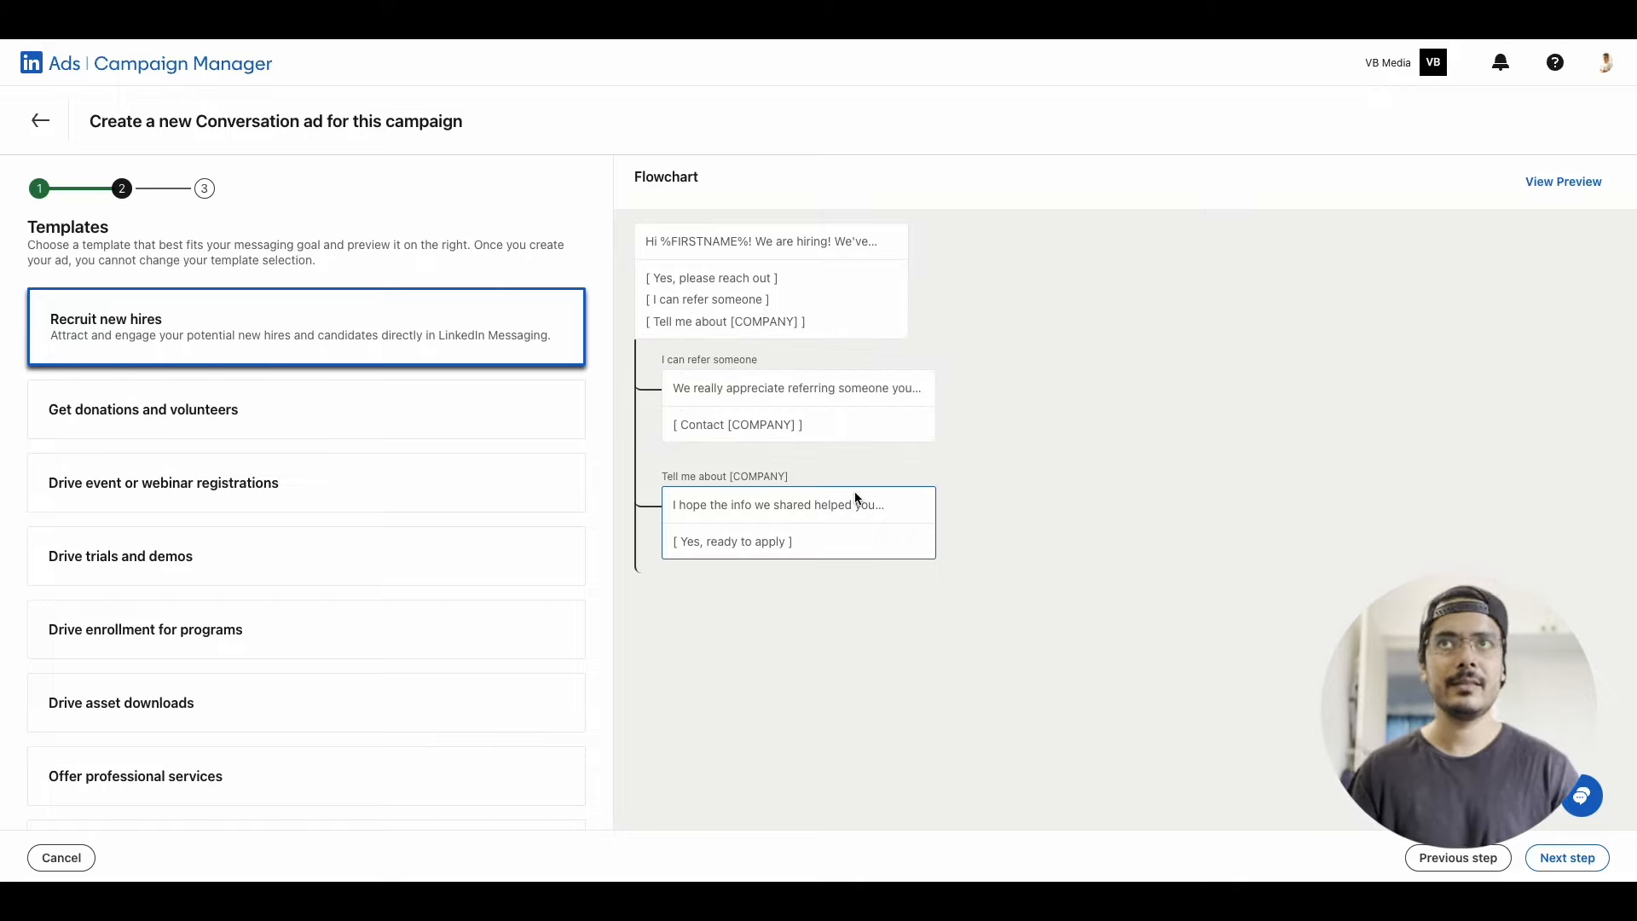
pyautogui.scroll(-3, 457, 559)
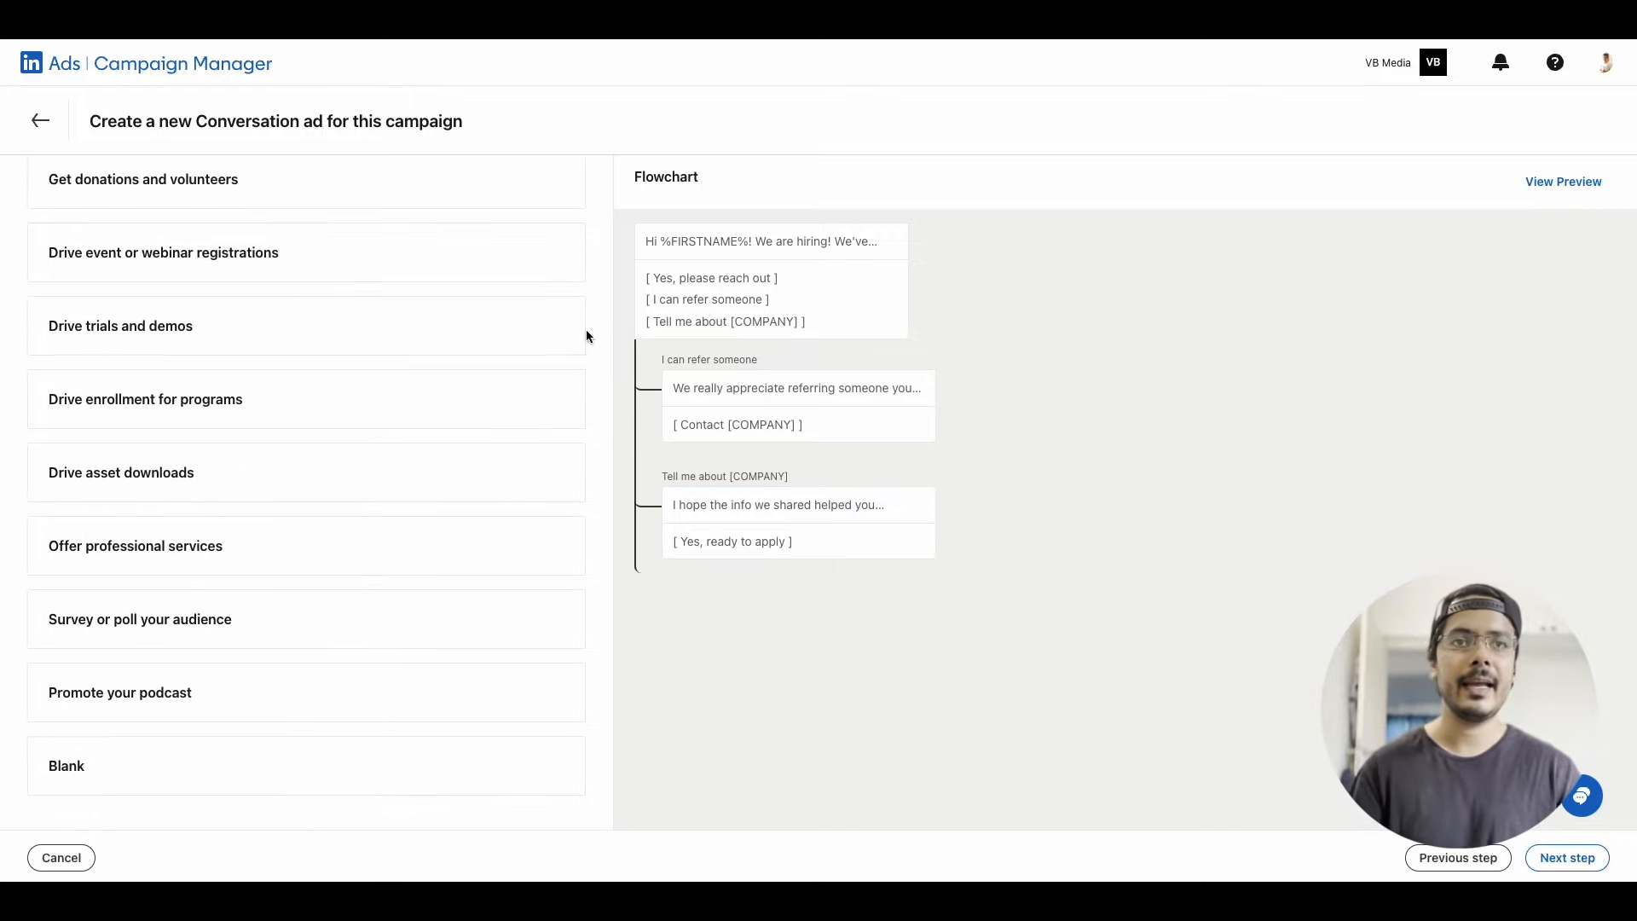
pyautogui.scroll(1, 263, 691)
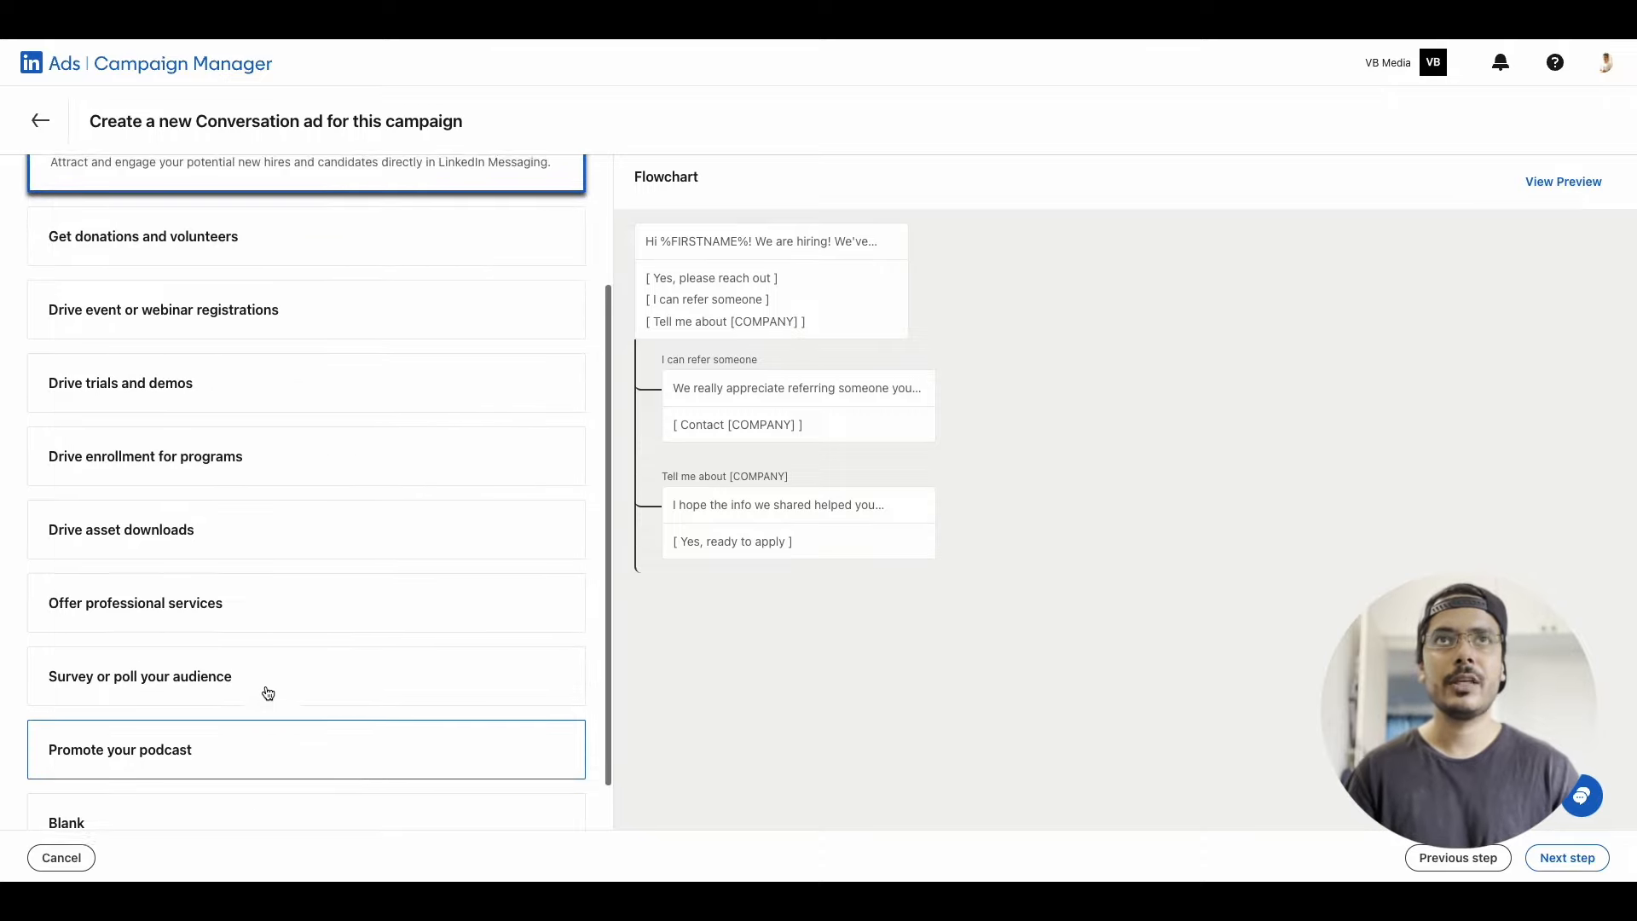
pyautogui.scroll(2, 183, 646)
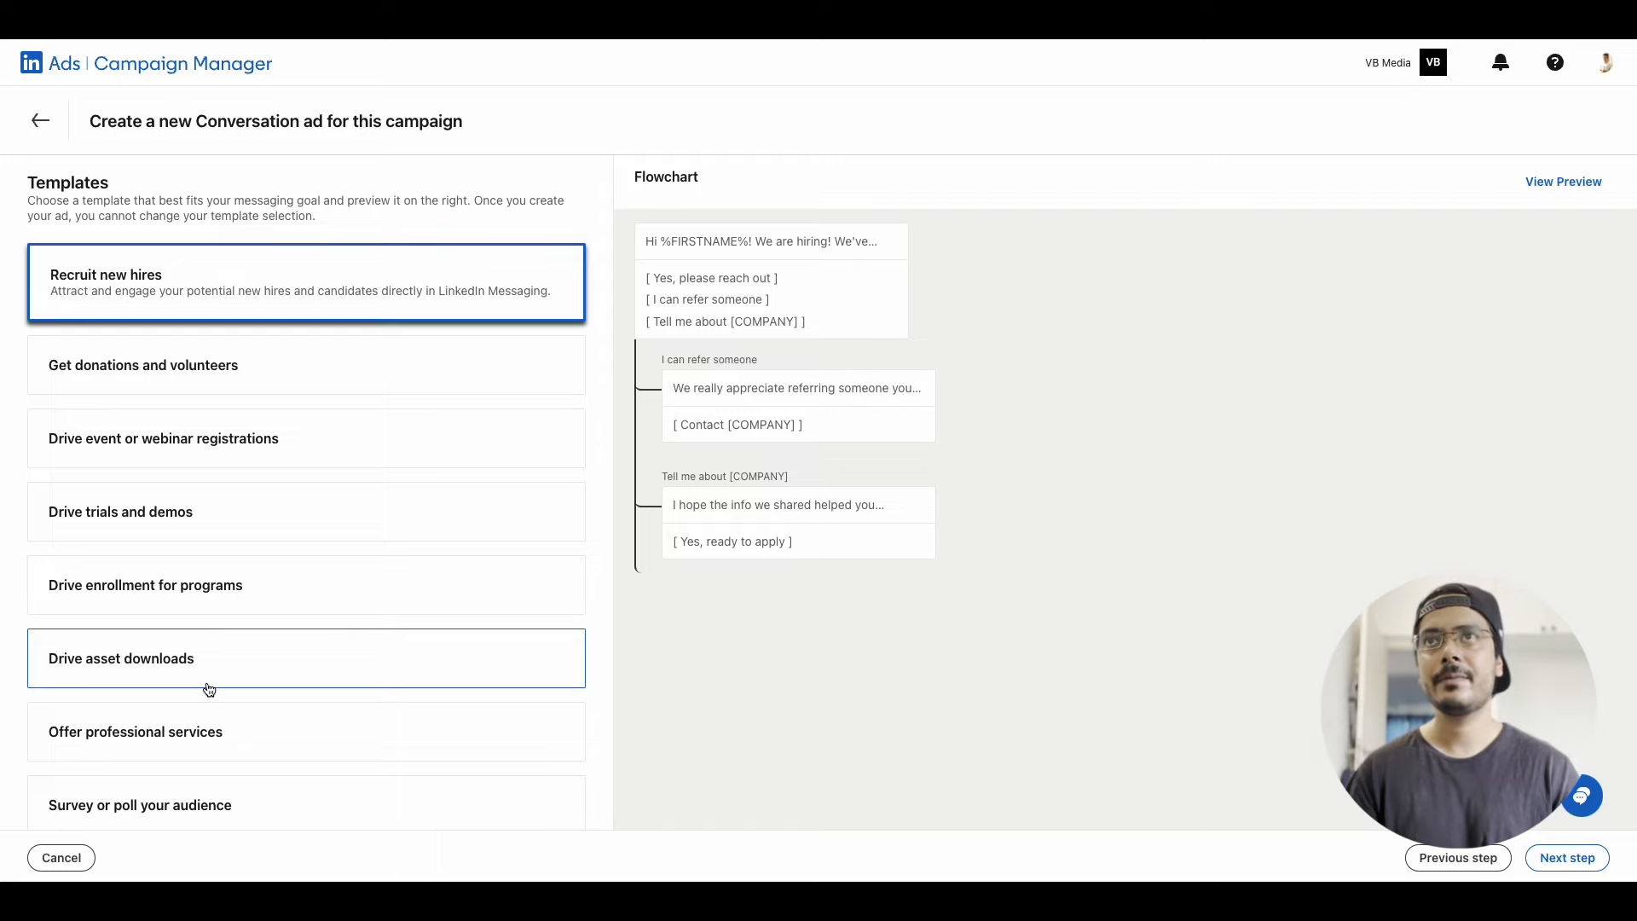
# Select the "Drive trials and demos" template, checking its flowchart and conversation preview, and continue to the ad builder
pyautogui.click(224, 529)
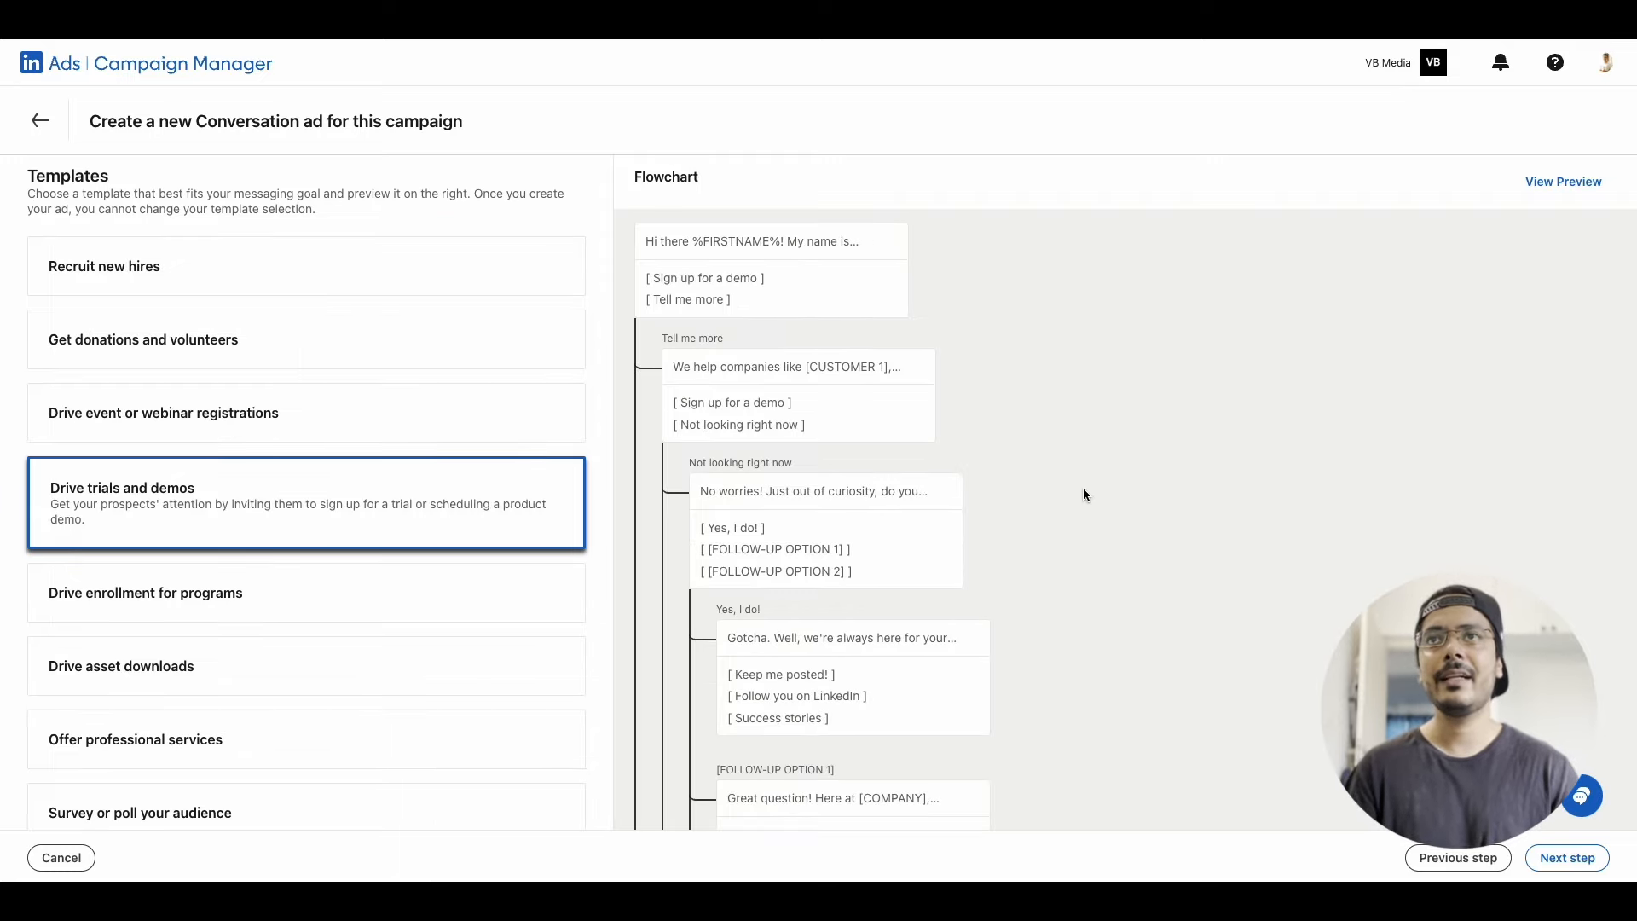
pyautogui.scroll(-5, 1083, 494)
pyautogui.scroll(5, 1083, 495)
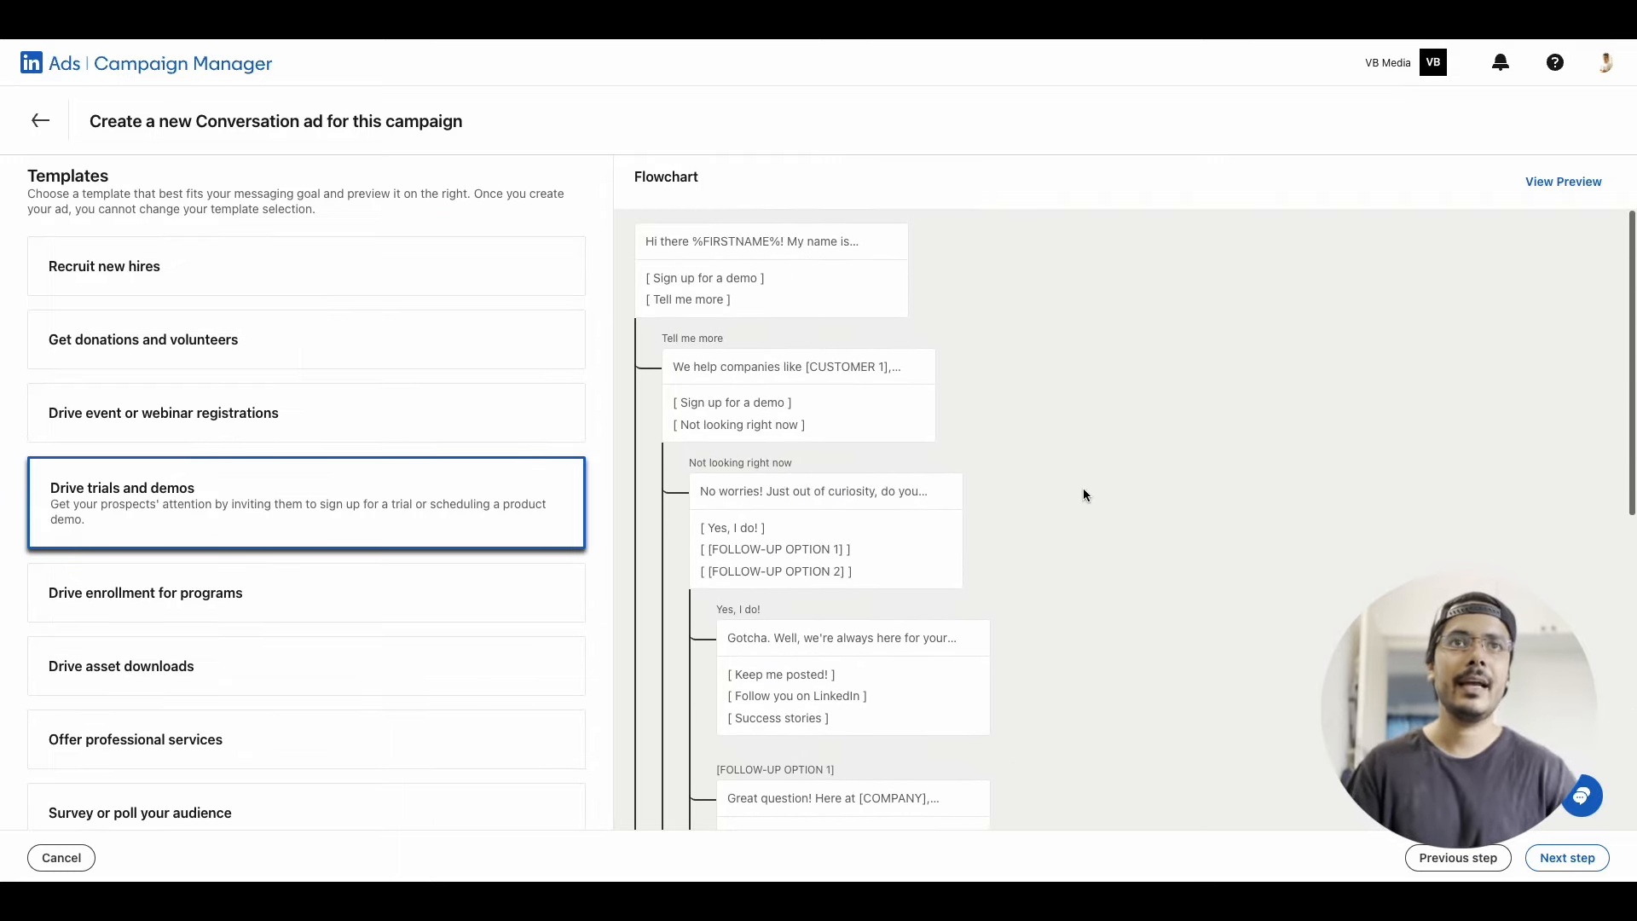
pyautogui.scroll(-8, 948, 392)
pyautogui.scroll(8, 948, 389)
pyautogui.click(1541, 183)
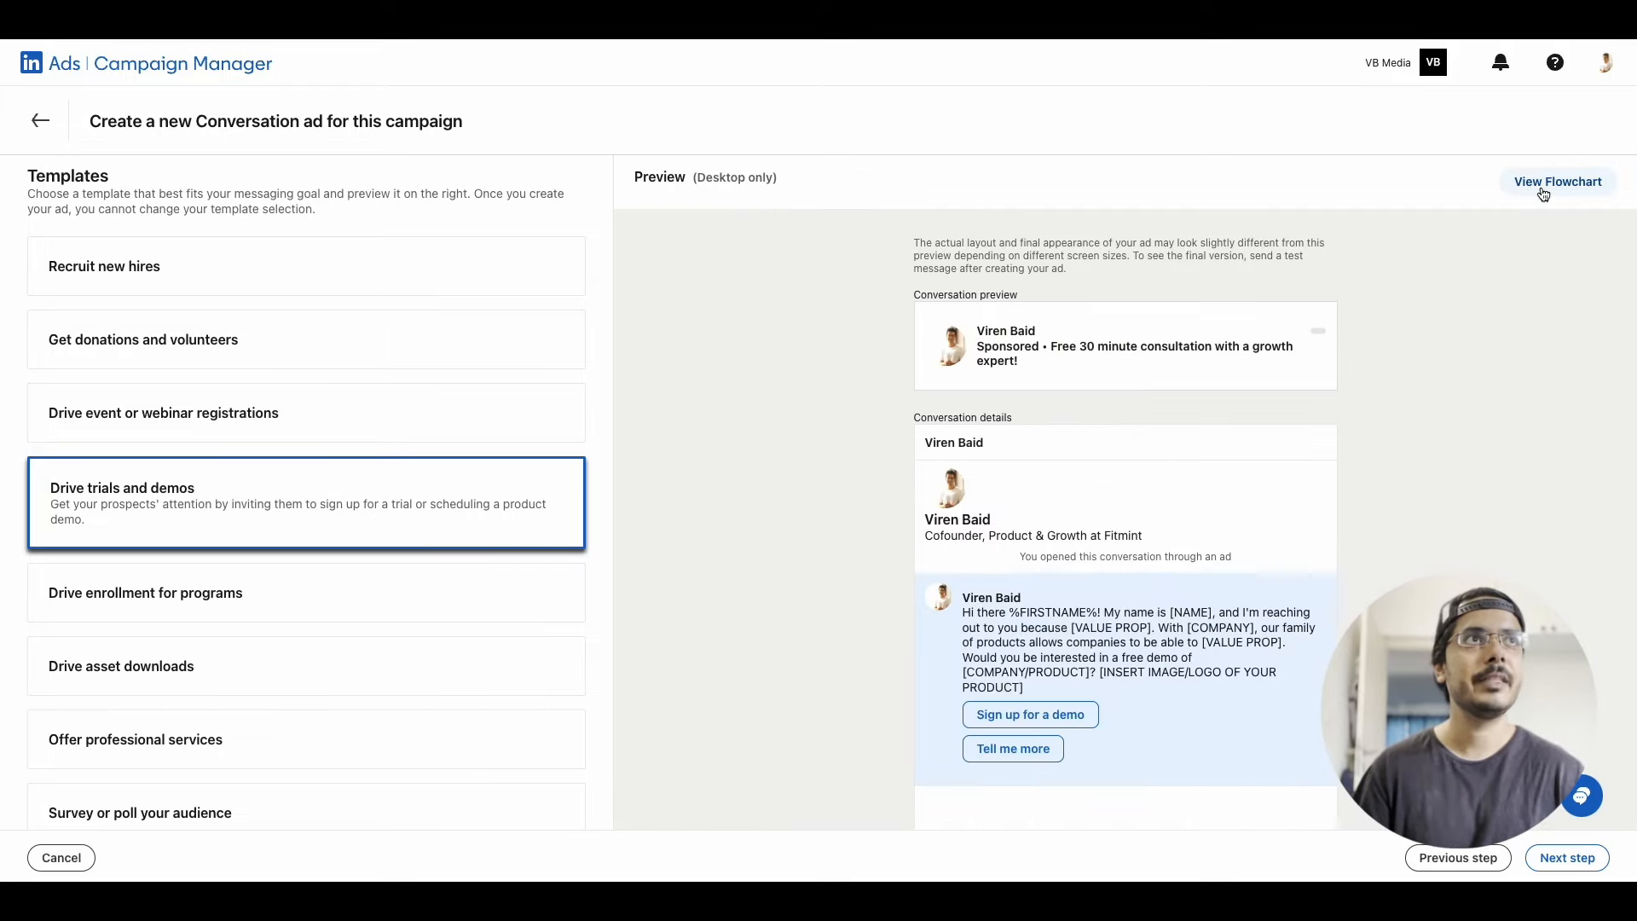
pyautogui.scroll(-2, 1035, 586)
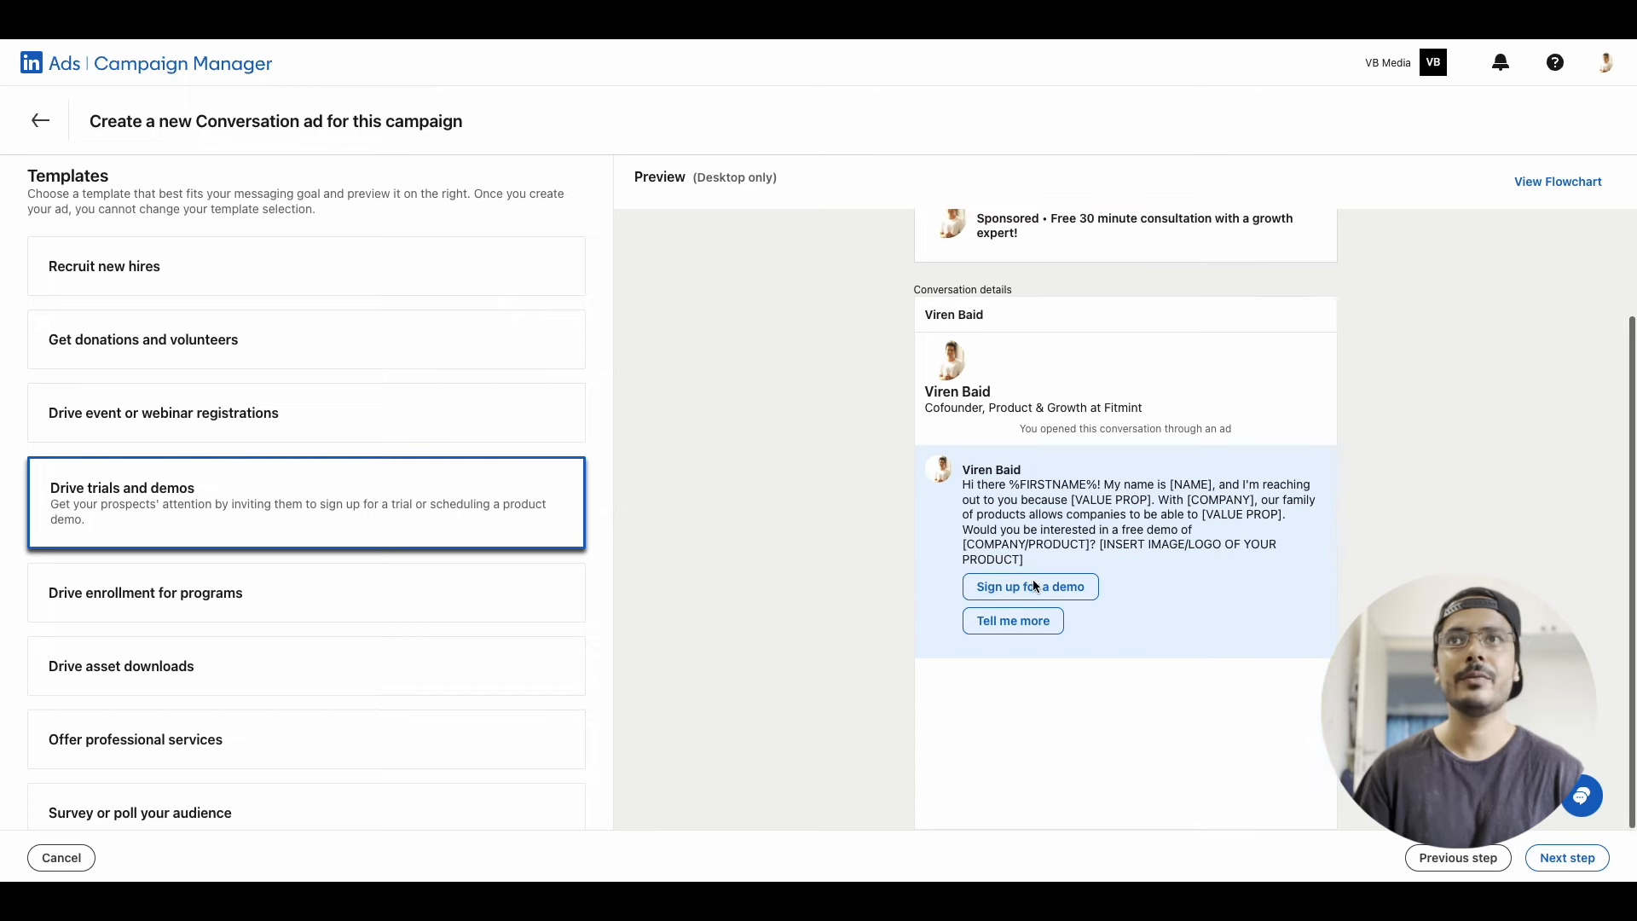
pyautogui.click(1566, 858)
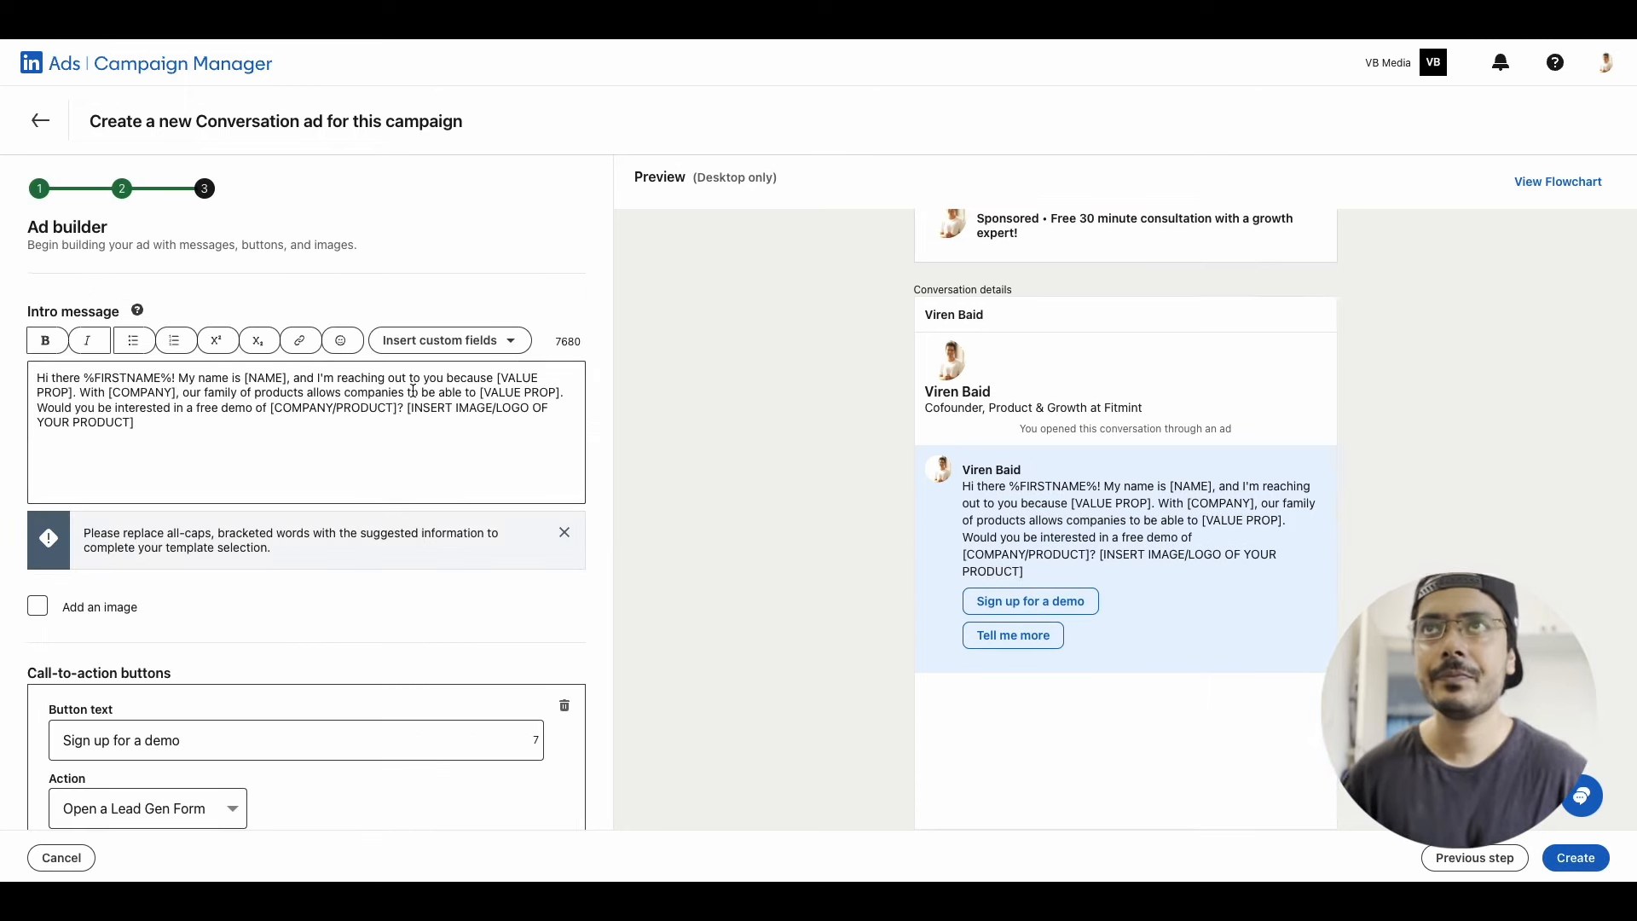
# Replace the template's intro message with the greeting "Hi %FIRSTNAME%," using the First Name custom field, followed by a blank line
pyautogui.click(207, 493)
pyautogui.hotkey('ctrl', 'a')
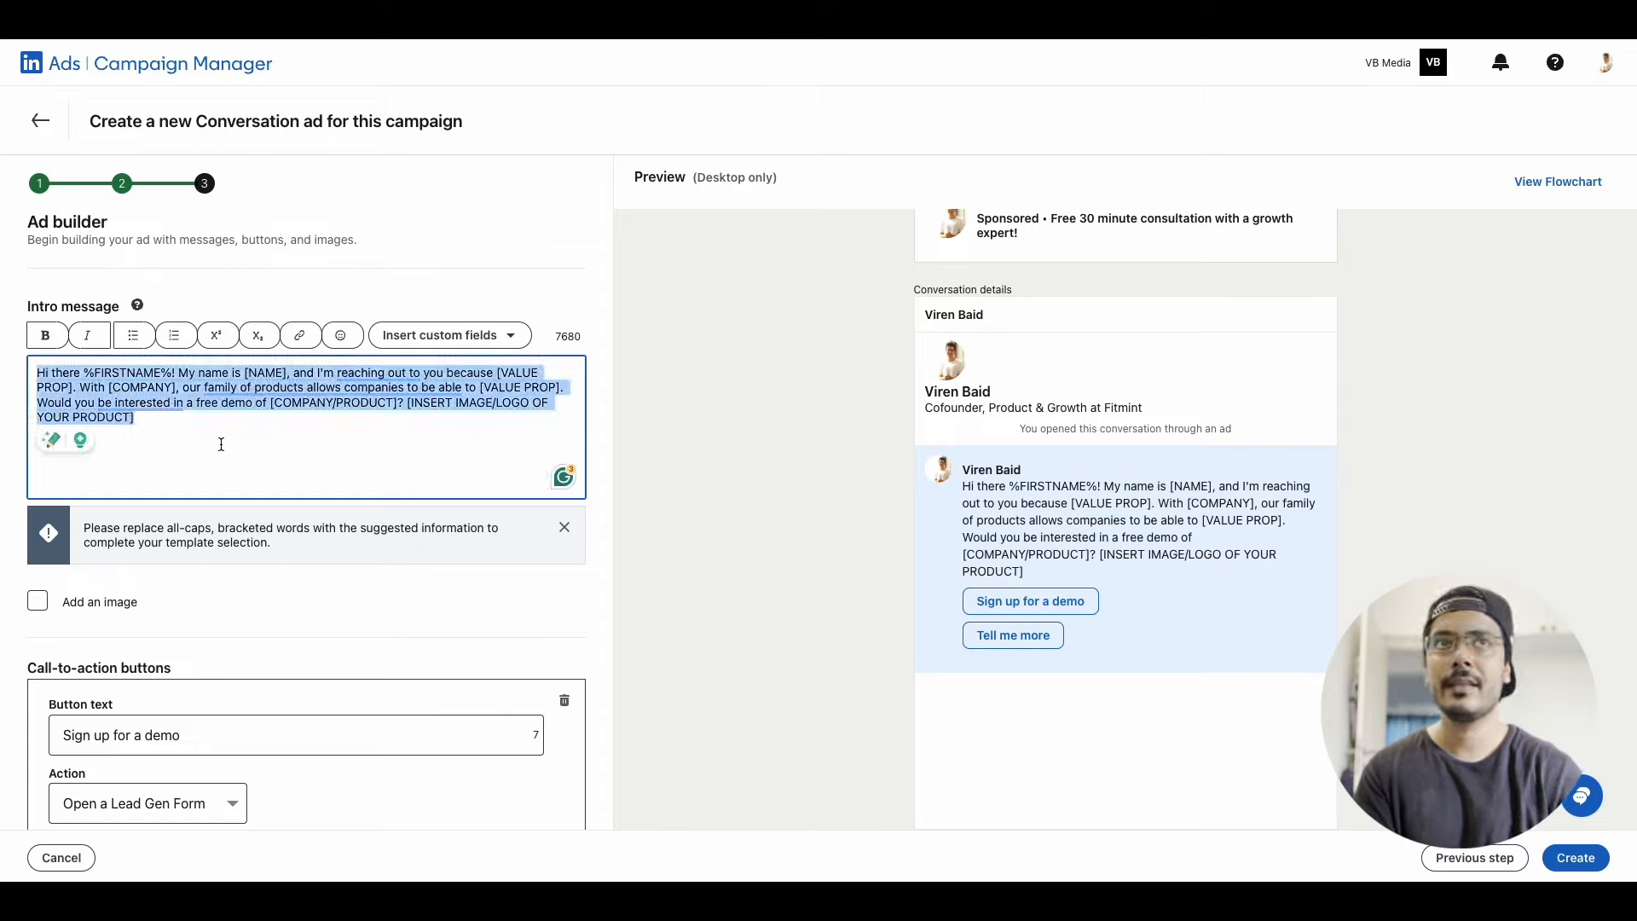
pyautogui.write('Hi')
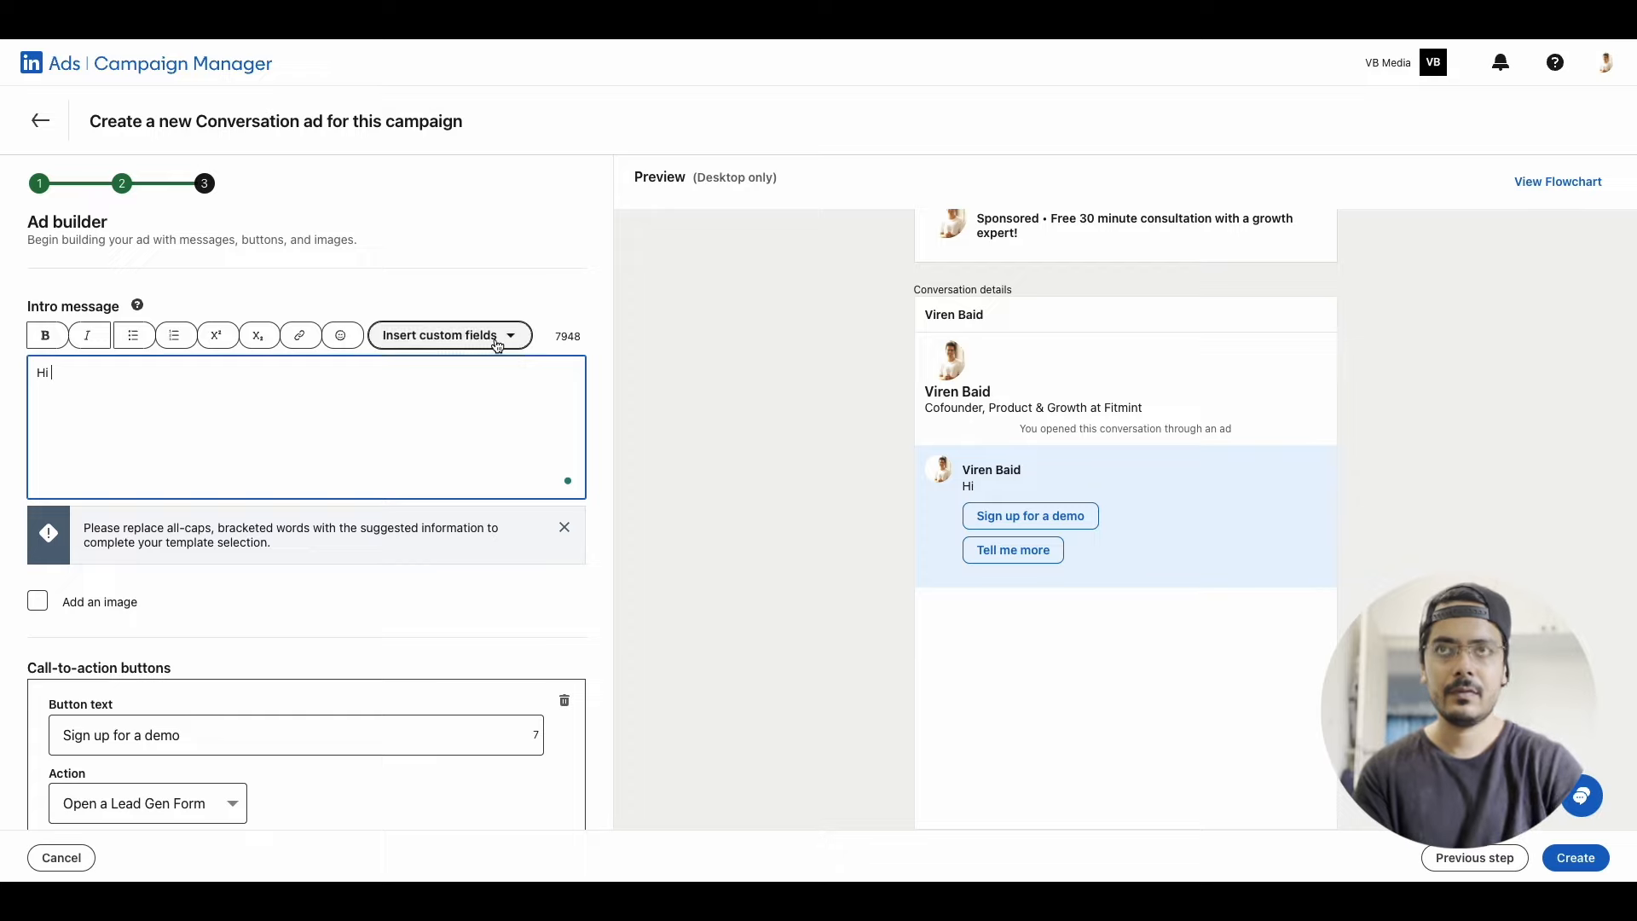
pyautogui.click(445, 335)
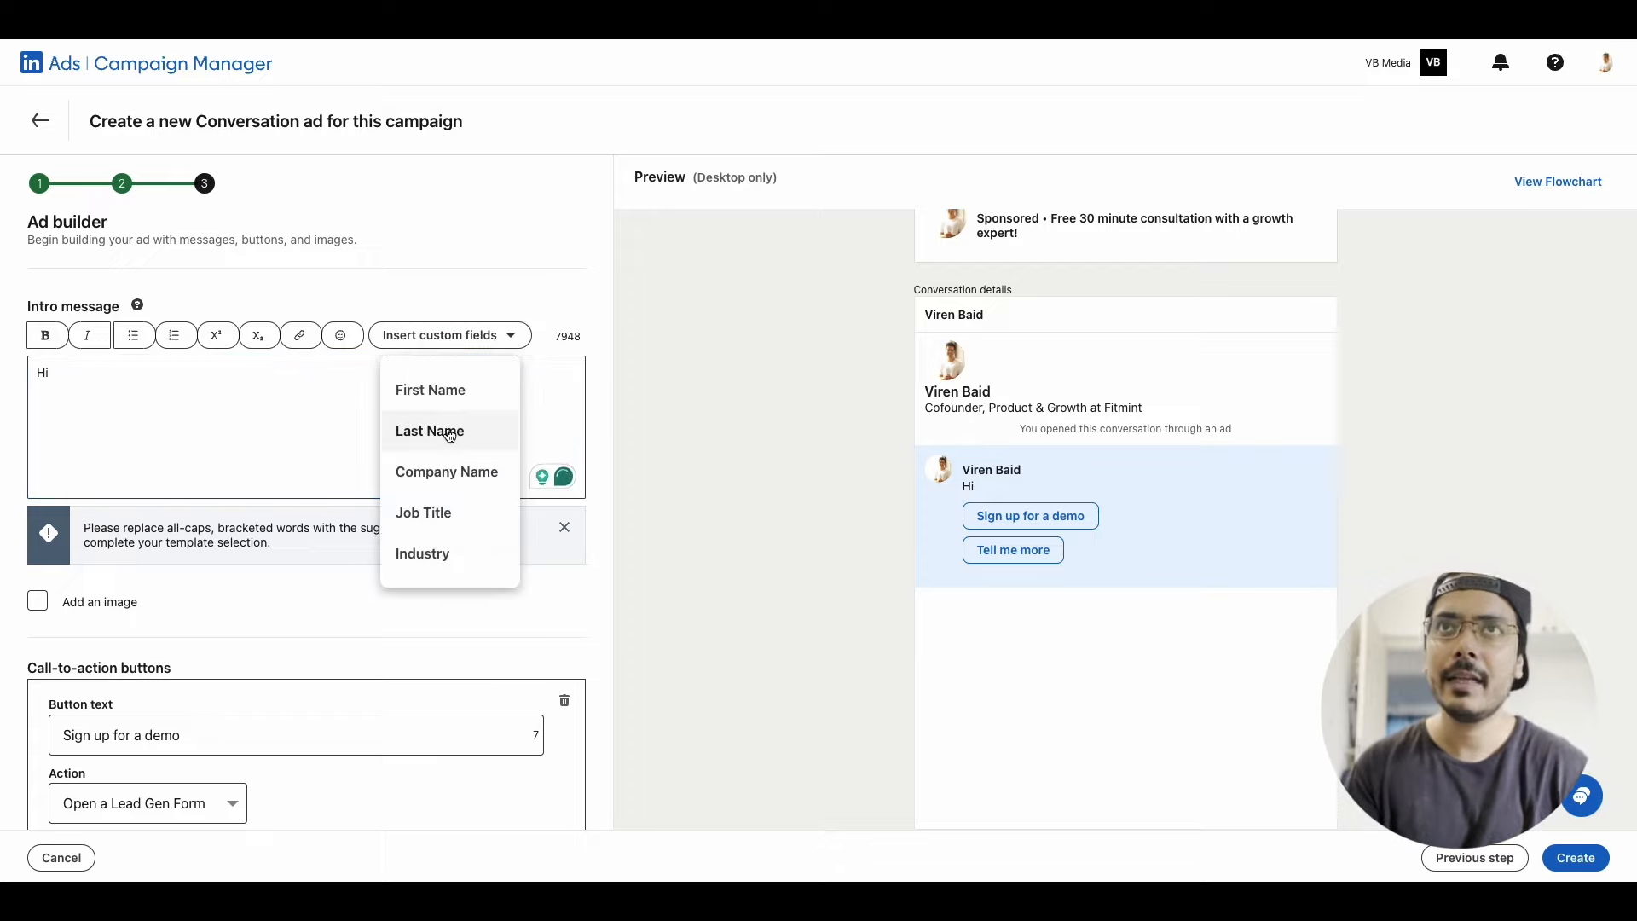
pyautogui.click(453, 404)
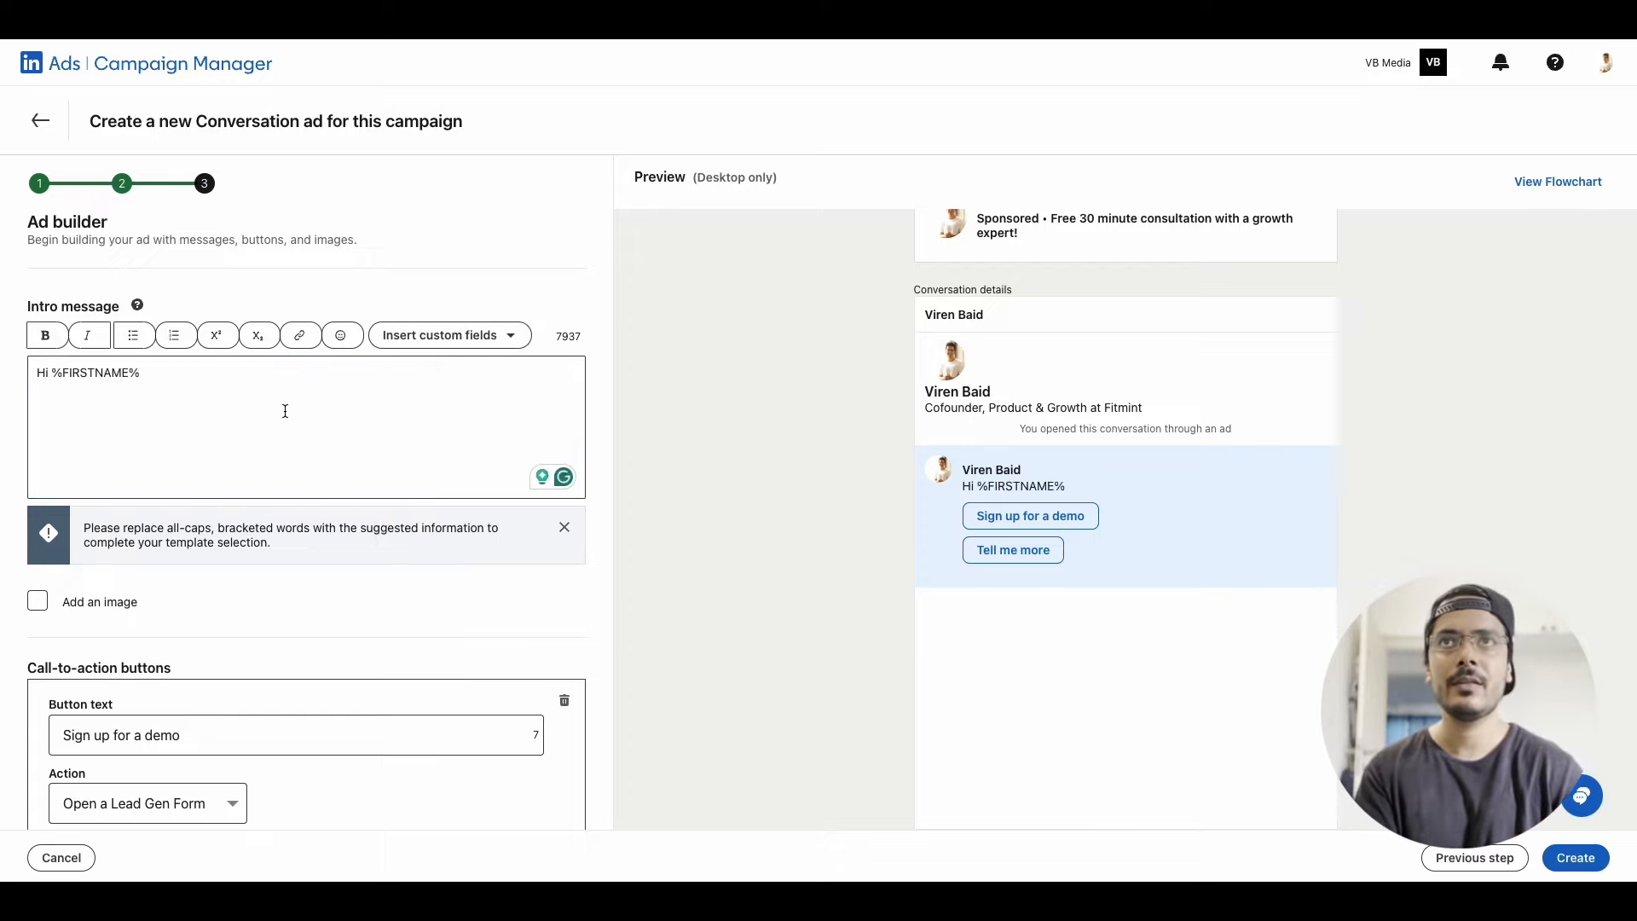
pyautogui.click(237, 384)
pyautogui.write(',')
pyautogui.press('Return')
pyautogui.press('Return')
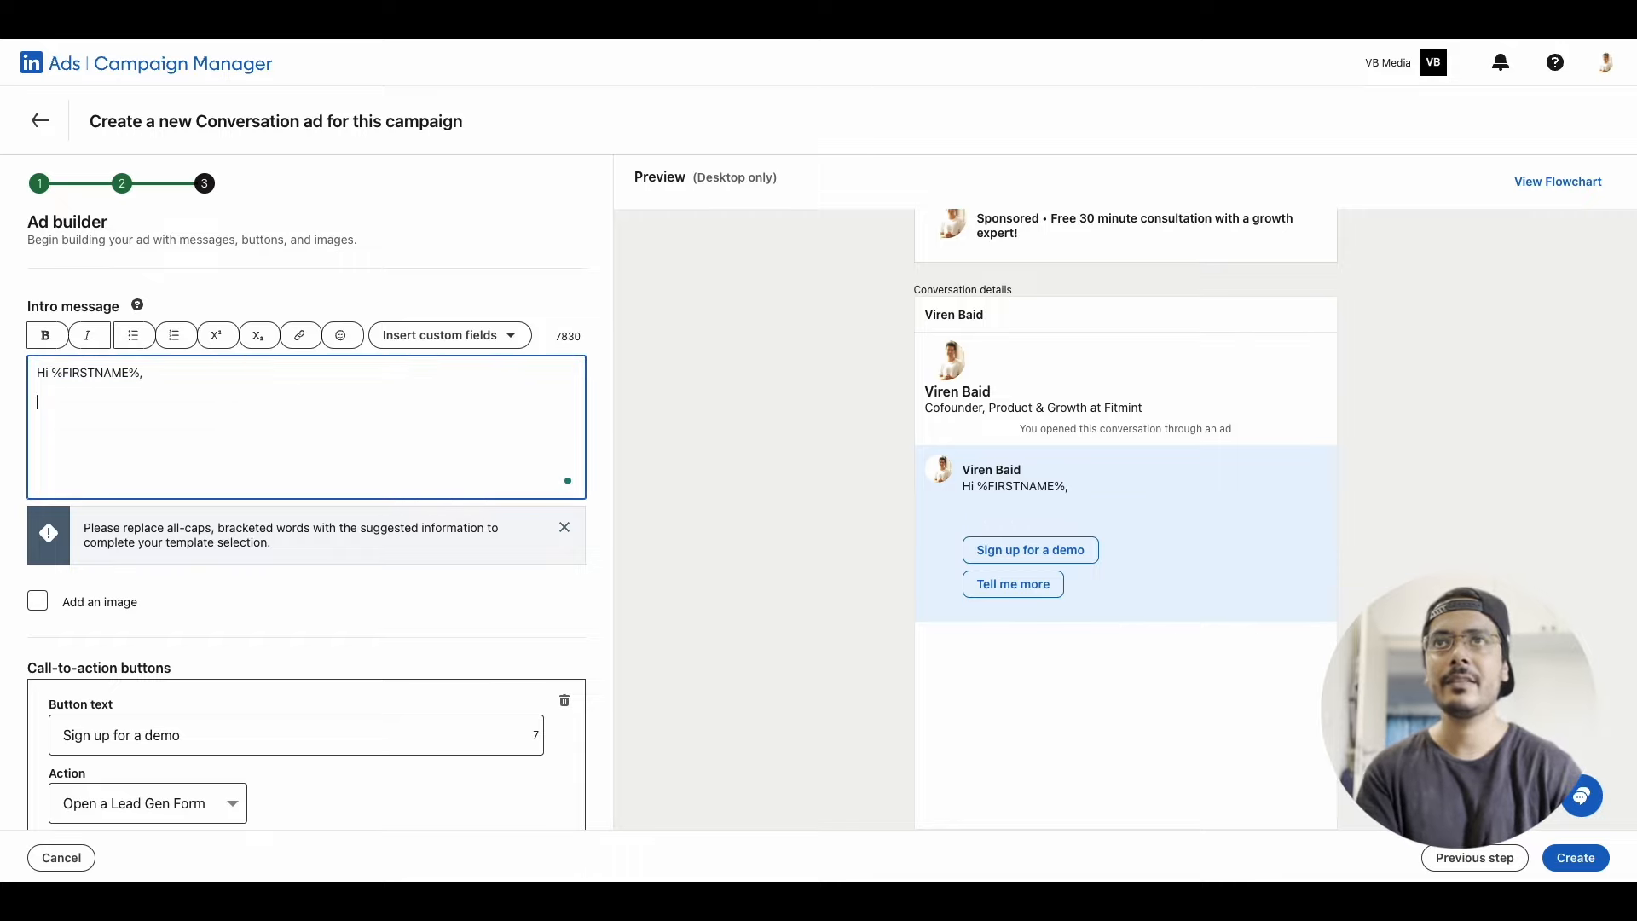
# Add to the intro message: "I wanted to setup a 30 minute free consultation call with you to show you how I could help %COMPANYNAME% reach new heights."
pyautogui.write('I wanted to setup a 30 minute free consultation call with you to ')
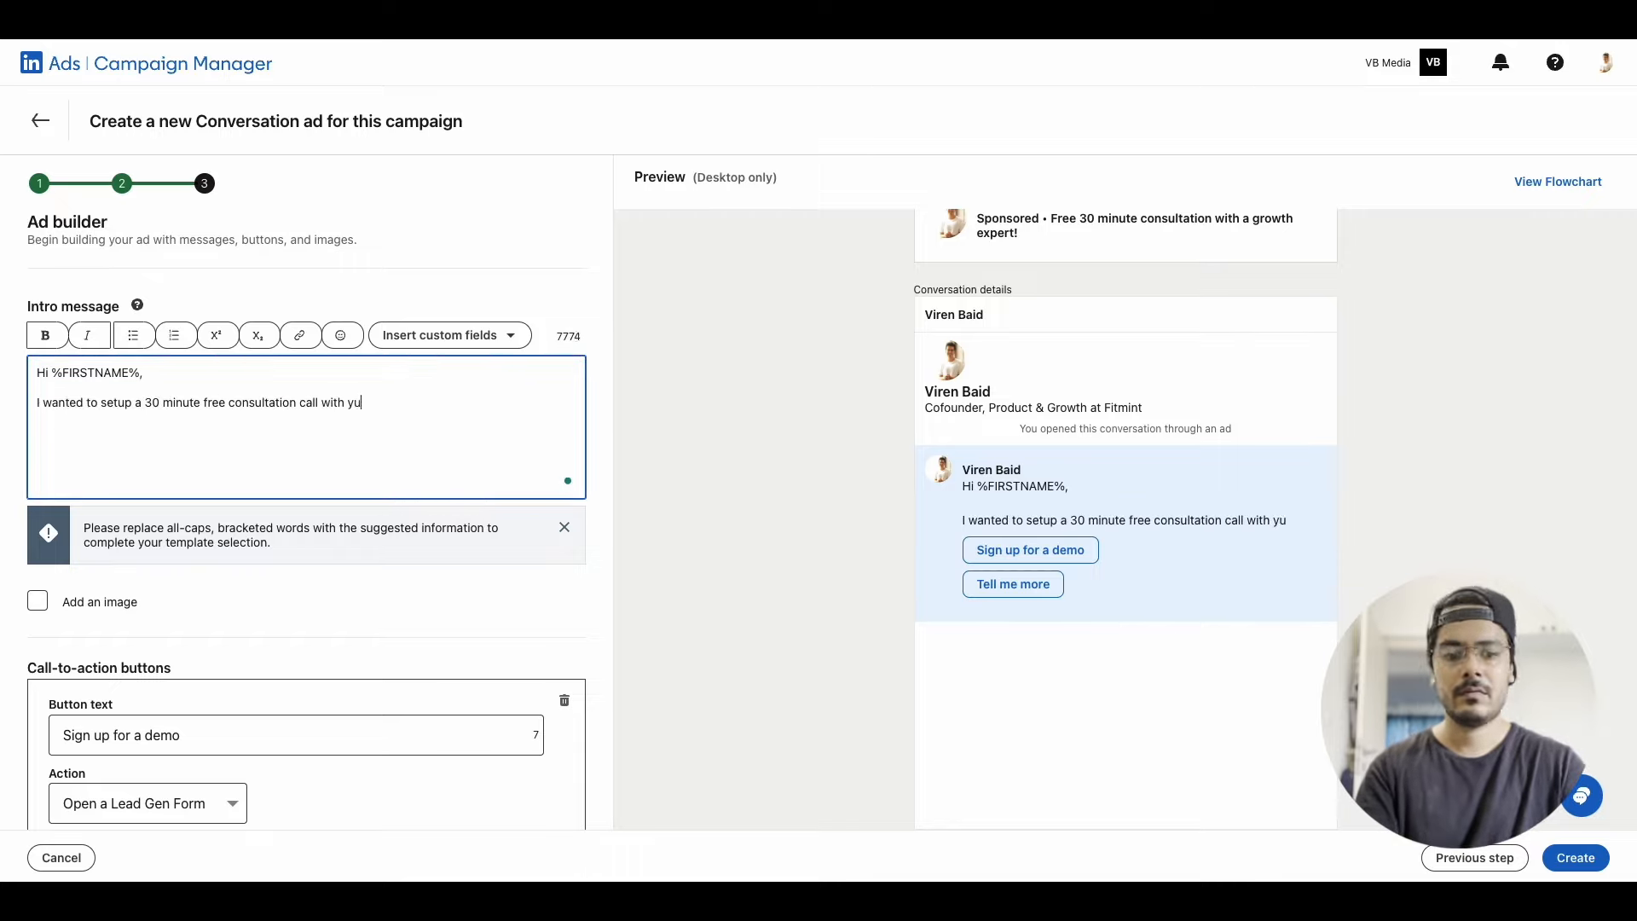
pyautogui.write('show you how I could help')
pyautogui.click(483, 341)
pyautogui.click(454, 477)
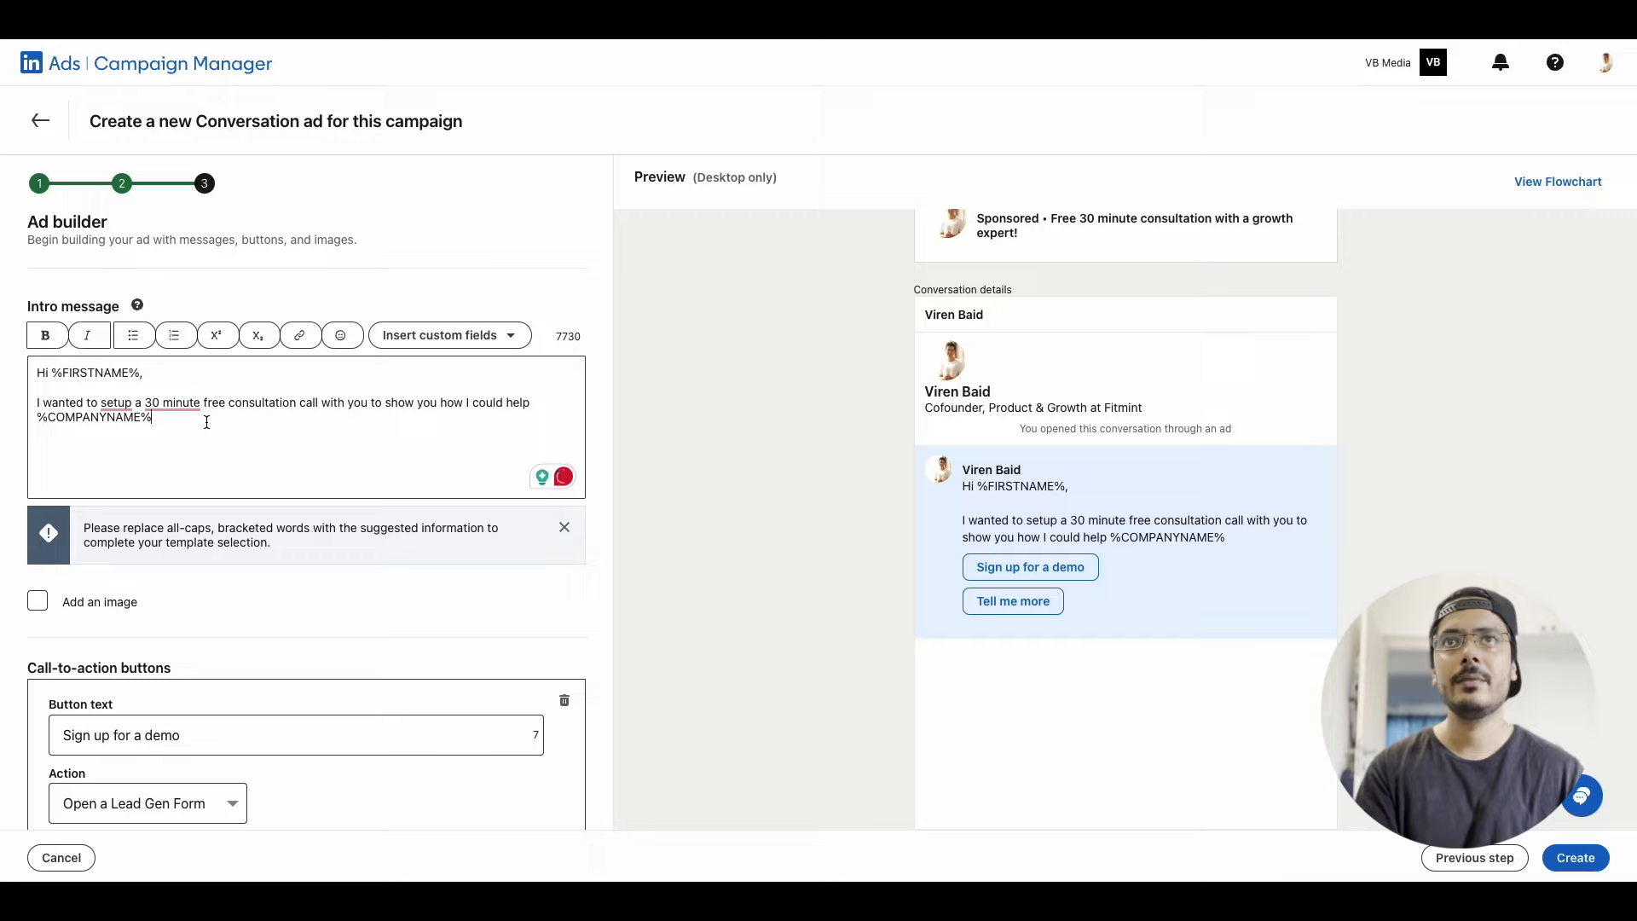
pyautogui.write('reach new heights.')
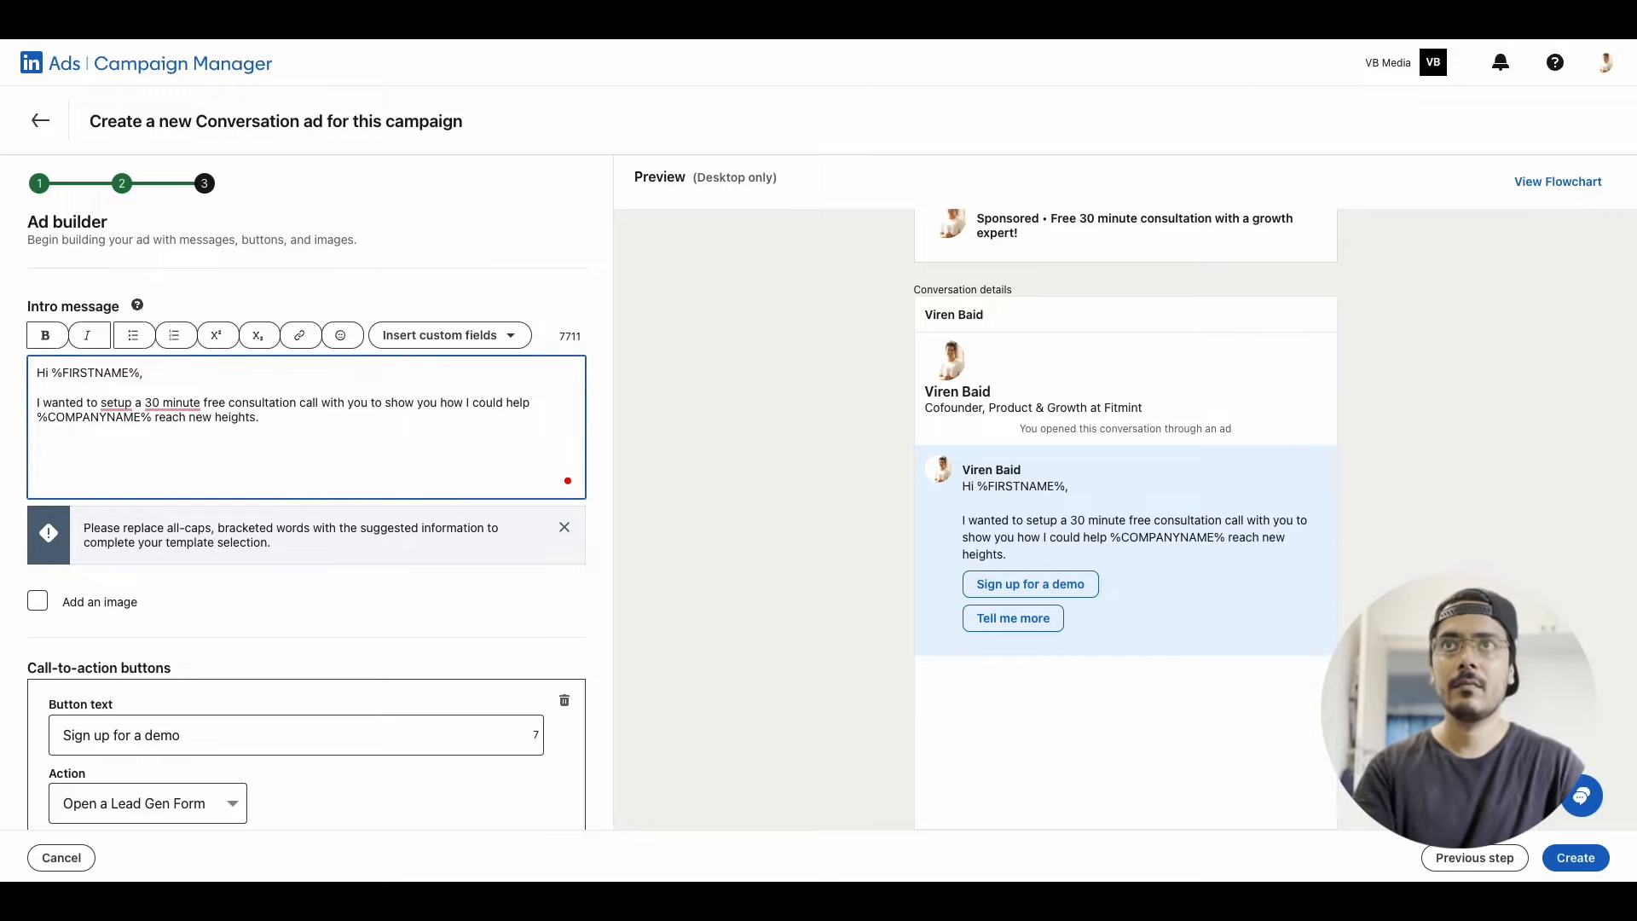
pyautogui.press('Return')
# Add "I've spent the last 10 years of my career with early stage startups helping them grow." and sign off with "Cheers," and the sender's first name
pyautogui.write("I've spent the last 10 years of my")
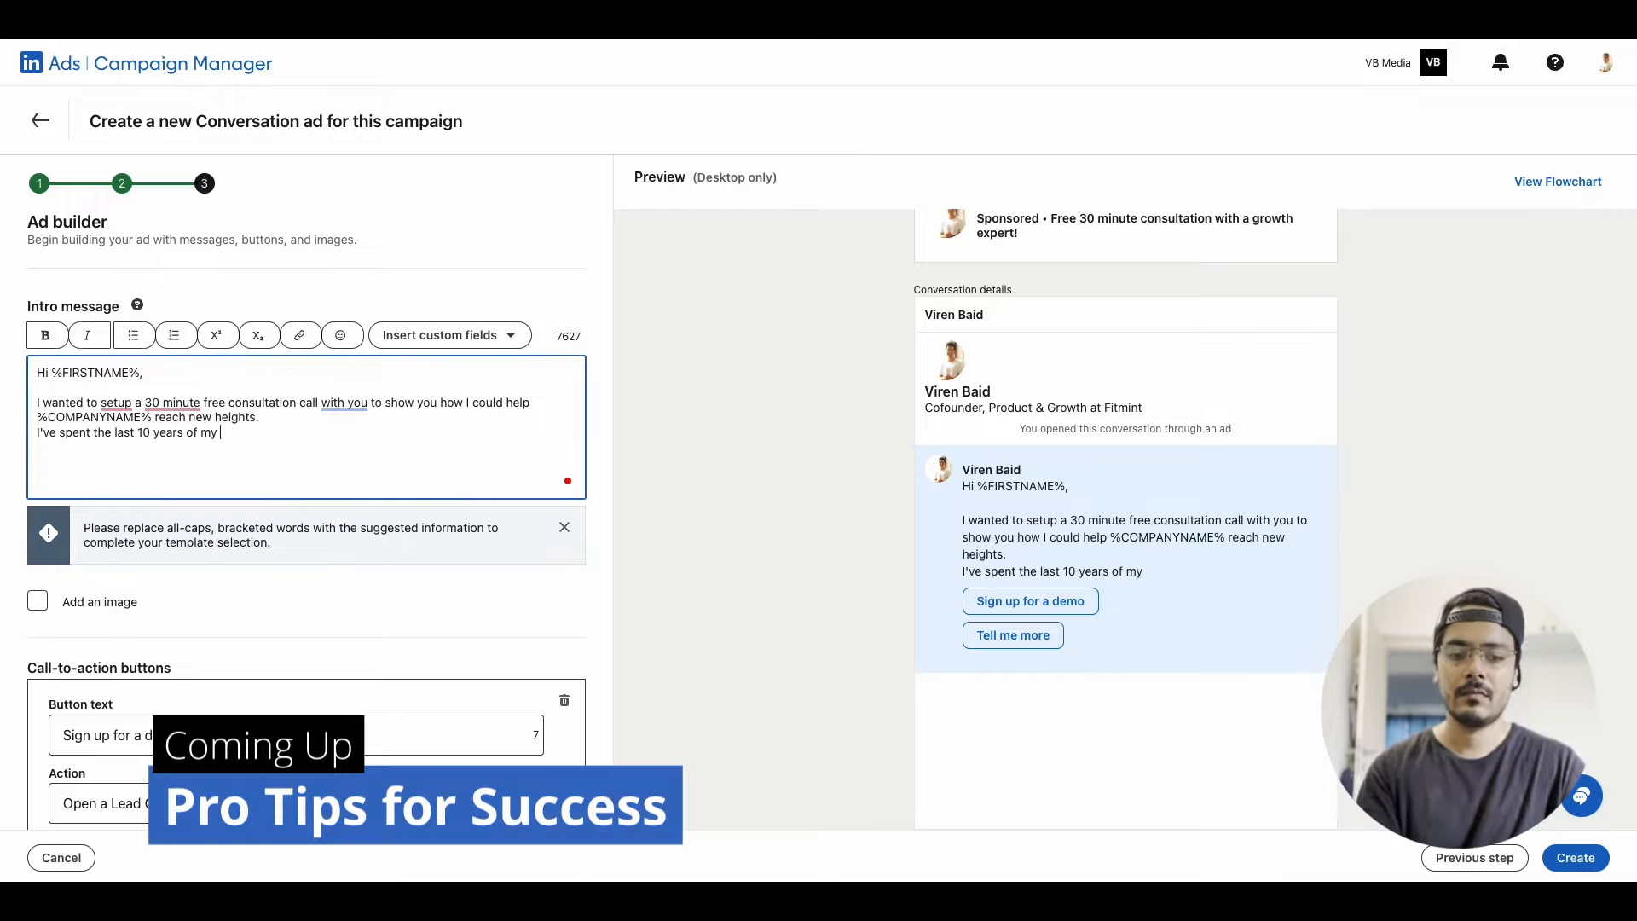
pyautogui.write(' career with early stage startups helping them grow.')
pyautogui.press('Return')
pyautogui.press('Return')
pyautogui.write('Cheers,')
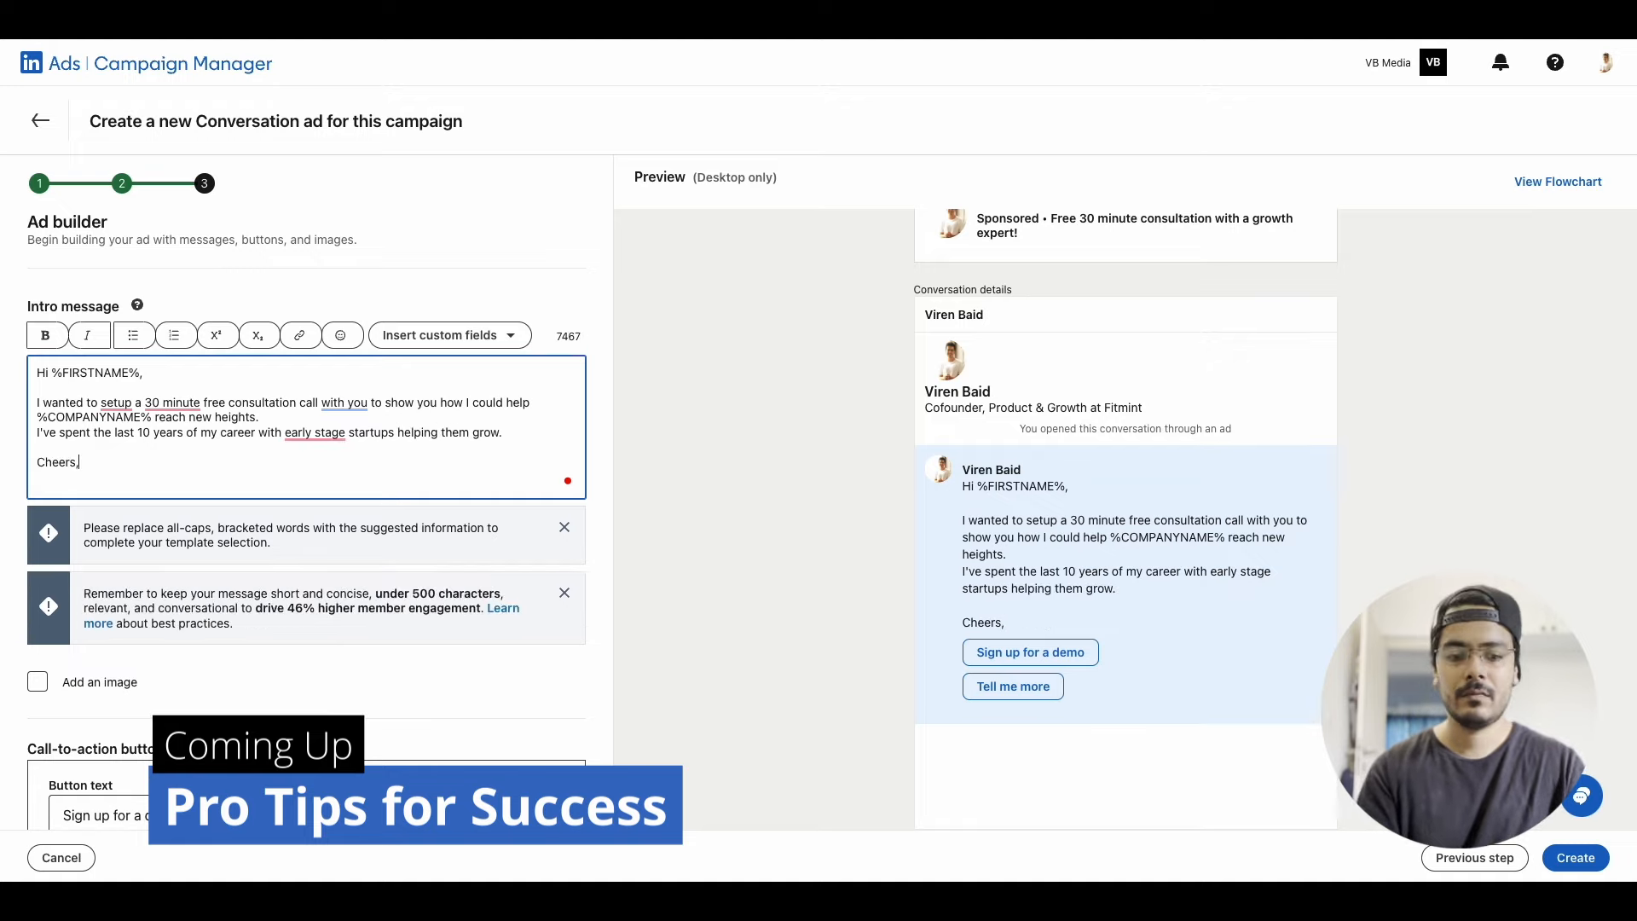
pyautogui.press('Return')
pyautogui.write('Viren')
pyautogui.click(565, 527)
# Set the first call-to-action button's text to "Schedule Free Call" with the action Open a Lead Gen Form
pyautogui.scroll(-1, 267, 571)
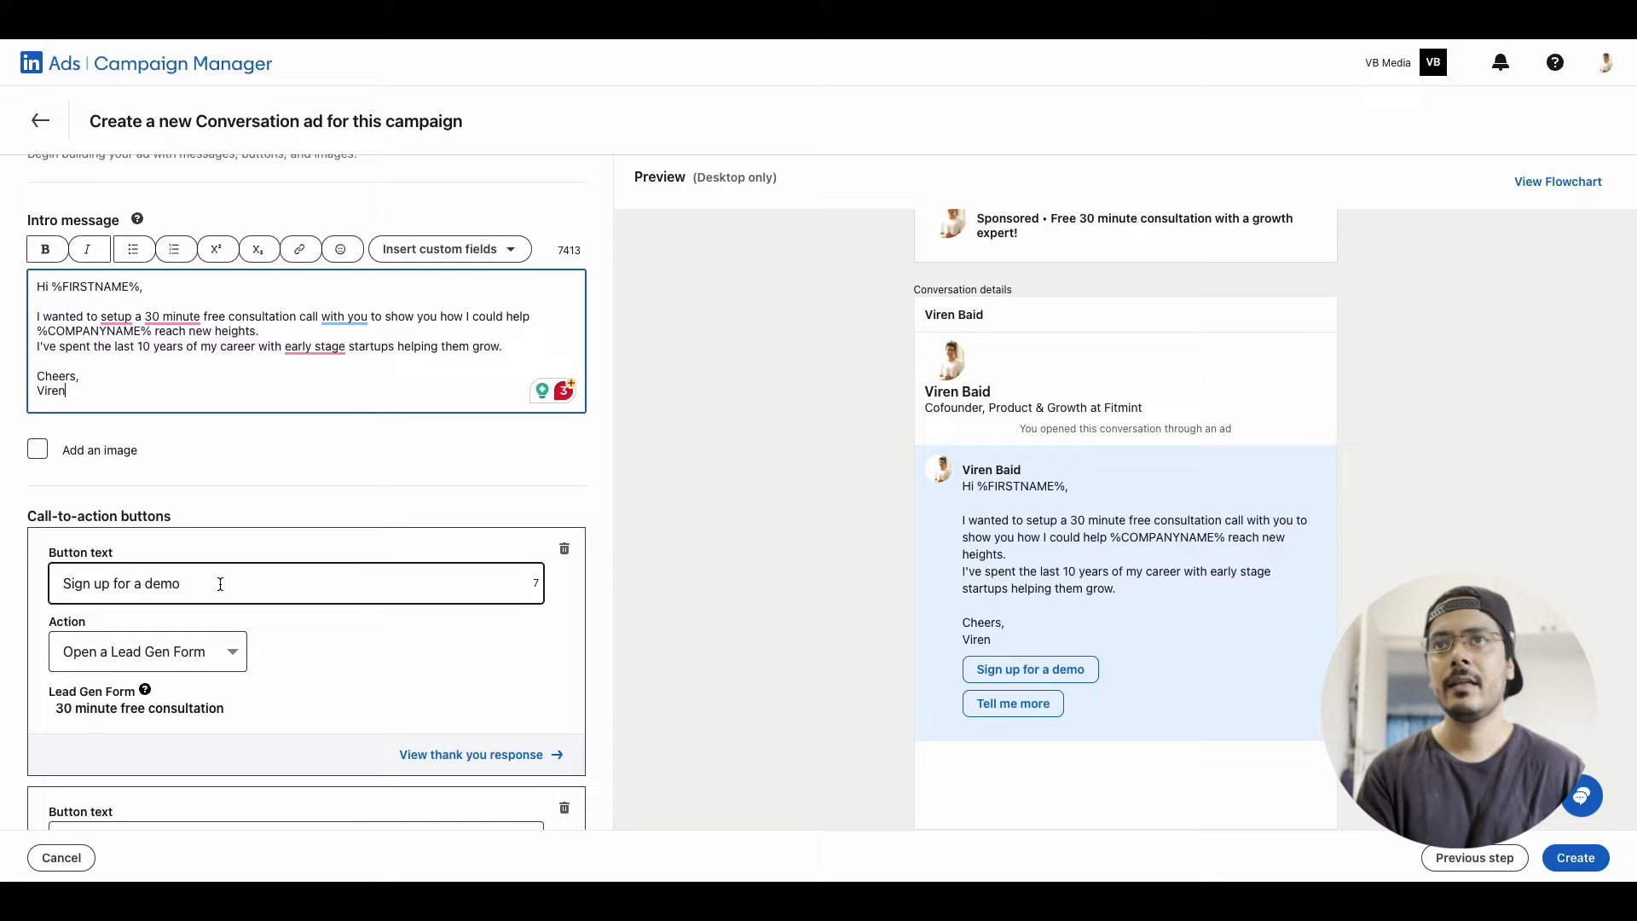
pyautogui.tripleClick(302, 589)
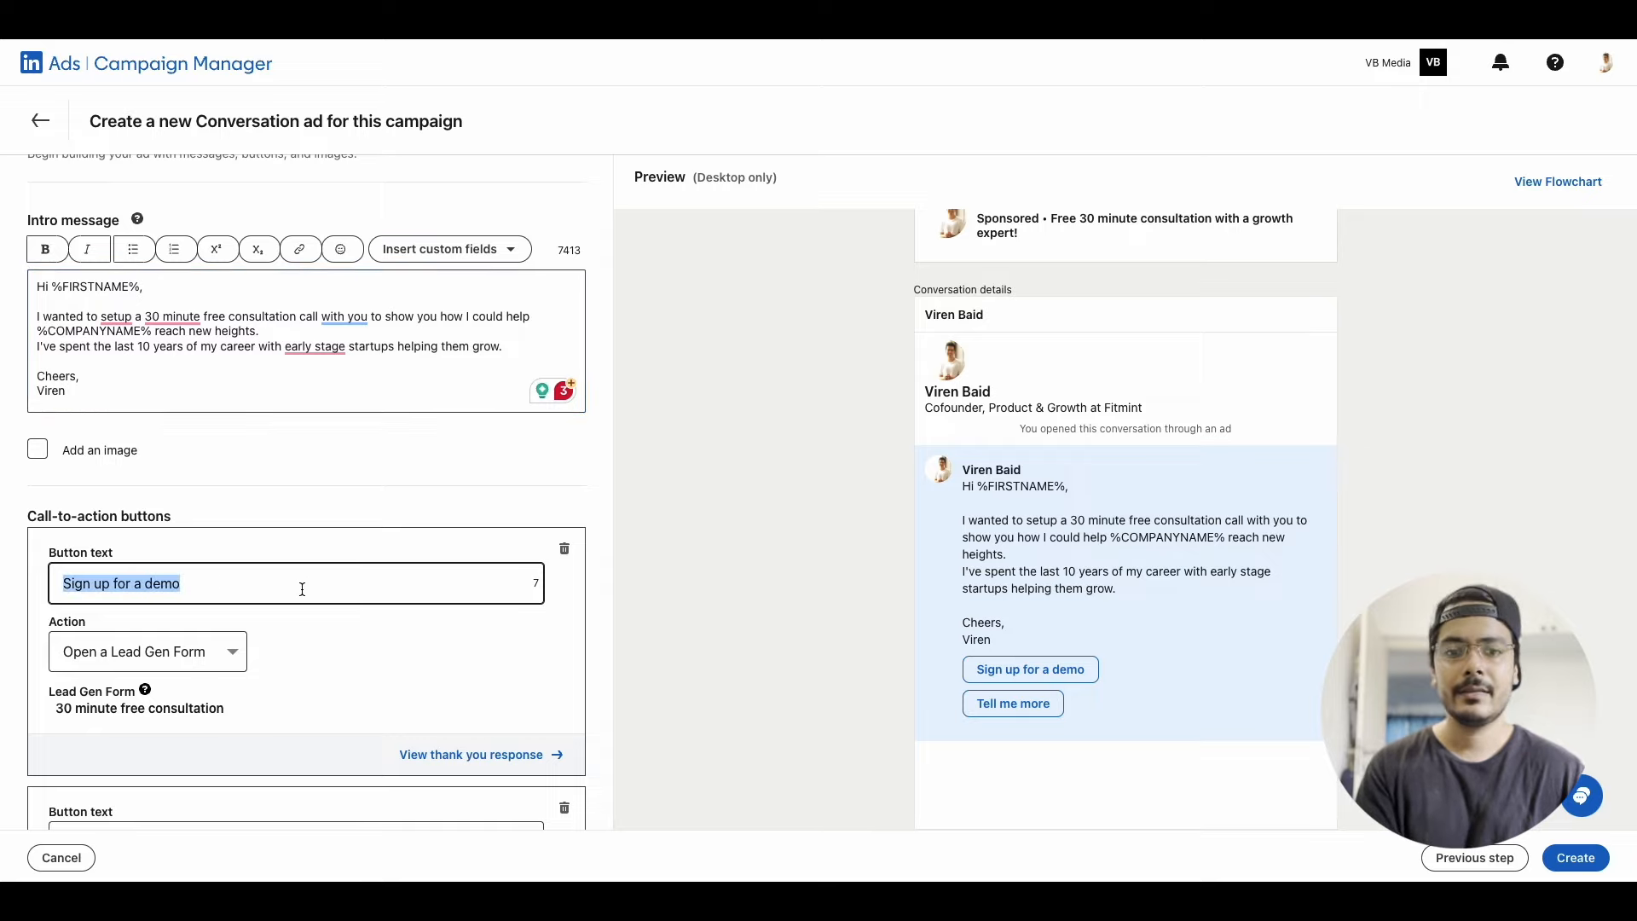
pyautogui.write('Schedule Free Call')
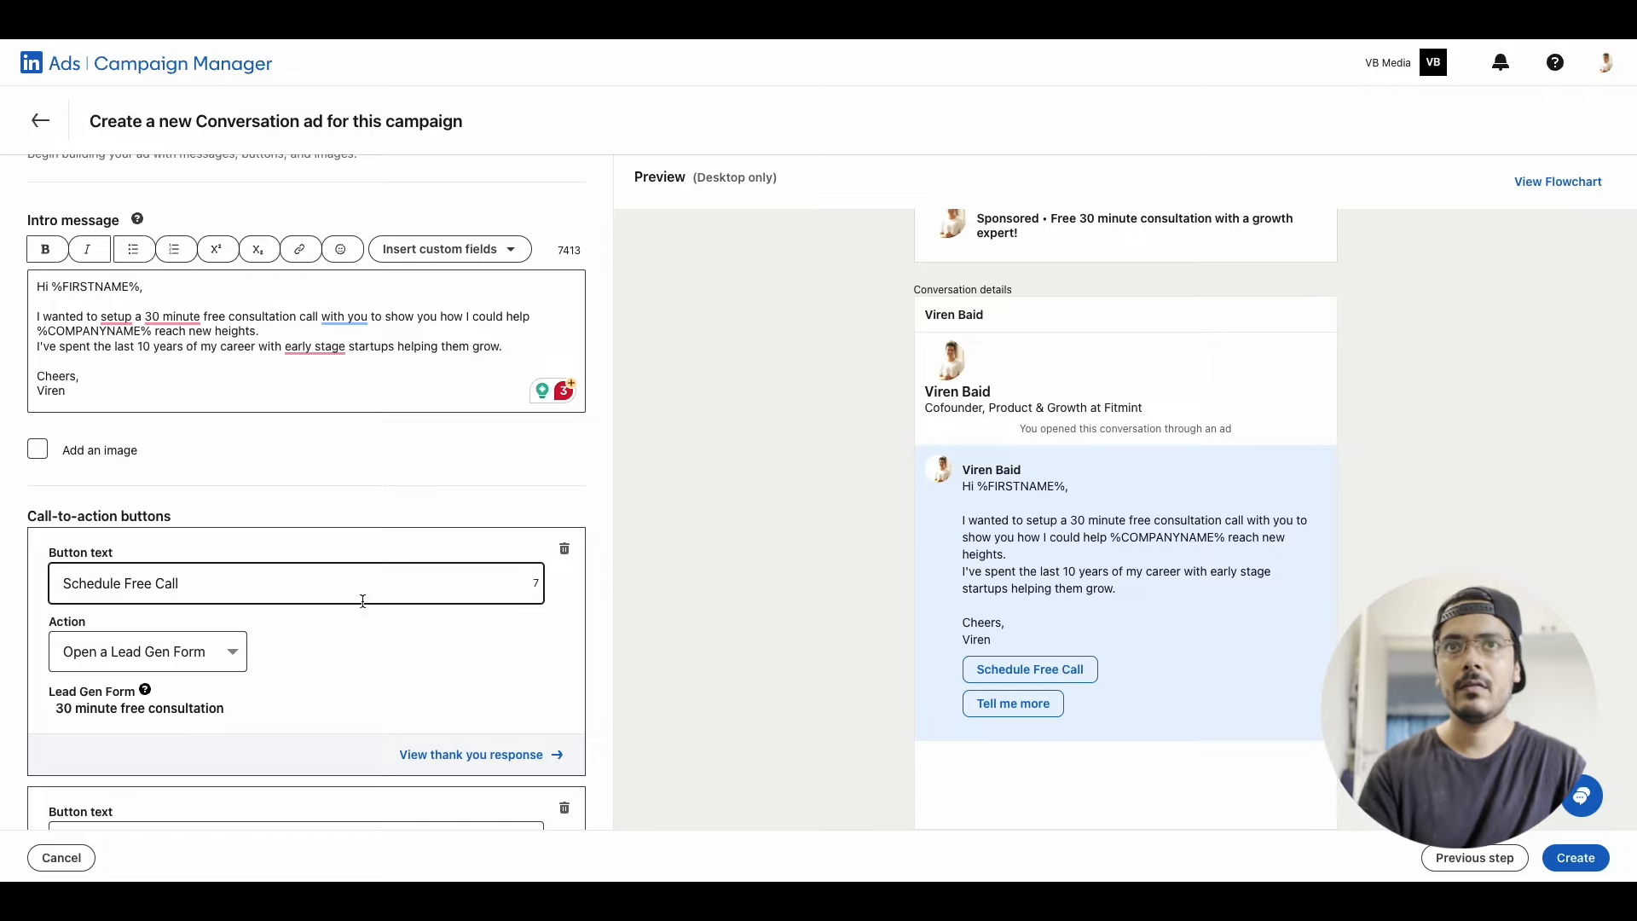
pyautogui.scroll(-1, 362, 601)
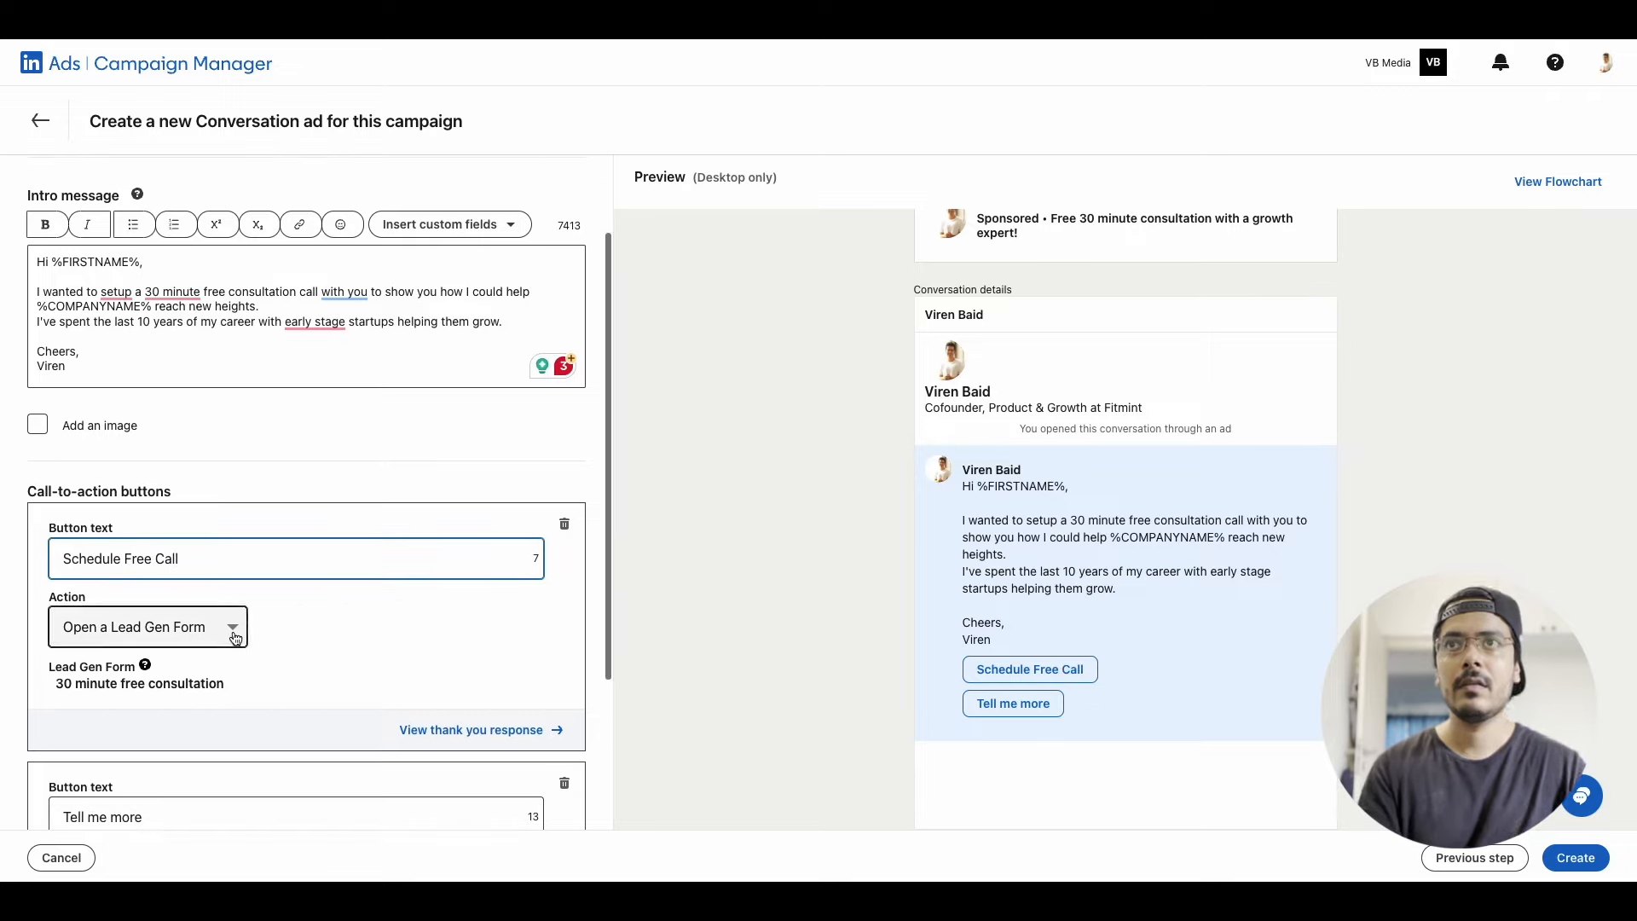
pyautogui.click(145, 627)
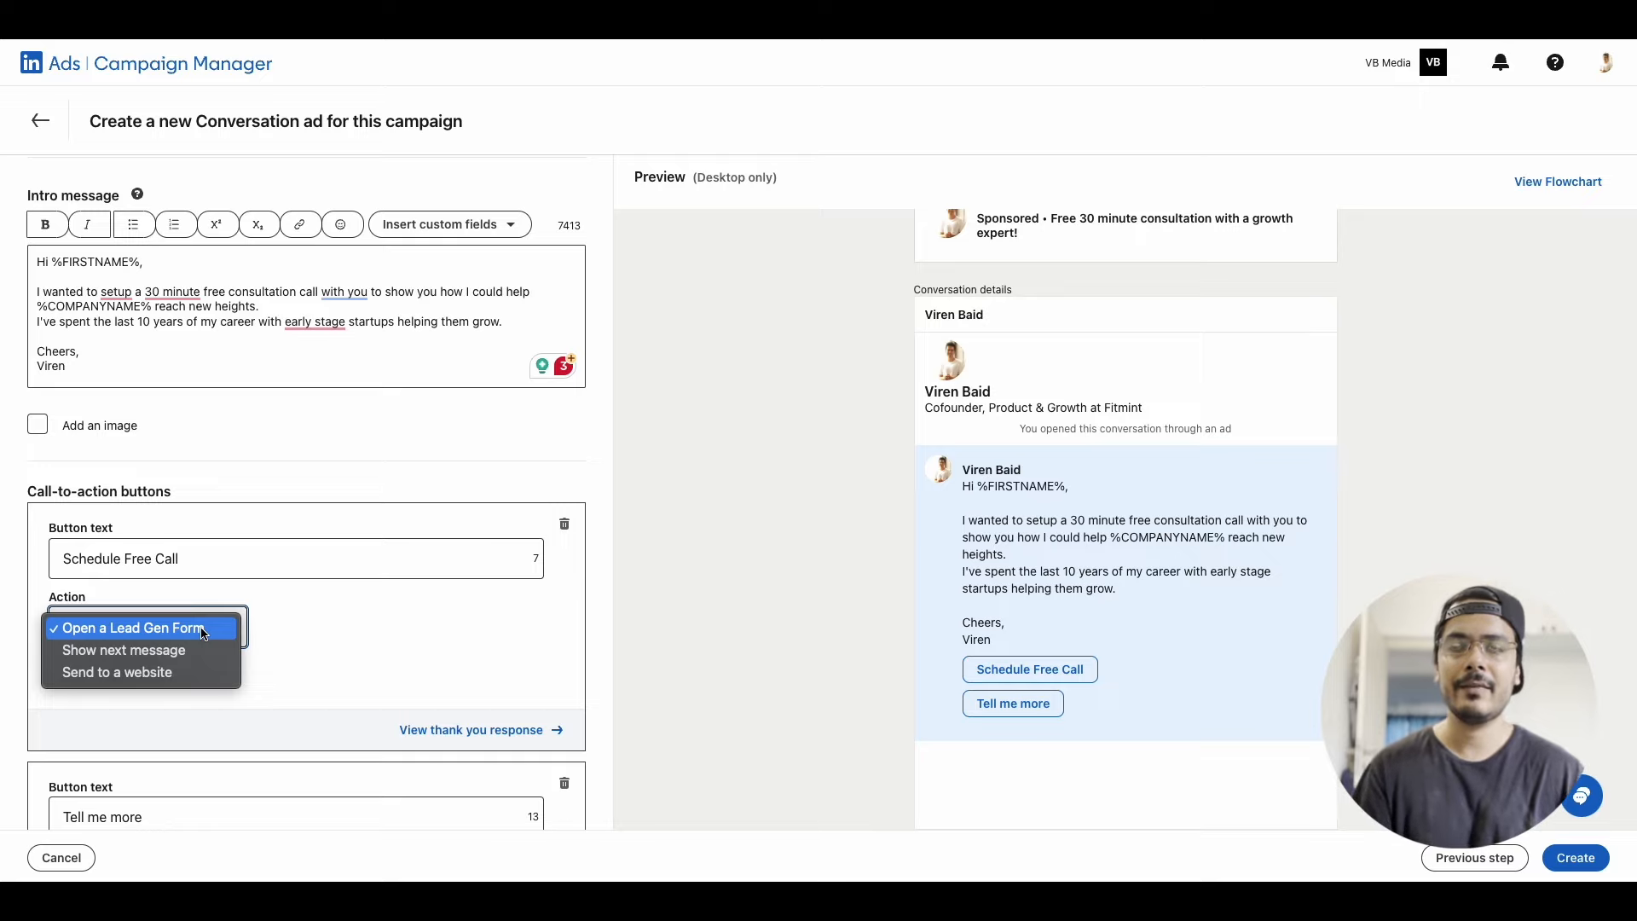
pyautogui.click(128, 627)
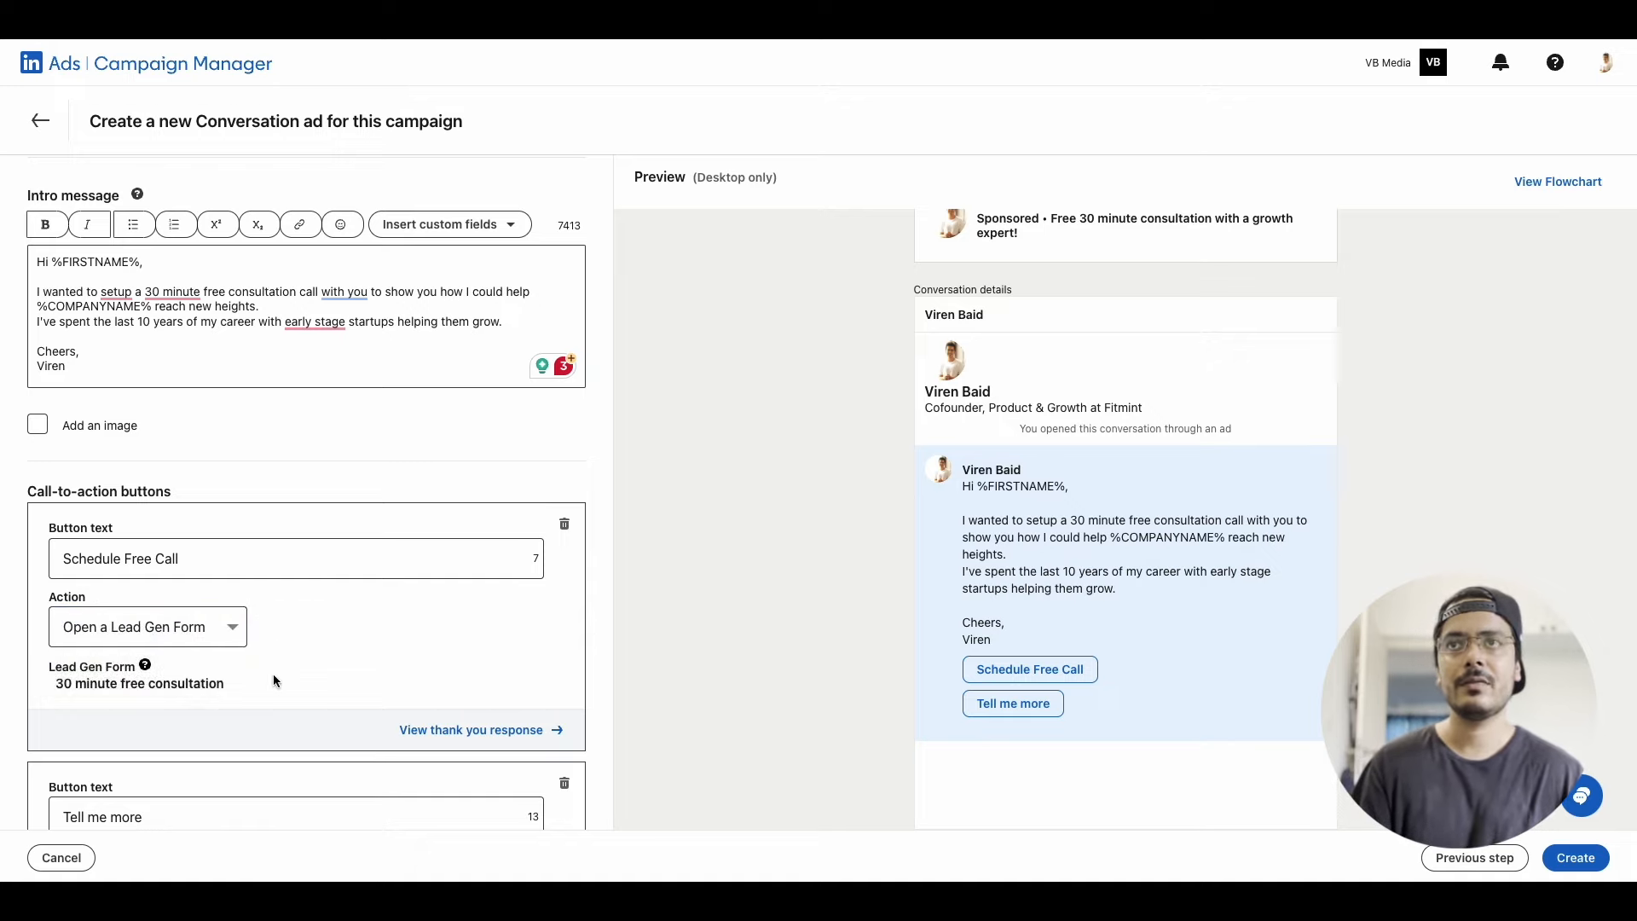
# Examine the second call-to-action button, "Tell me more", and the actions available for it
pyautogui.scroll(-1, 195, 637)
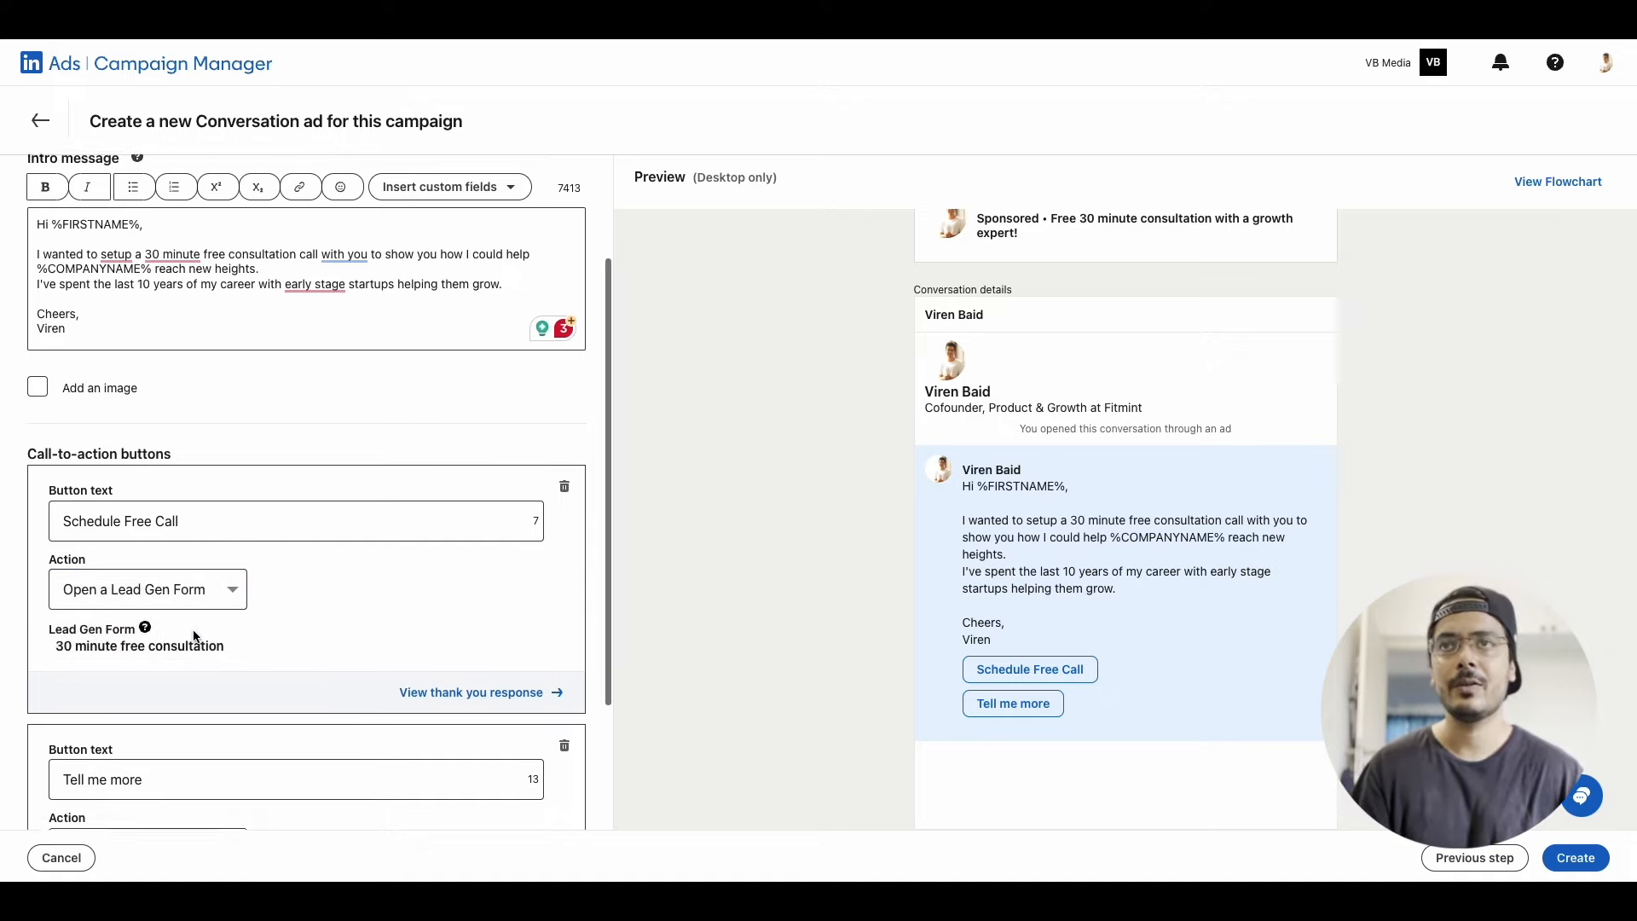
pyautogui.scroll(-3, 186, 665)
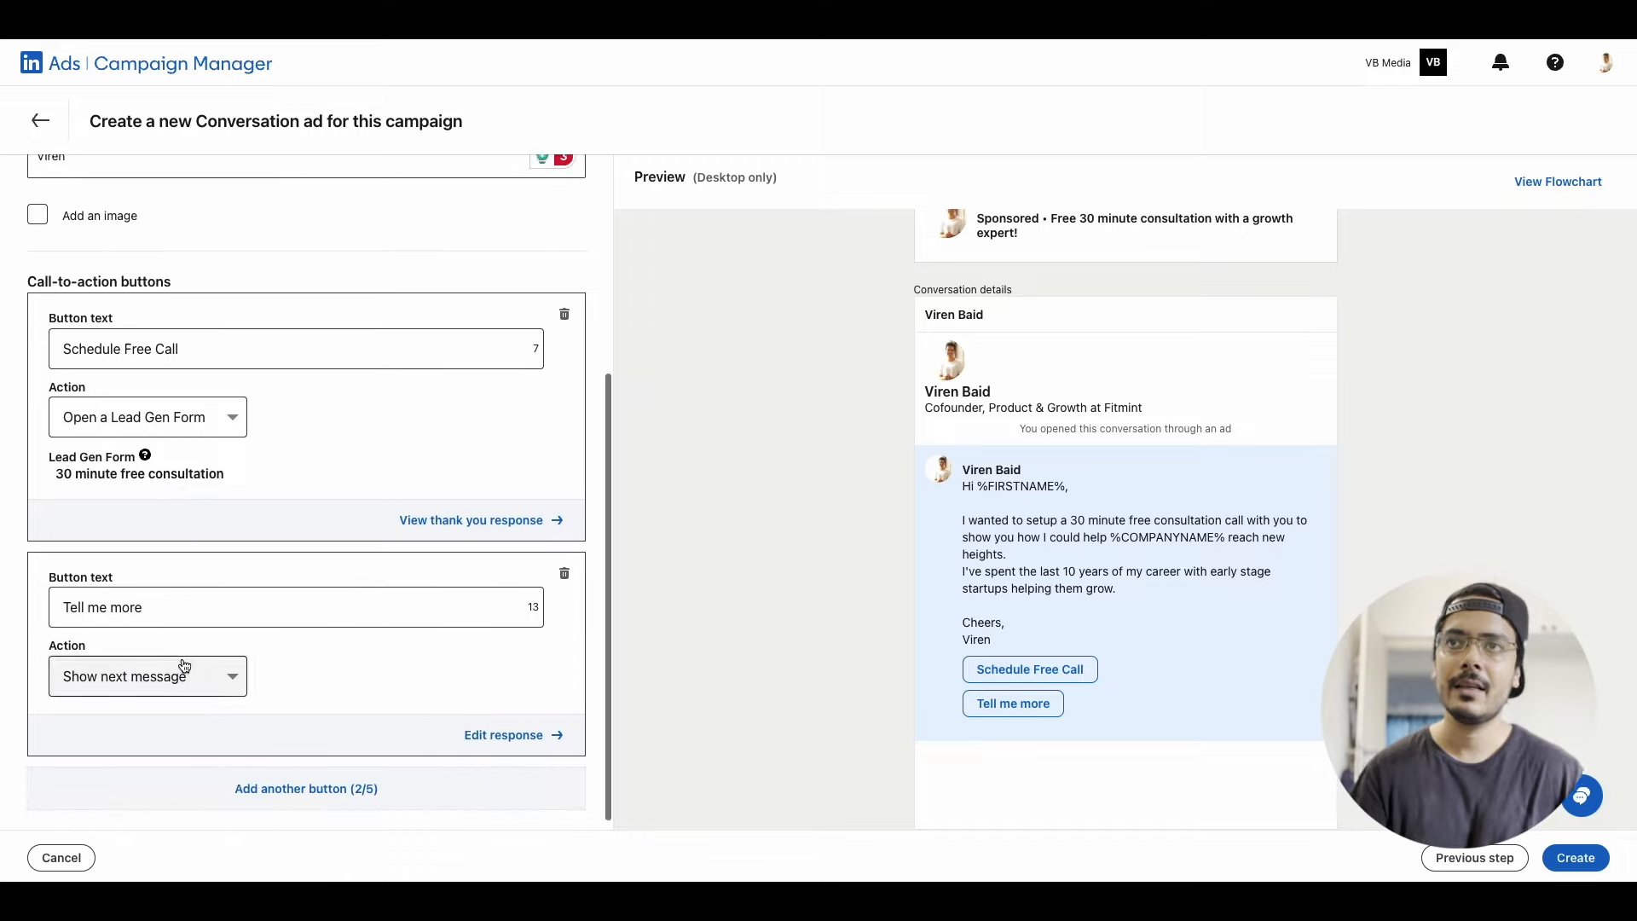
pyautogui.click(177, 598)
pyautogui.scroll(-1, 170, 607)
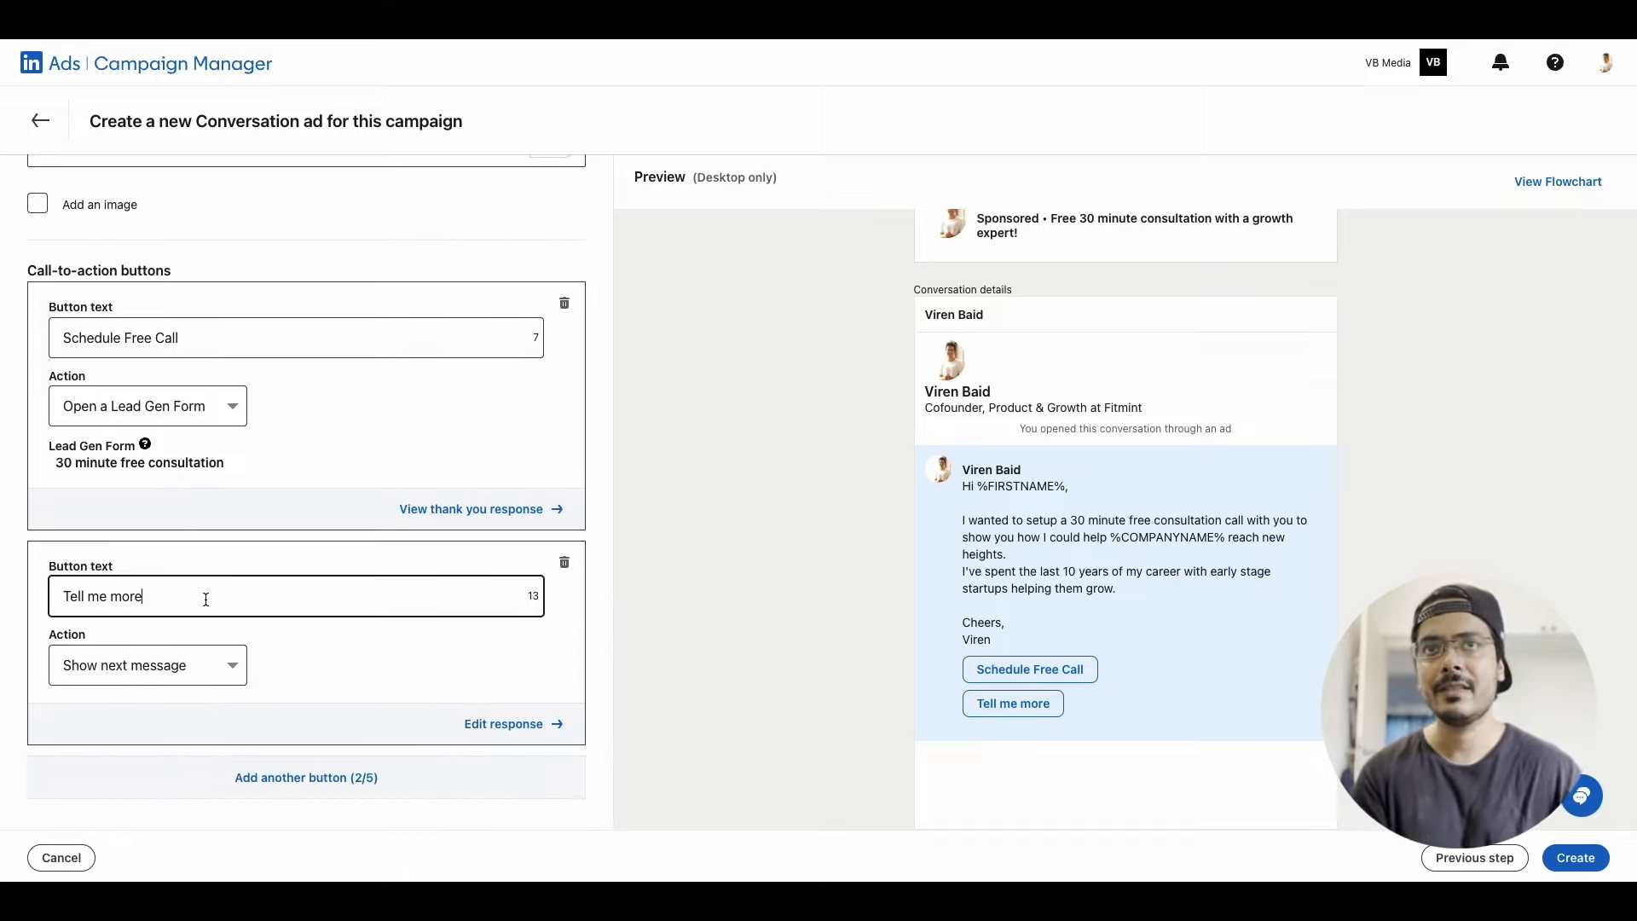
pyautogui.click(170, 665)
pyautogui.click(366, 680)
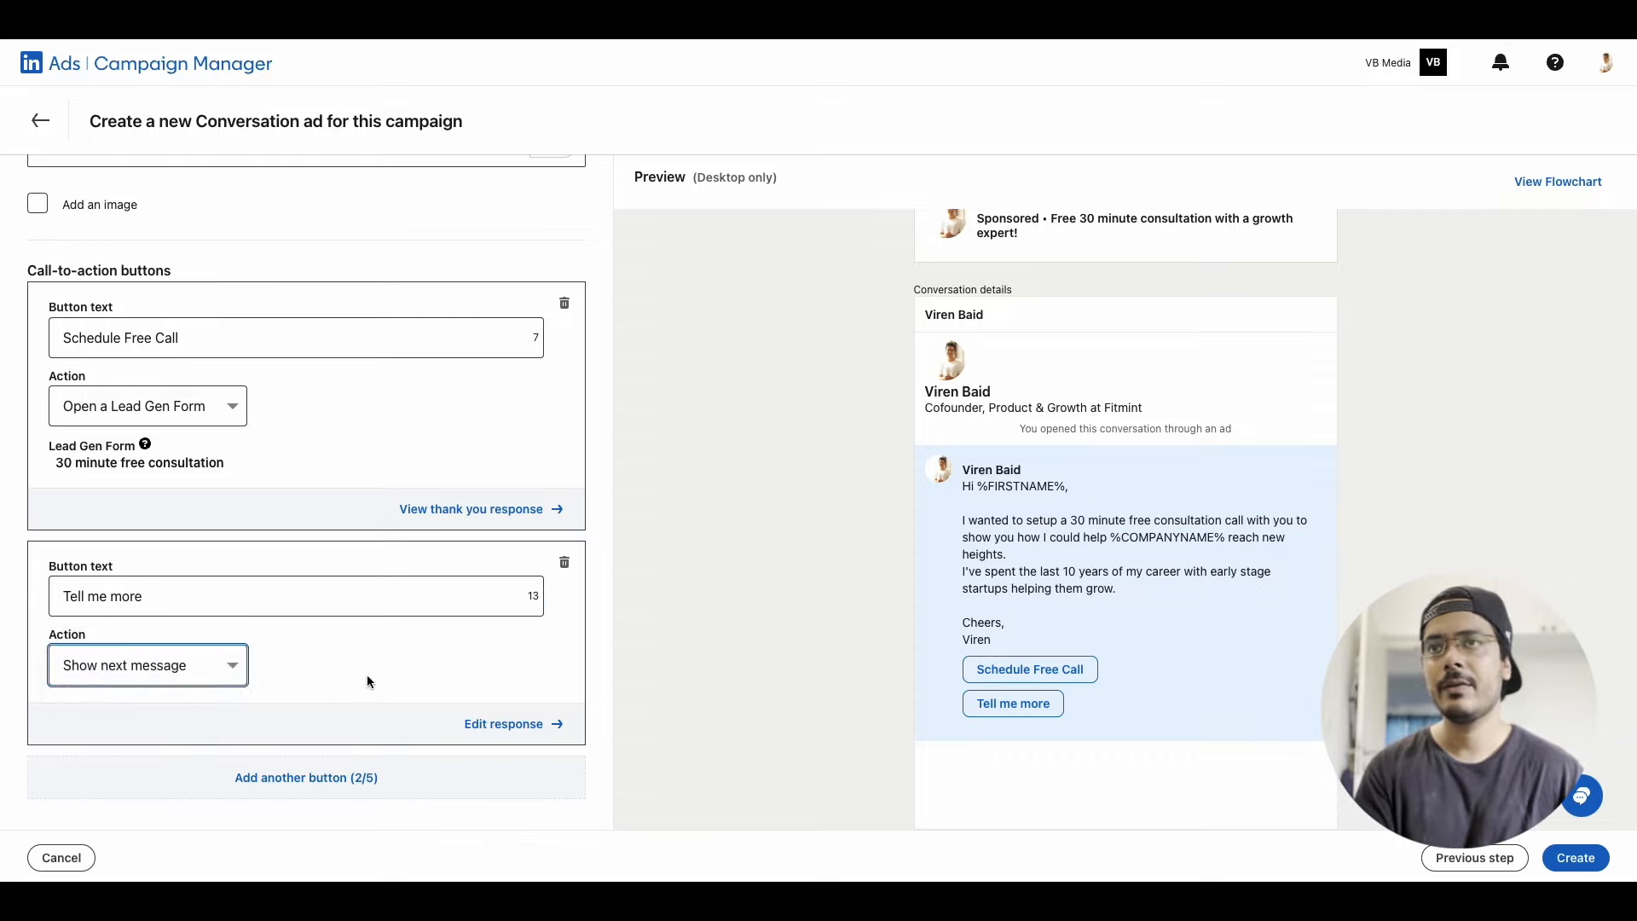
# Open the response to "Tell me more" and review the action options of its "Sign up for a demo" and "Not looking right now" buttons
pyautogui.click(514, 731)
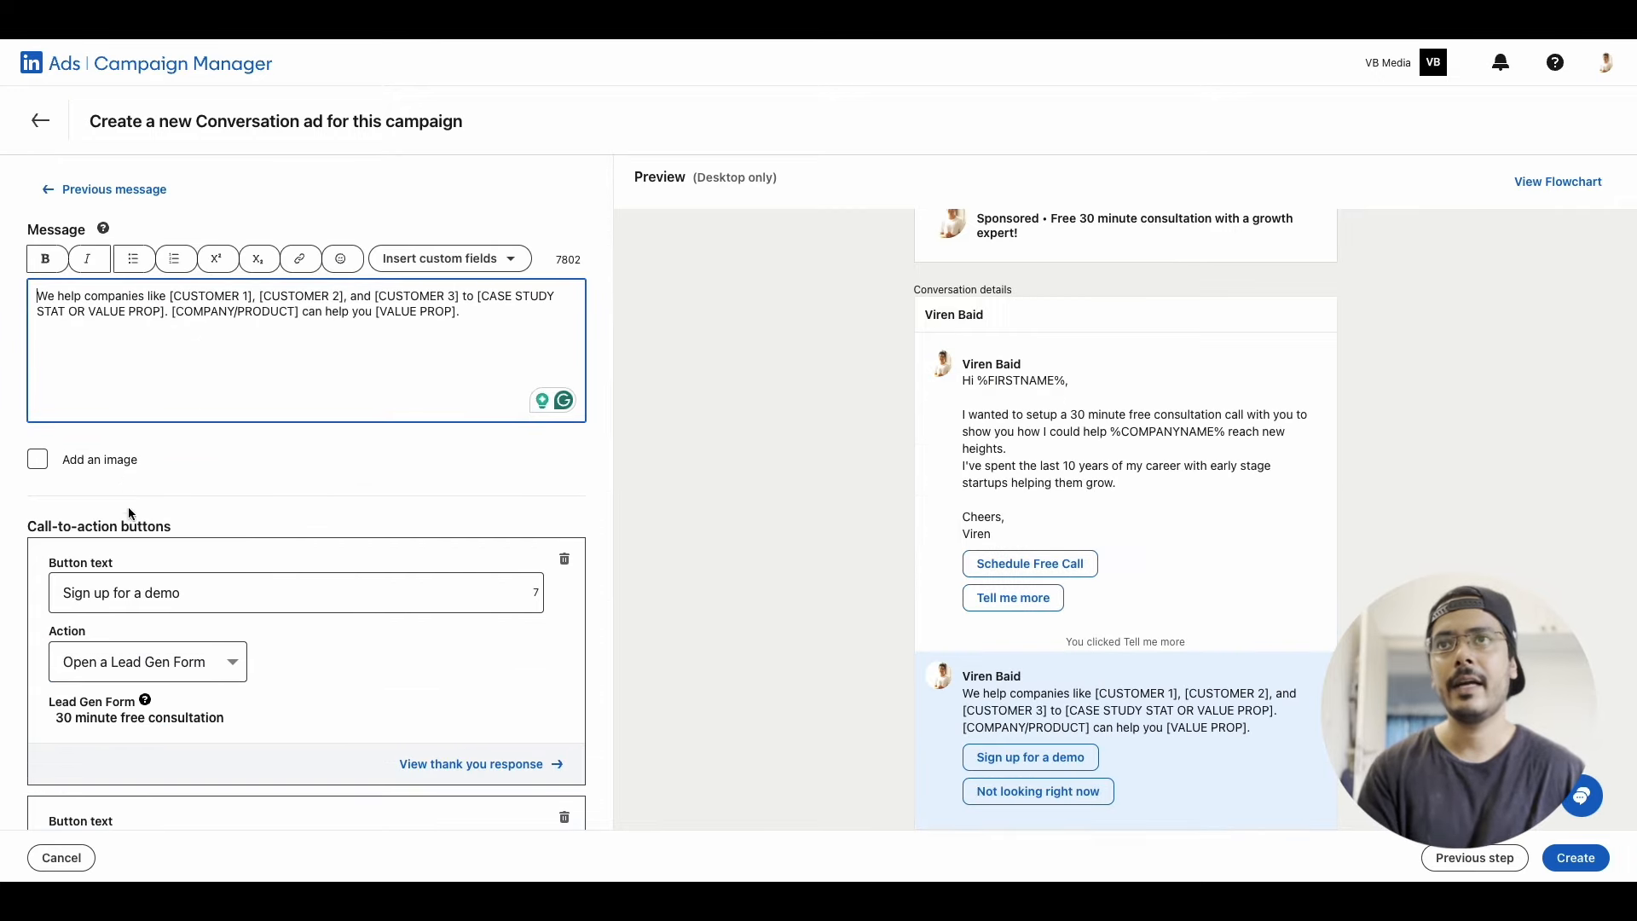
pyautogui.scroll(-5, 140, 554)
pyautogui.click(136, 406)
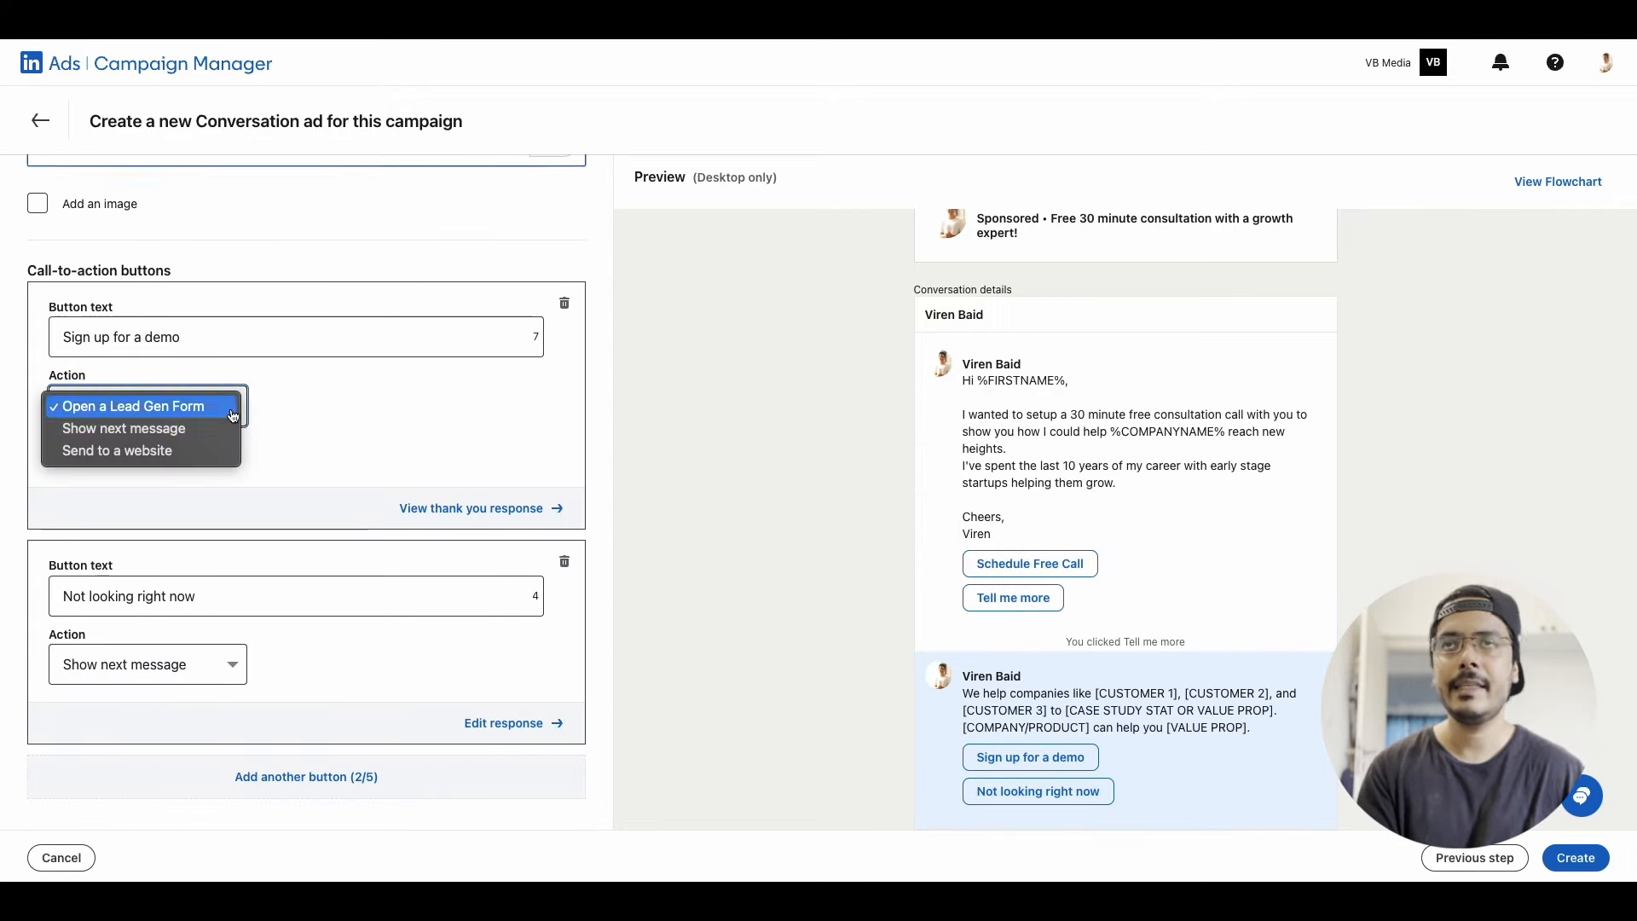
pyautogui.click(384, 418)
pyautogui.click(198, 673)
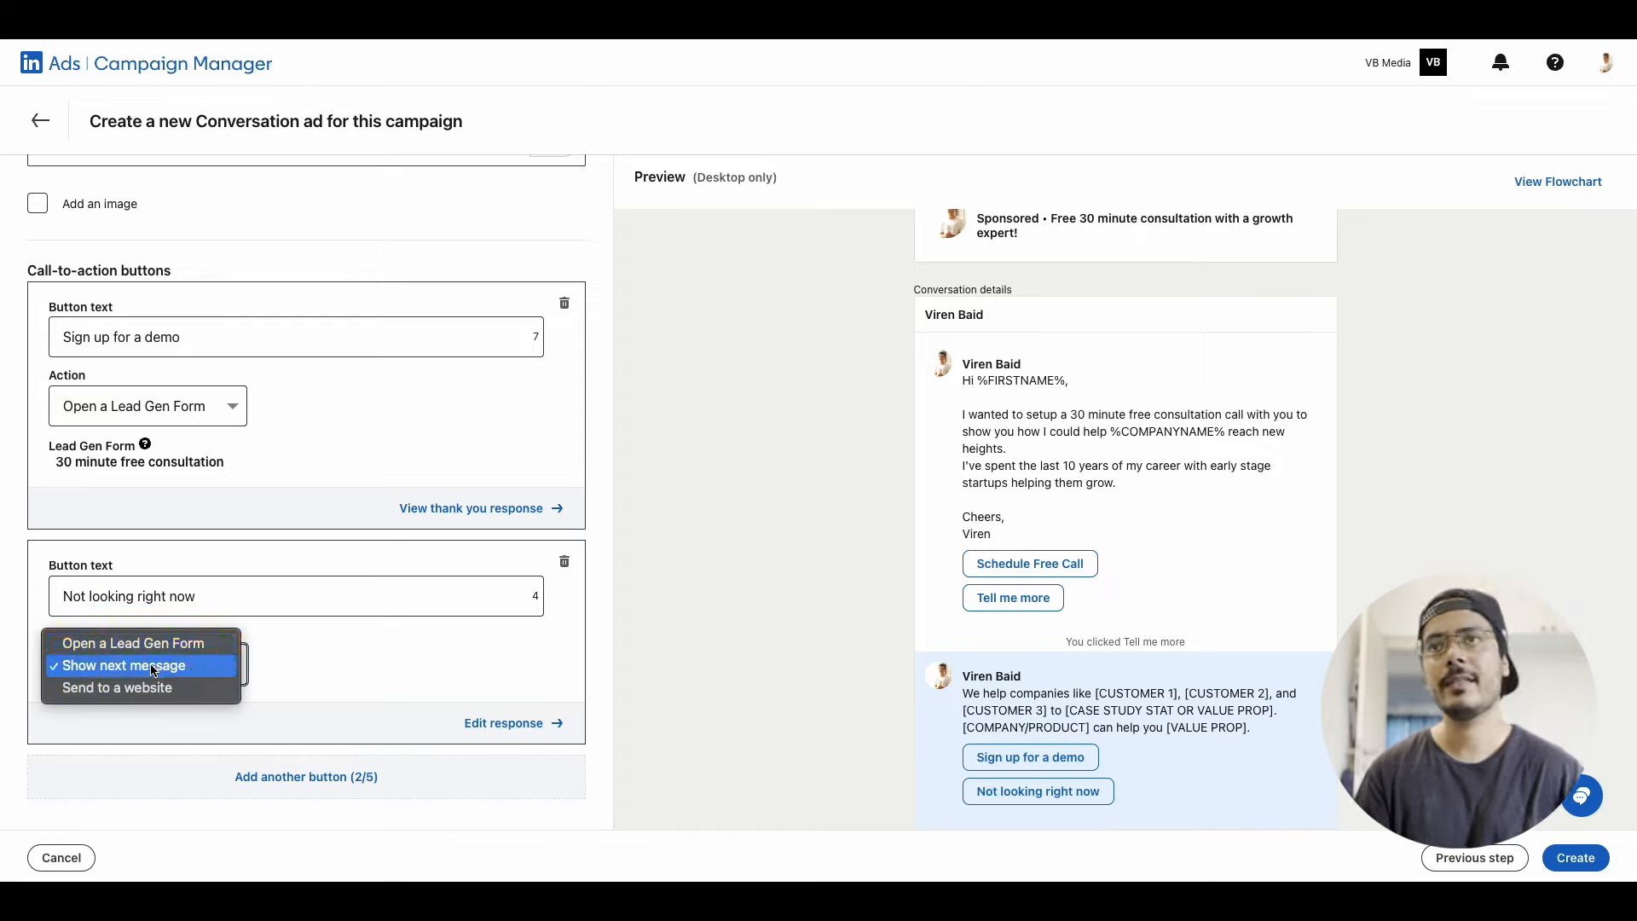
pyautogui.click(391, 681)
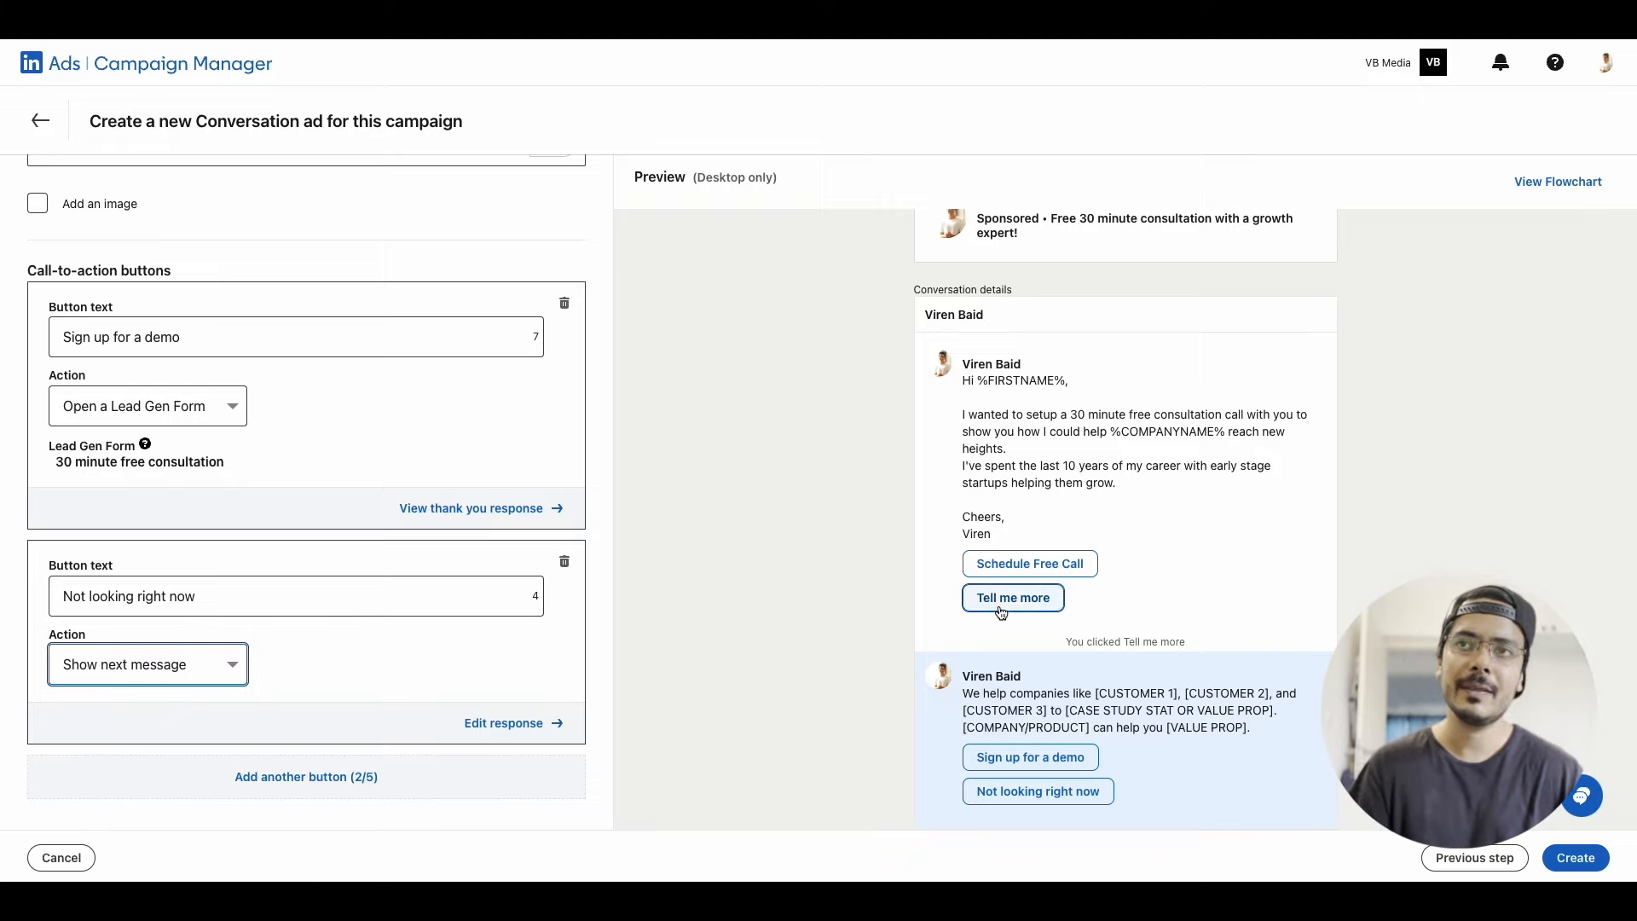
# Examine the flowchart of the whole conversation, from the intro message through its follow-up responses
pyautogui.click(1535, 182)
pyautogui.scroll(-14, 984, 514)
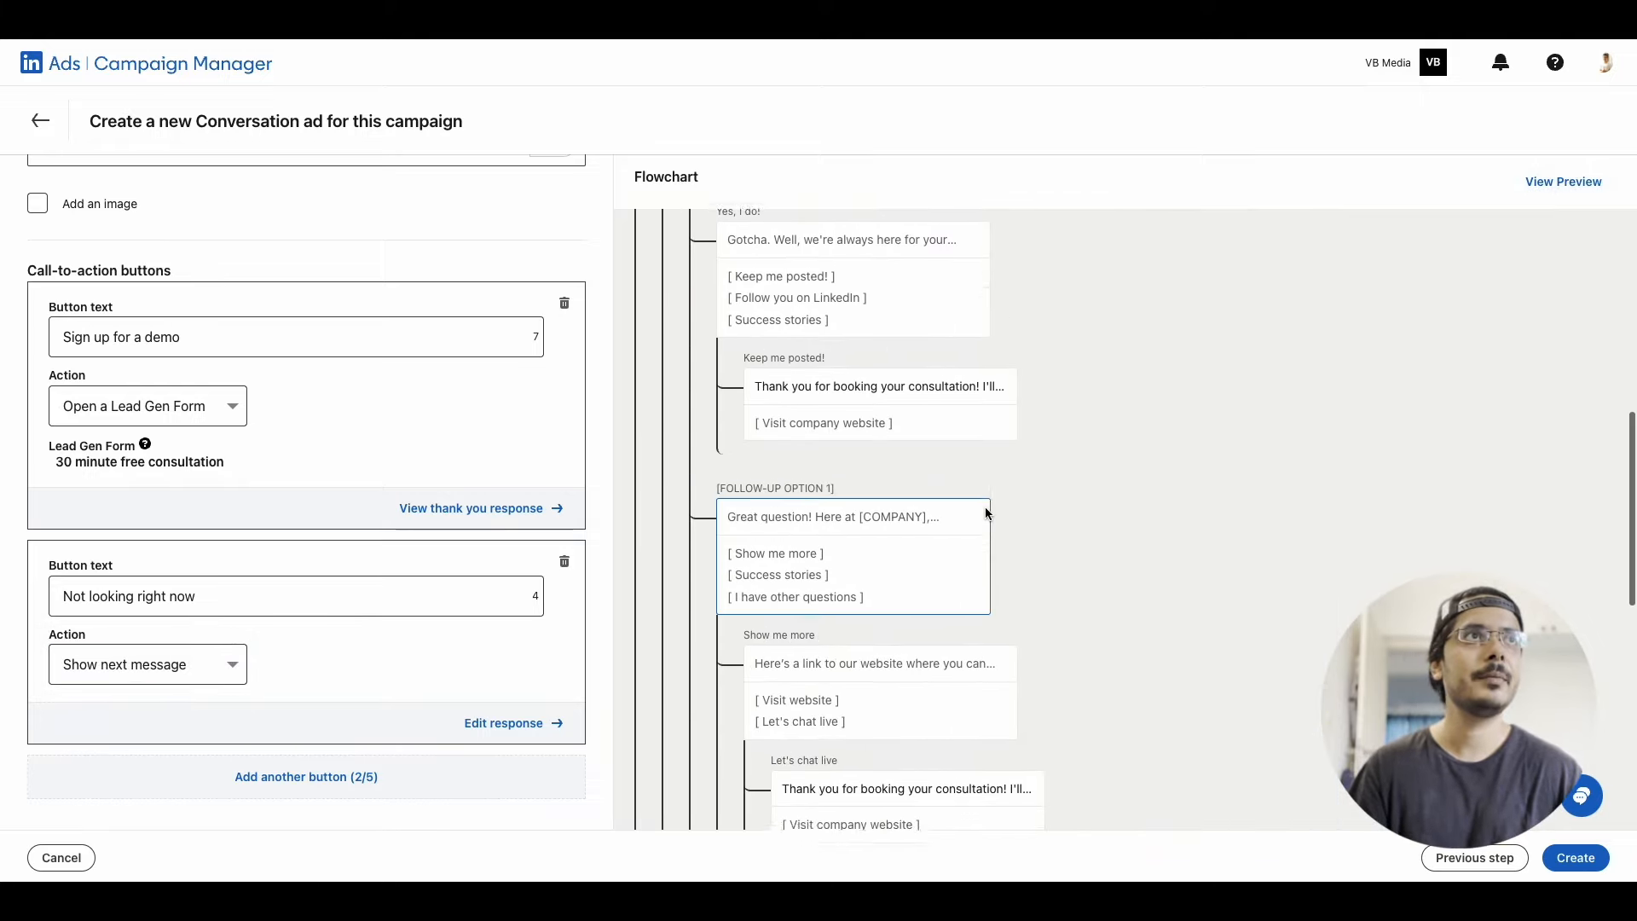
pyautogui.scroll(13, 906, 394)
pyautogui.scroll(2, 903, 388)
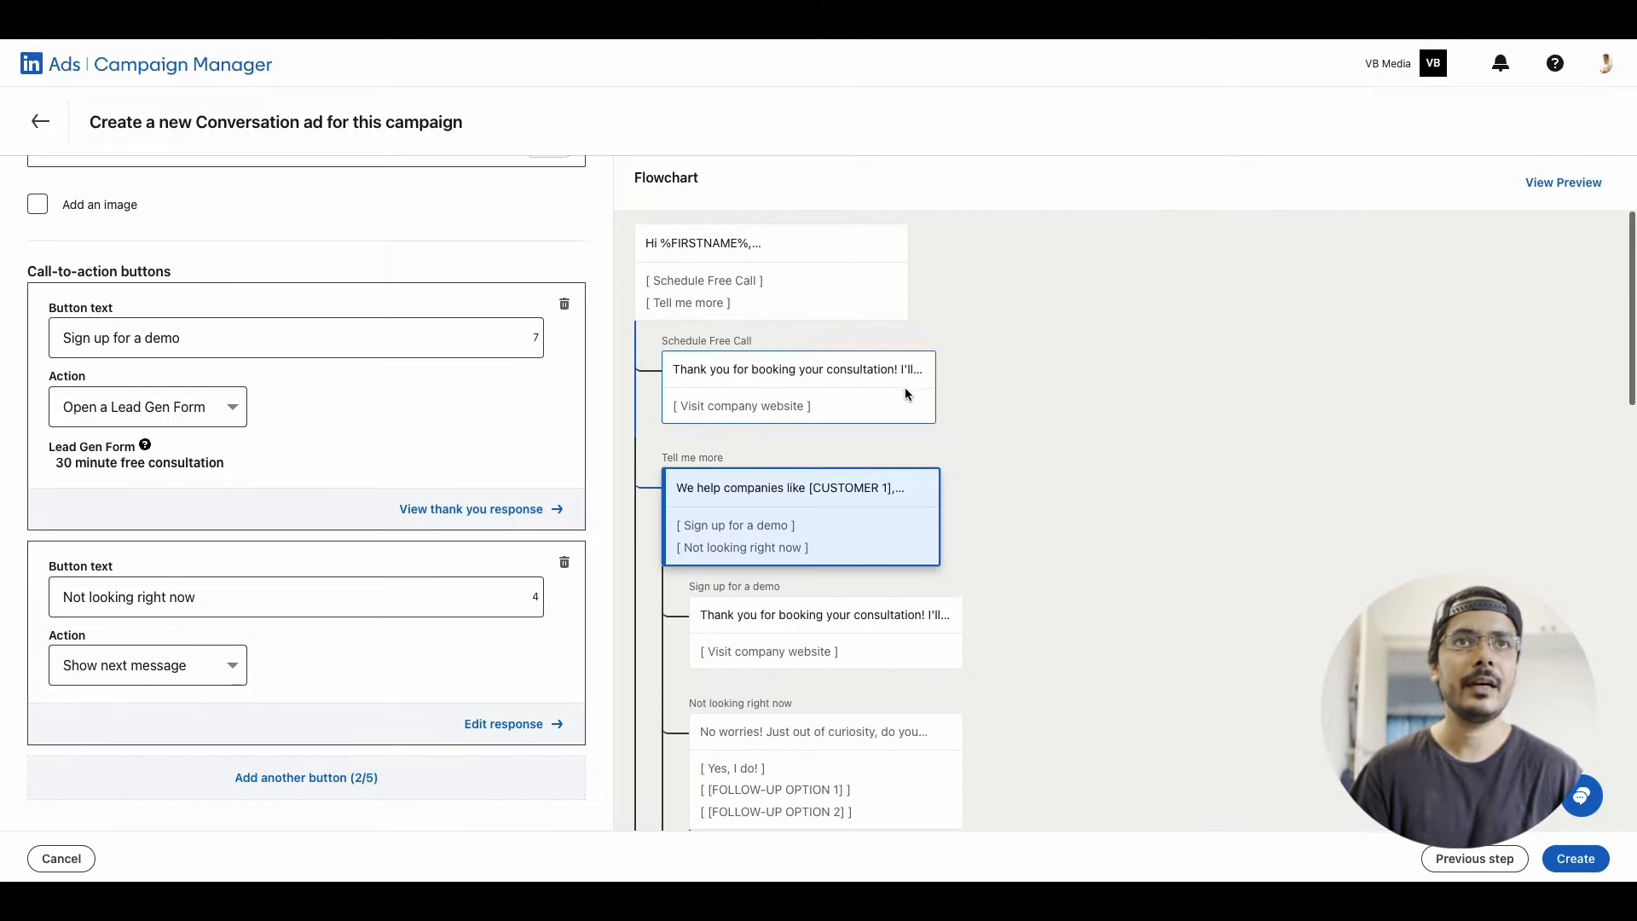
# Try to create the conversation ad with its current messages and buttons
pyautogui.scroll(2, 597, 305)
pyautogui.scroll(2, 601, 307)
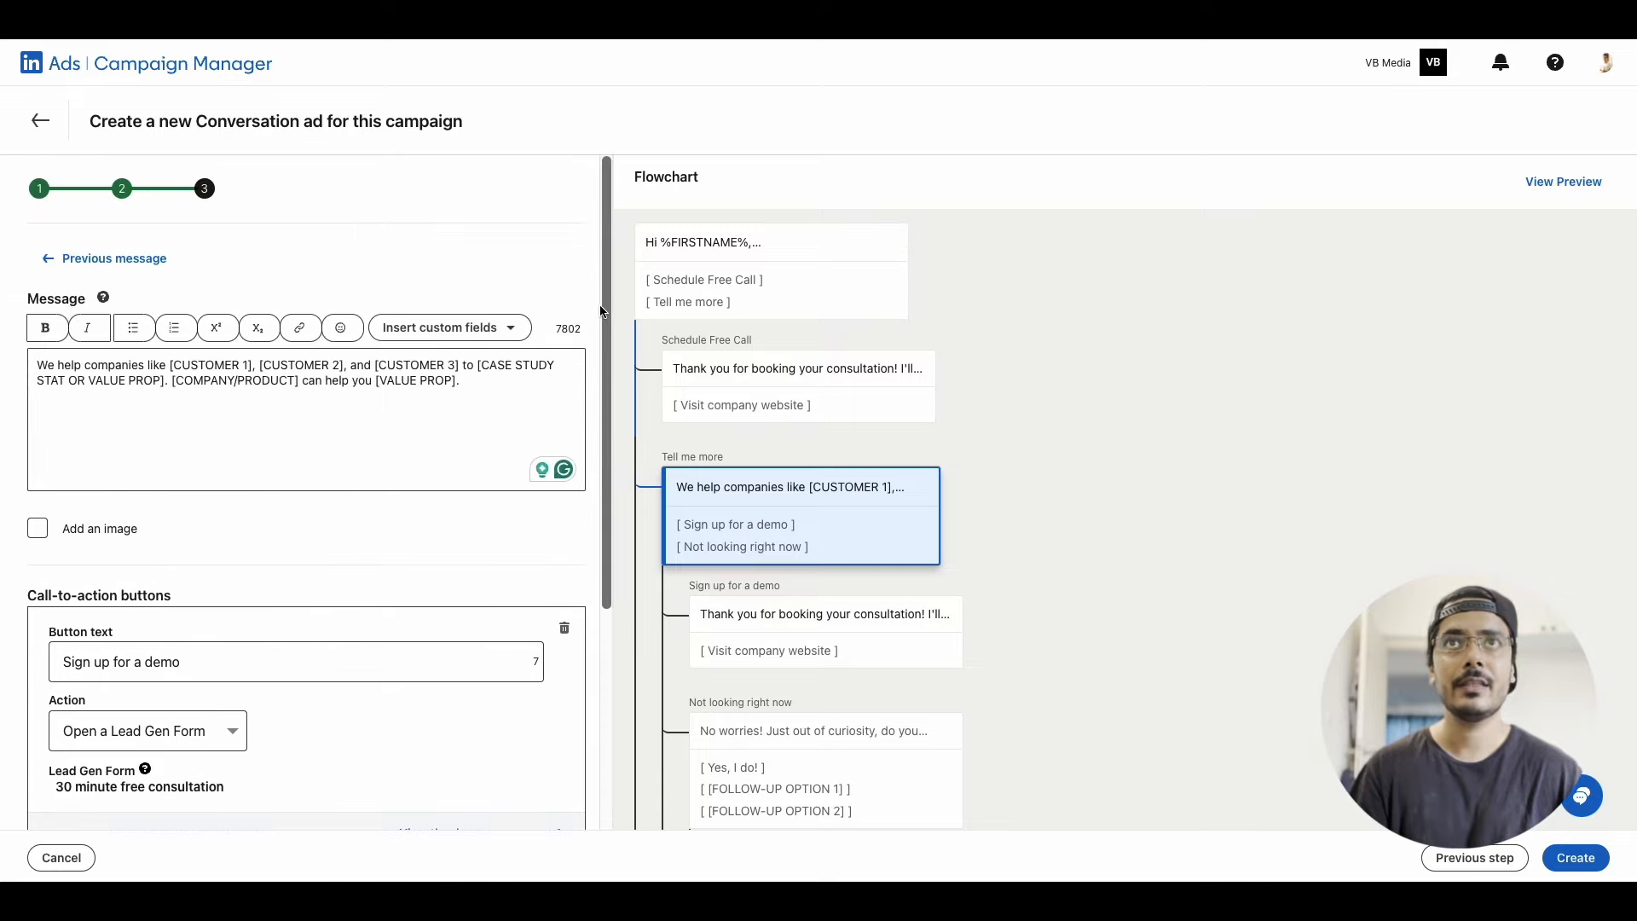
pyautogui.click(1573, 859)
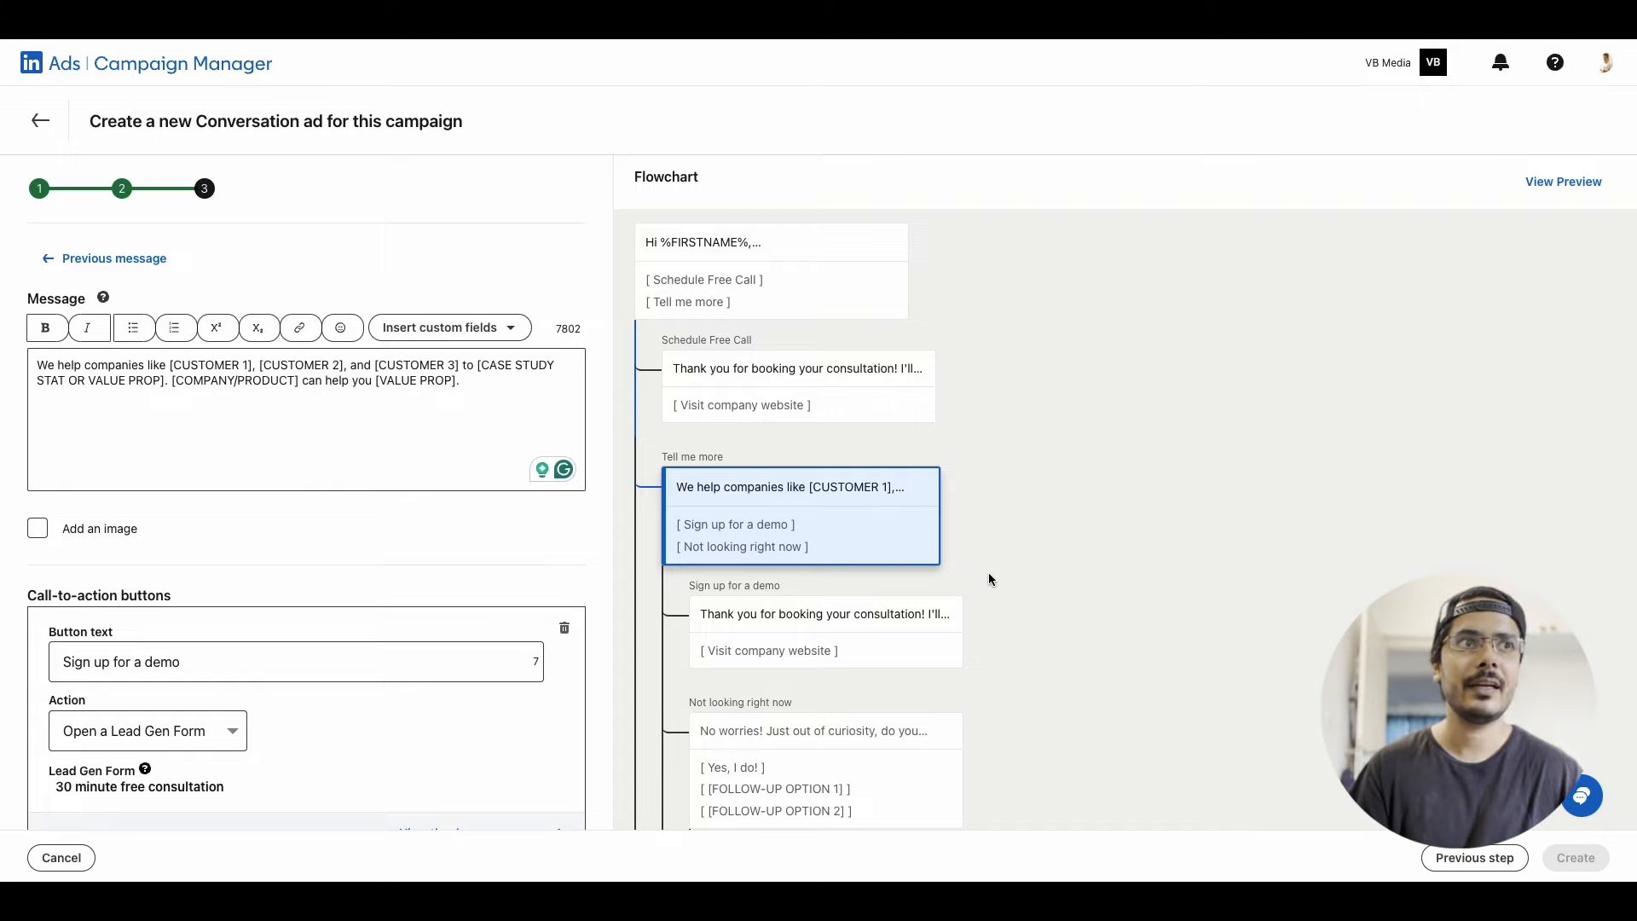
# In the flagged "Yes, I do!" response, set the "Follow you on LinkedIn" button's destination URL to the sender's LinkedIn profile address and select it for reuse
pyautogui.scroll(-5, 989, 580)
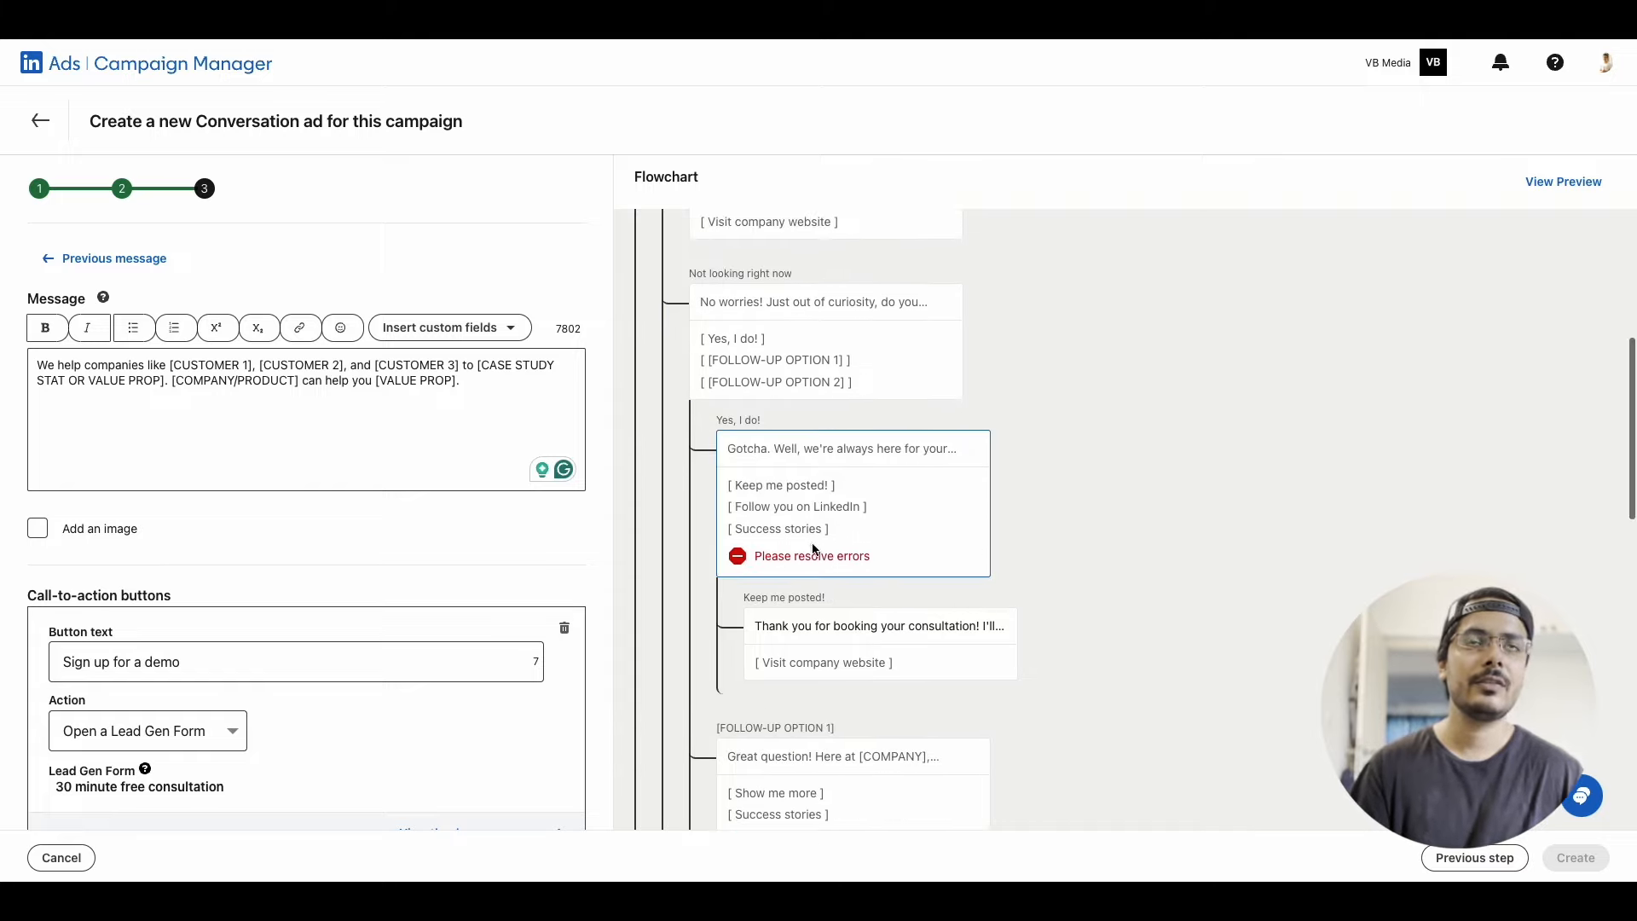
pyautogui.click(812, 550)
pyautogui.scroll(-5, 313, 574)
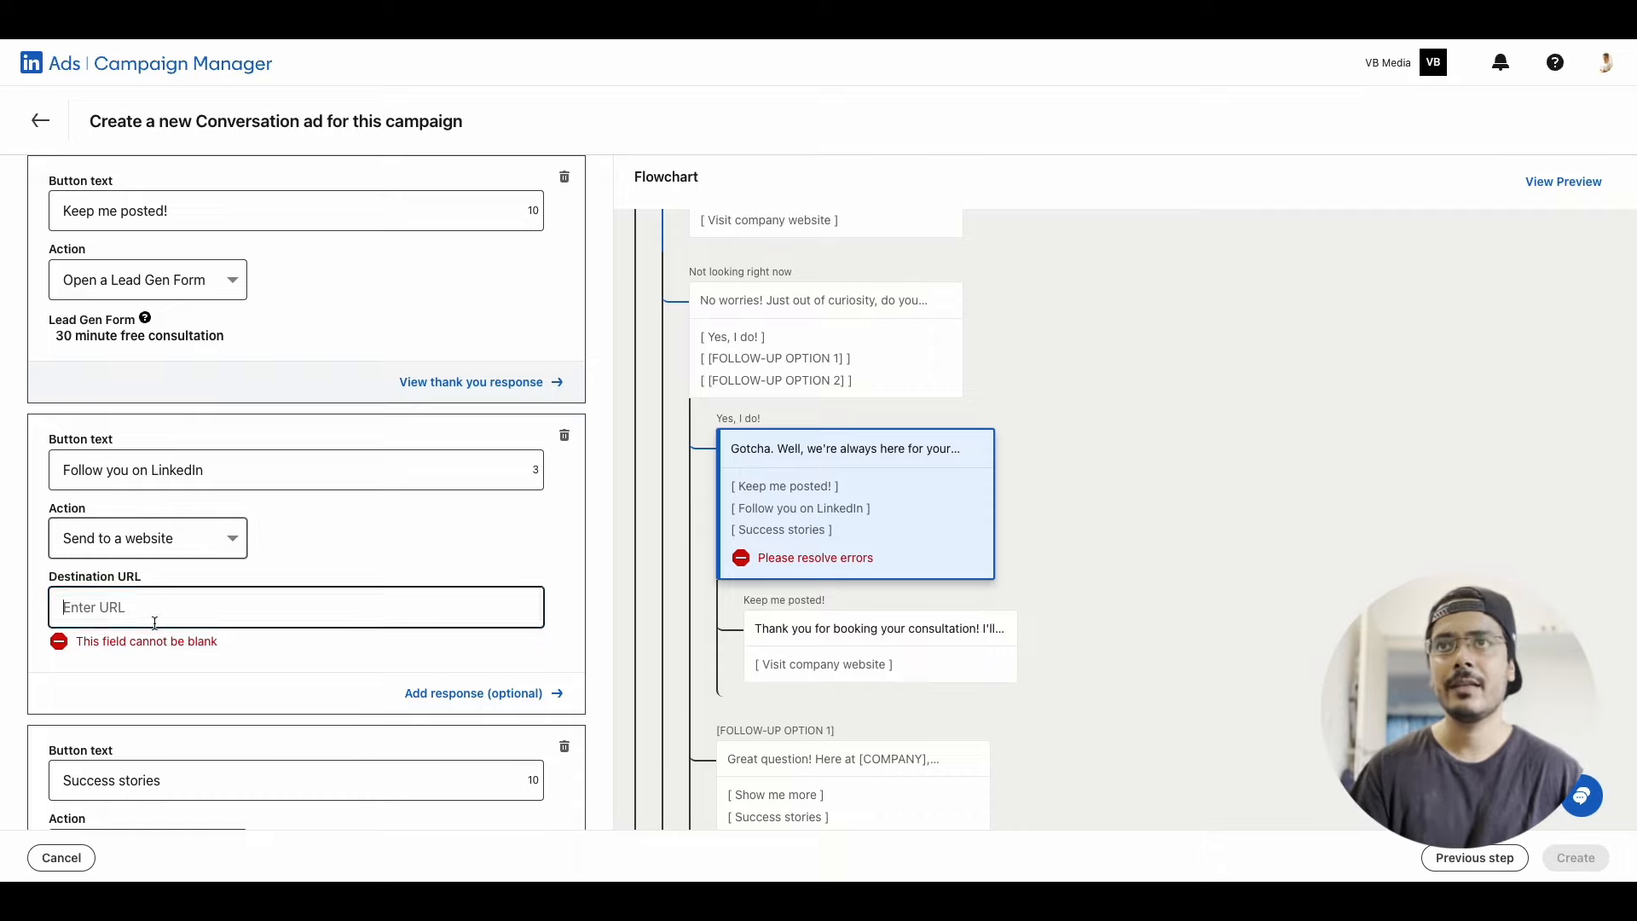
pyautogui.click(209, 588)
pyautogui.write('https')
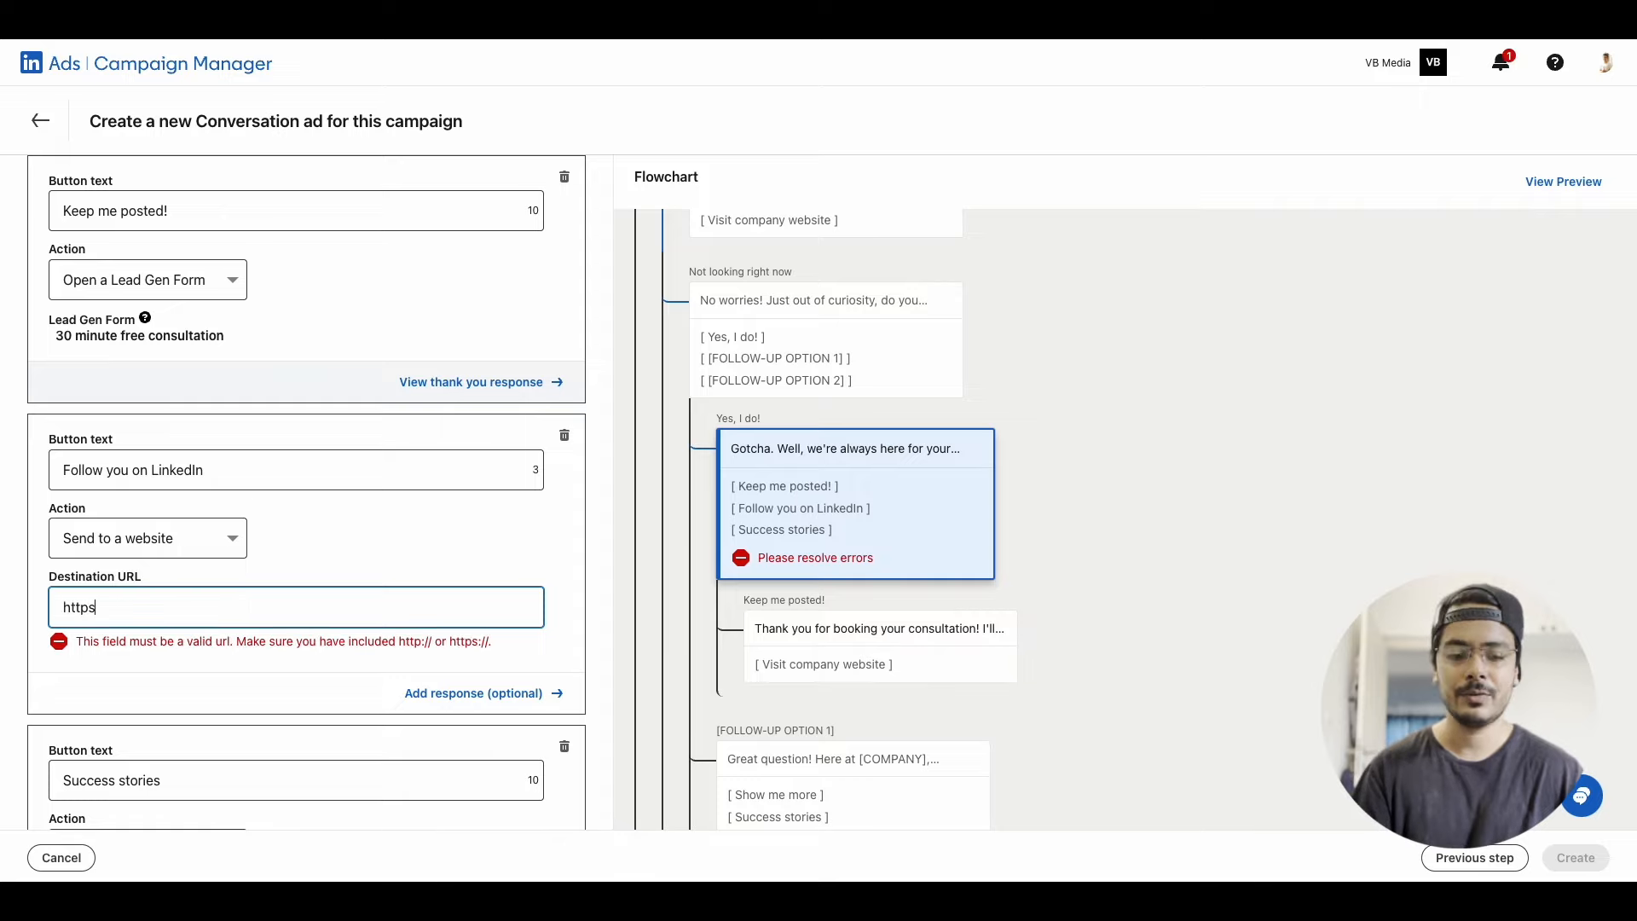
pyautogui.write('://www.linkedin.co')
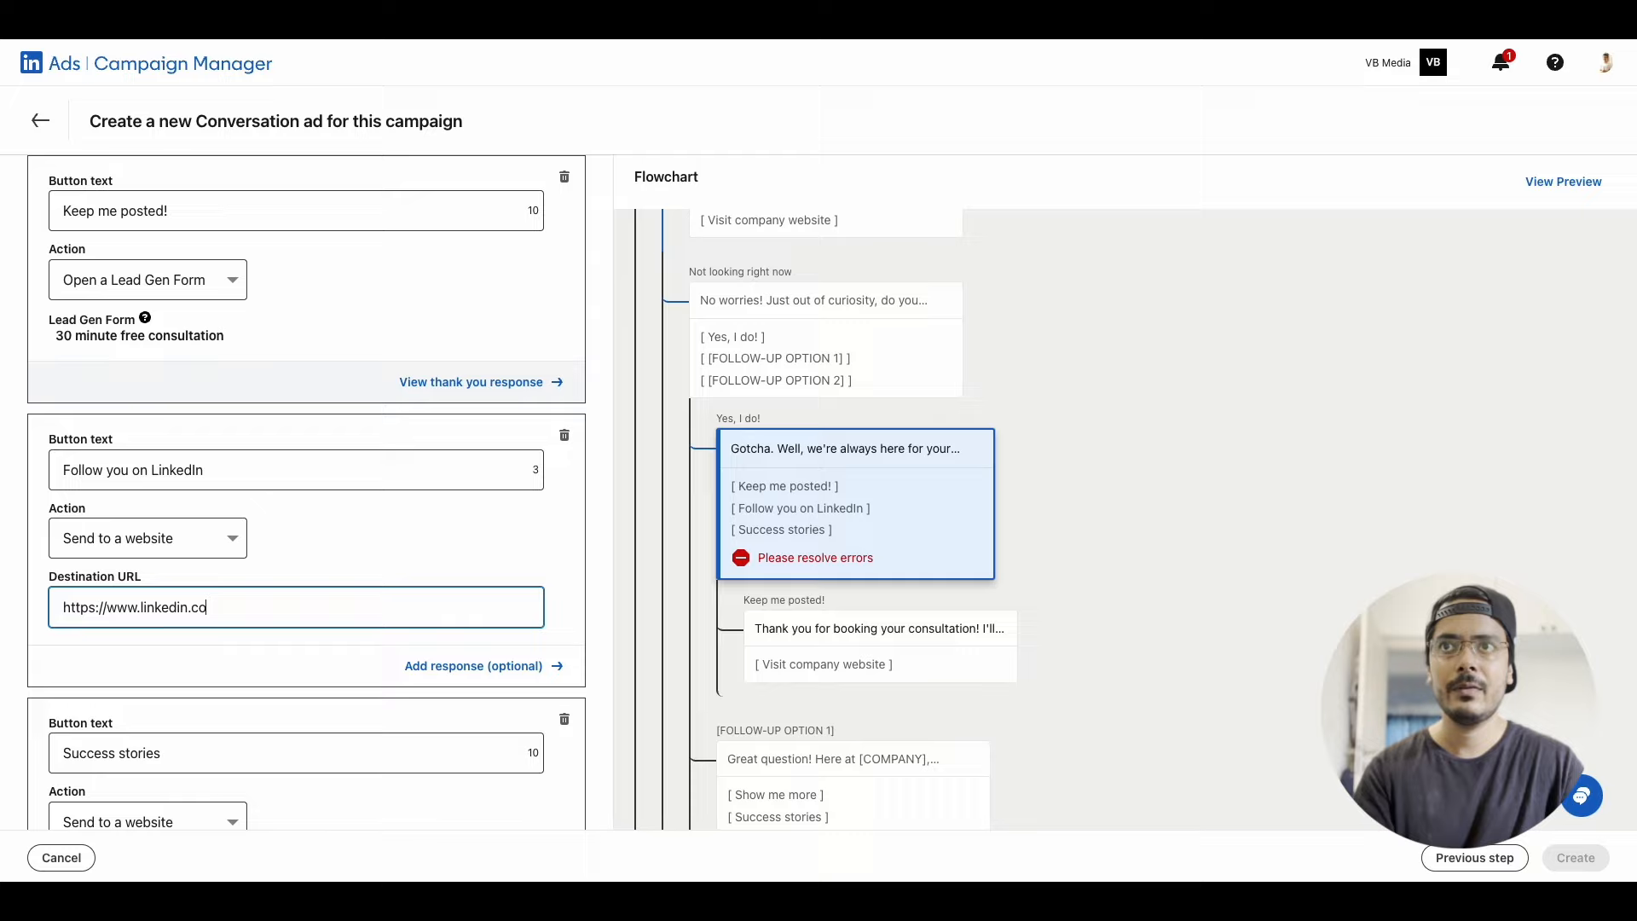
pyautogui.write('m/in/vinitbaid')
pyautogui.press('super+a')
pyautogui.press('super+c')
# In the flagged [FOLLOW-UP OPTION 1] response, fill the "Success stories" button's missing destination URL with the same LinkedIn profile address
pyautogui.click(902, 684)
pyautogui.scroll(-4, 903, 684)
pyautogui.click(853, 494)
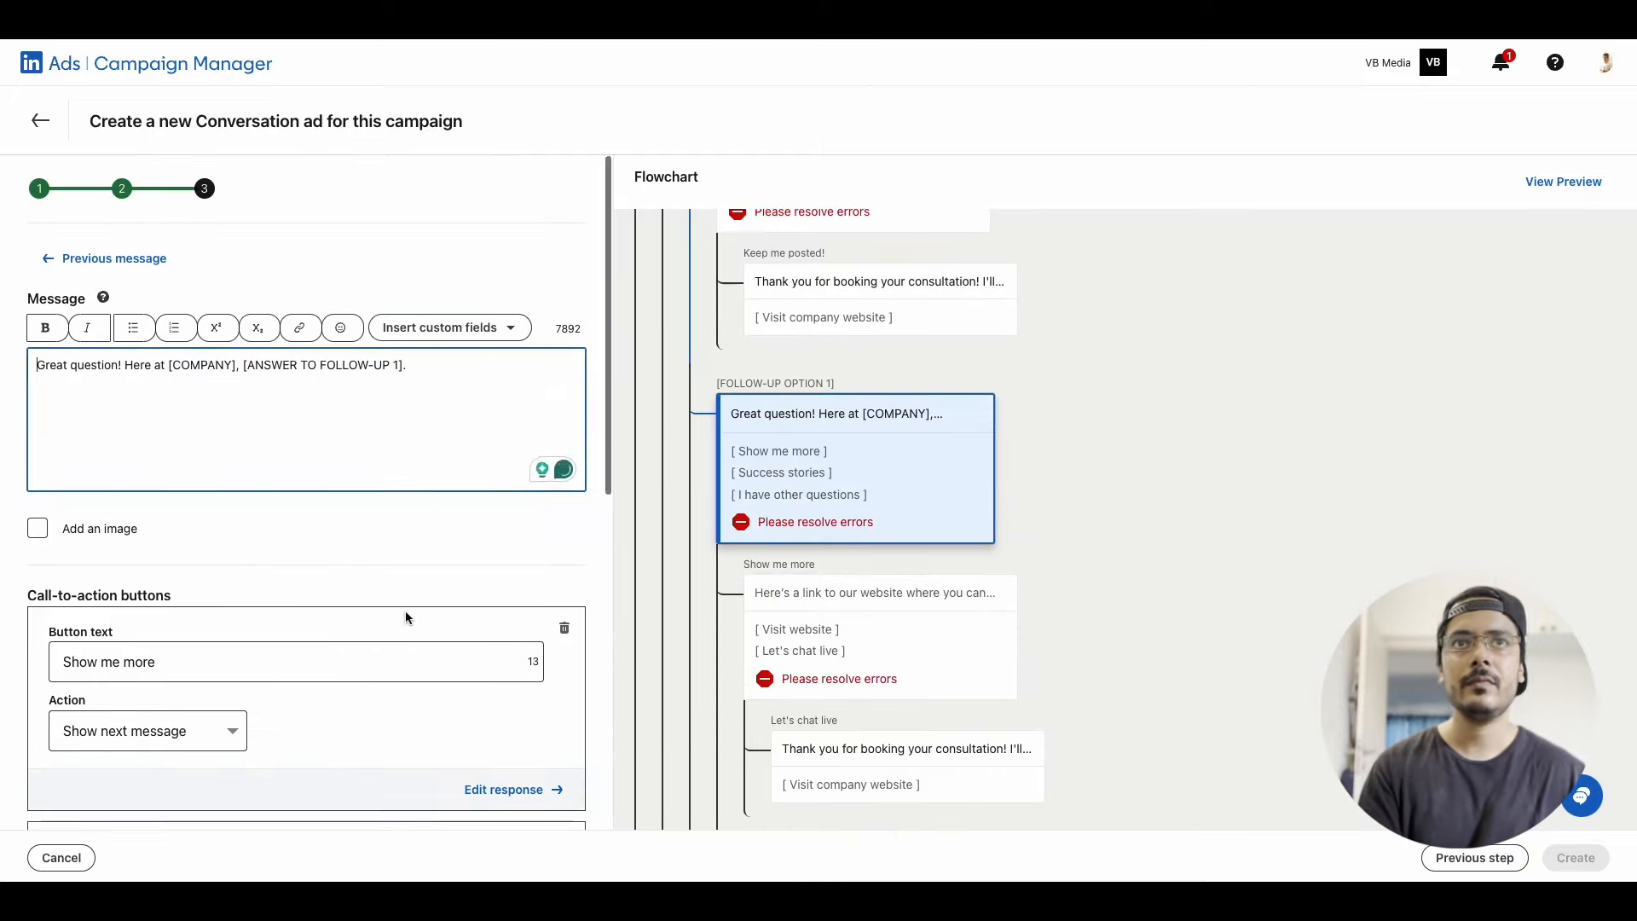
pyautogui.scroll(-1, 286, 666)
pyautogui.scroll(1, 287, 663)
pyautogui.scroll(-4, 273, 656)
pyautogui.scroll(-2, 871, 422)
# In the "Show me more" response under [FOLLOW-UP OPTION 1], set the "Visit website" destination URL to the copied profile address
pyautogui.click(873, 420)
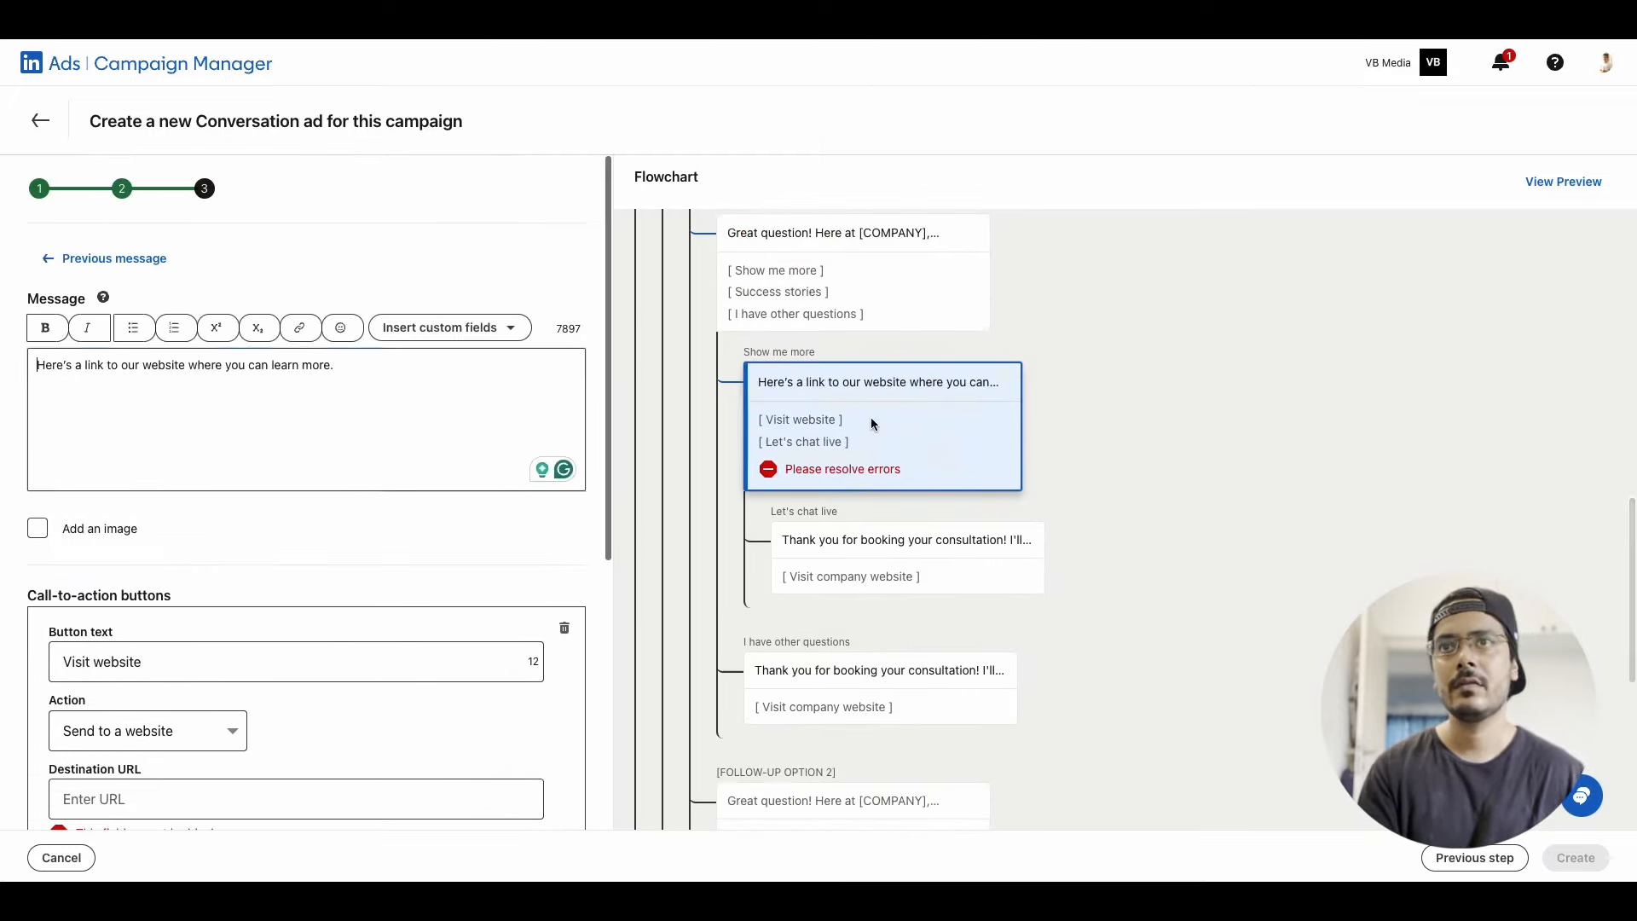
pyautogui.scroll(-3, 202, 524)
pyautogui.click(202, 521)
pyautogui.press('super+v')
pyautogui.scroll(-5, 876, 688)
# In the "Show me more" response under [FOLLOW-UP OPTION 2], set the "Visit website" destination URL to the copied profile address
pyautogui.click(863, 520)
pyautogui.scroll(-4, 290, 622)
pyautogui.click(290, 620)
pyautogui.press('super+v')
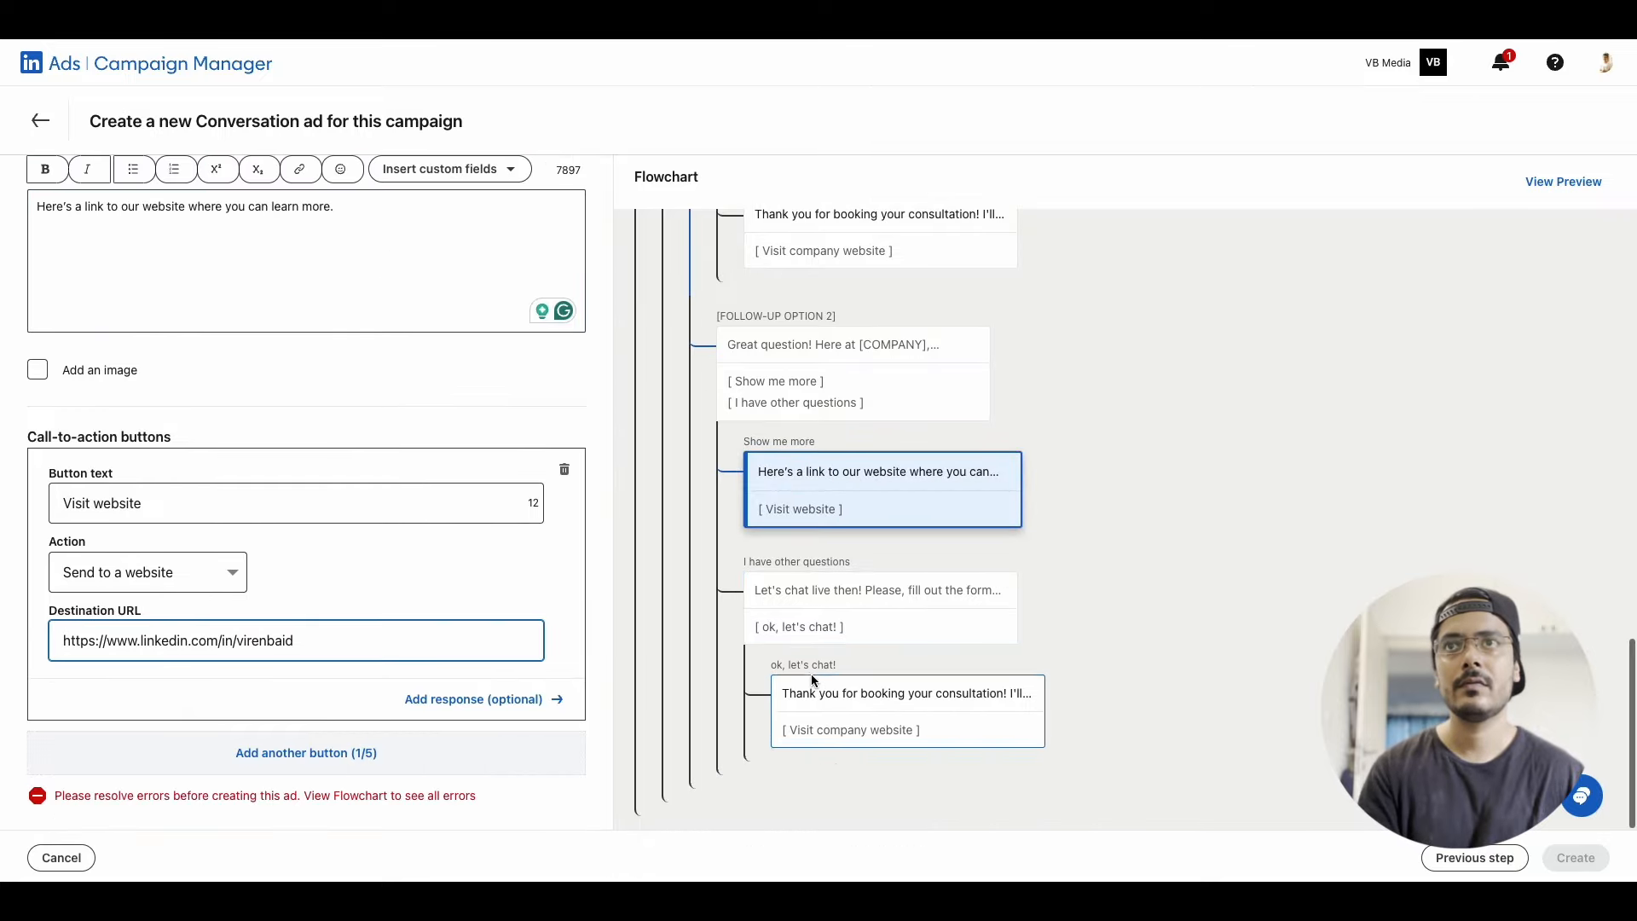
# Return to the "Yes, I do!" response and set its "Success stories" button's destination URL to the copied profile address
pyautogui.click(814, 682)
pyautogui.scroll(8, 861, 444)
pyautogui.click(852, 319)
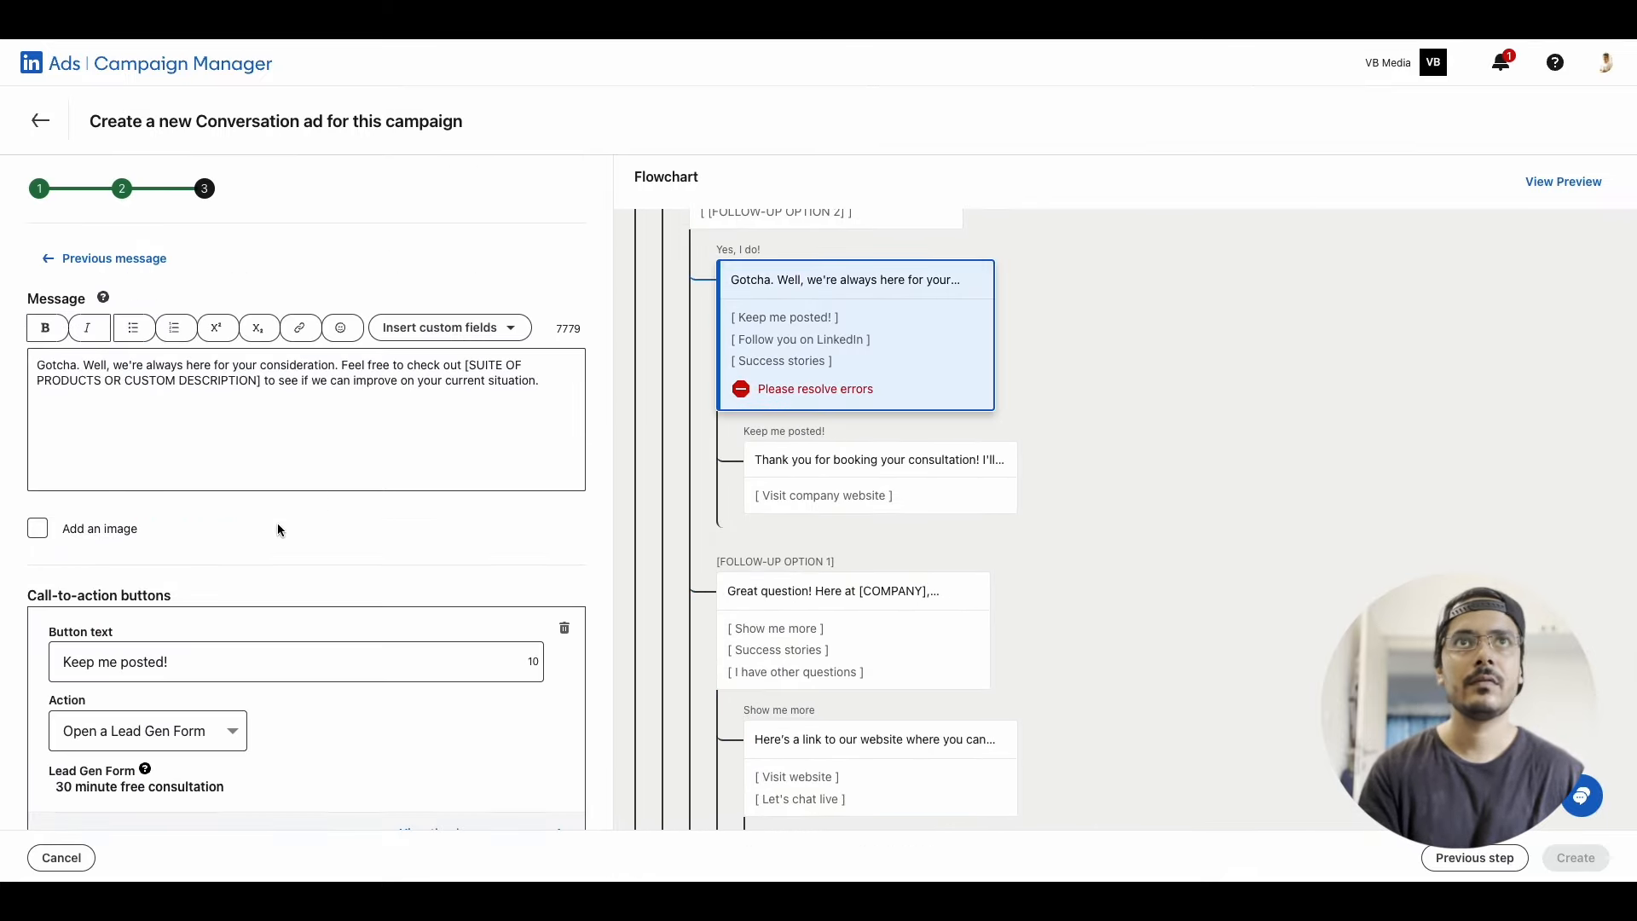
pyautogui.scroll(-8, 278, 523)
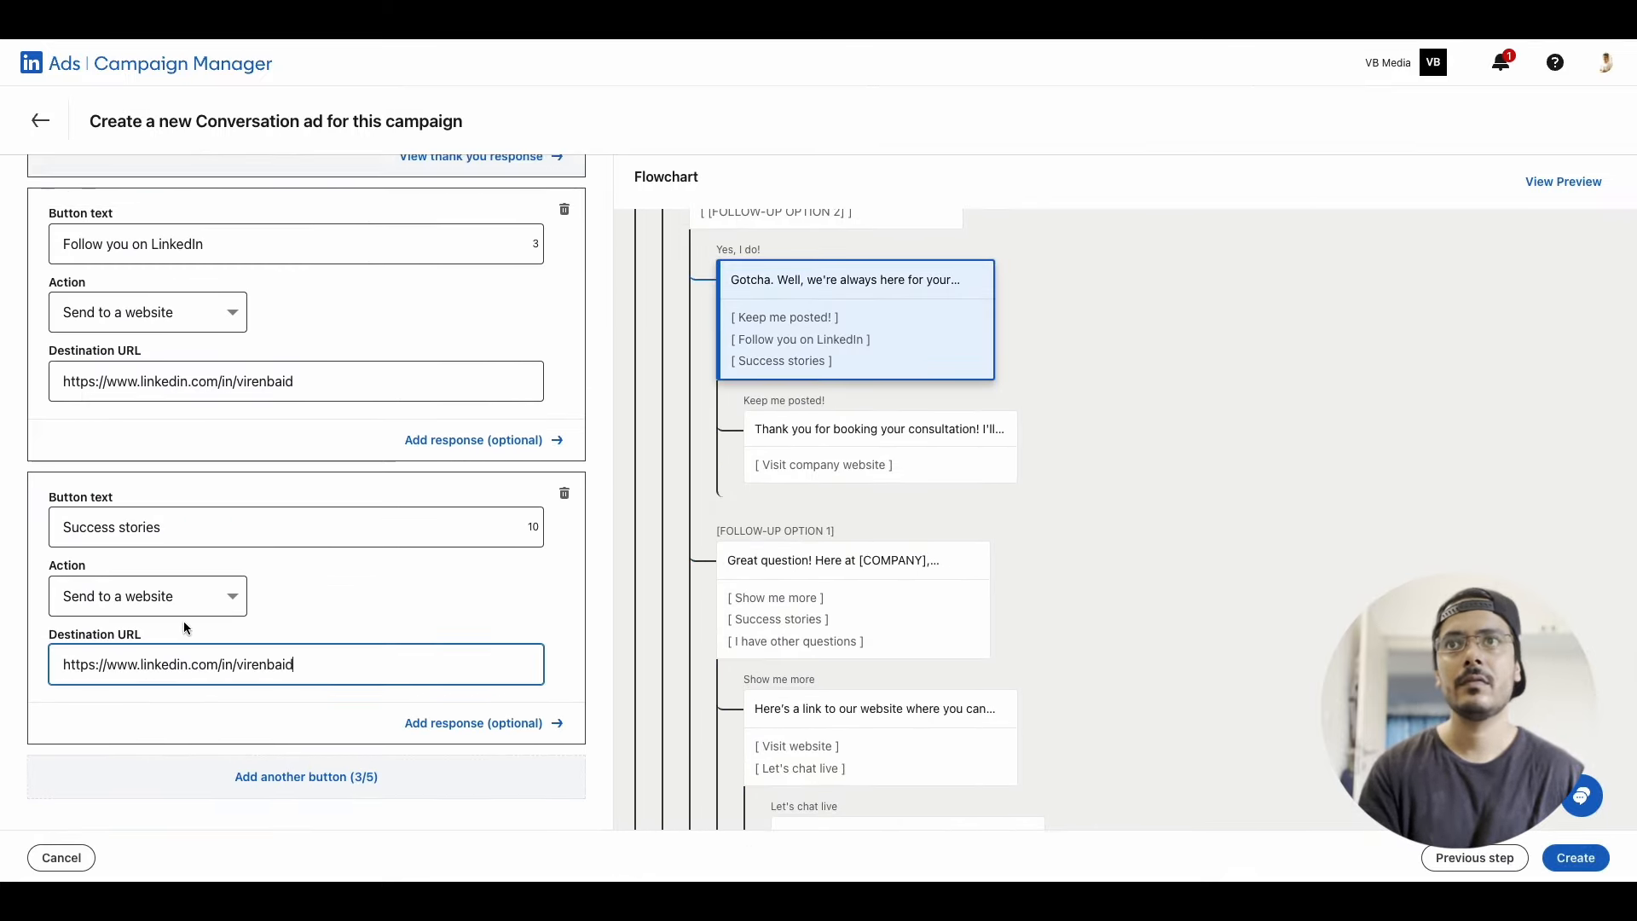
# Create the conversation ad and send a test message of it
pyautogui.click(1576, 858)
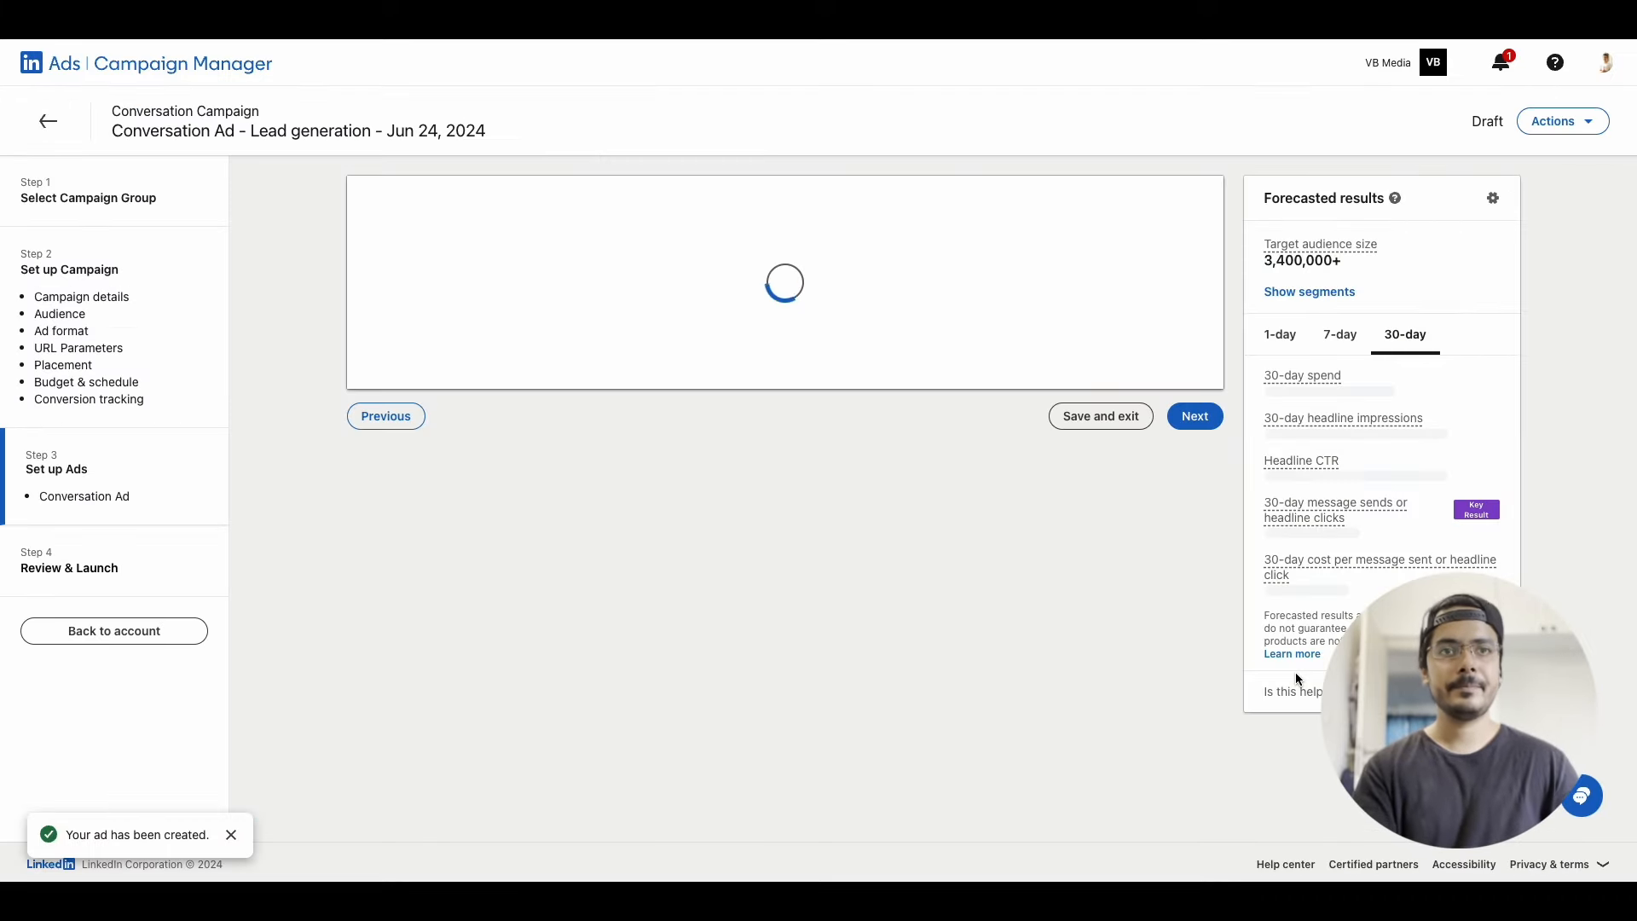
pyautogui.click(1194, 437)
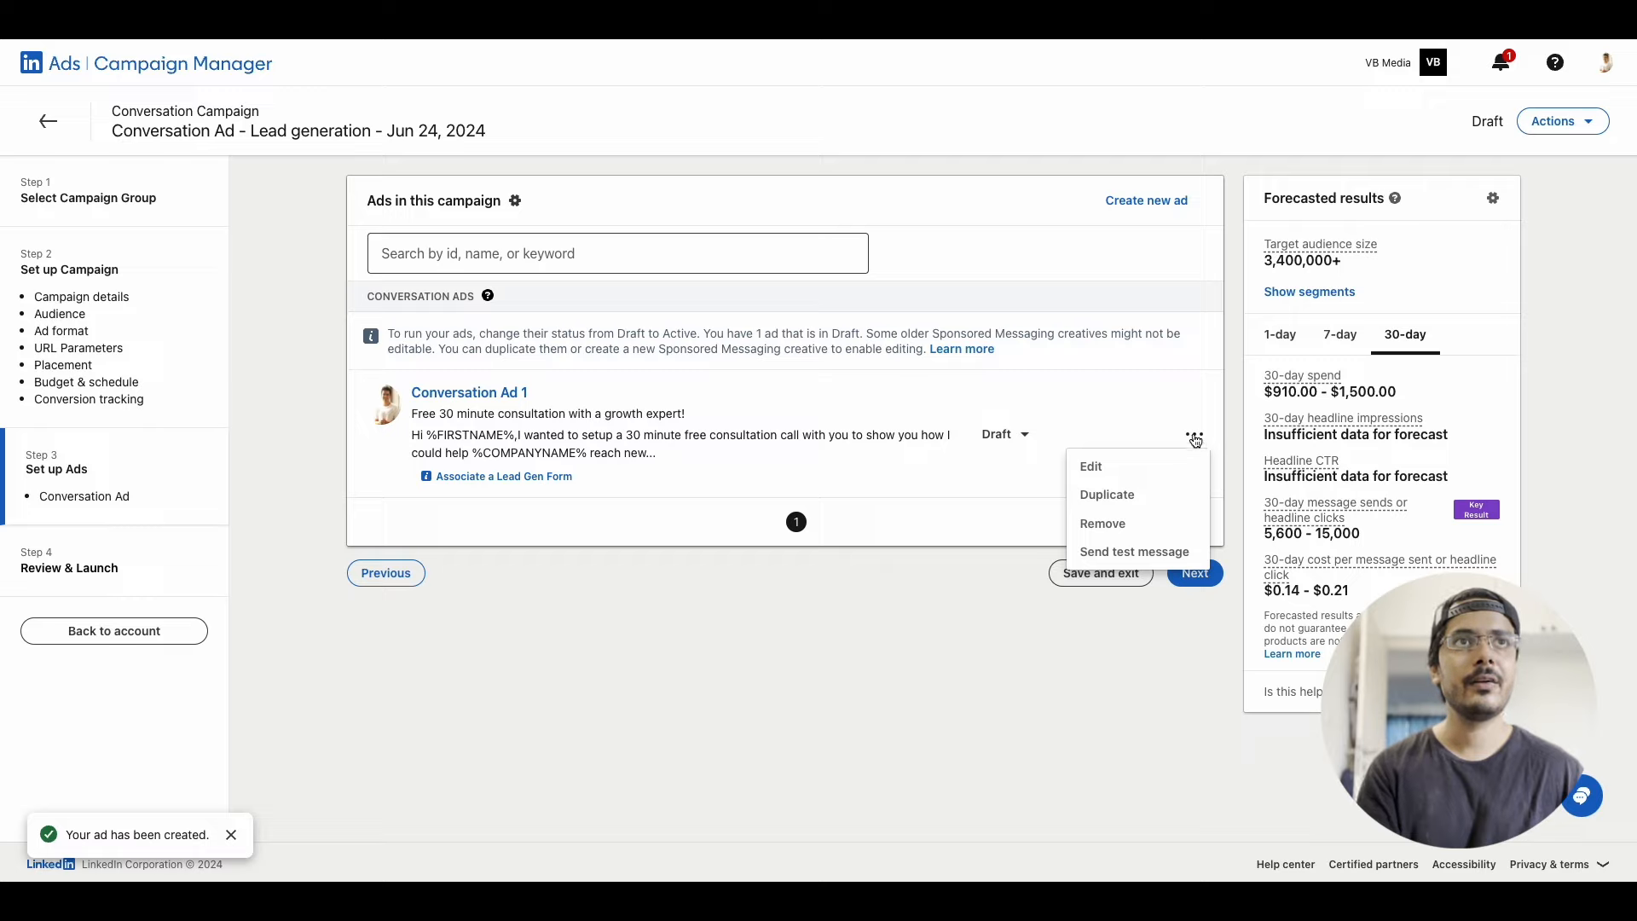
pyautogui.click(1114, 554)
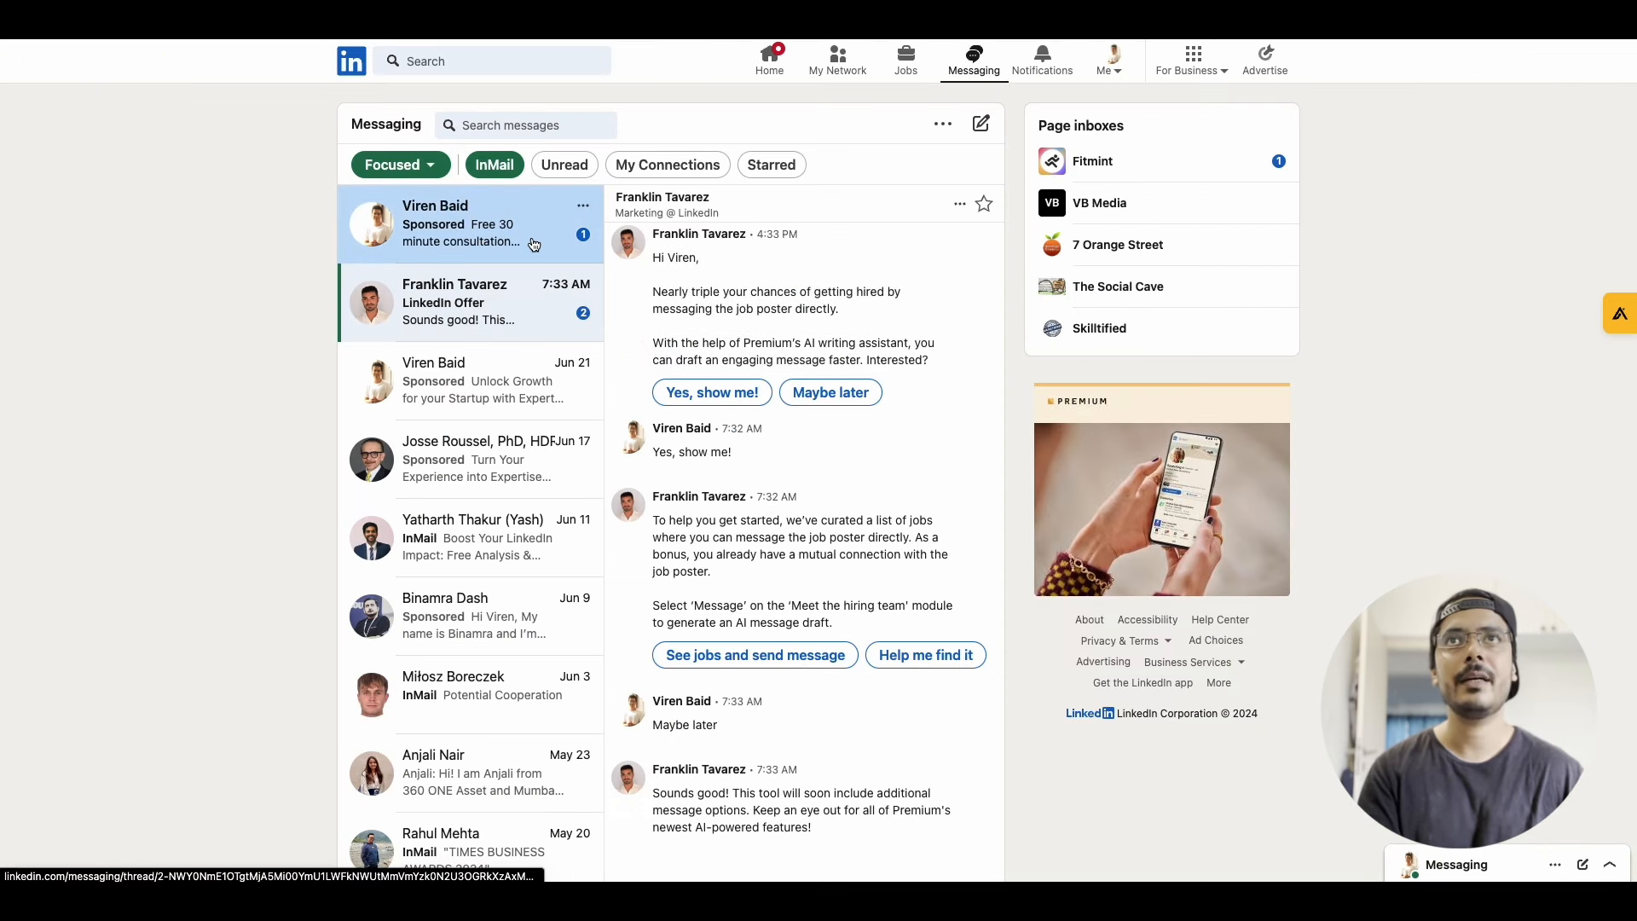
# Open the sponsored test message in LinkedIn Messaging and review the lead form behind "Schedule Free Call"
pyautogui.click(511, 237)
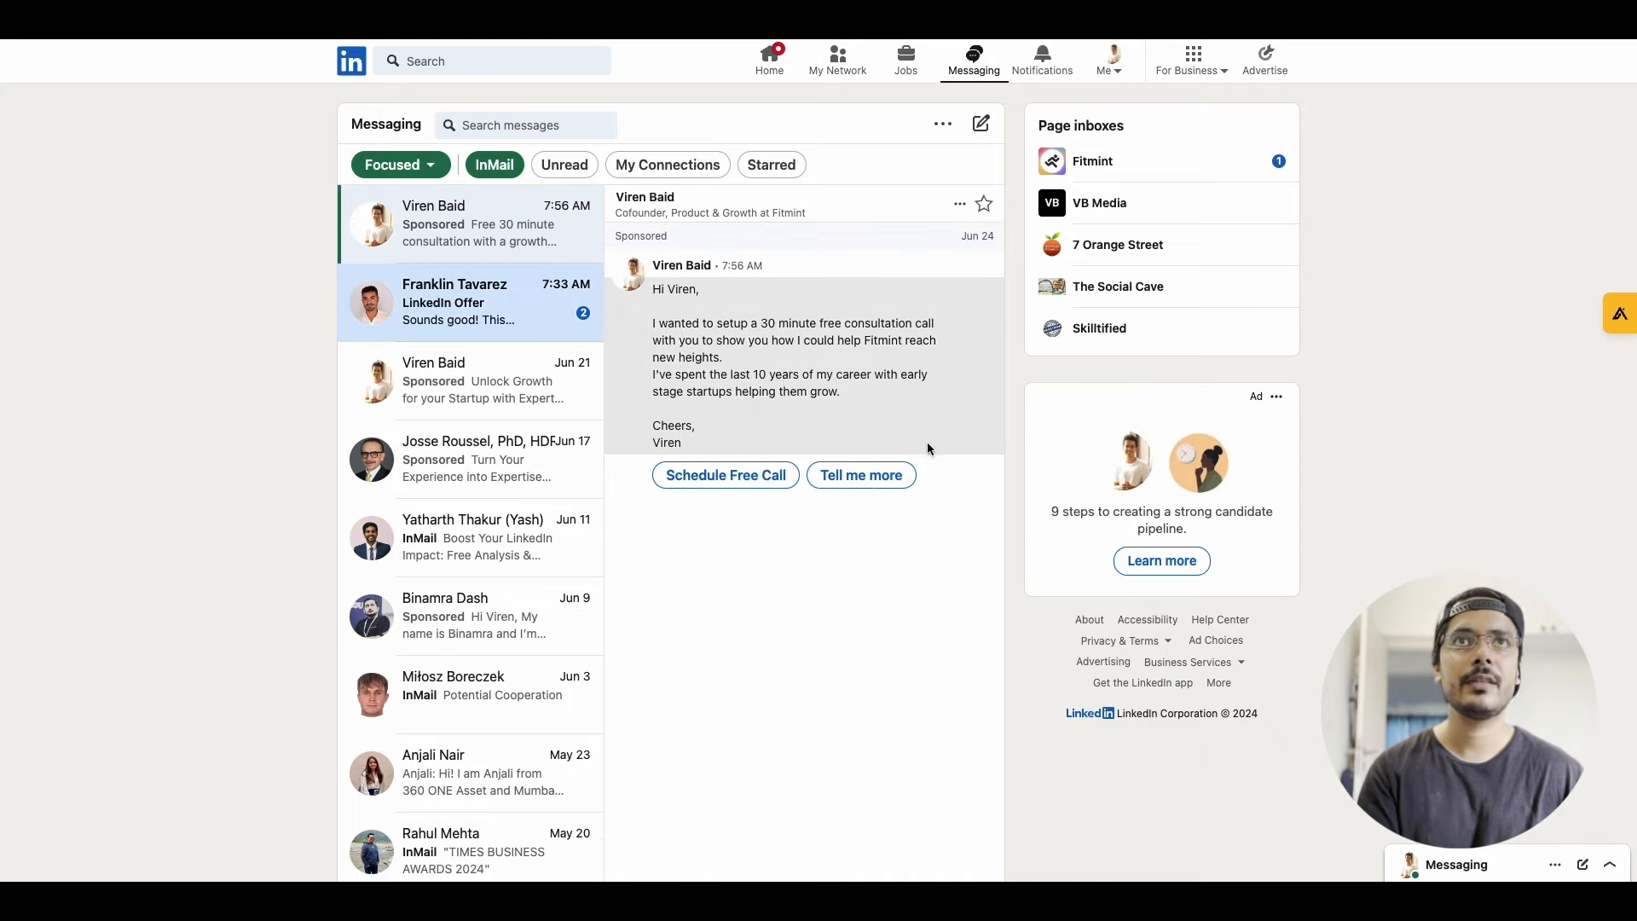
pyautogui.click(735, 474)
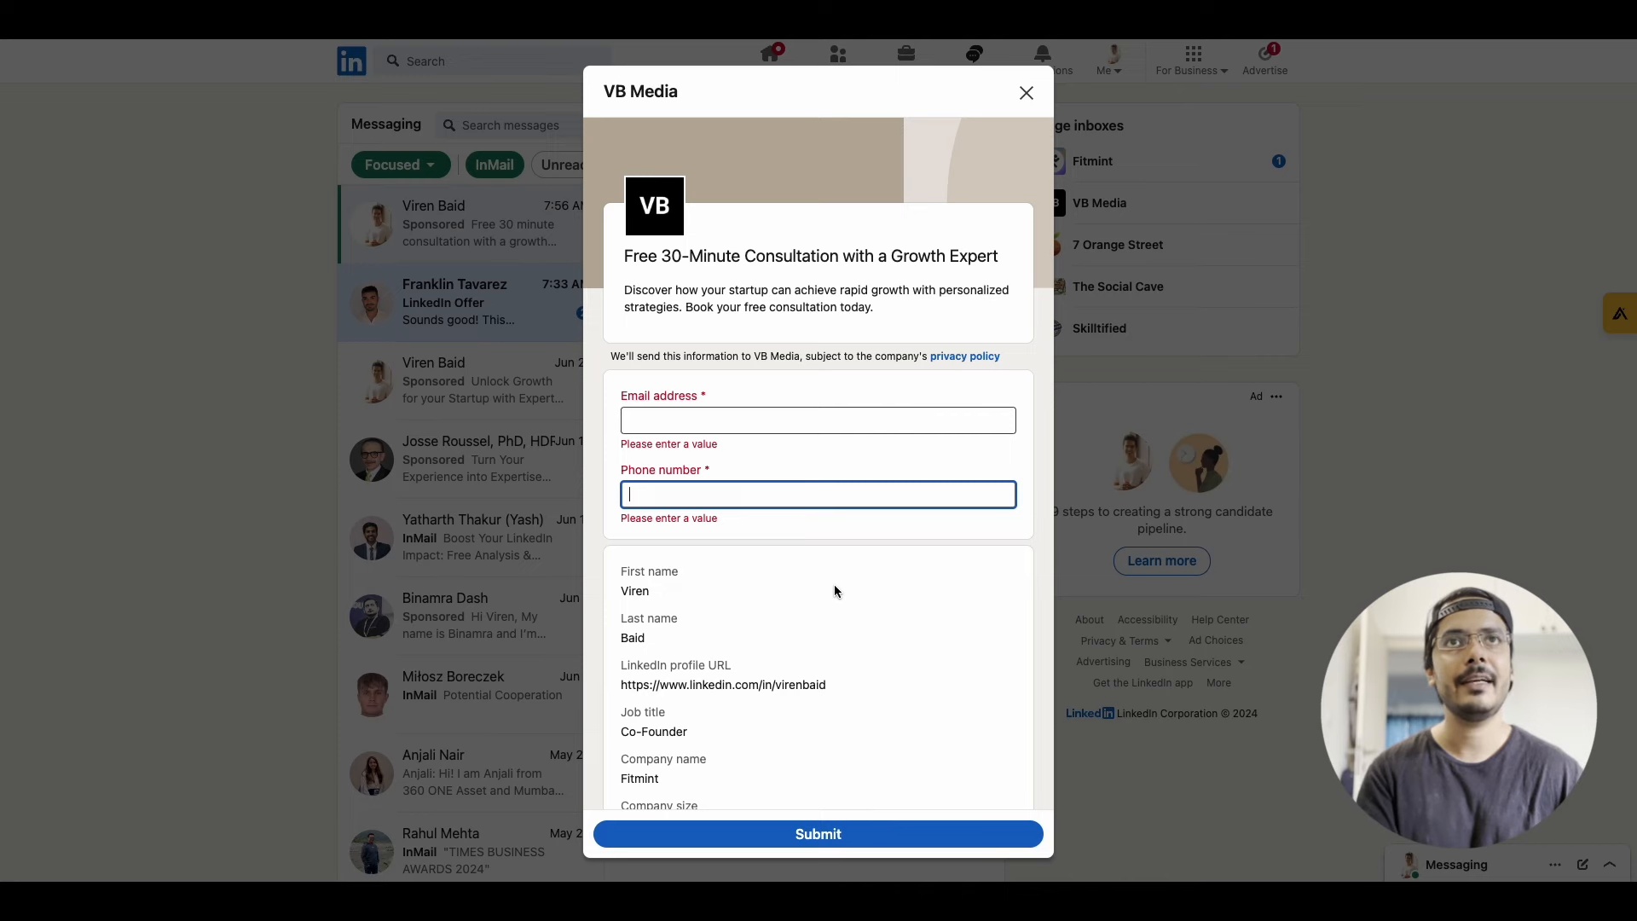
pyautogui.scroll(-1, 834, 585)
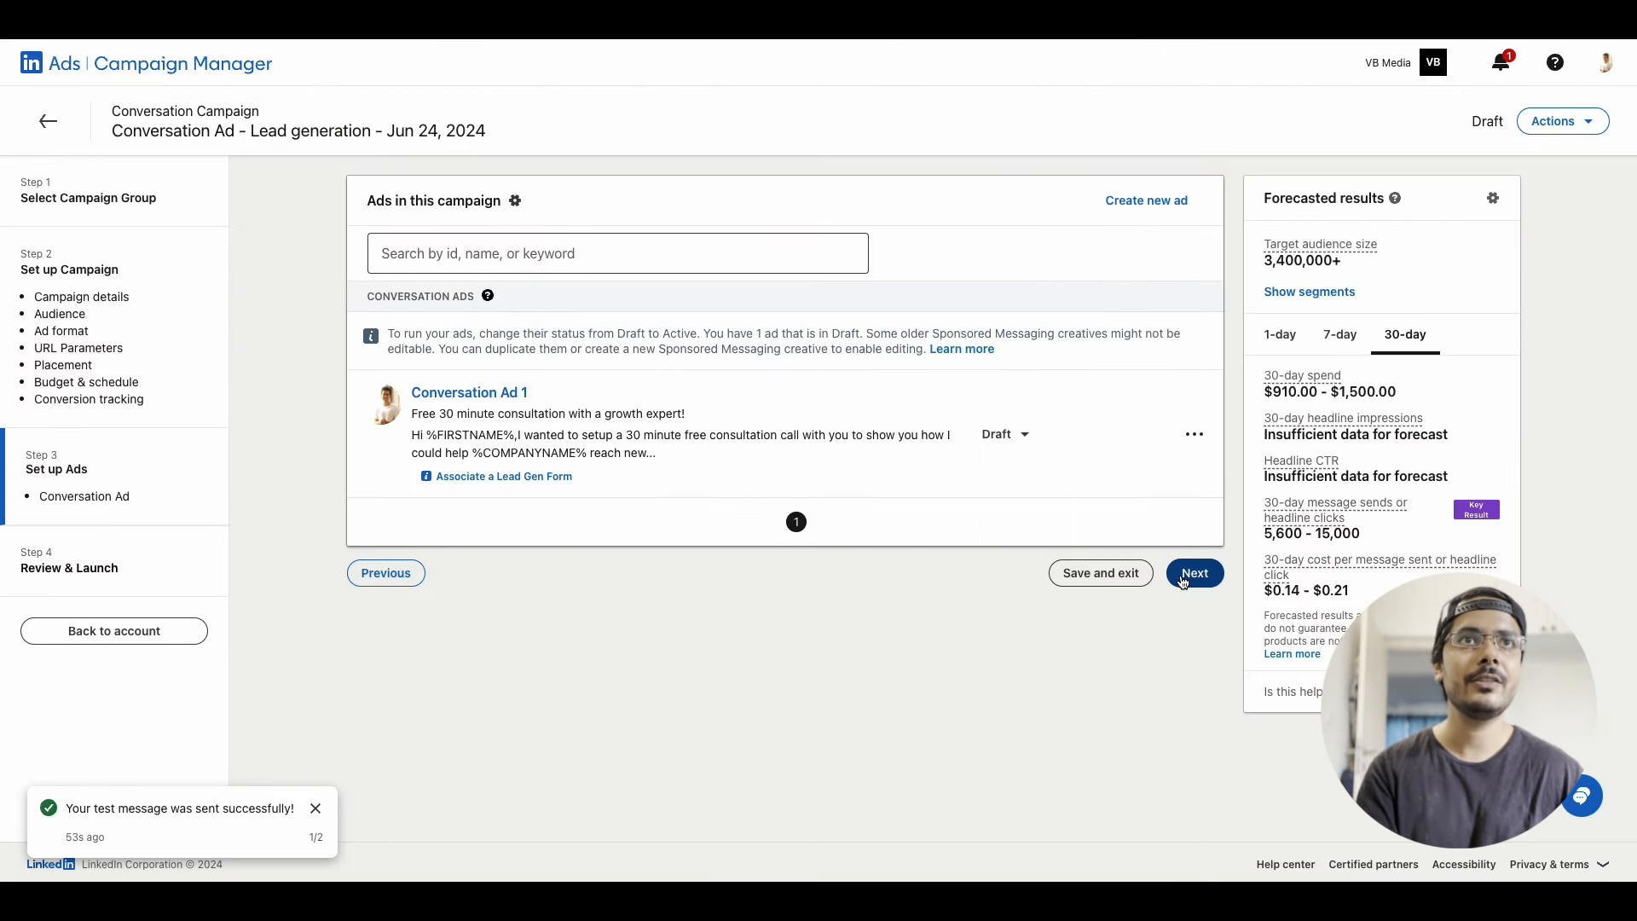
# Proceed to Review & Launch in Campaign Manager, review the campaign settings and launch the campaign
pyautogui.click(1185, 576)
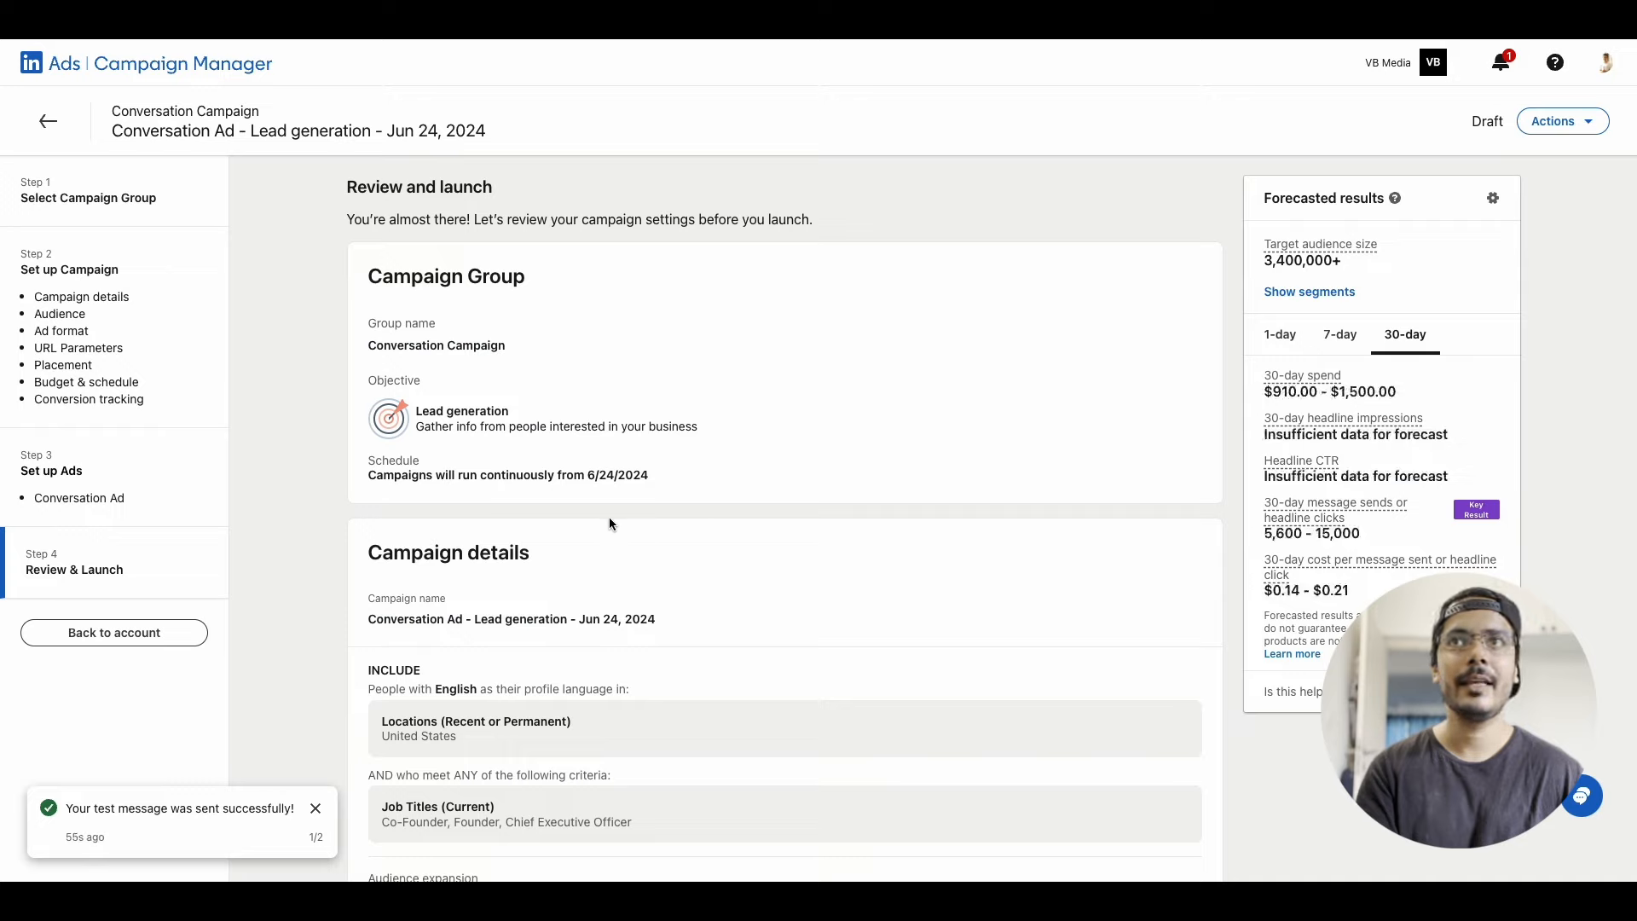
pyautogui.click(315, 810)
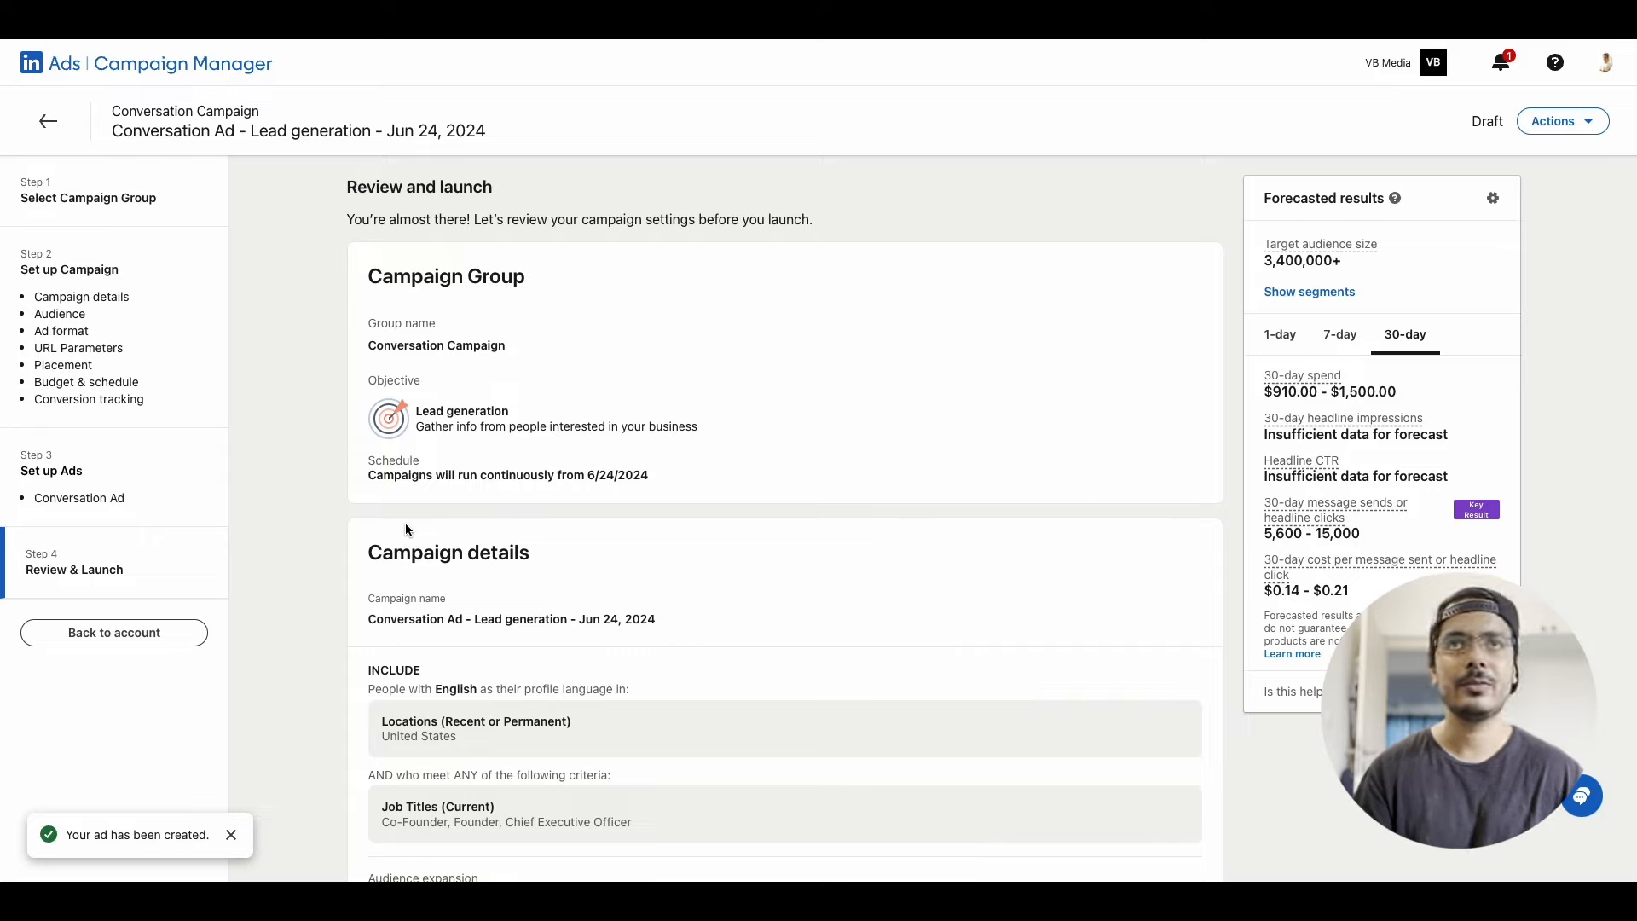
pyautogui.scroll(-10, 405, 528)
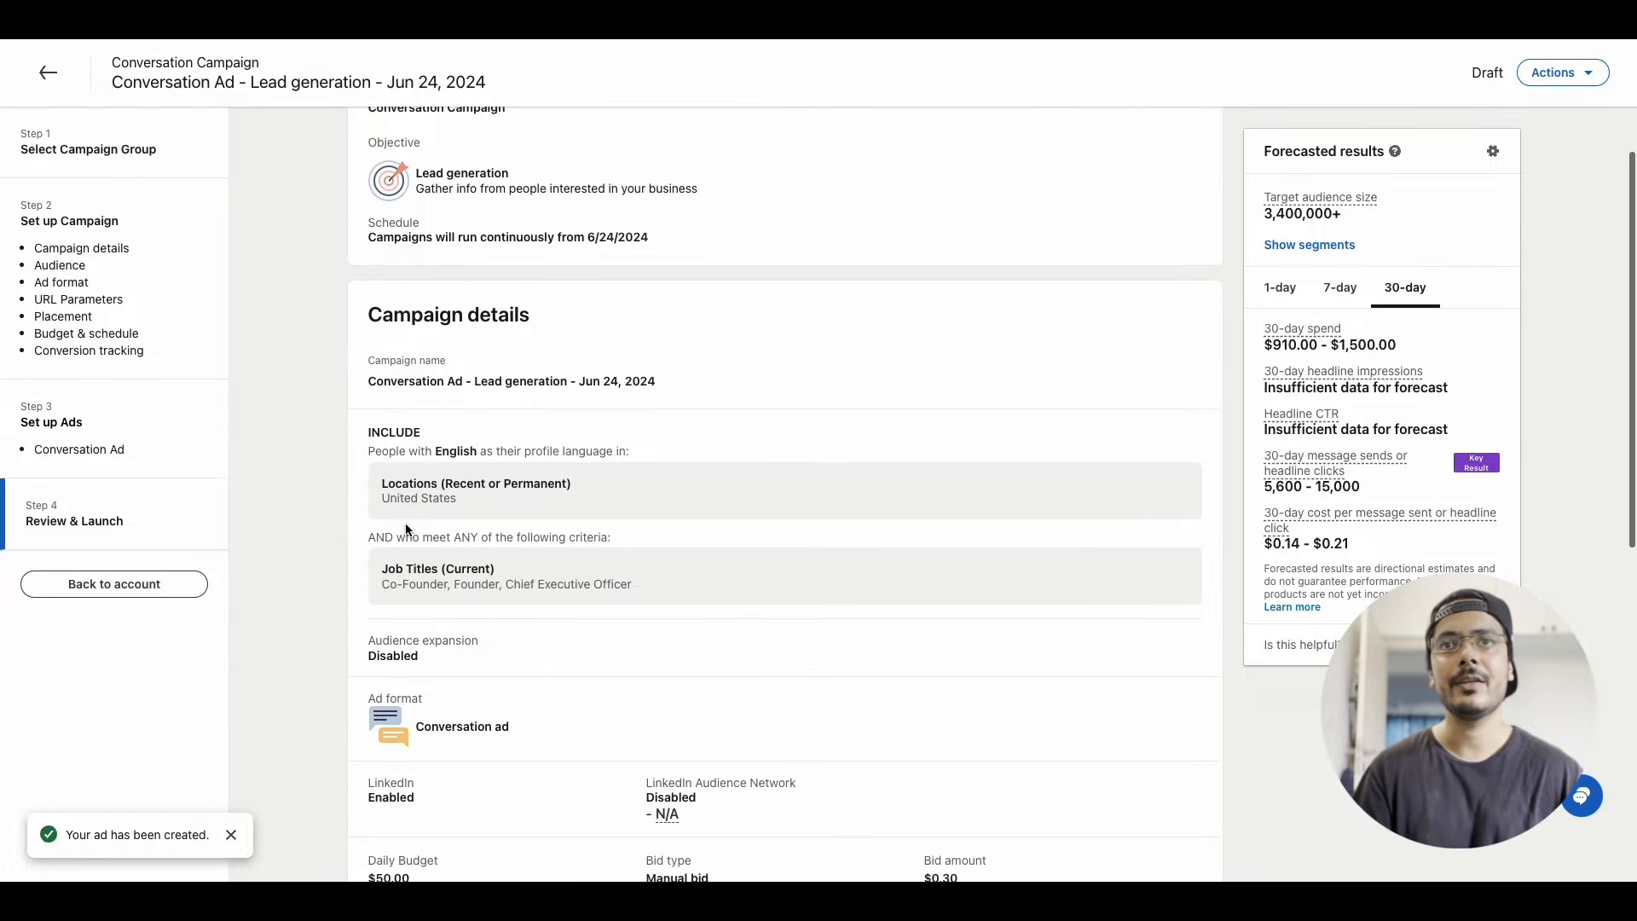
pyautogui.scroll(-1, 406, 524)
pyautogui.click(1134, 806)
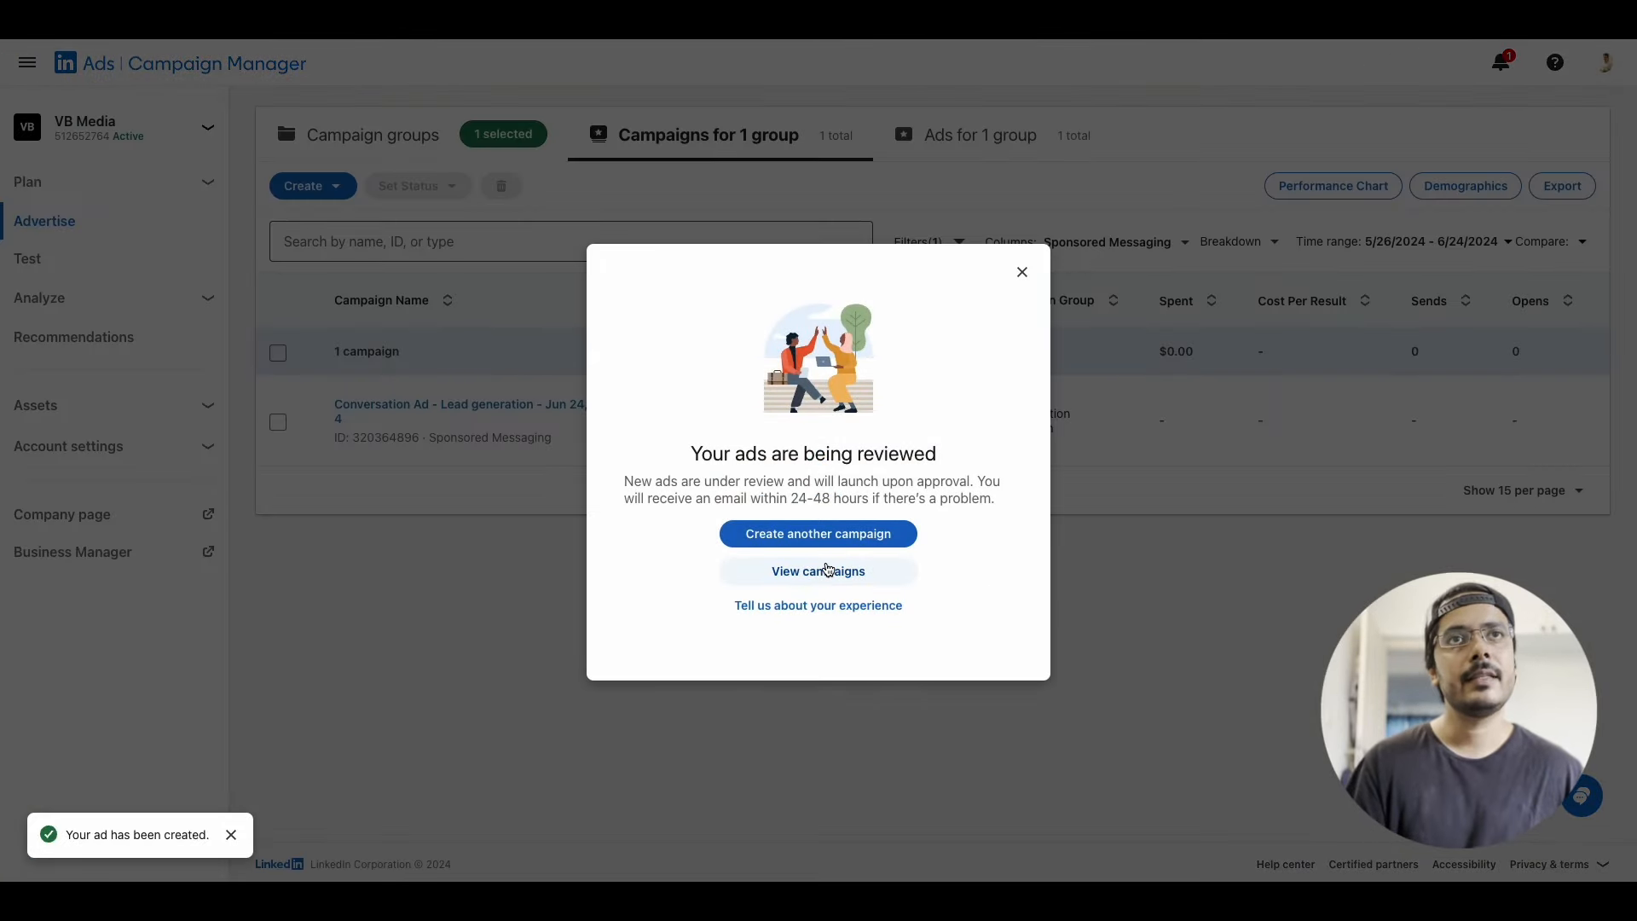
# View the launched campaign in the campaigns list and examine its Sponsored Messaging columns, from spend, sends and opens to clicks, rates and headline metrics
pyautogui.click(827, 569)
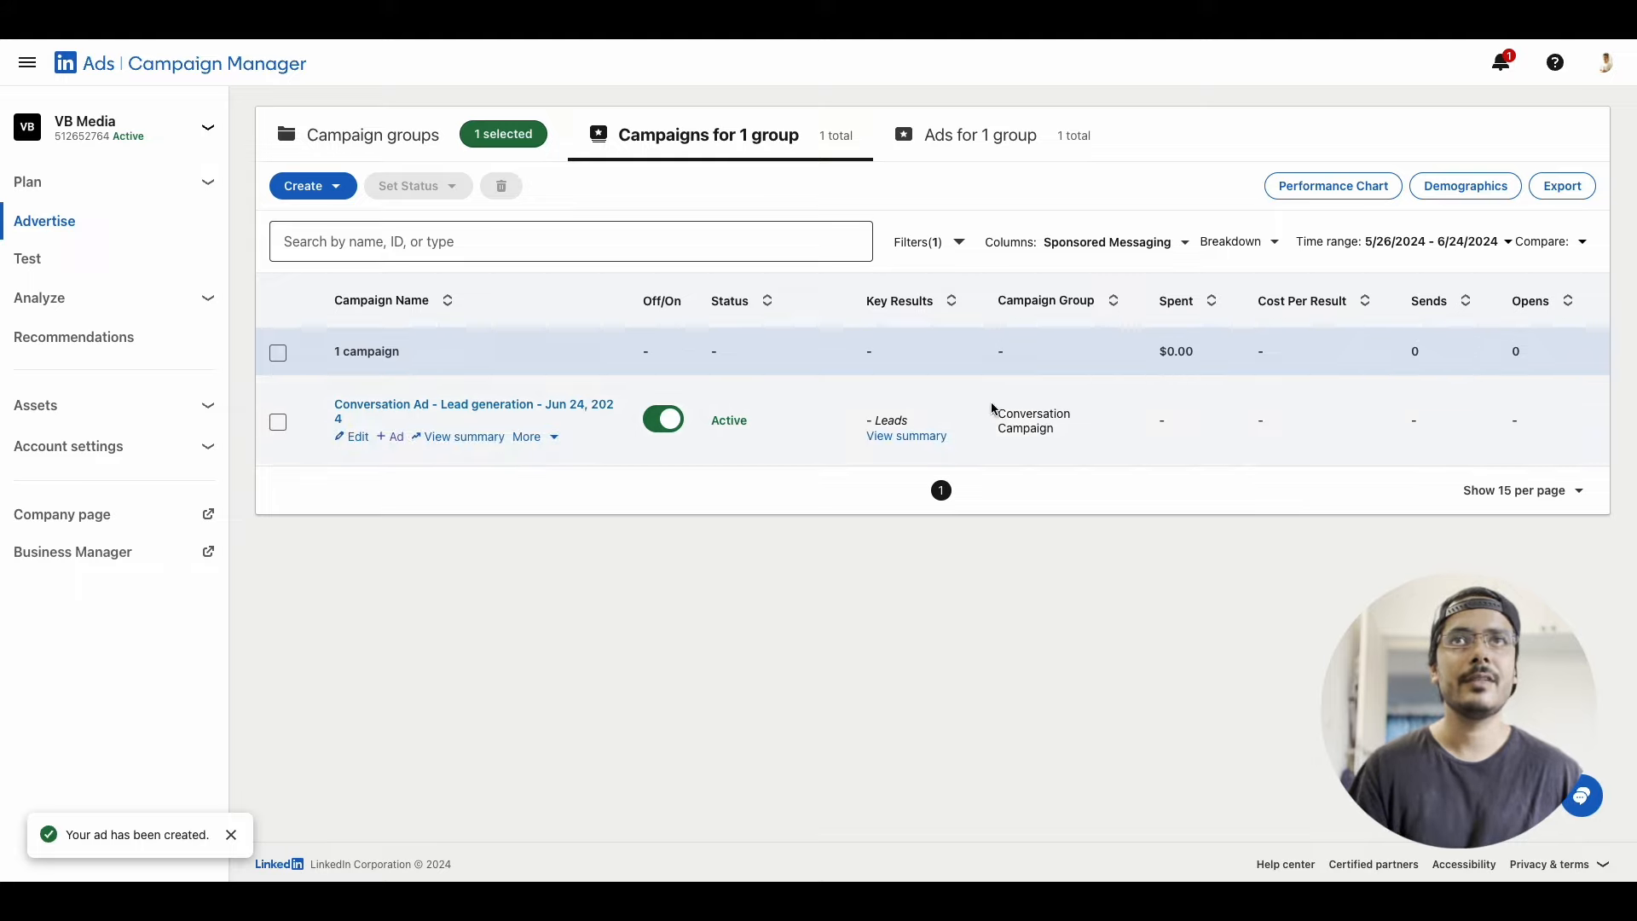
pyautogui.hscroll(5, 1068, 419)
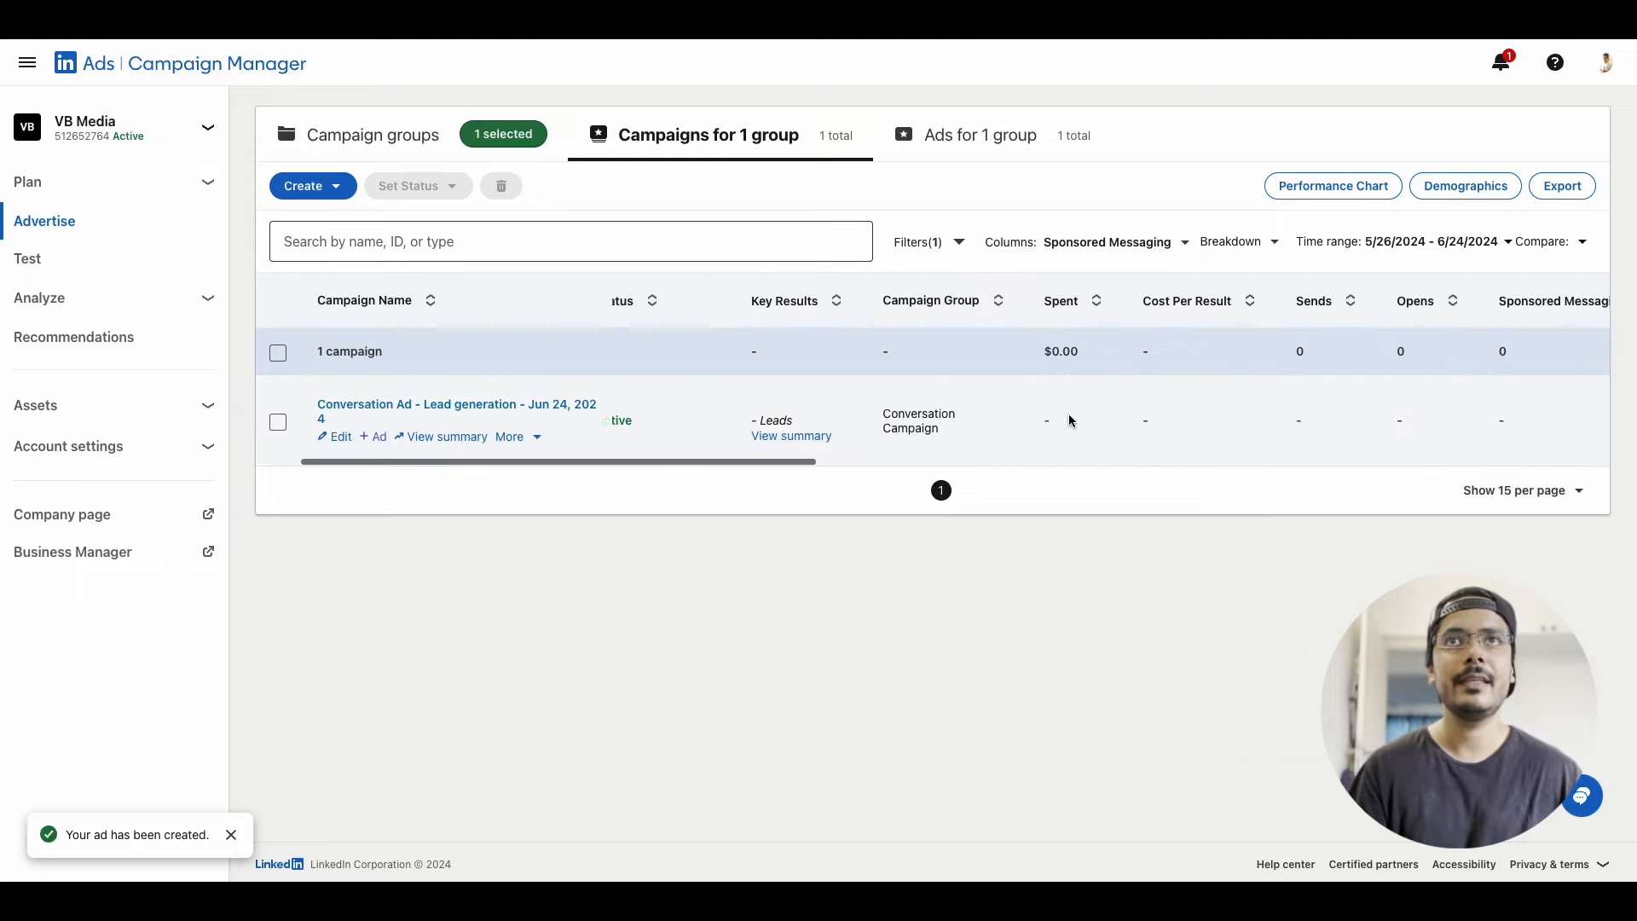
pyautogui.hscroll(5, 1355, 402)
pyautogui.hscroll(-5, 1223, 426)
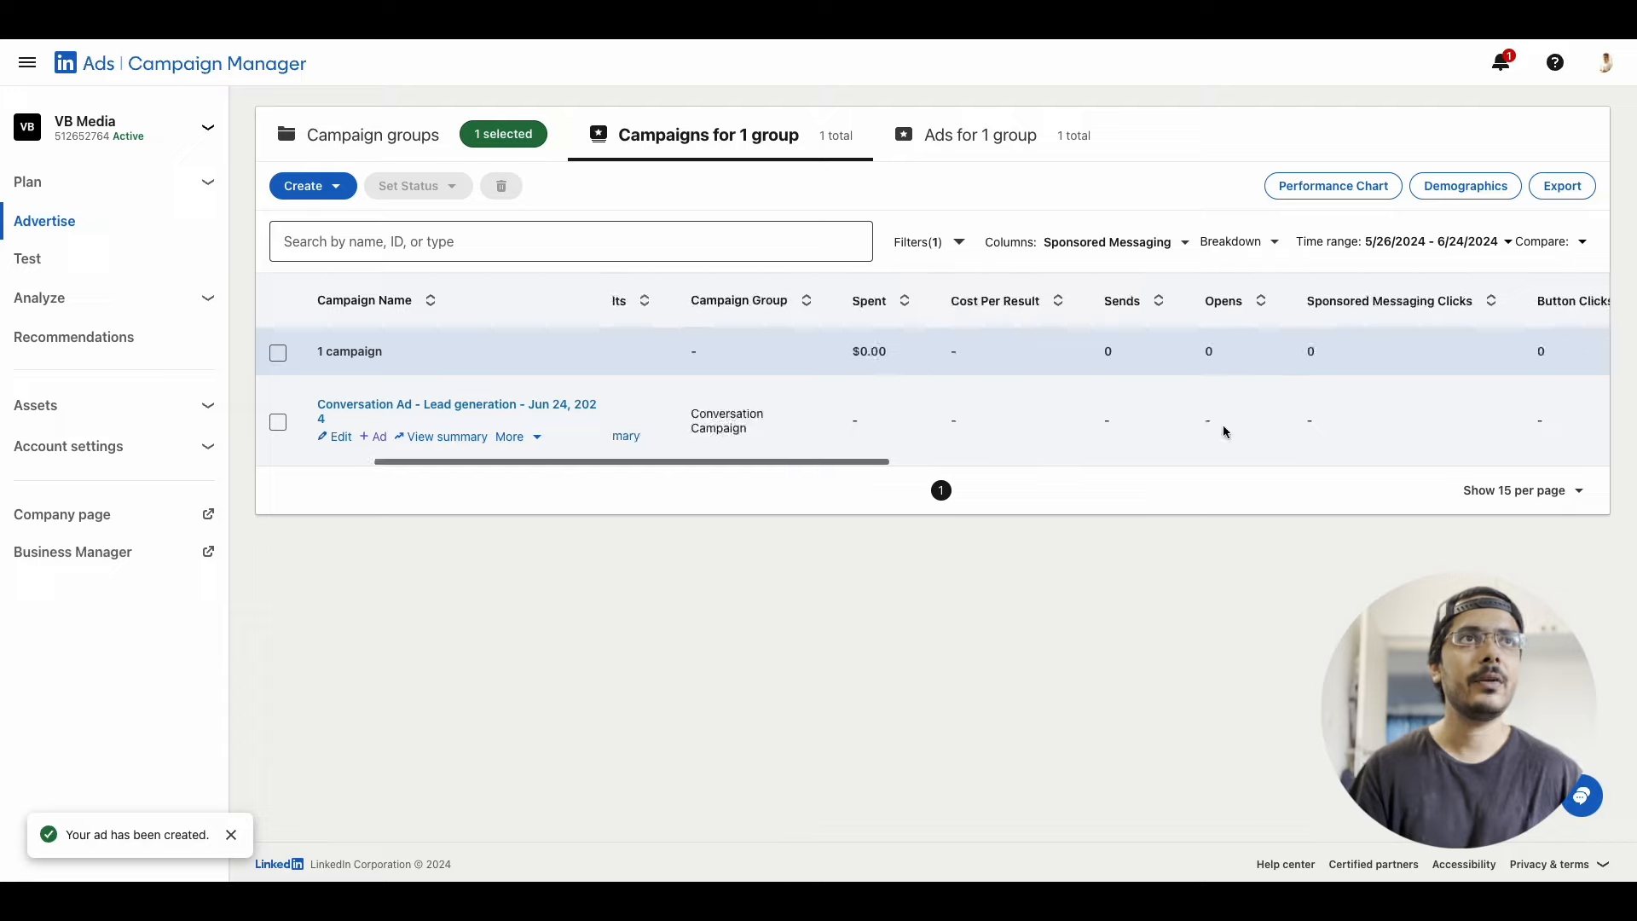
pyautogui.hscroll(1, 1025, 397)
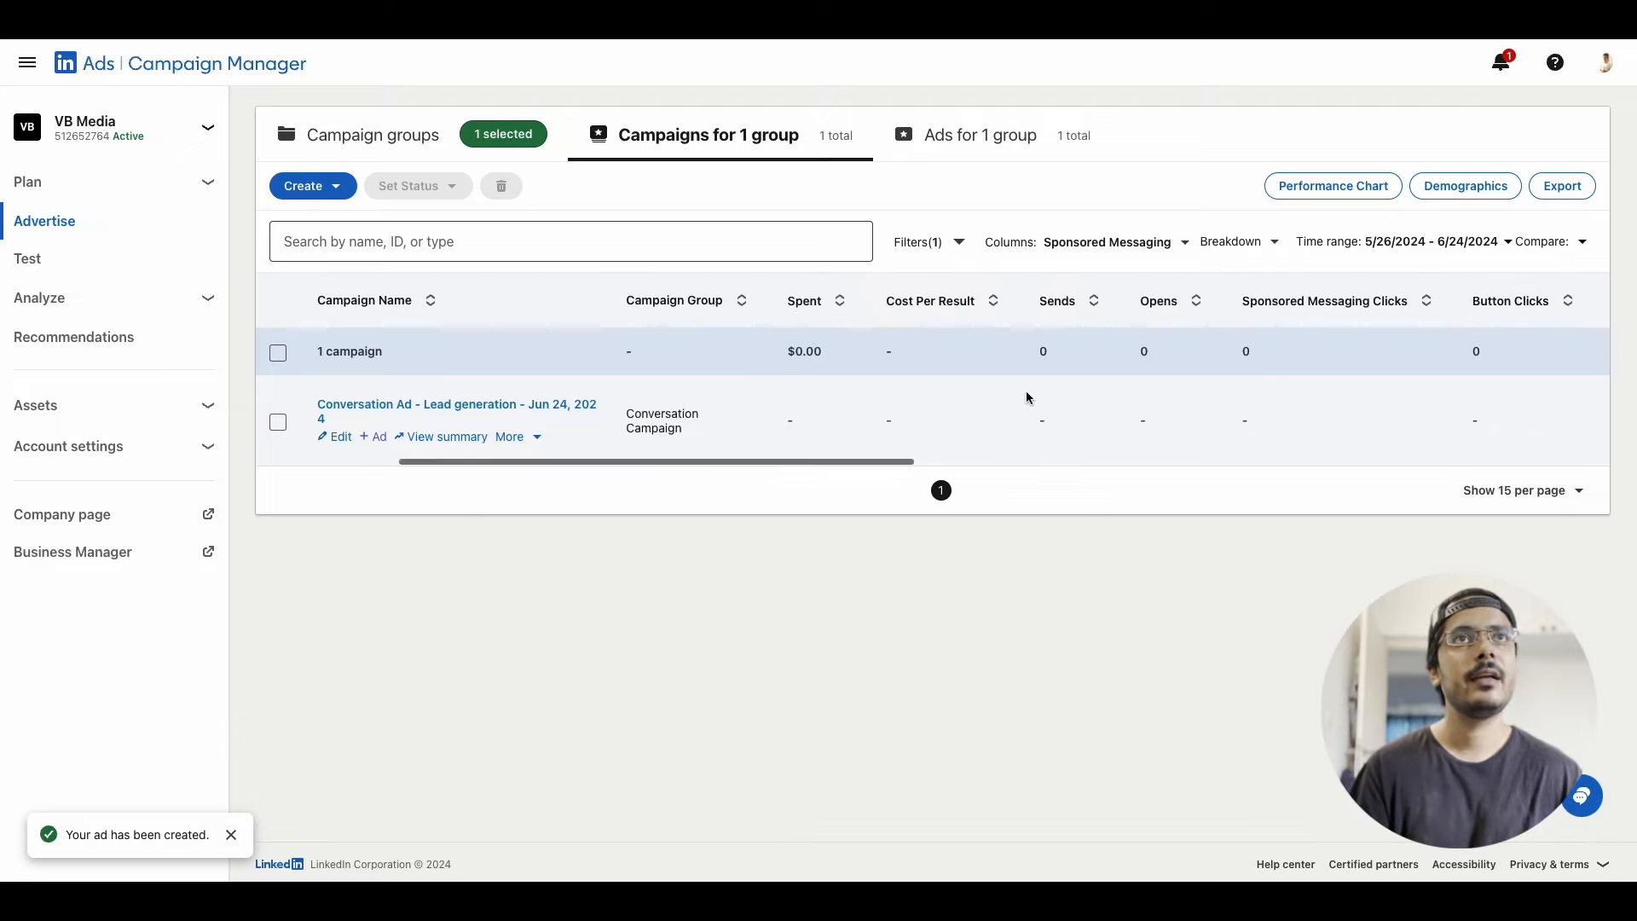
pyautogui.hscroll(-3, 657, 381)
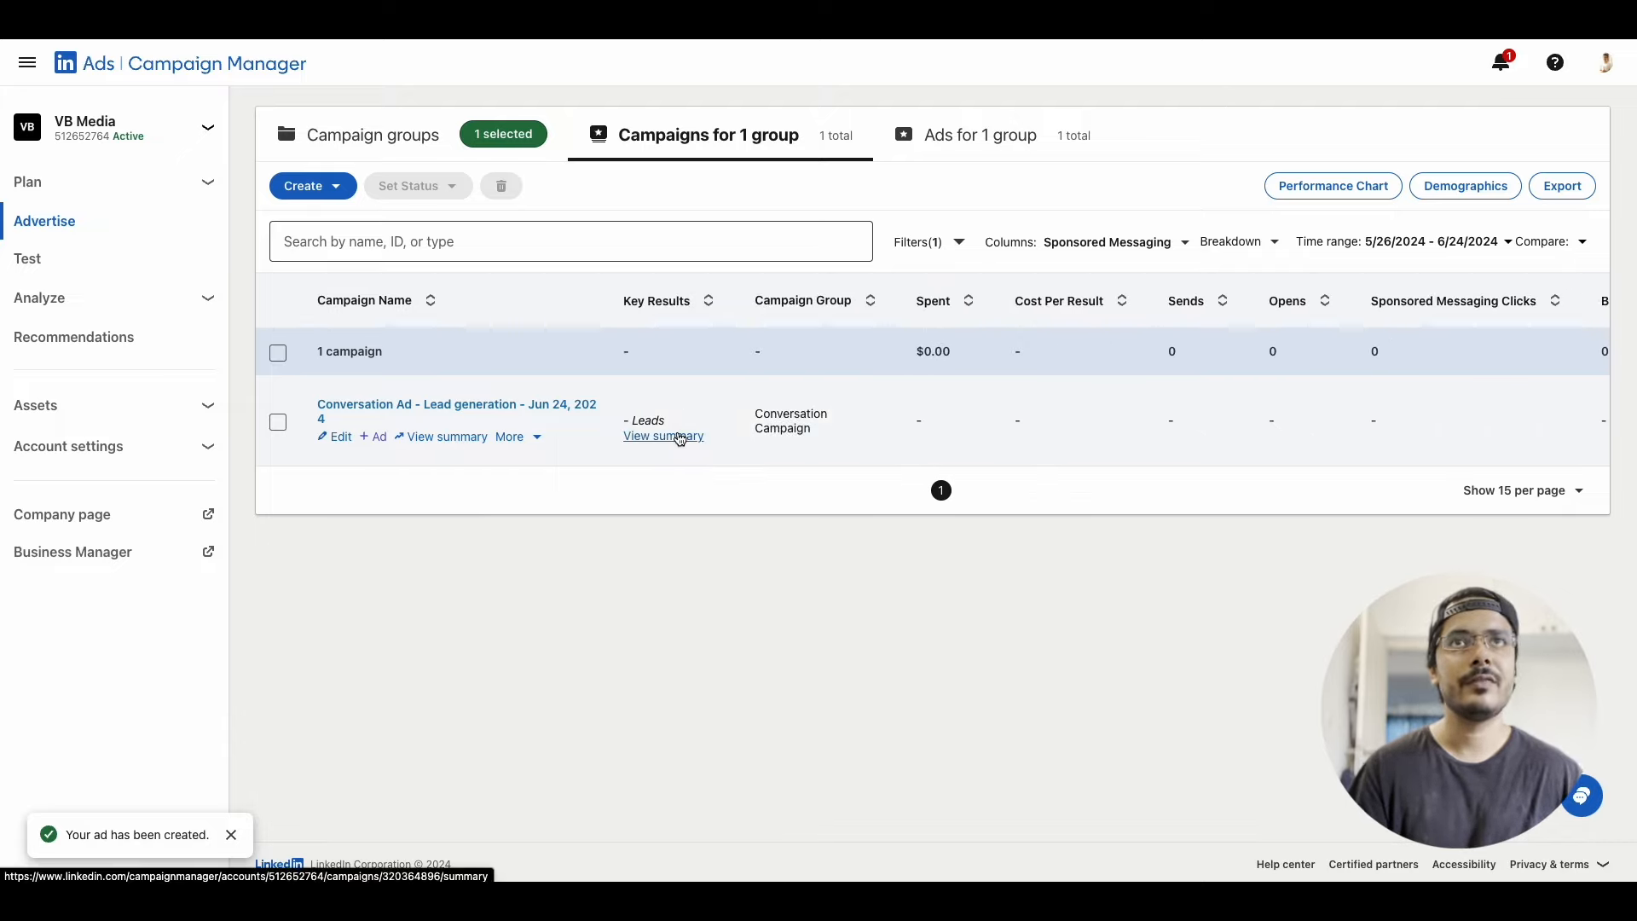
pyautogui.hscroll(2, 921, 414)
pyautogui.hscroll(5, 902, 380)
pyautogui.hscroll(3, 910, 423)
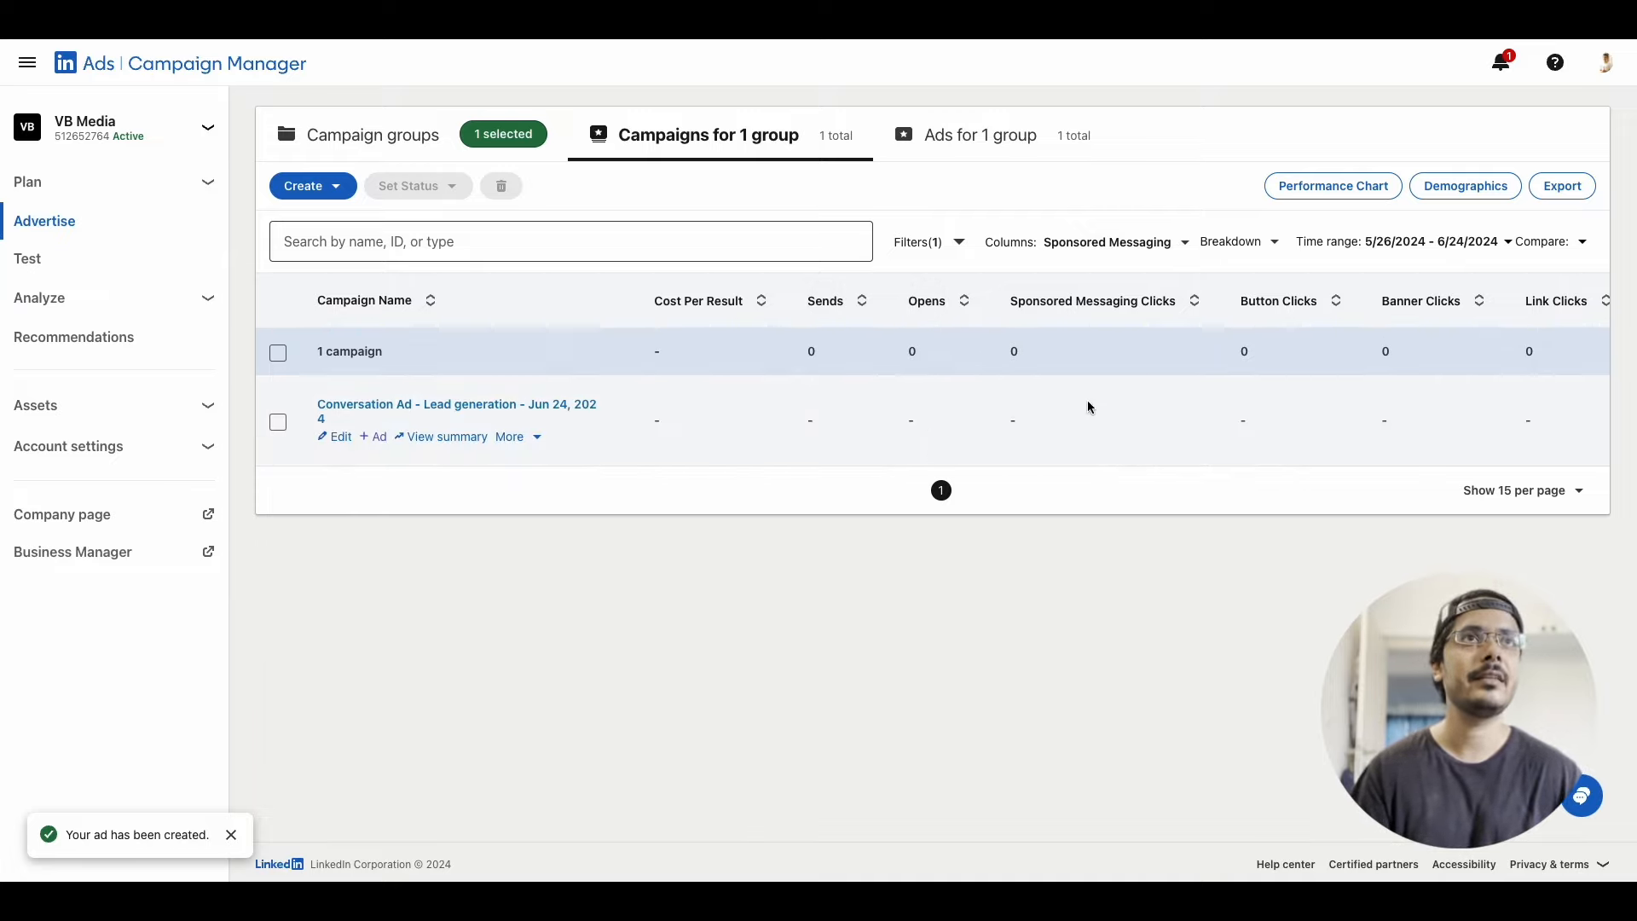
pyautogui.hscroll(1, 1097, 434)
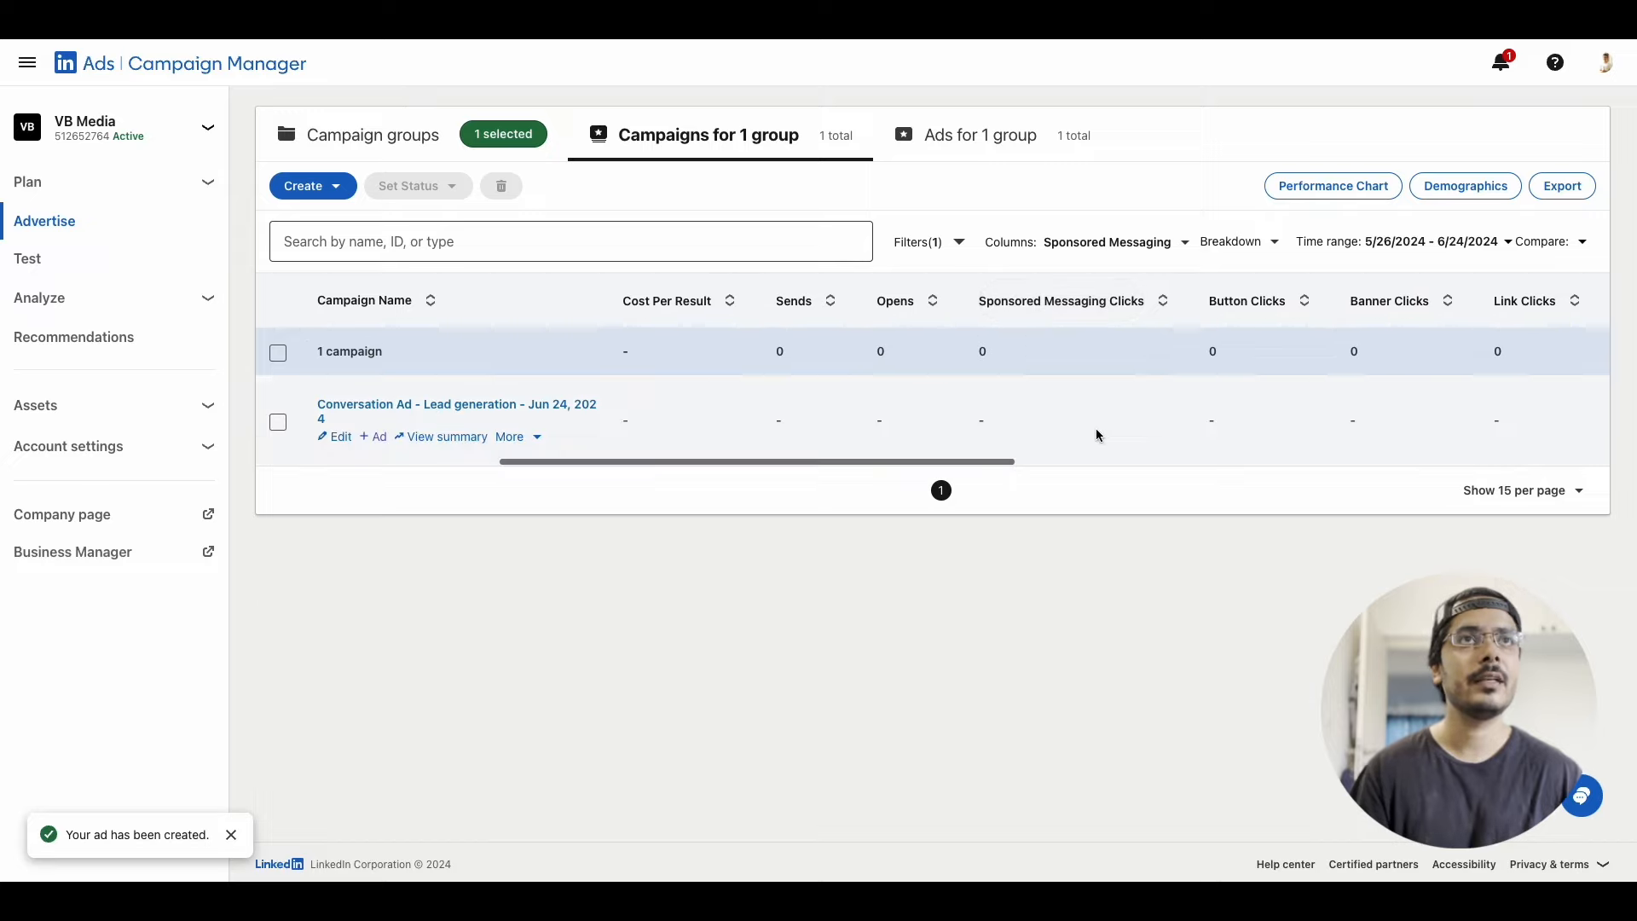
pyautogui.hscroll(6, 1097, 435)
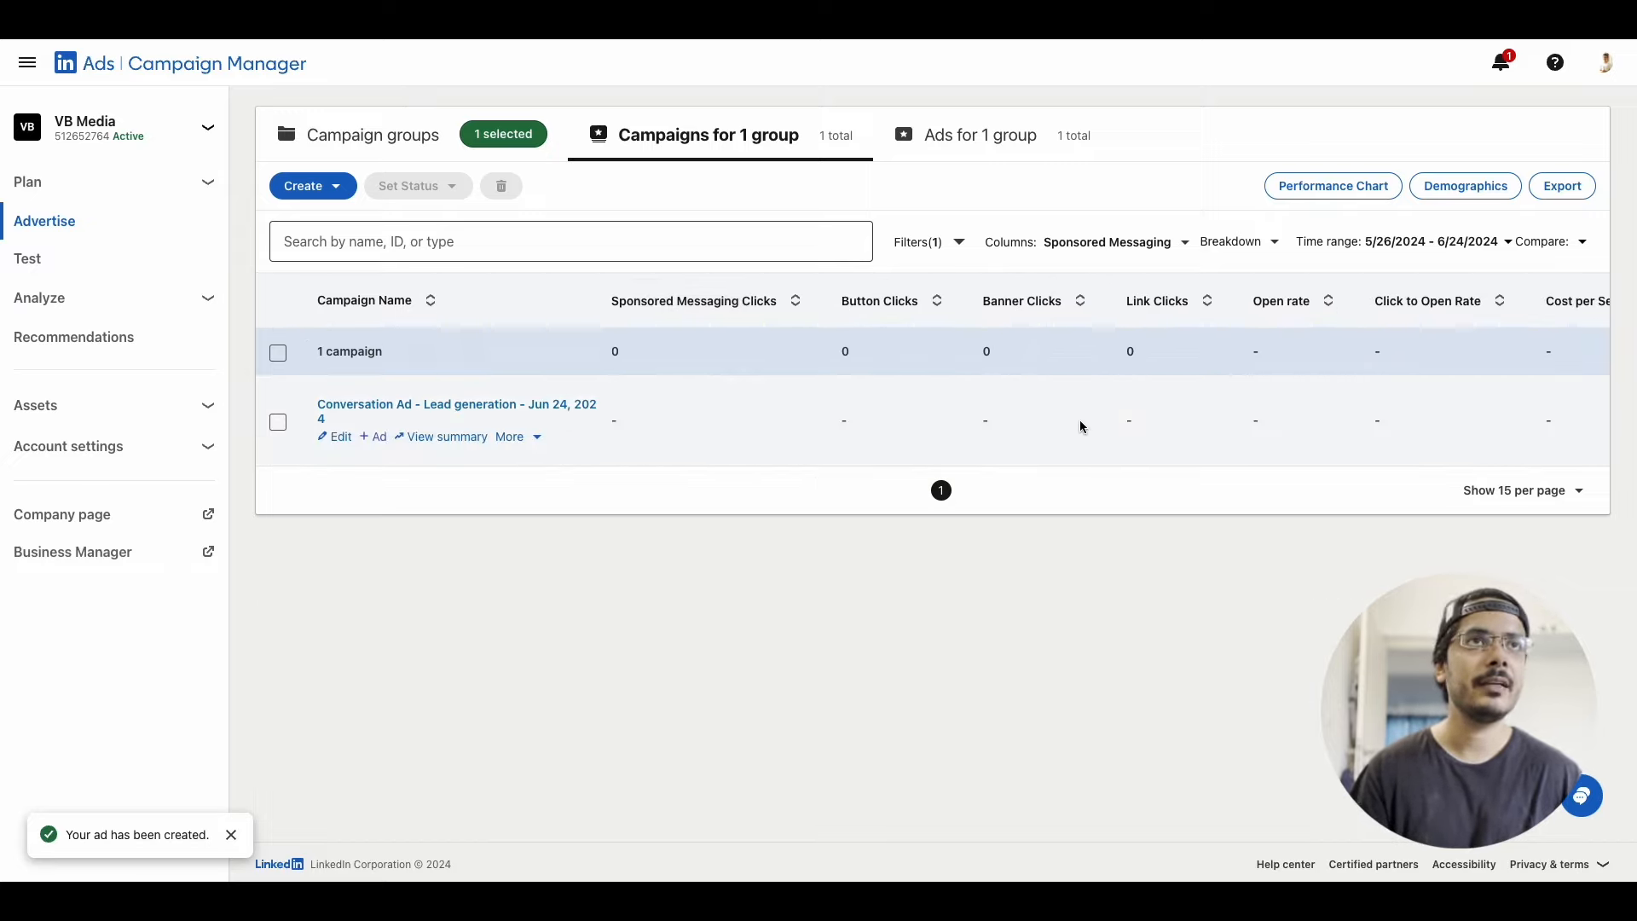
pyautogui.hscroll(5, 1132, 440)
pyautogui.hscroll(8, 1173, 425)
pyautogui.hscroll(6, 1174, 426)
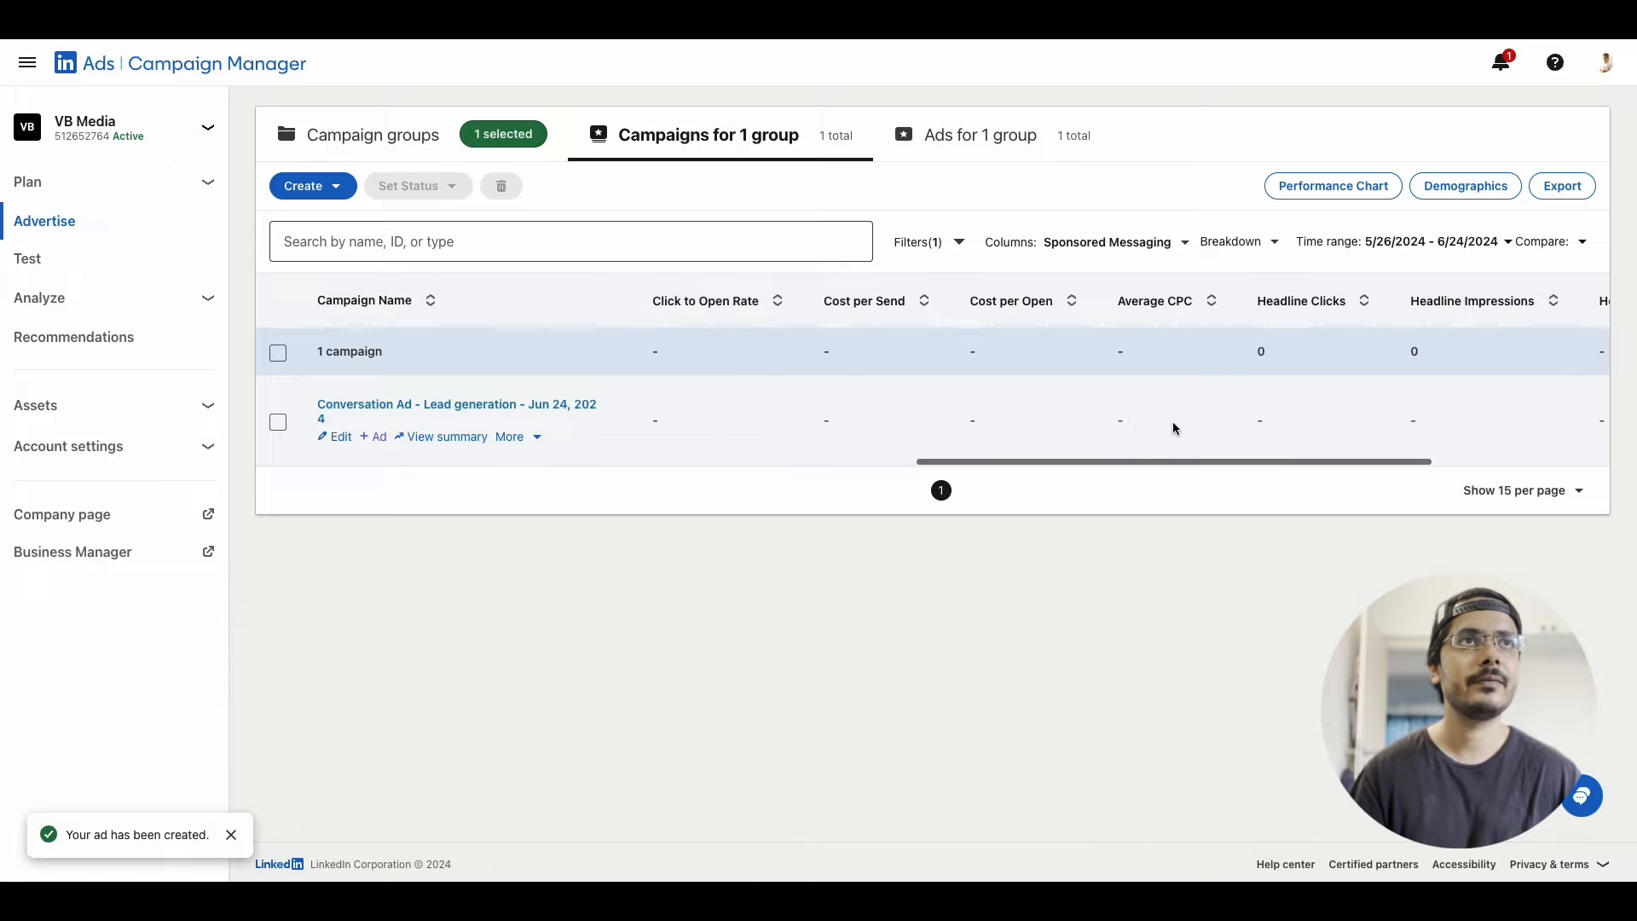
pyautogui.hscroll(2, 1173, 427)
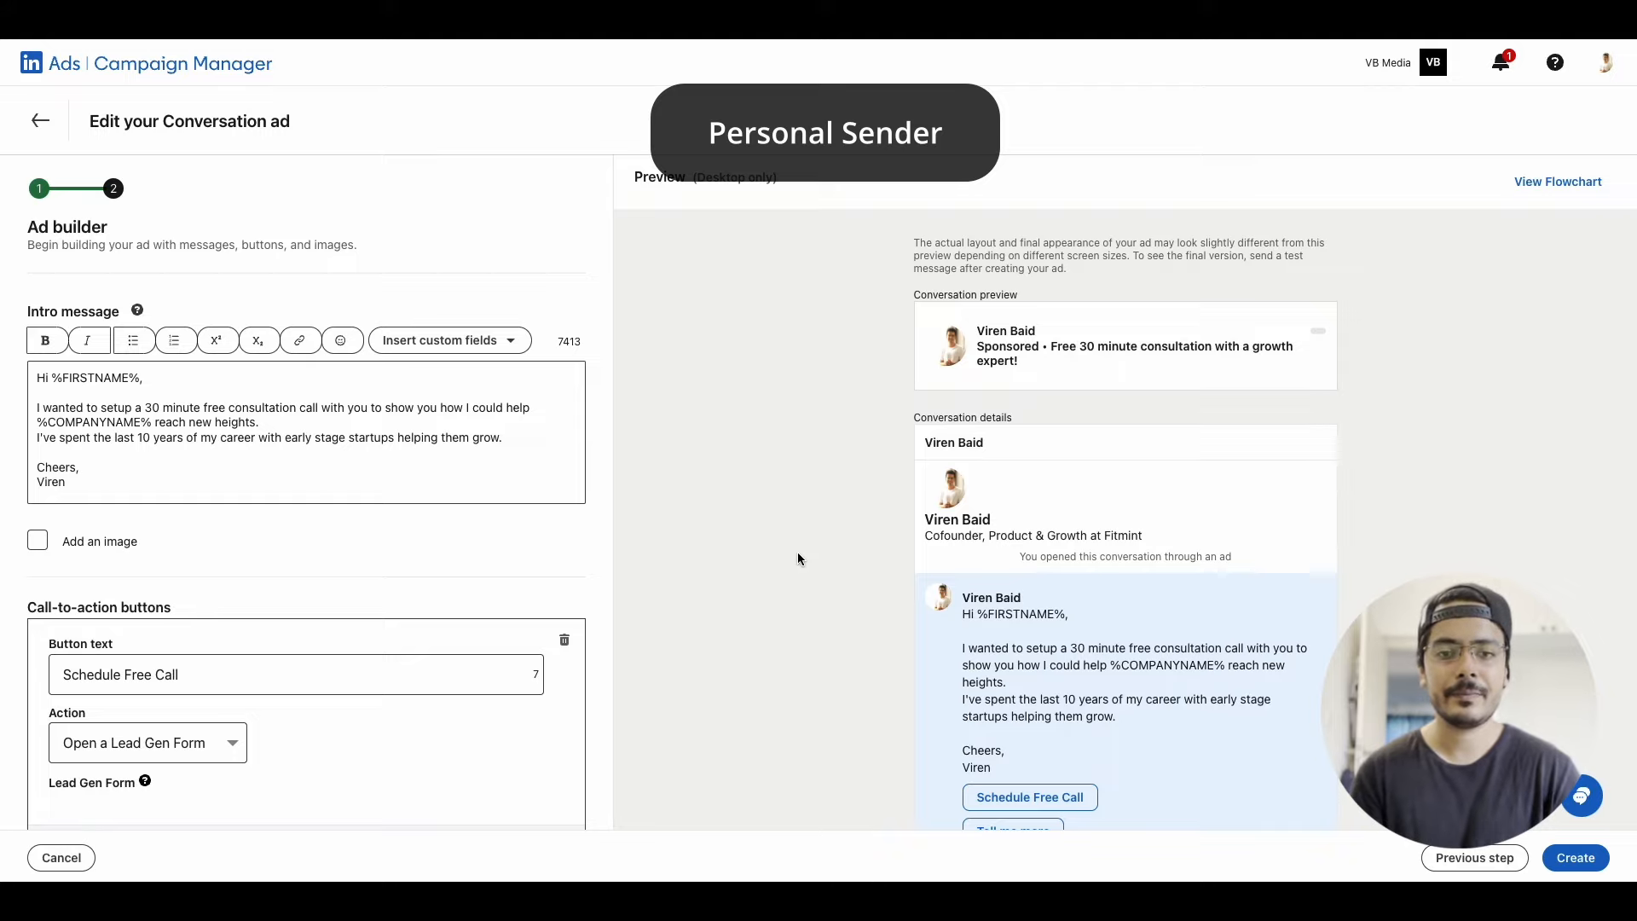
# Review the custom fields available for the ad's intro message, its call-to-action buttons and the message preview
pyautogui.click(449, 340)
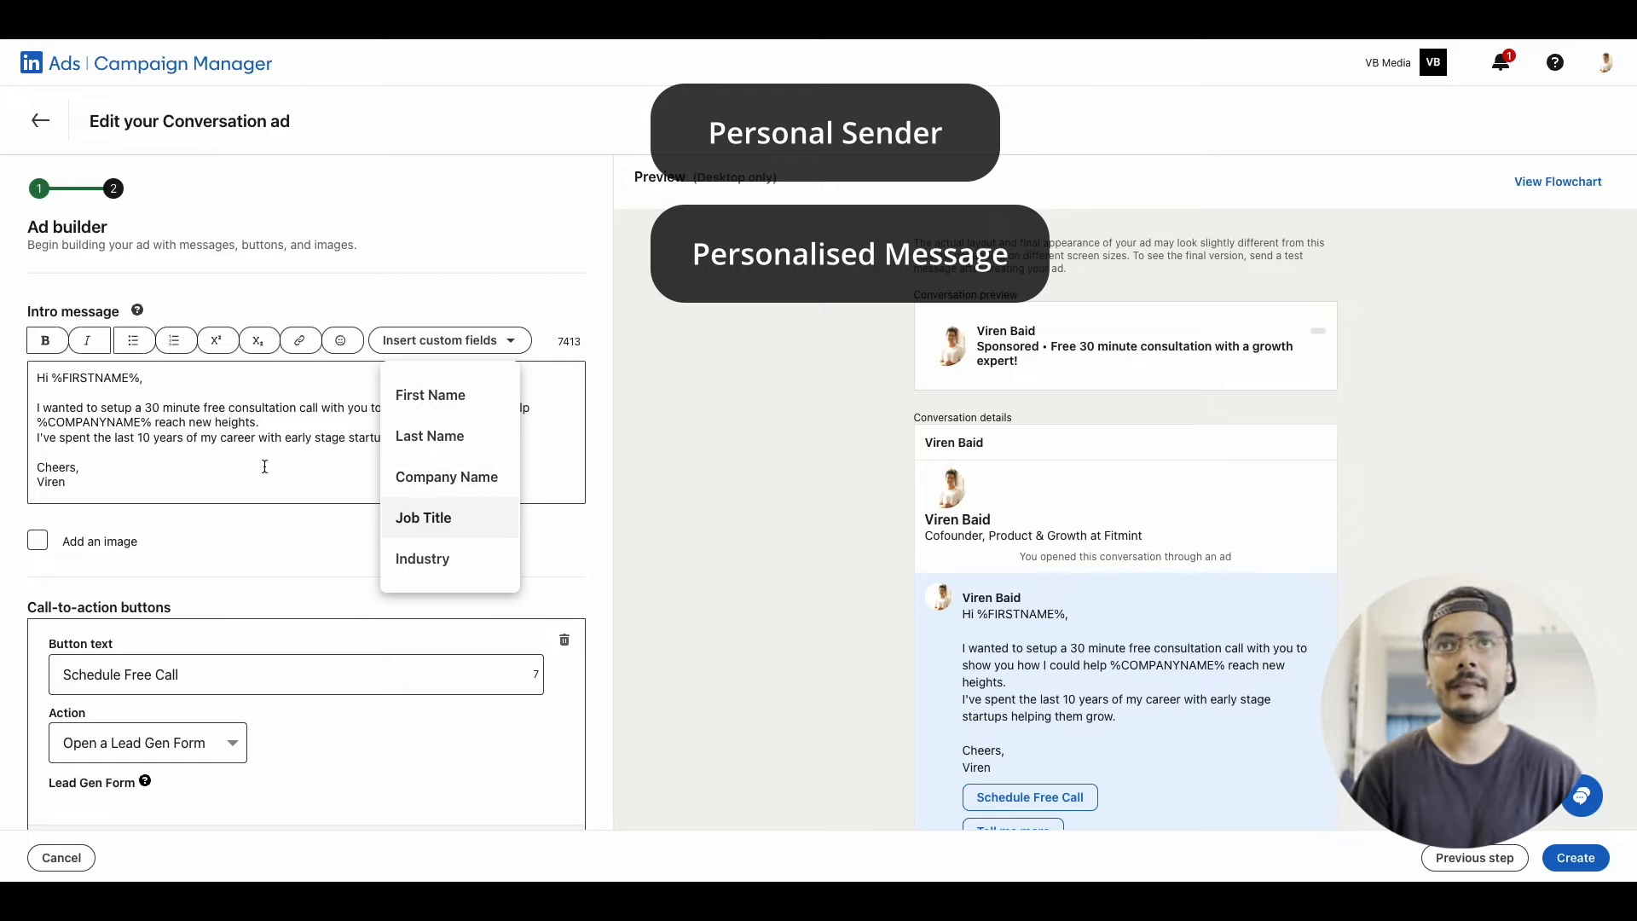
pyautogui.click(169, 459)
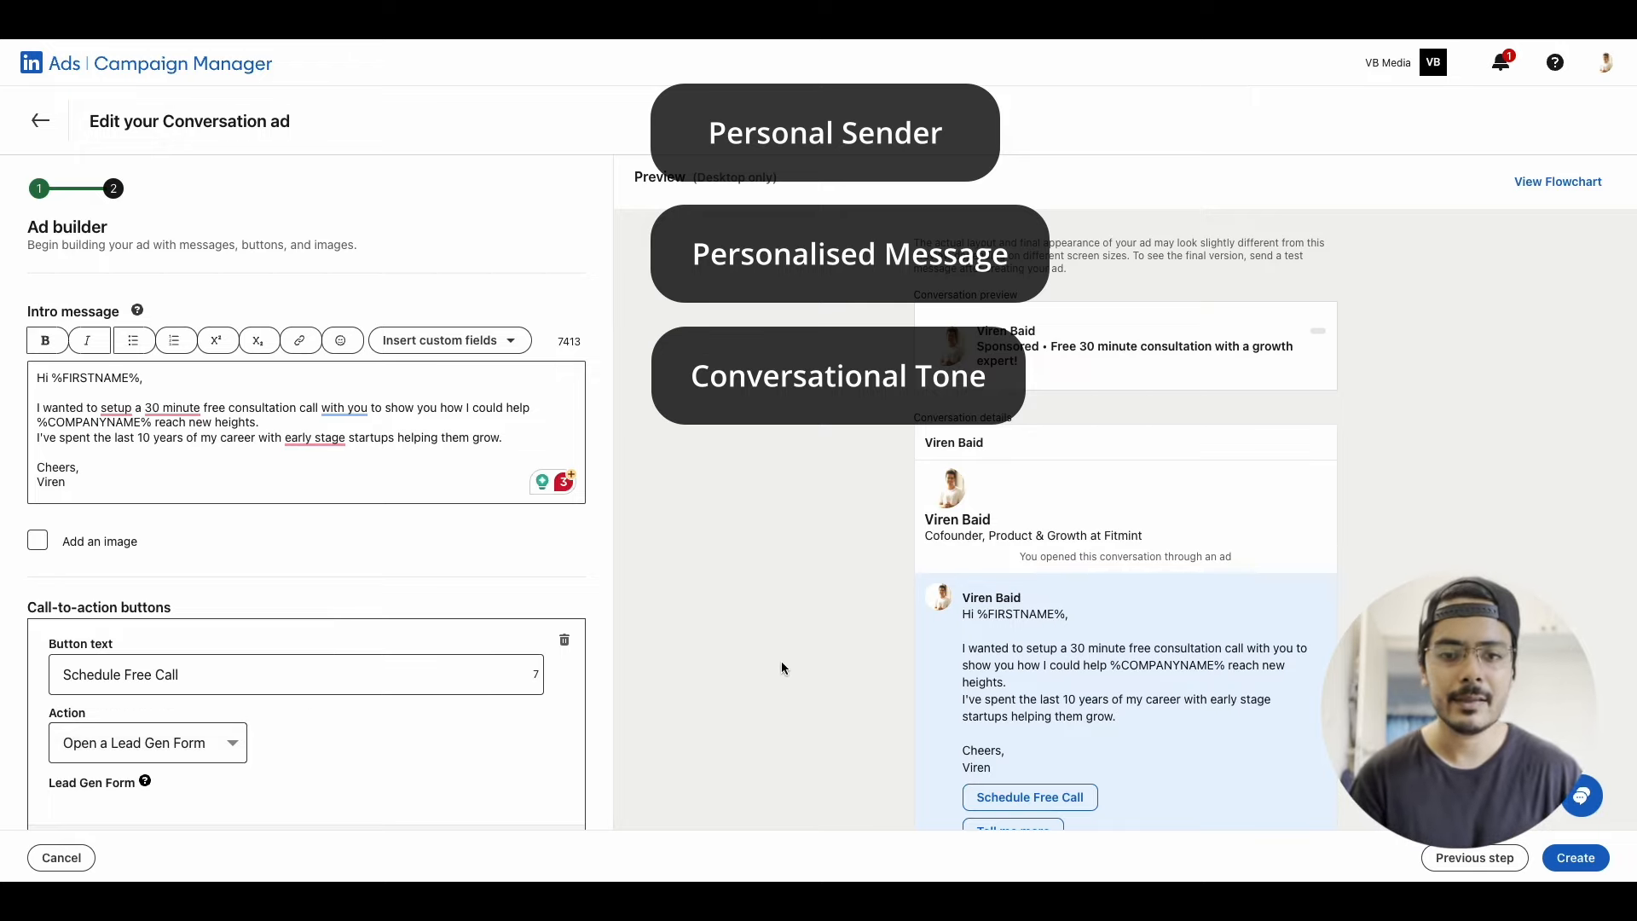
pyautogui.scroll(-2, 781, 661)
pyautogui.scroll(-4, 417, 638)
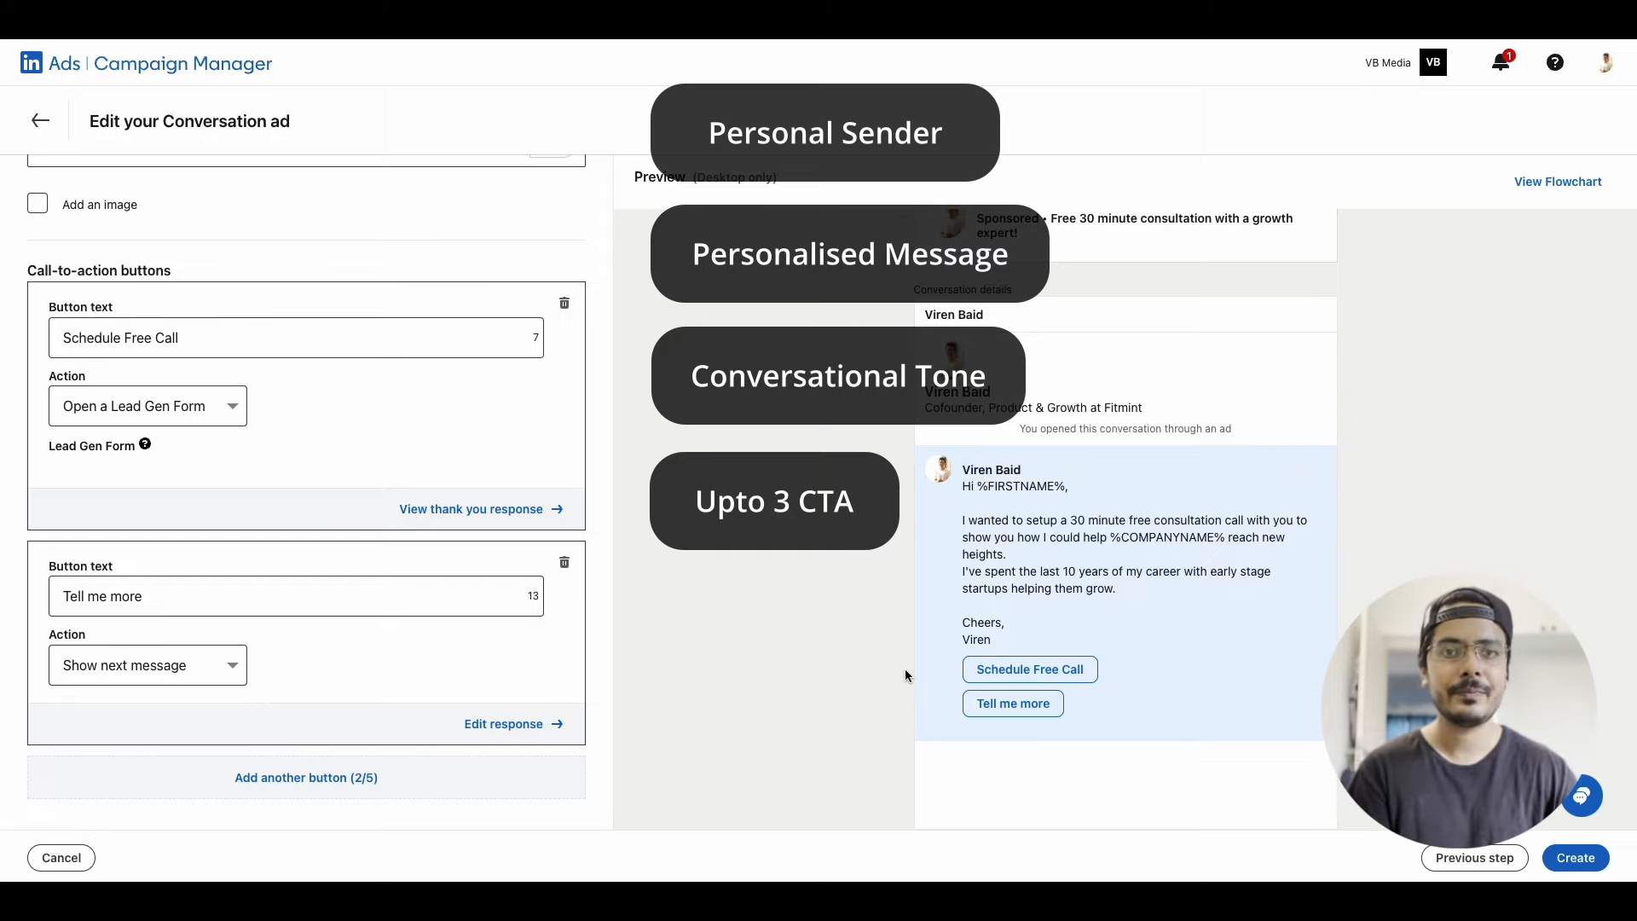
pyautogui.scroll(2, 905, 675)
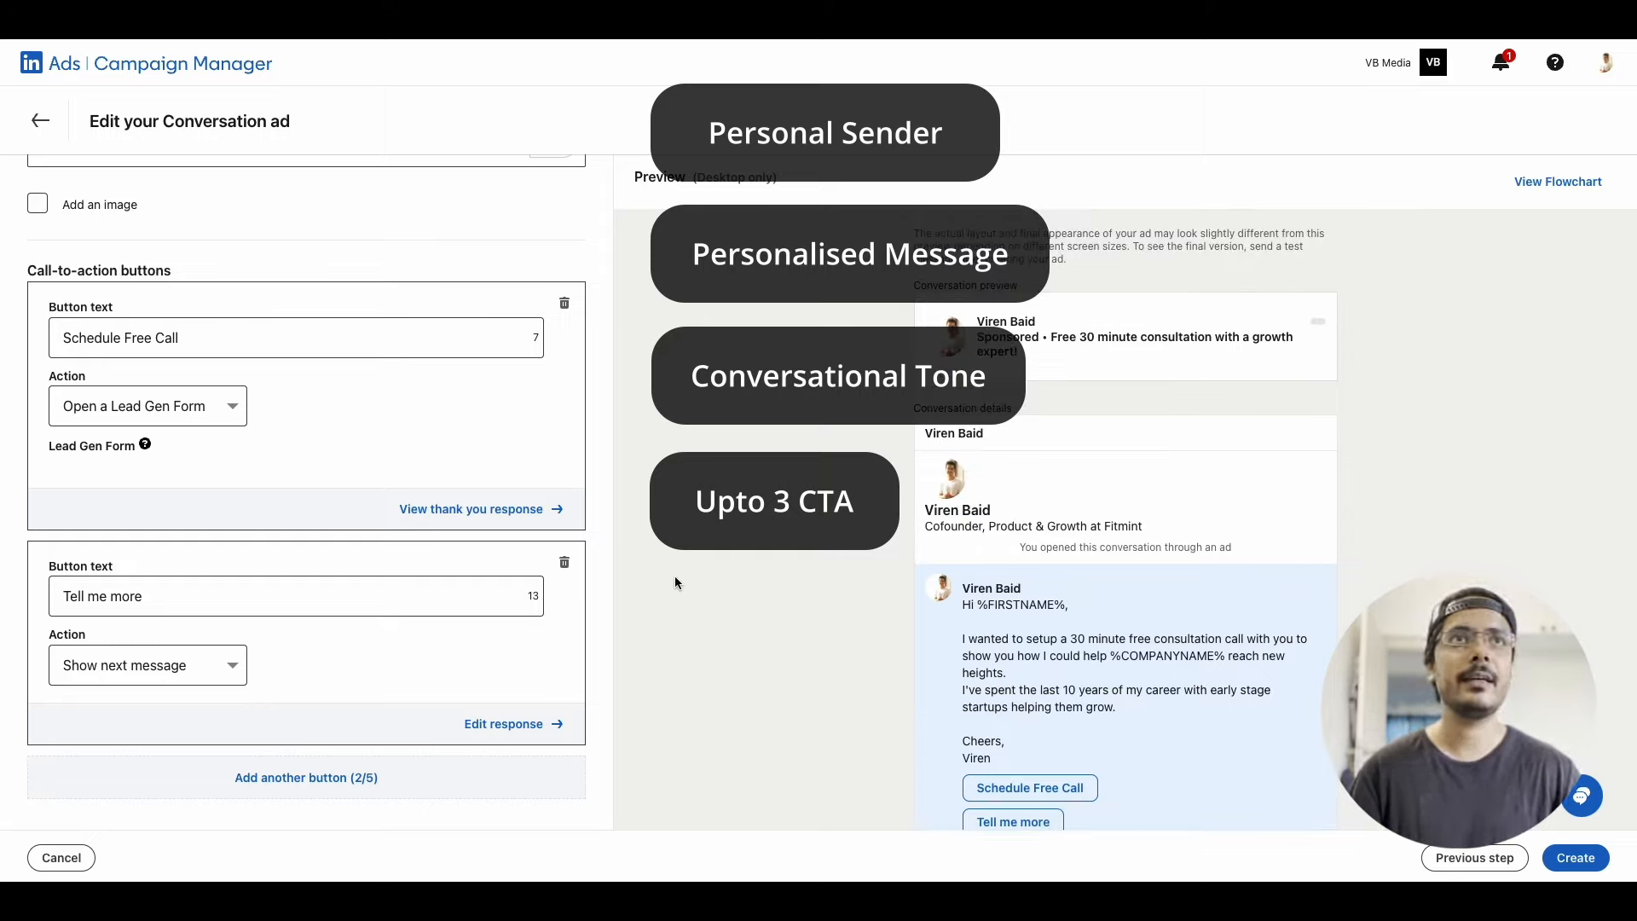
# Examine the conversation ad's message preview, from the sender details and message text to the "Schedule Free Call" and "Tell me more" buttons
pyautogui.scroll(1, 675, 583)
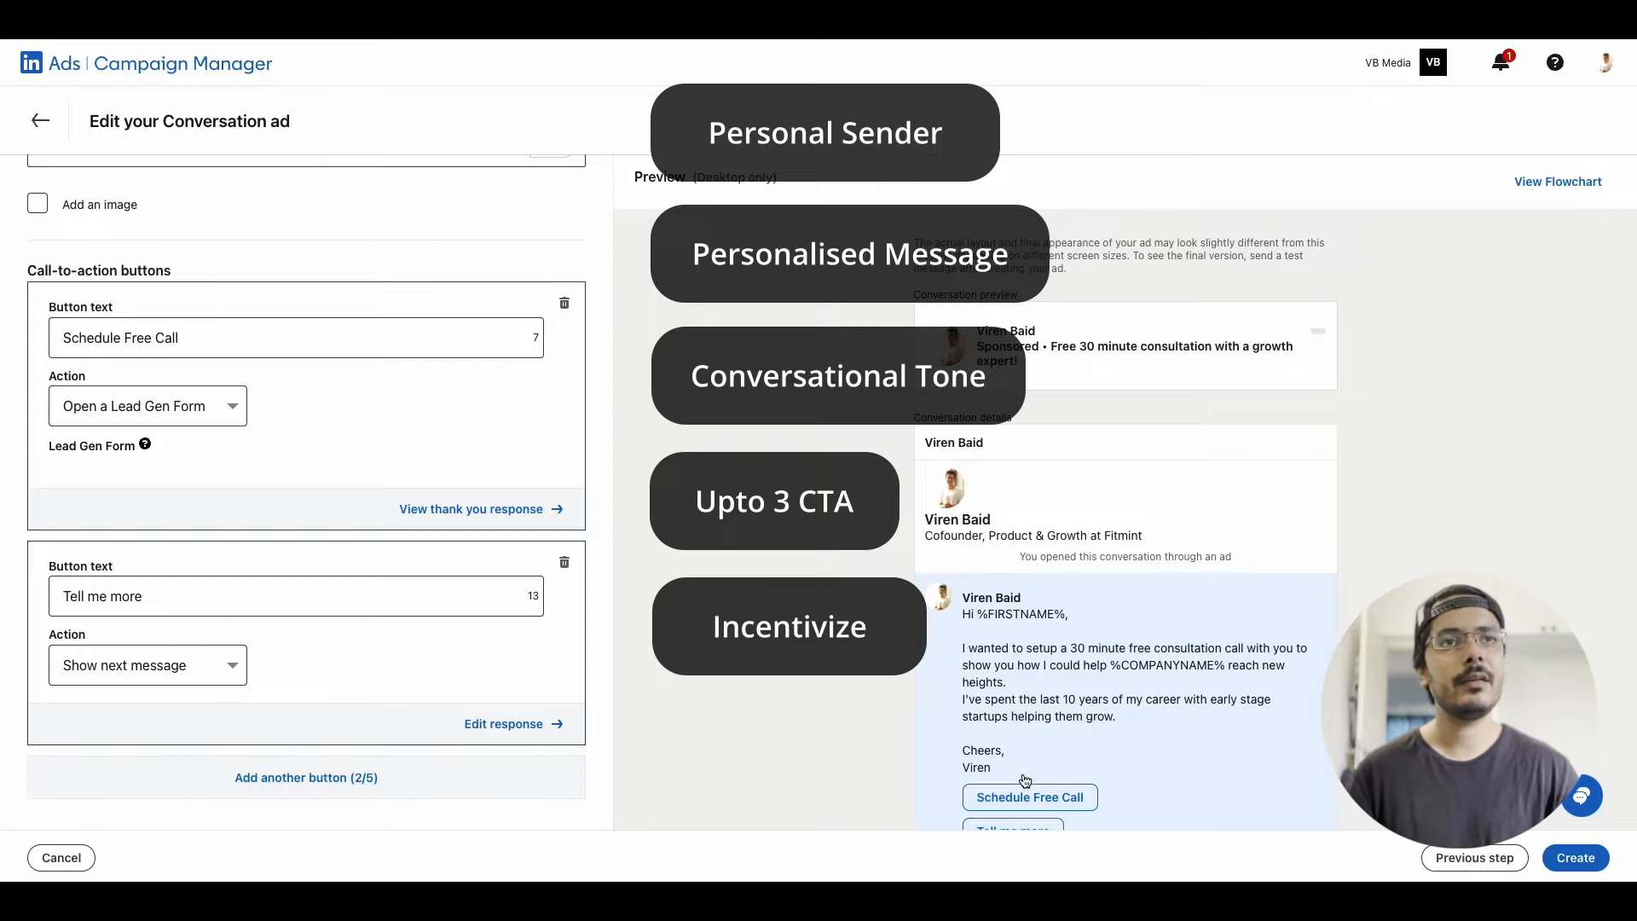
pyautogui.scroll(-1, 1024, 781)
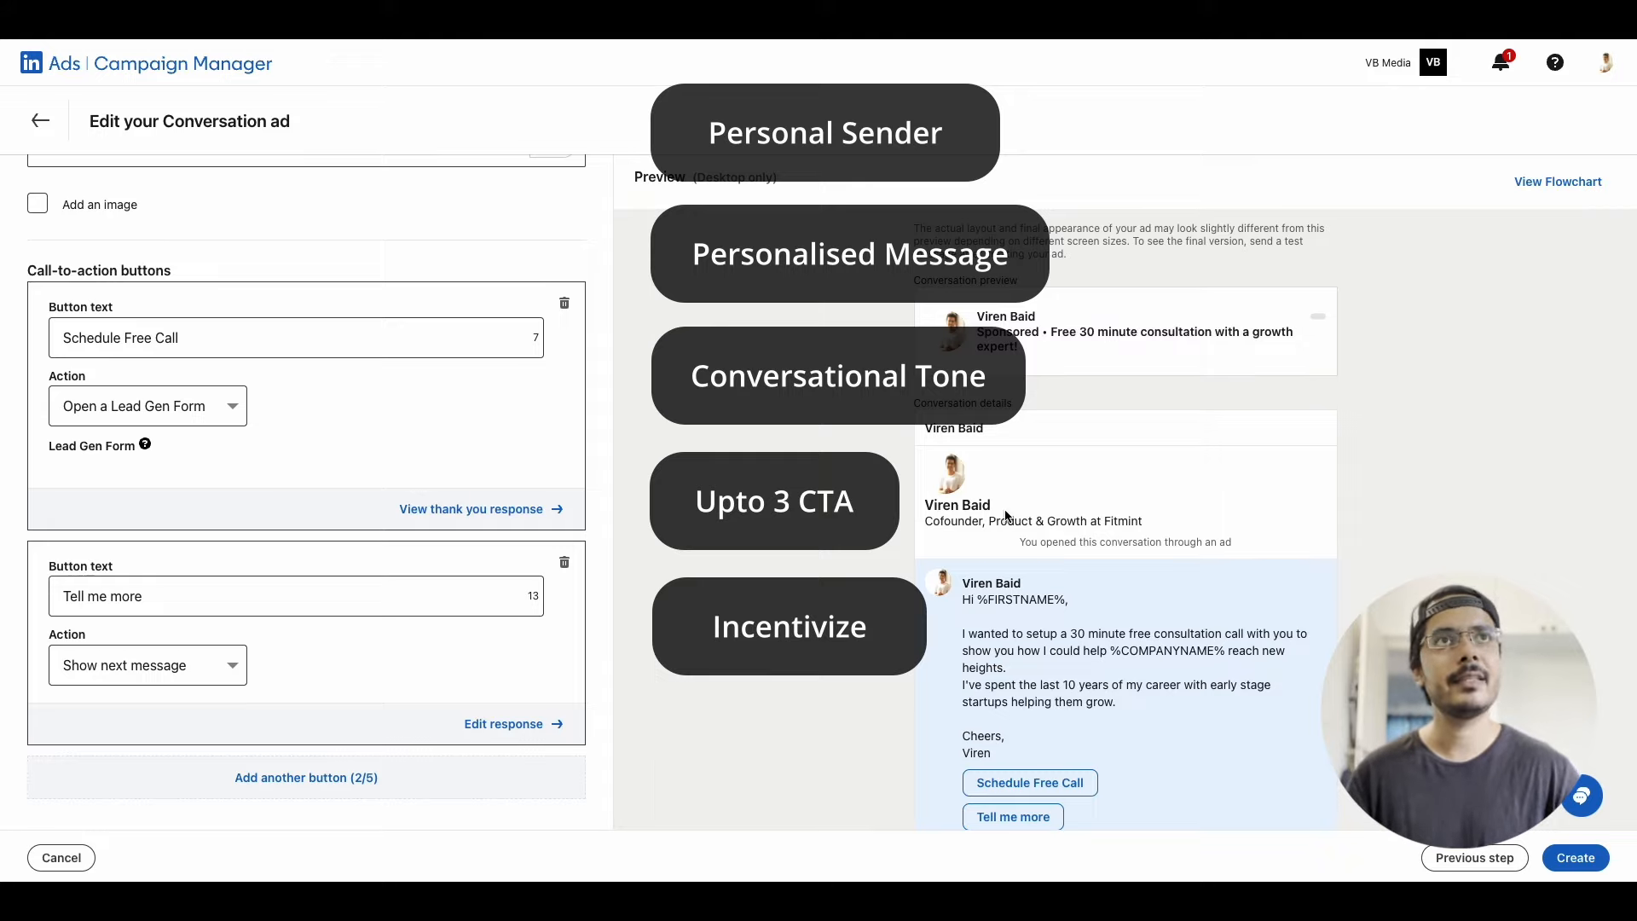
pyautogui.scroll(-2, 1006, 516)
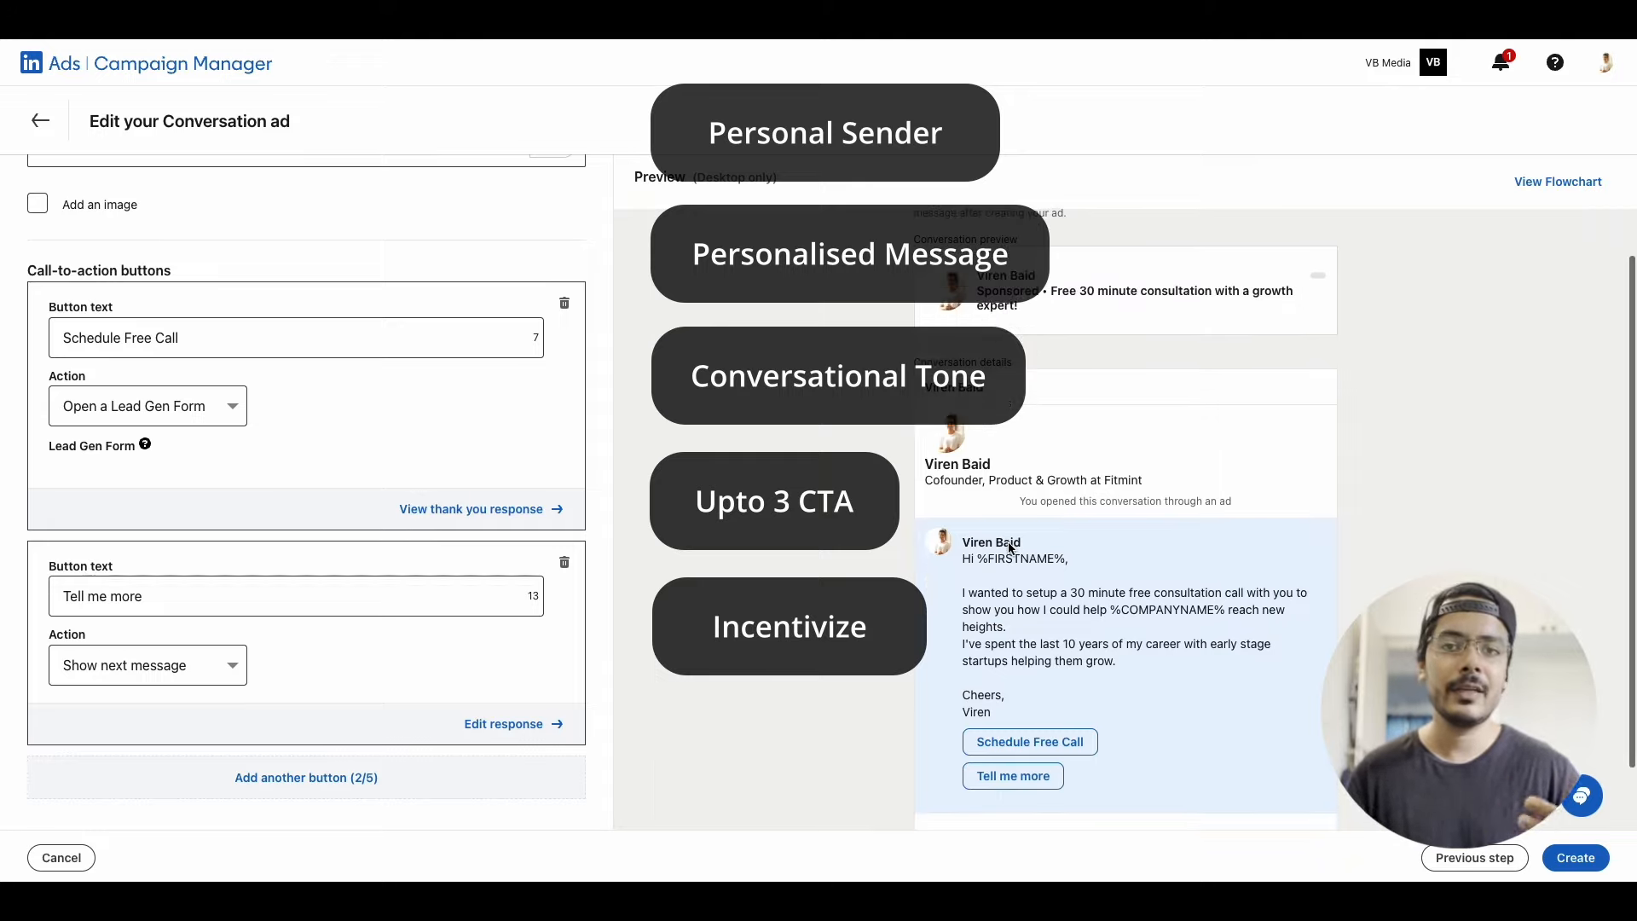
pyautogui.scroll(-2, 1032, 631)
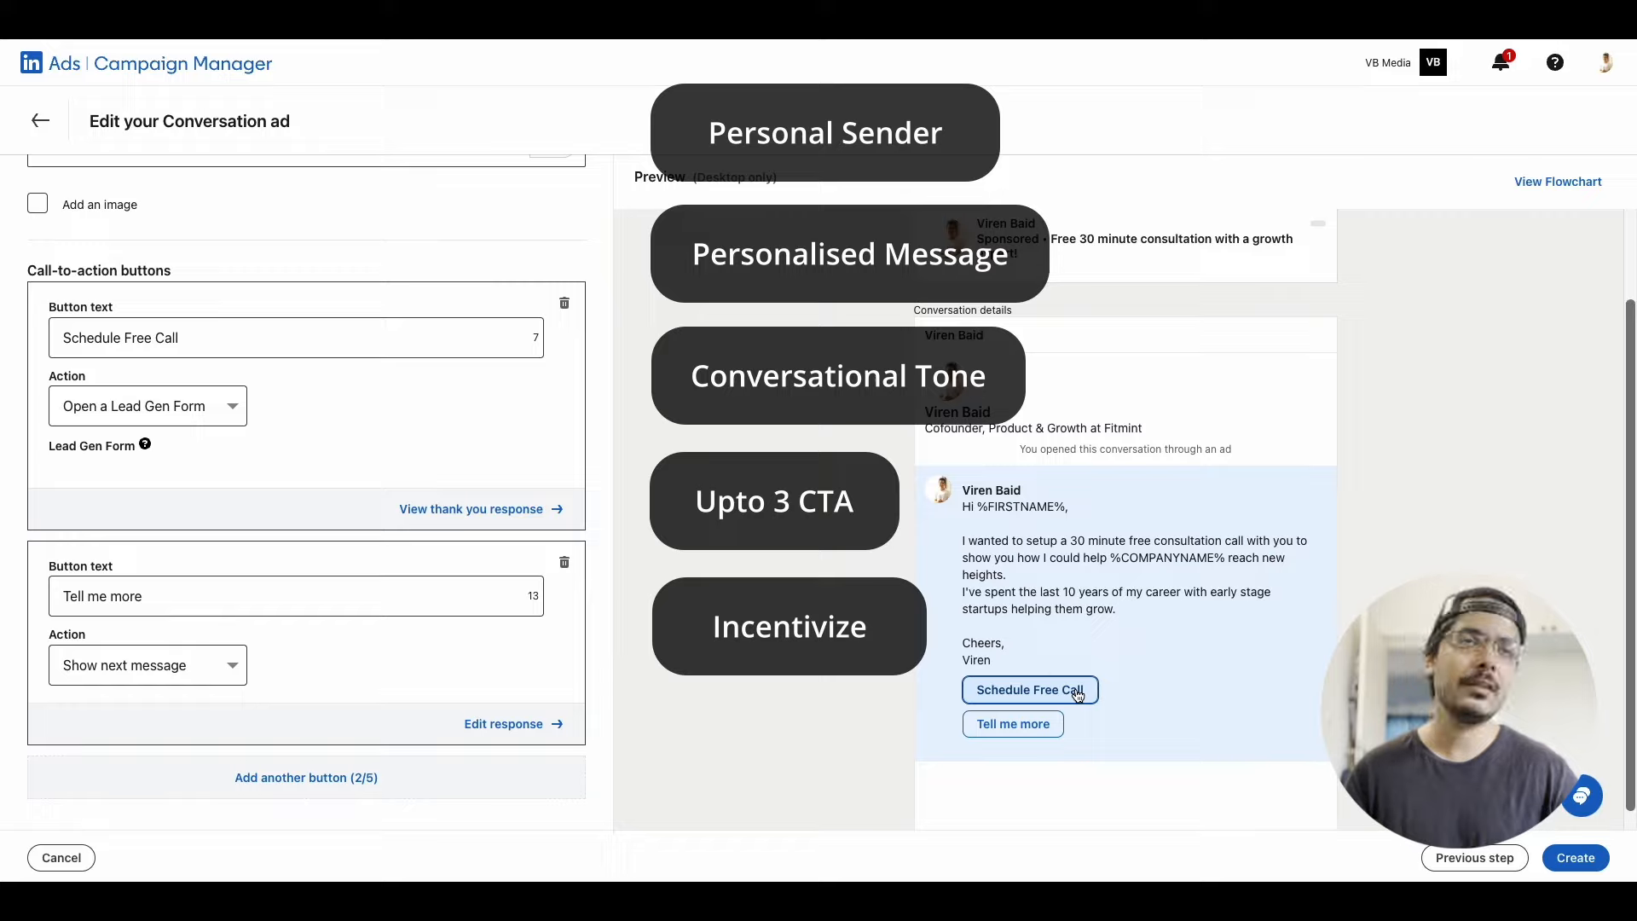
pyautogui.scroll(-1, 1076, 692)
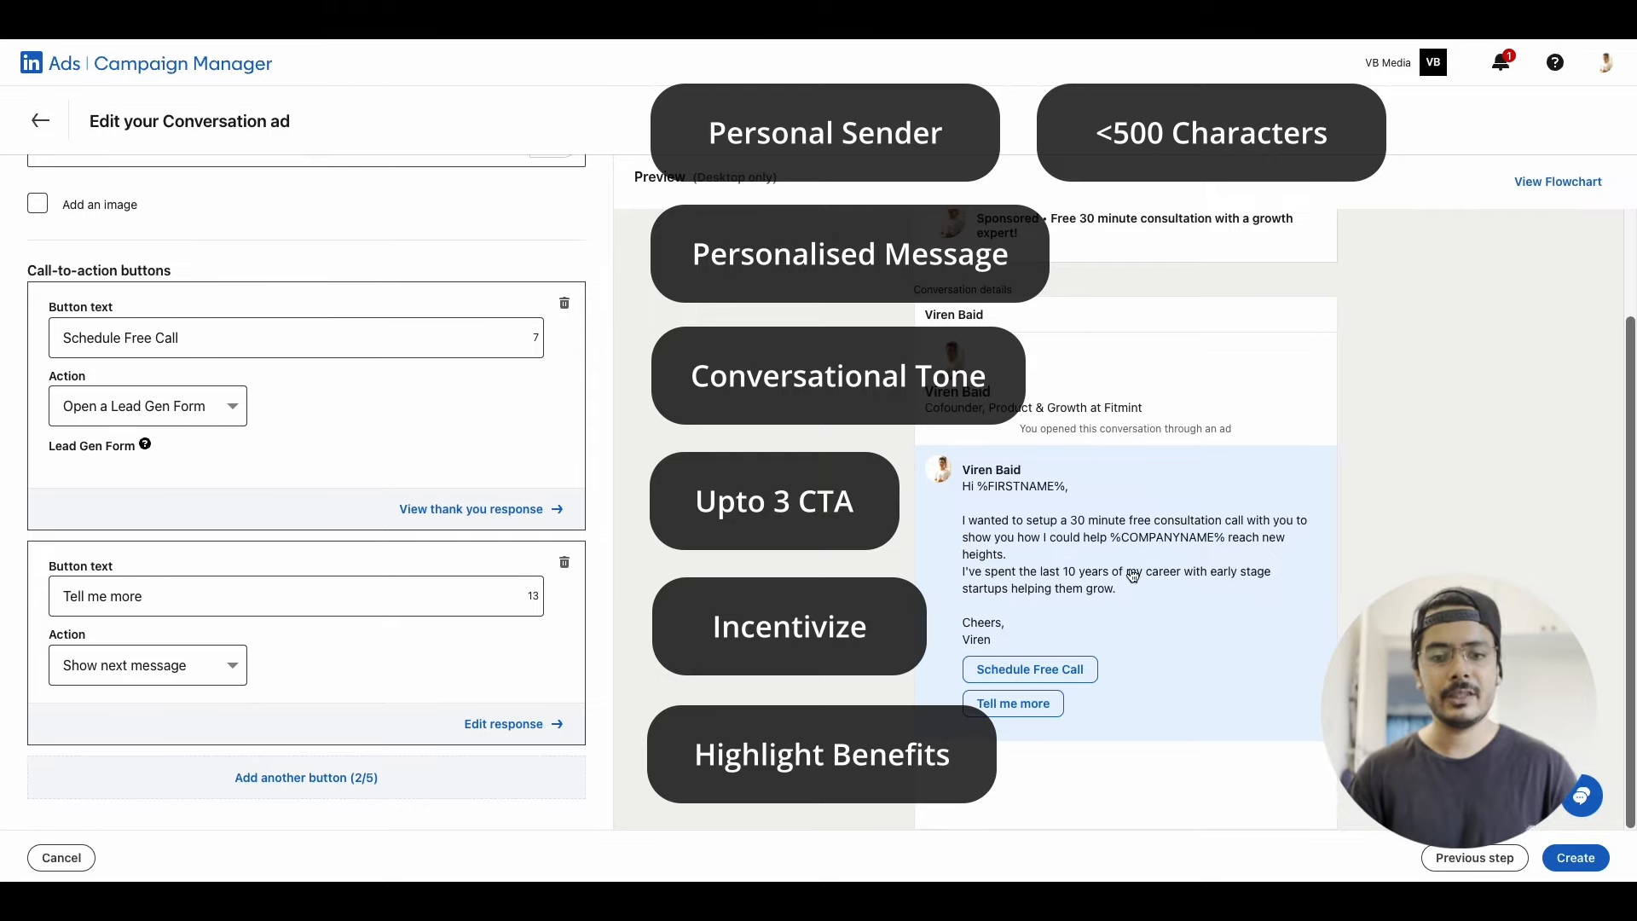
# View the link settings for the word "consultation" in the intro message and close them without adding a link
pyautogui.scroll(4, 401, 464)
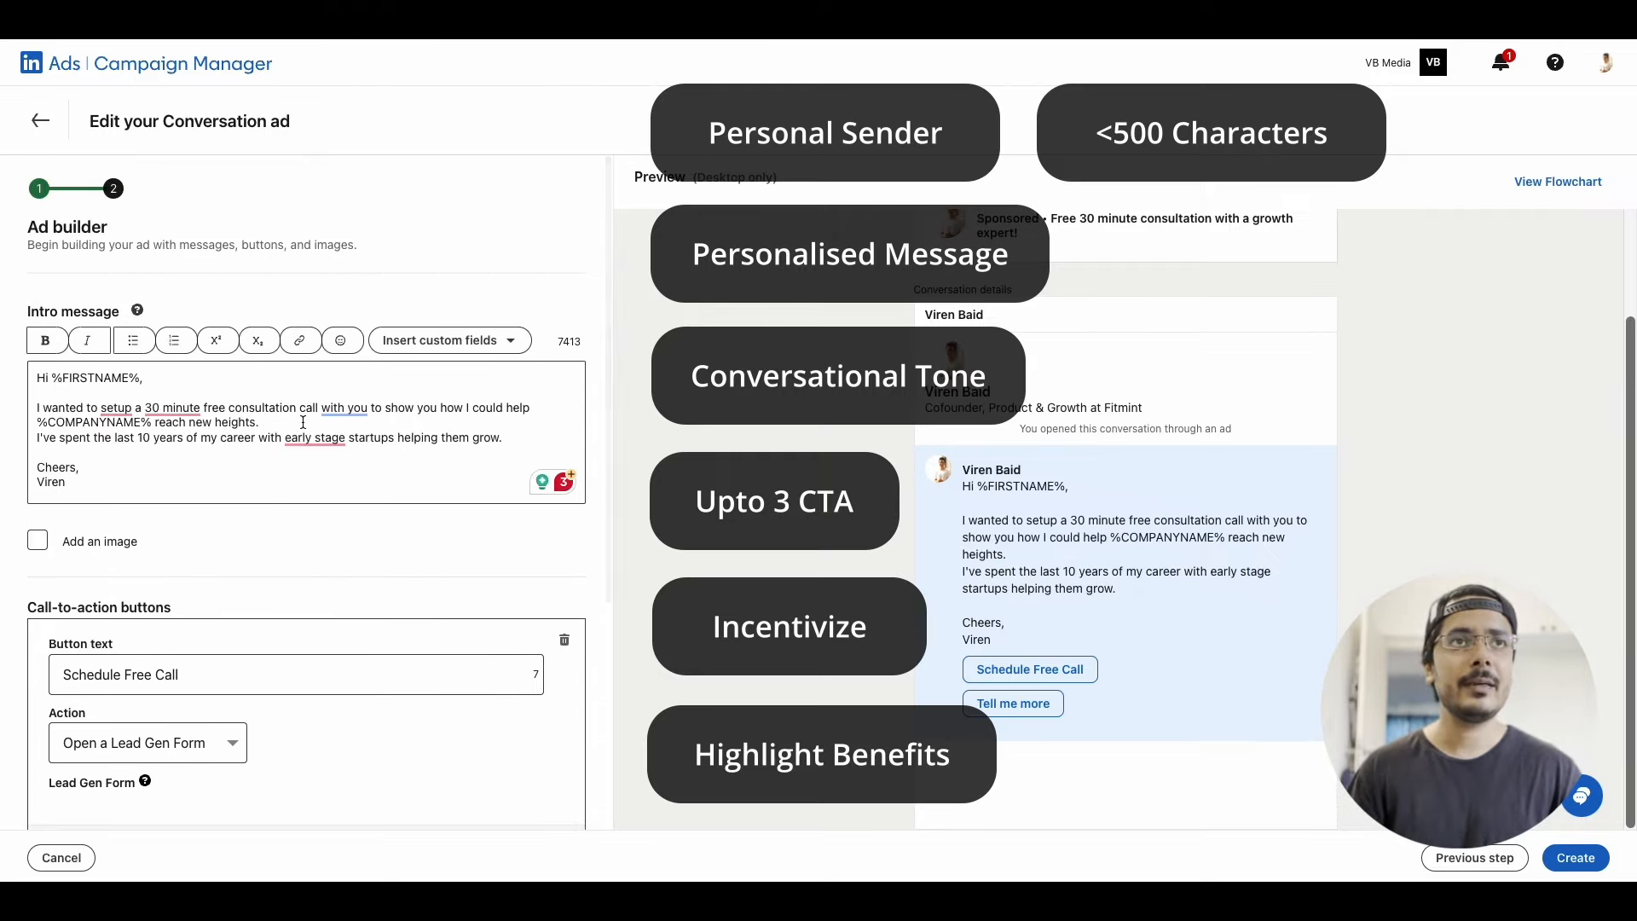
pyautogui.doubleClick(252, 409)
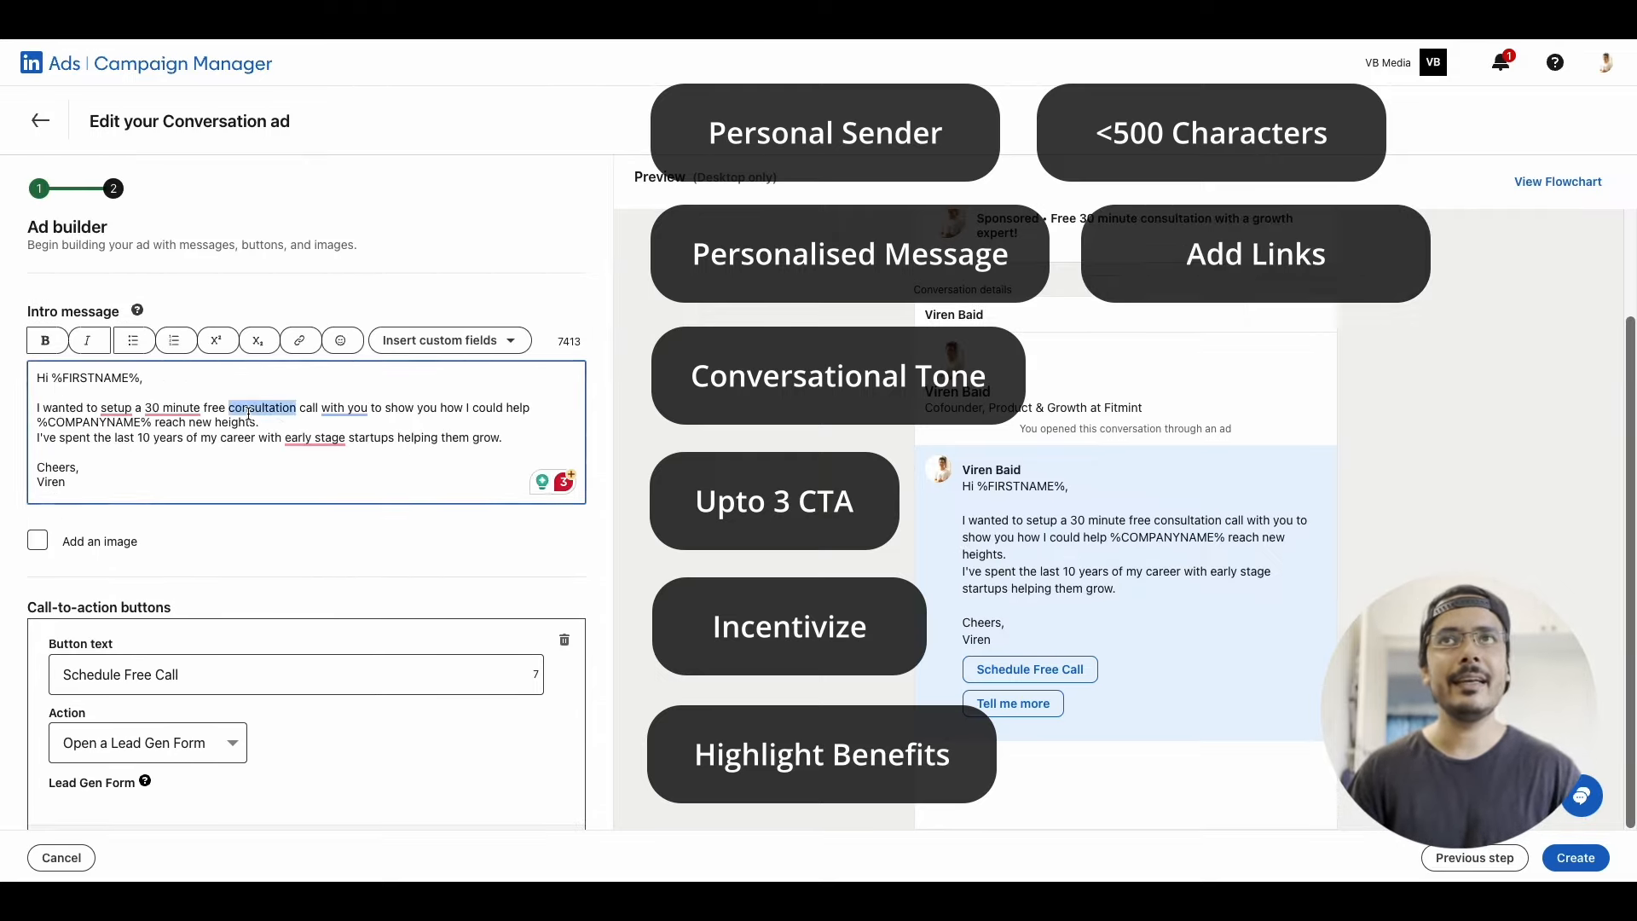
pyautogui.click(305, 343)
pyautogui.click(938, 580)
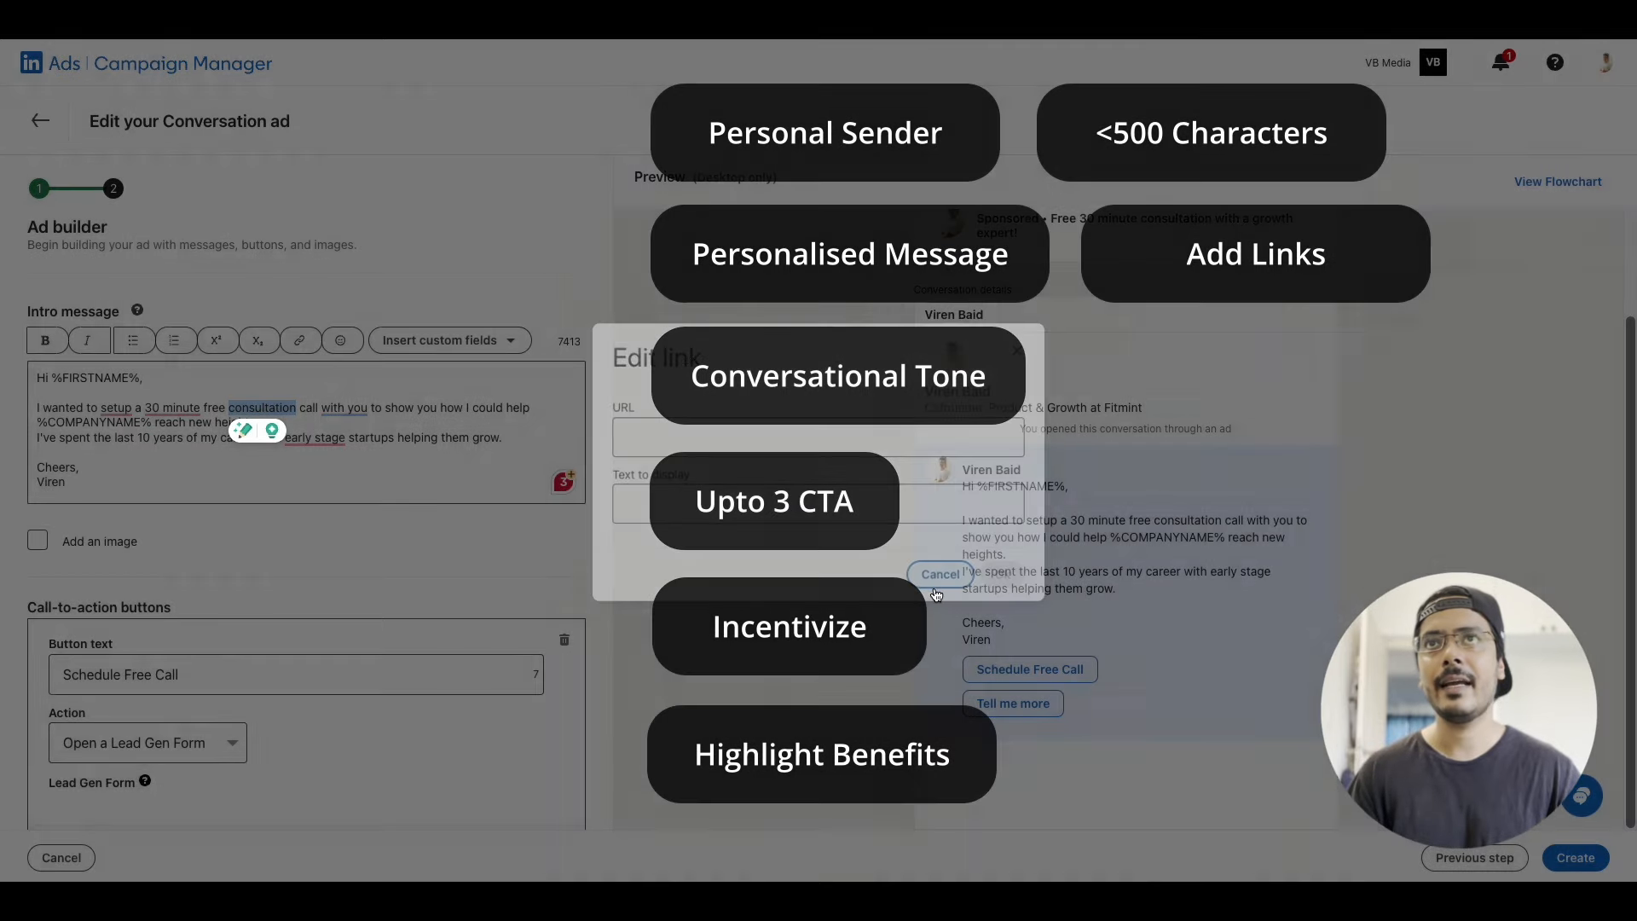
pyautogui.click(361, 455)
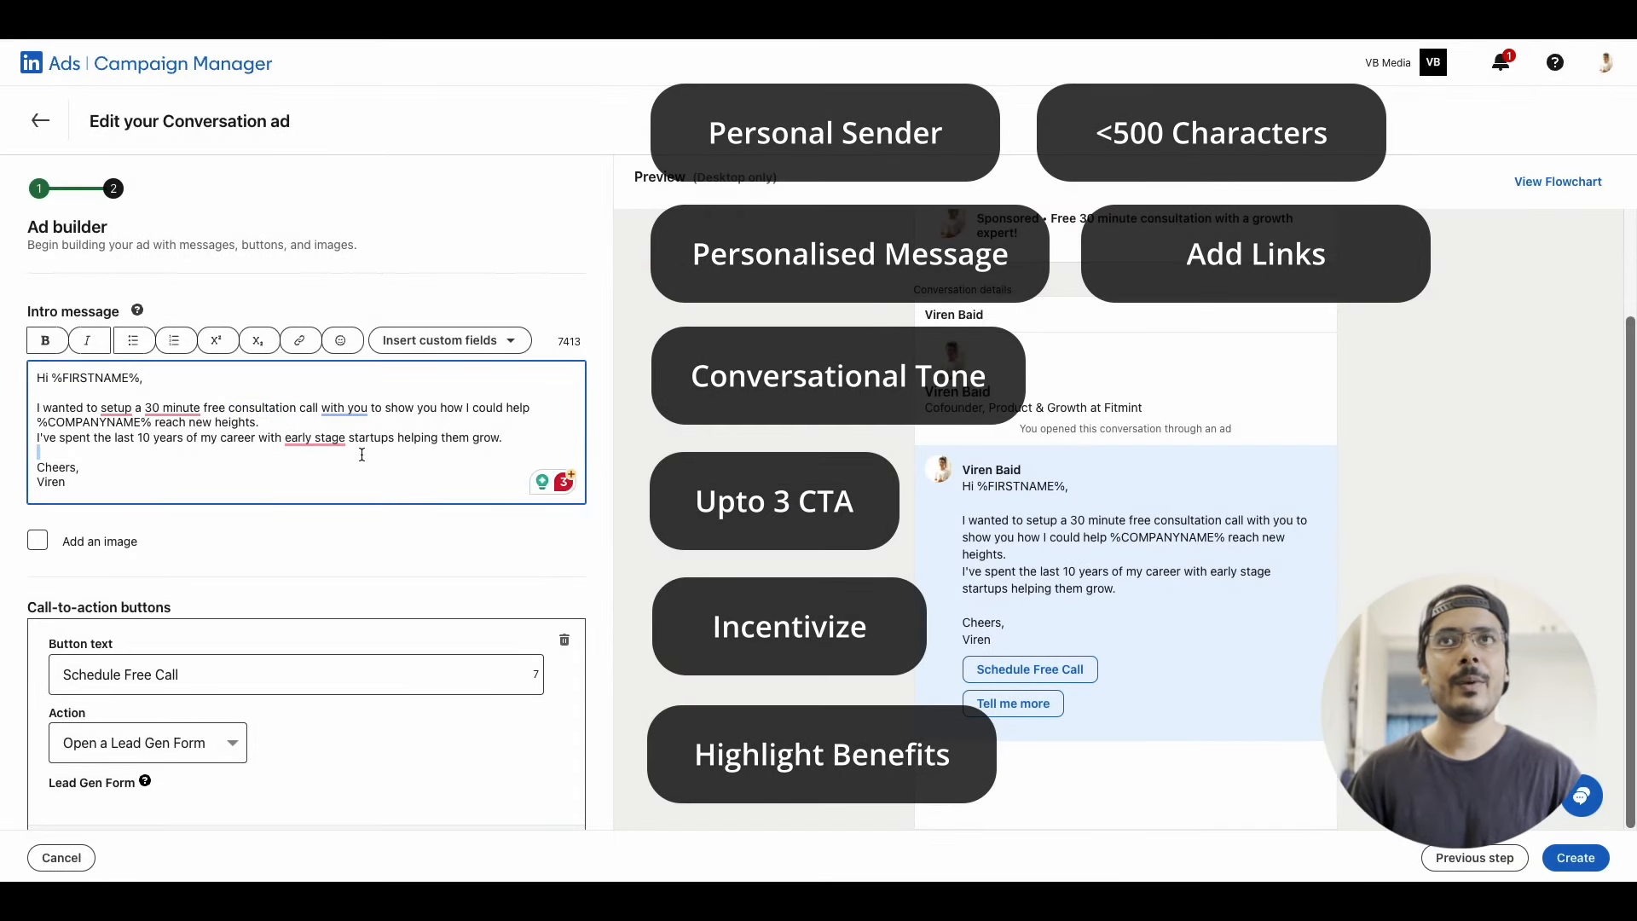